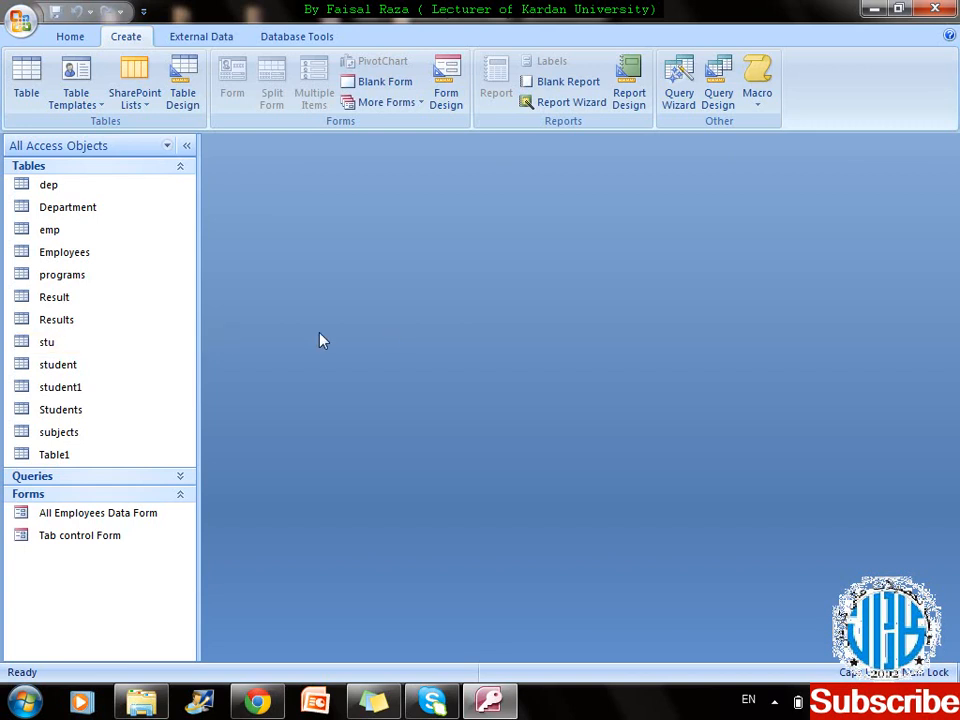
# - Turn on the display of hidden objects in the navigation options for the database
pyautogui.rightClick(78, 580)
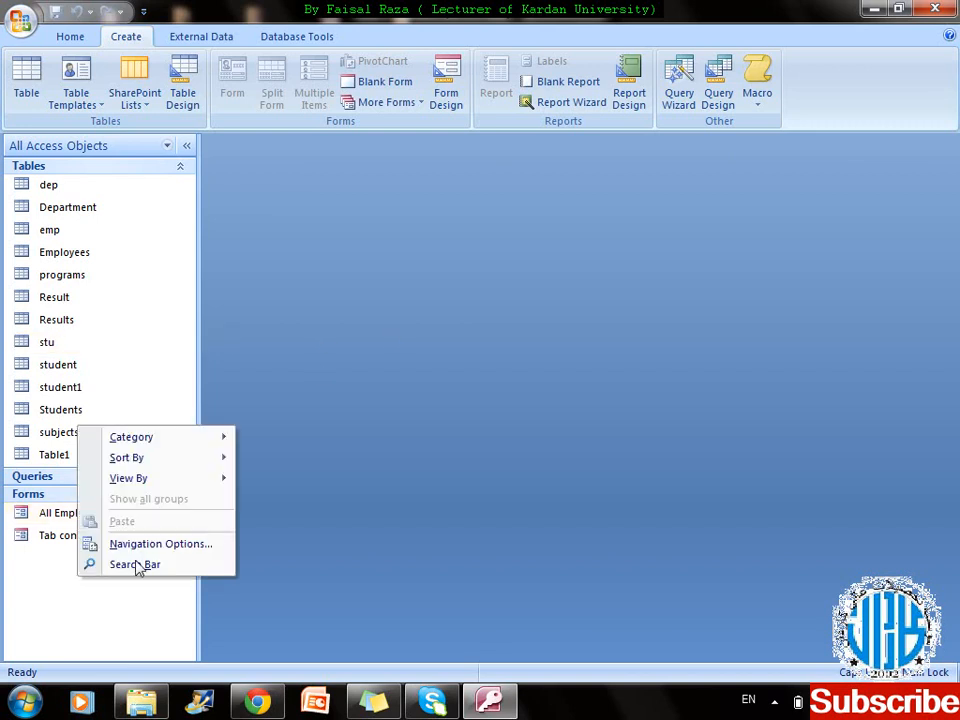
pyautogui.click(134, 545)
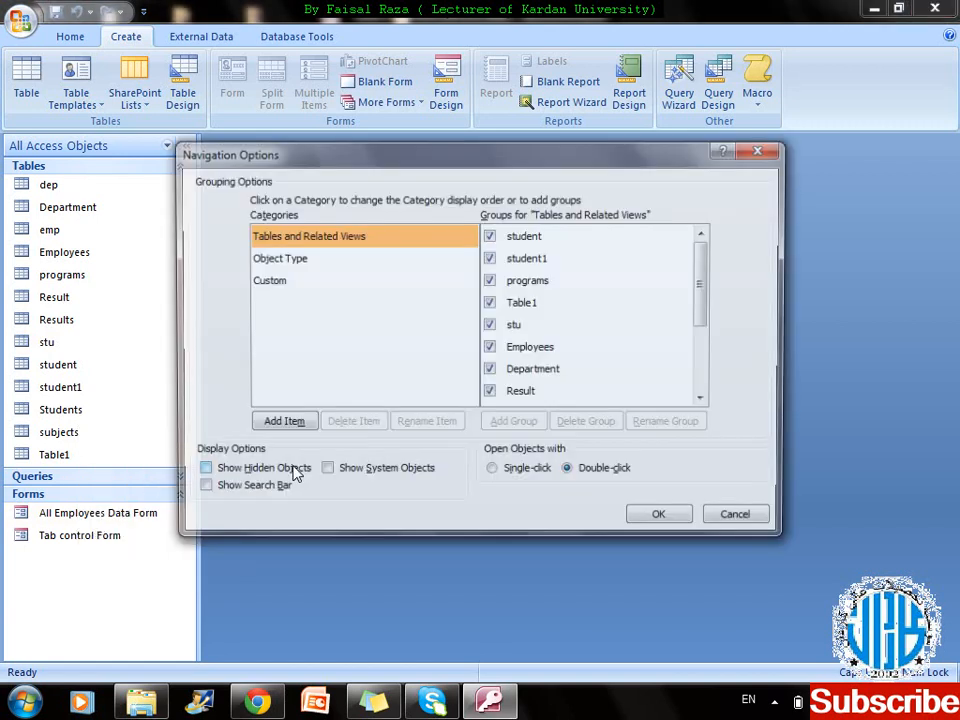
pyautogui.click(248, 477)
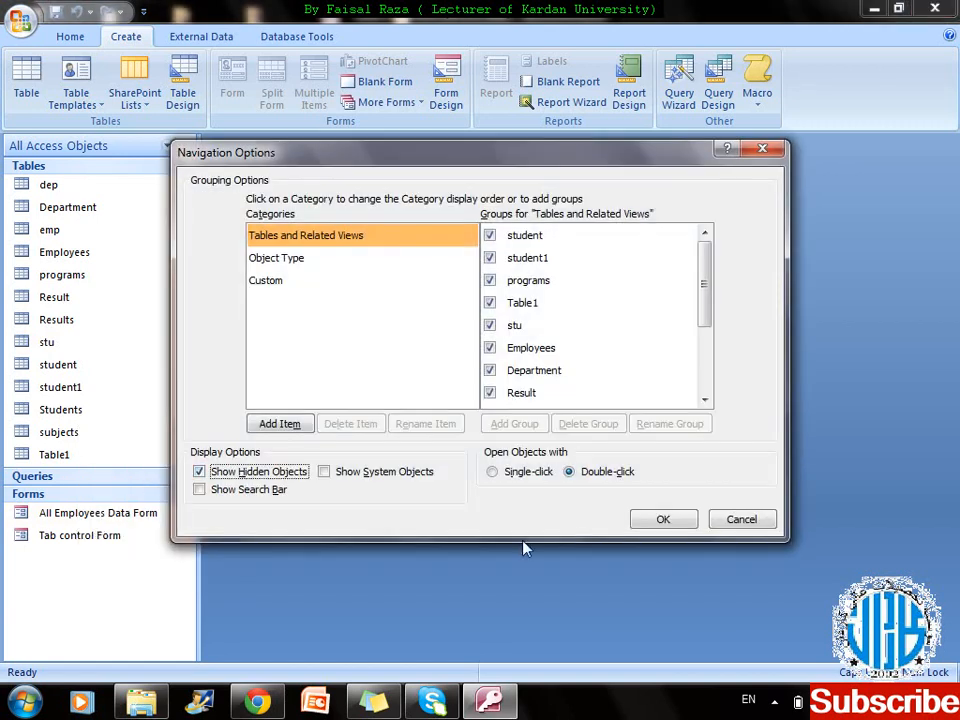
pyautogui.click(662, 520)
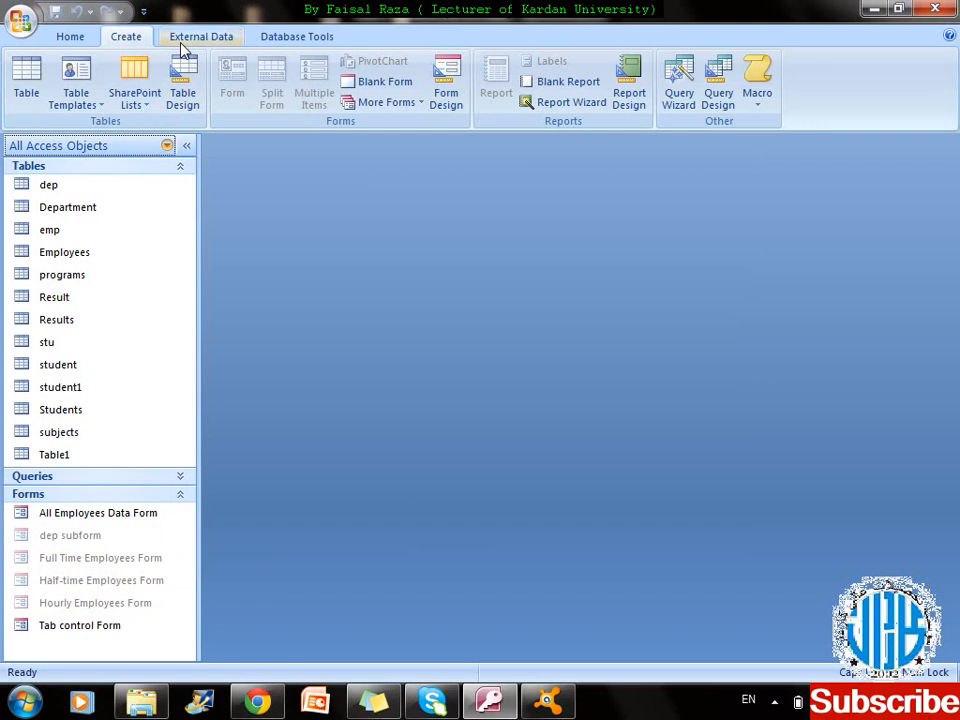
# - Create a blank form, close its field list and switch the form to Design View
pyautogui.click(389, 82)
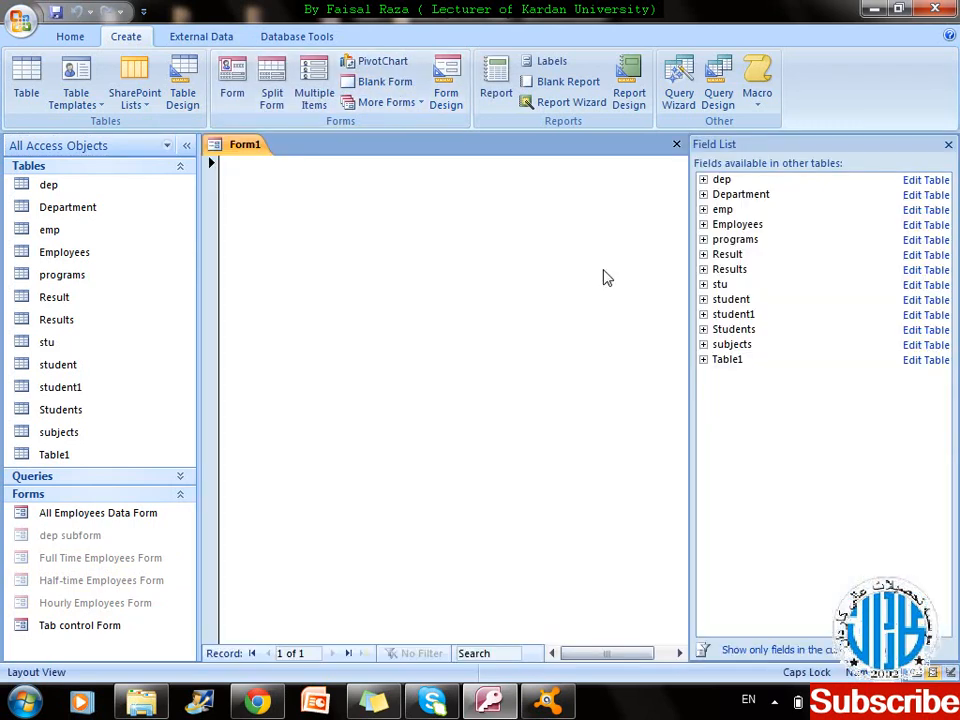
pyautogui.click(948, 146)
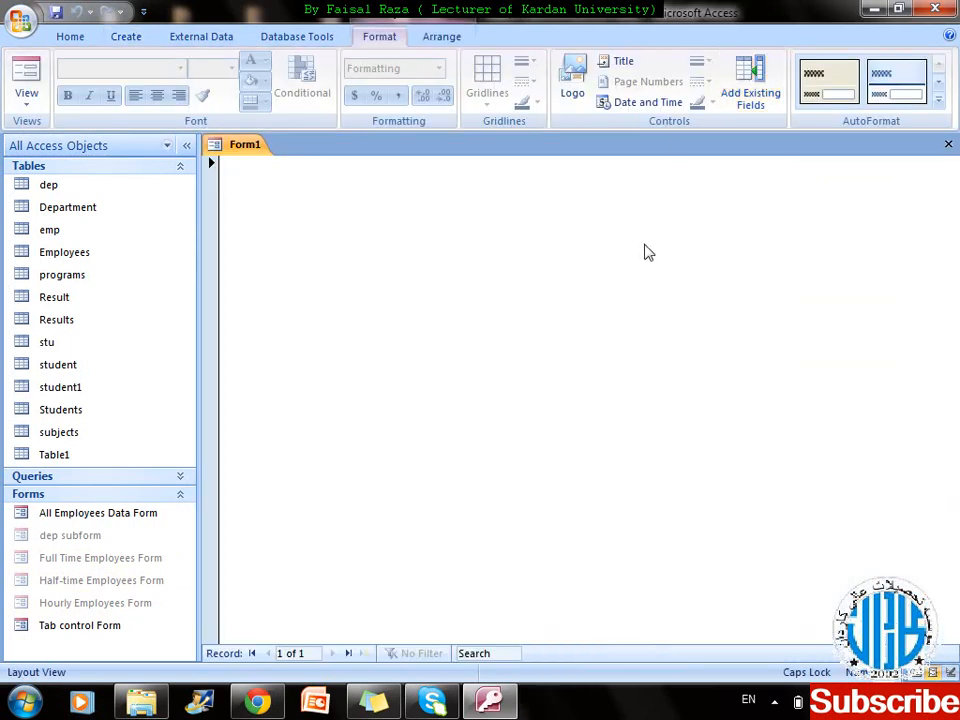
pyautogui.click(35, 97)
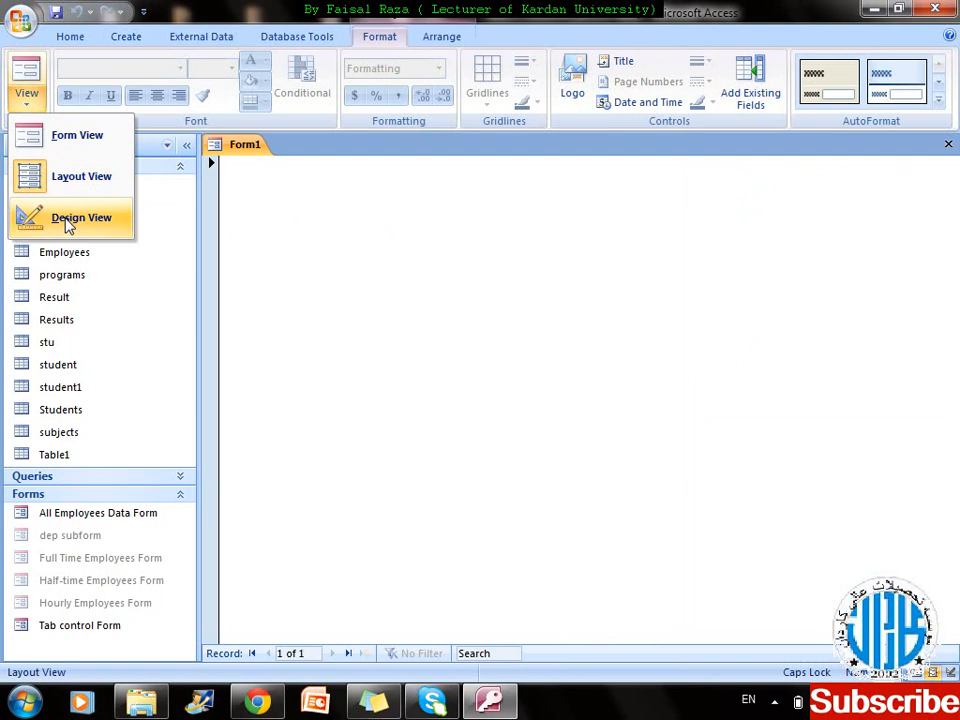
pyautogui.click(69, 221)
# - Resize the form's Detail section to about 5.5 units wide and 4 units high on the rulers
pyautogui.scroll(-3, 745, 292)
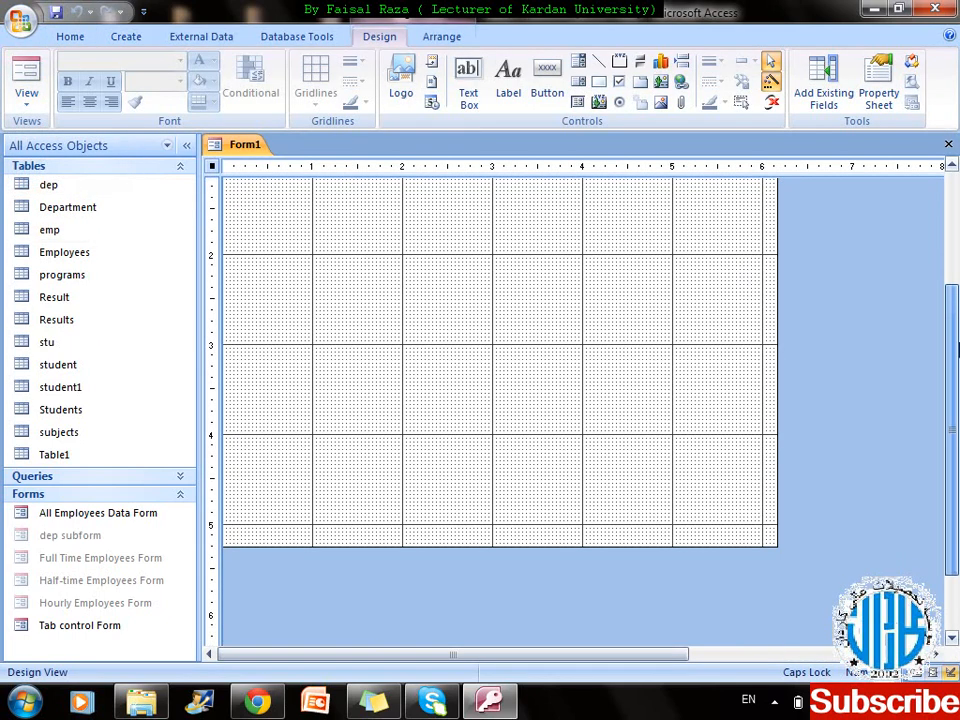
pyautogui.moveTo(775, 544); pyautogui.dragTo(660, 349)
pyautogui.scroll(3, 952, 490)
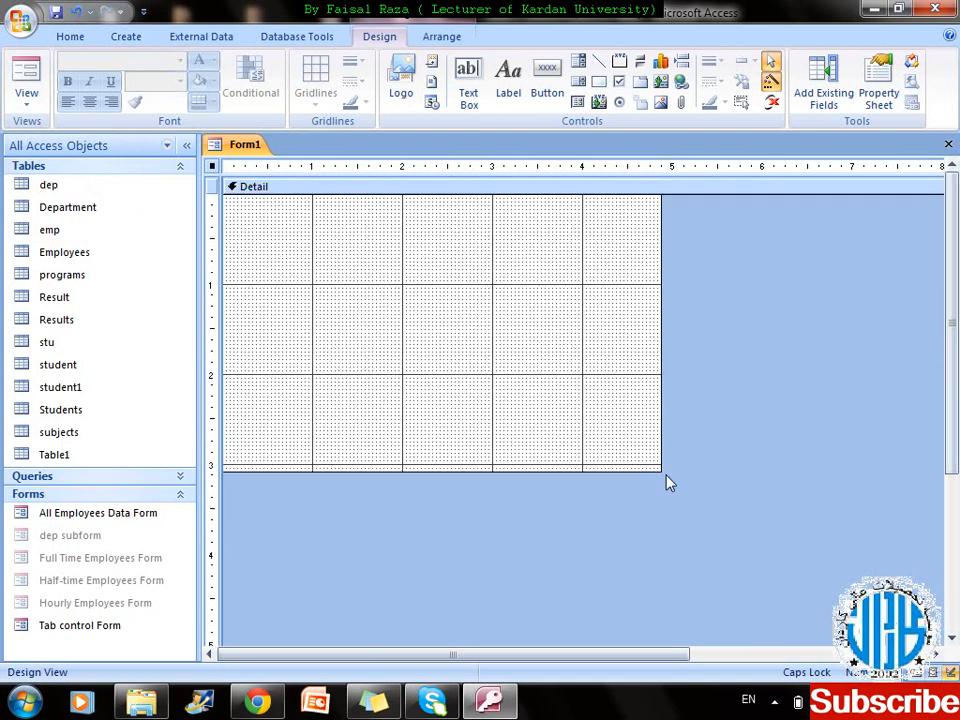
pyautogui.moveTo(660, 469); pyautogui.dragTo(717, 553)
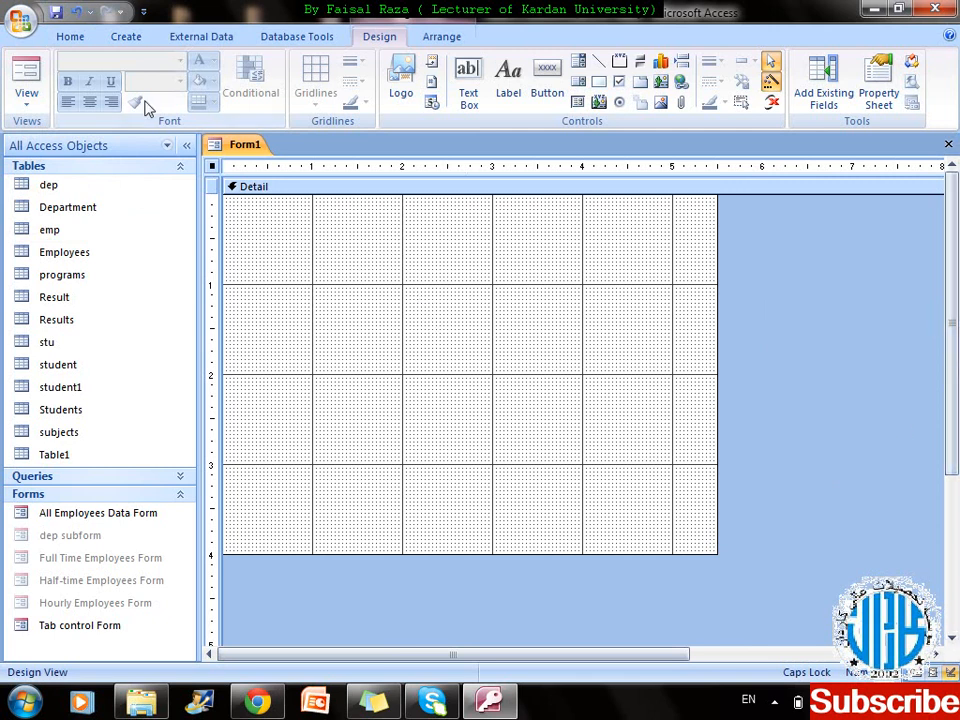
# - Draw a command button in the upper middle of the Detail section and assign it the Form Operations action Open Form
pyautogui.click(125, 36)
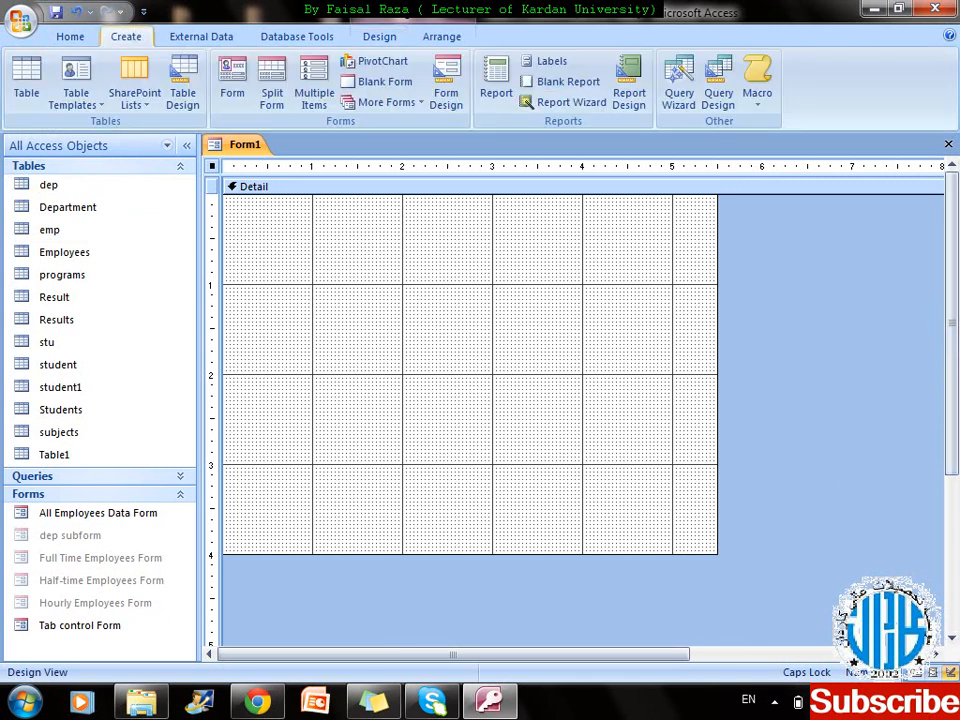
pyautogui.click(379, 36)
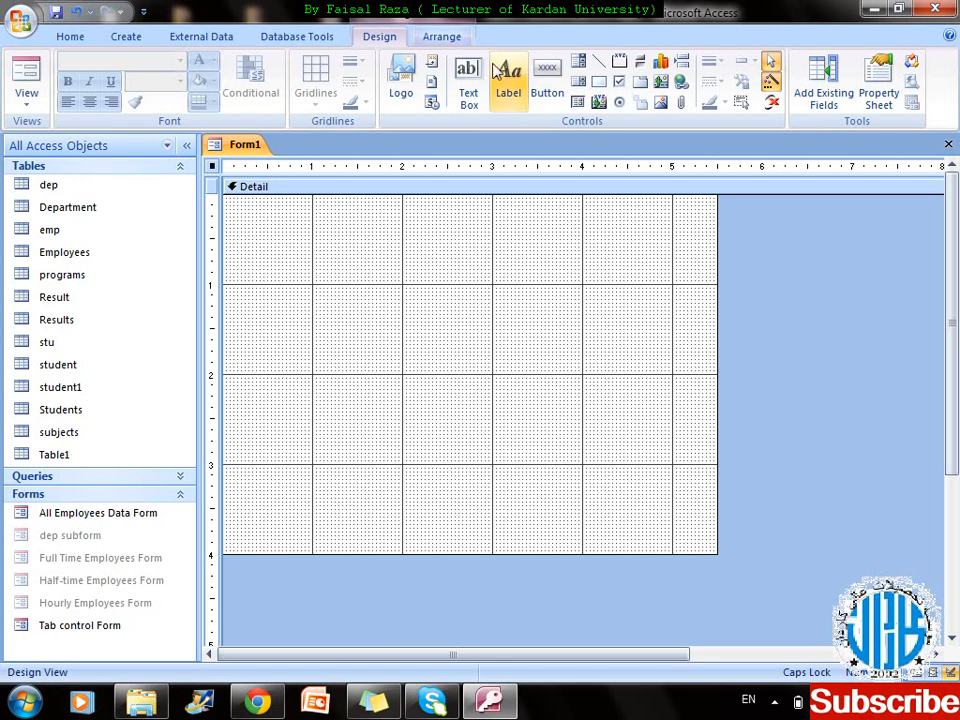
pyautogui.click(547, 80)
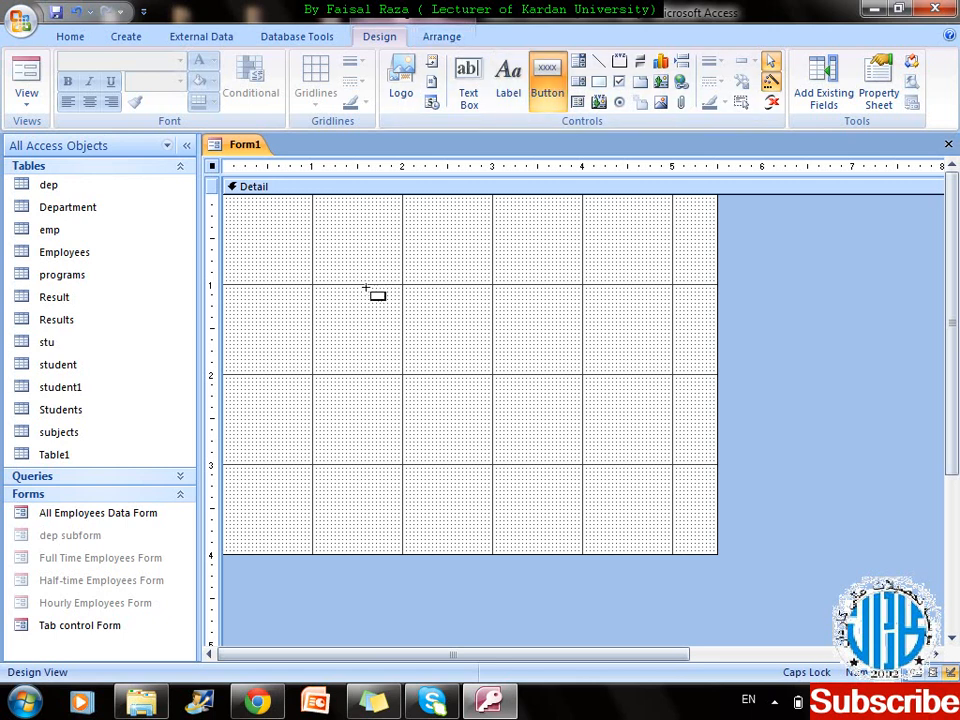
pyautogui.moveTo(364, 298); pyautogui.dragTo(561, 337)
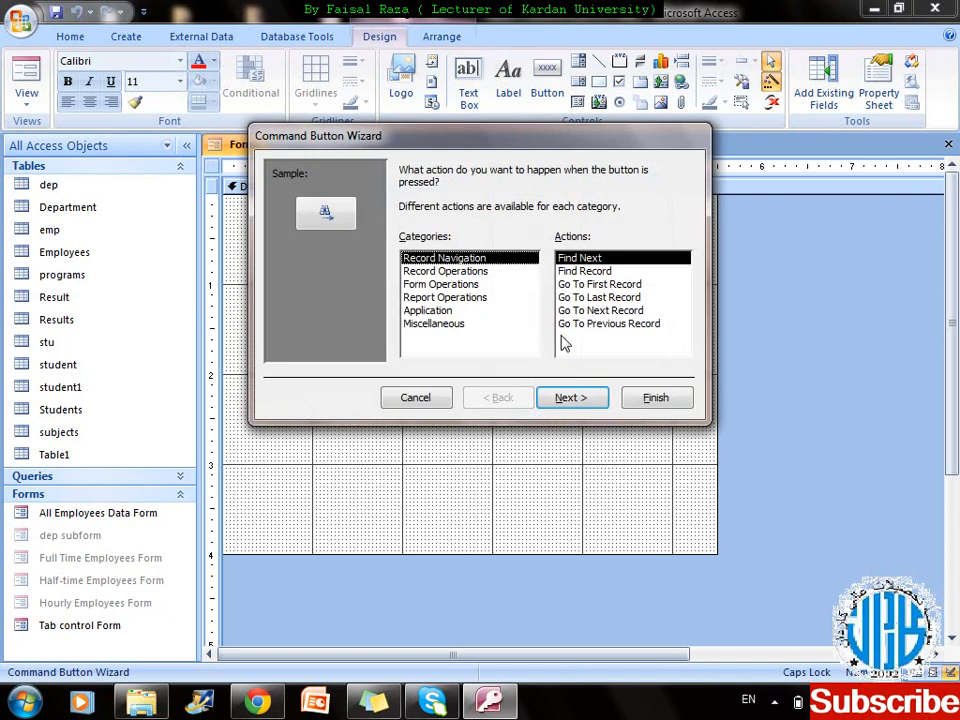
pyautogui.click(455, 285)
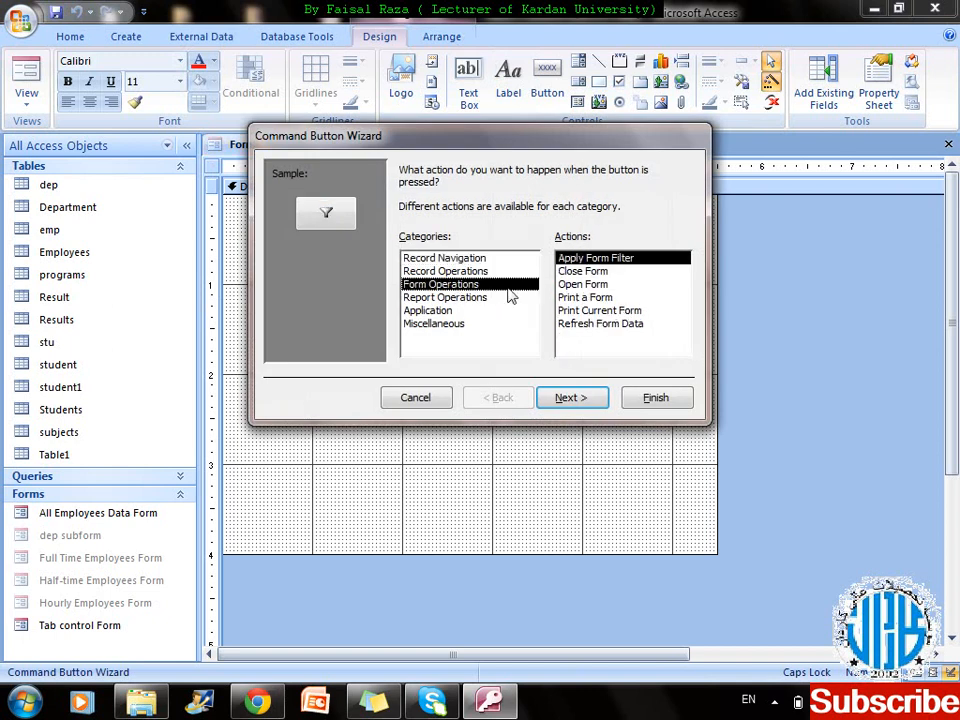
pyautogui.click(582, 287)
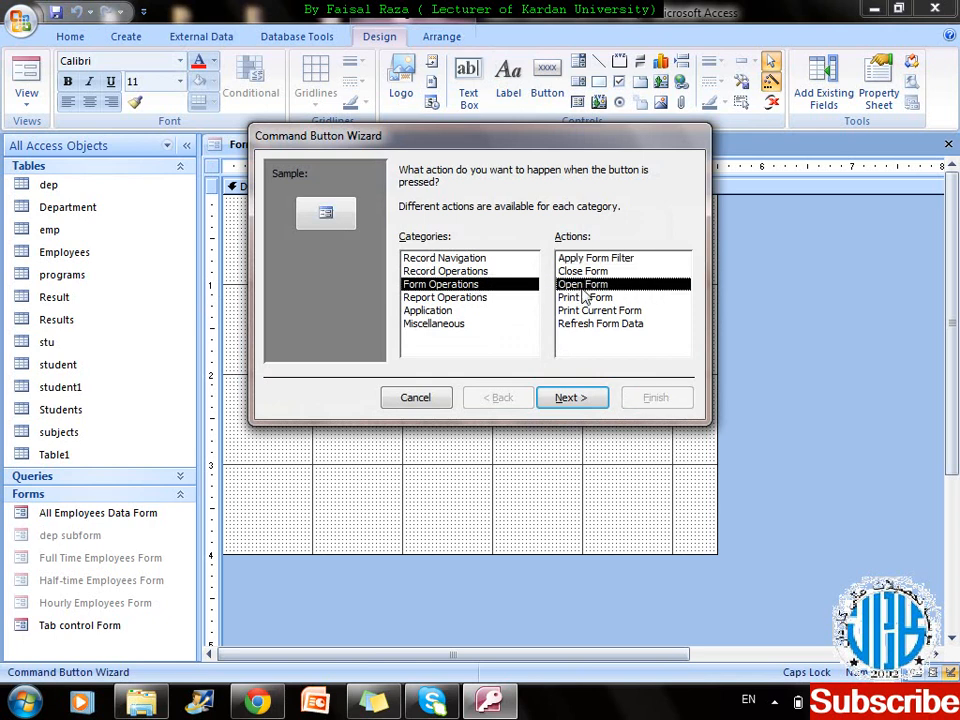
pyautogui.click(585, 398)
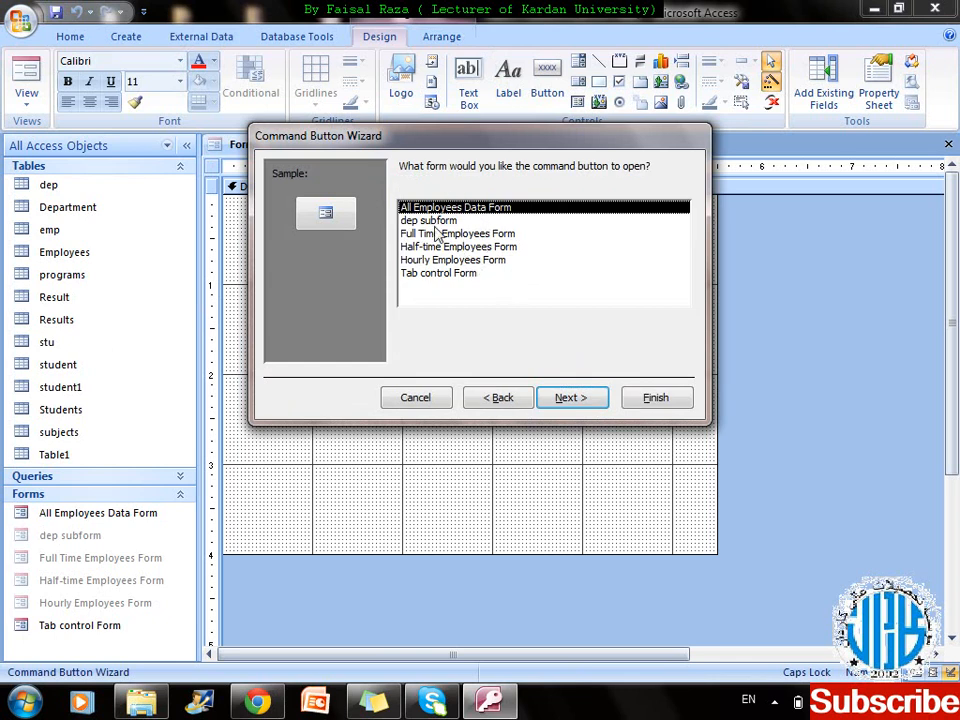
# - Finish the button wizard with Full Time Employees Form as target, showing all records, and the text Open Form on the button
pyautogui.click(486, 234)
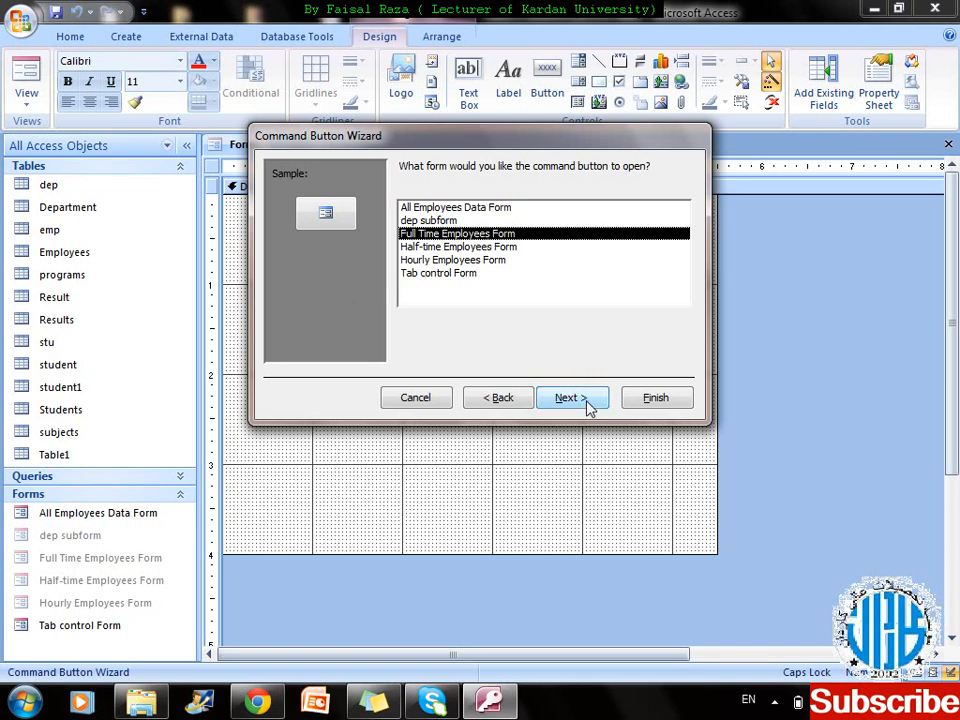
pyautogui.click(572, 398)
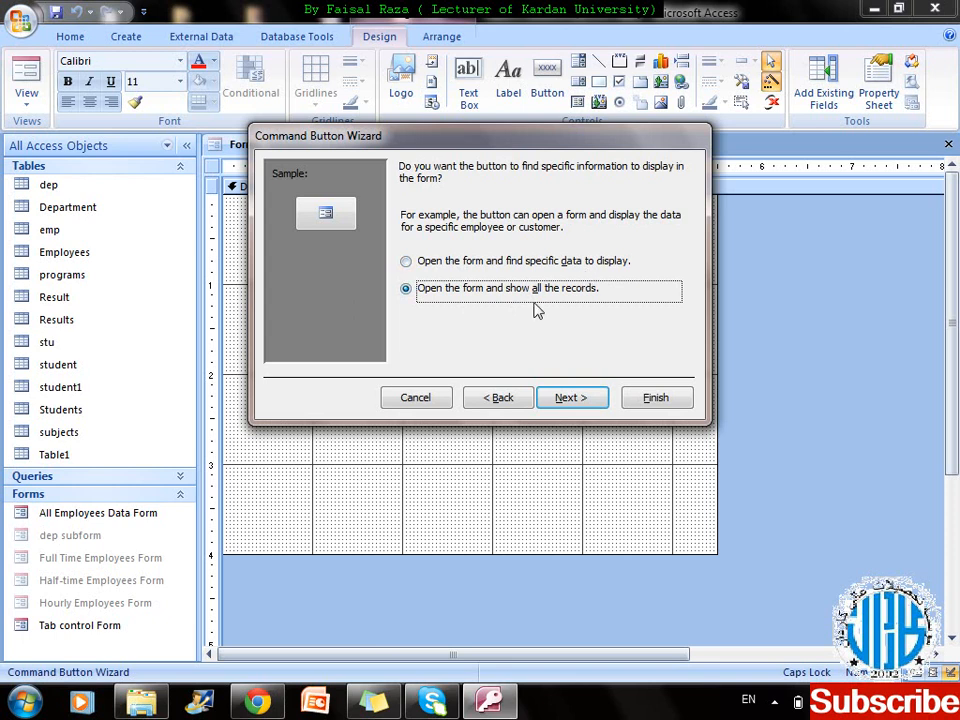
pyautogui.click(581, 395)
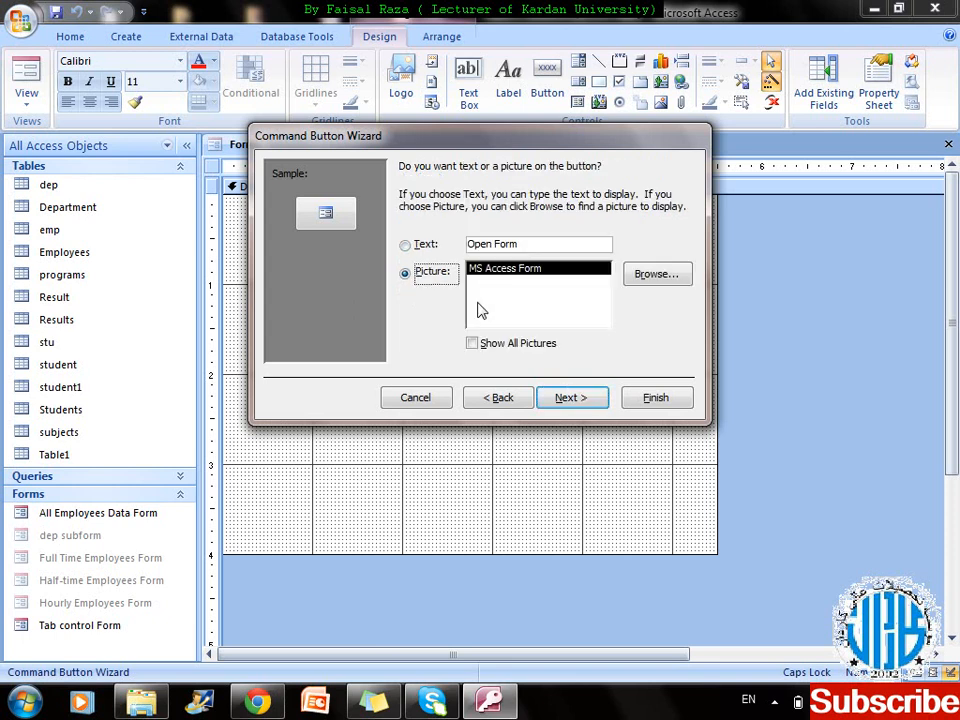
pyautogui.click(424, 248)
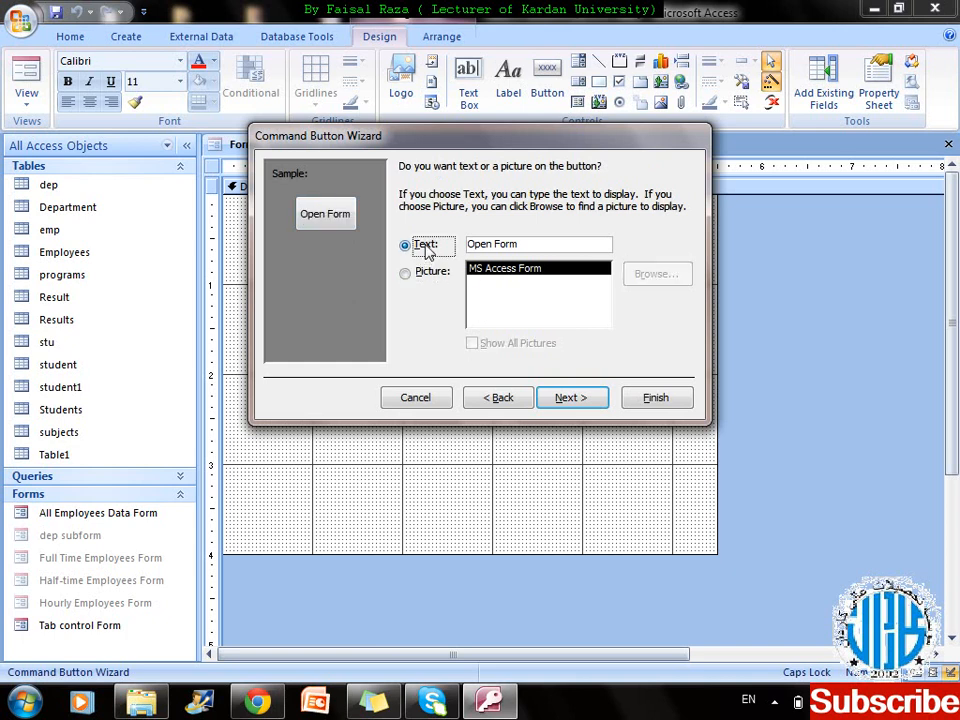
pyautogui.click(431, 278)
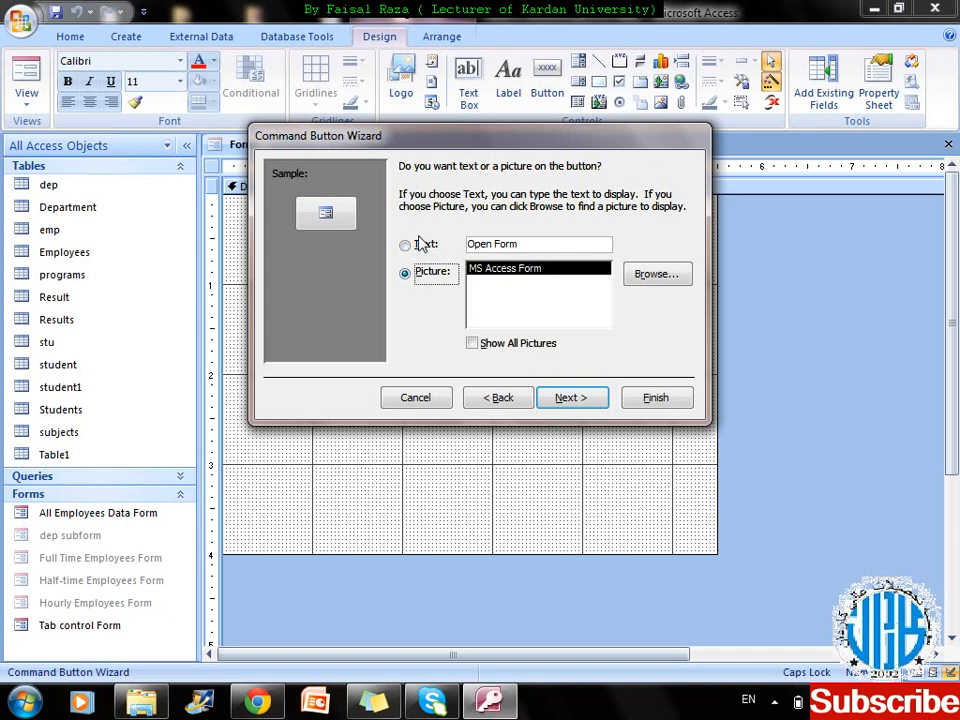
pyautogui.click(421, 245)
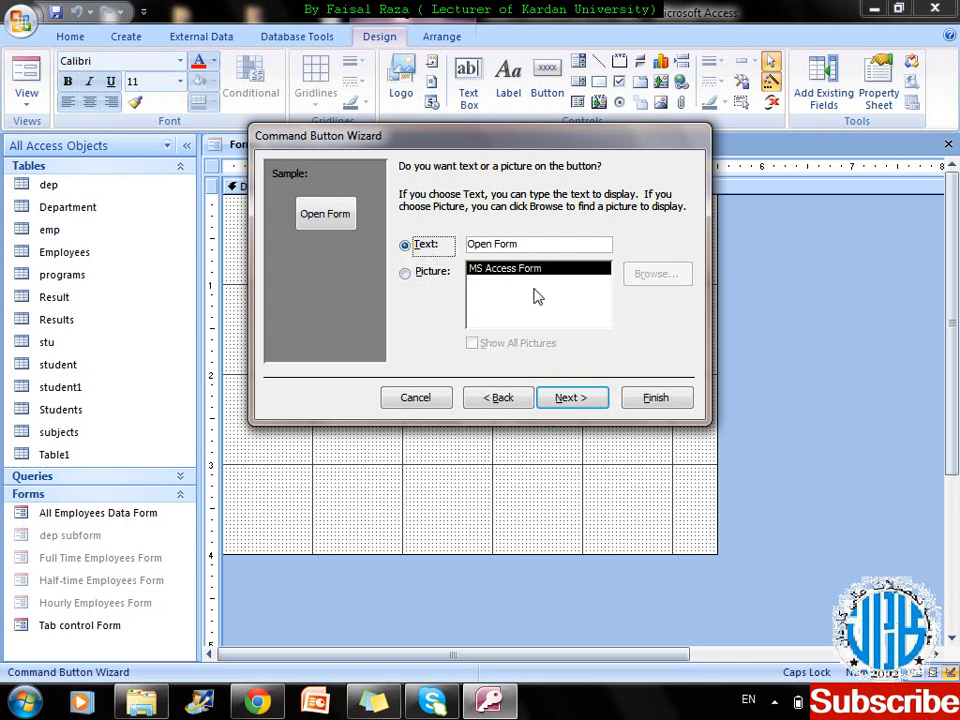
pyautogui.click(572, 398)
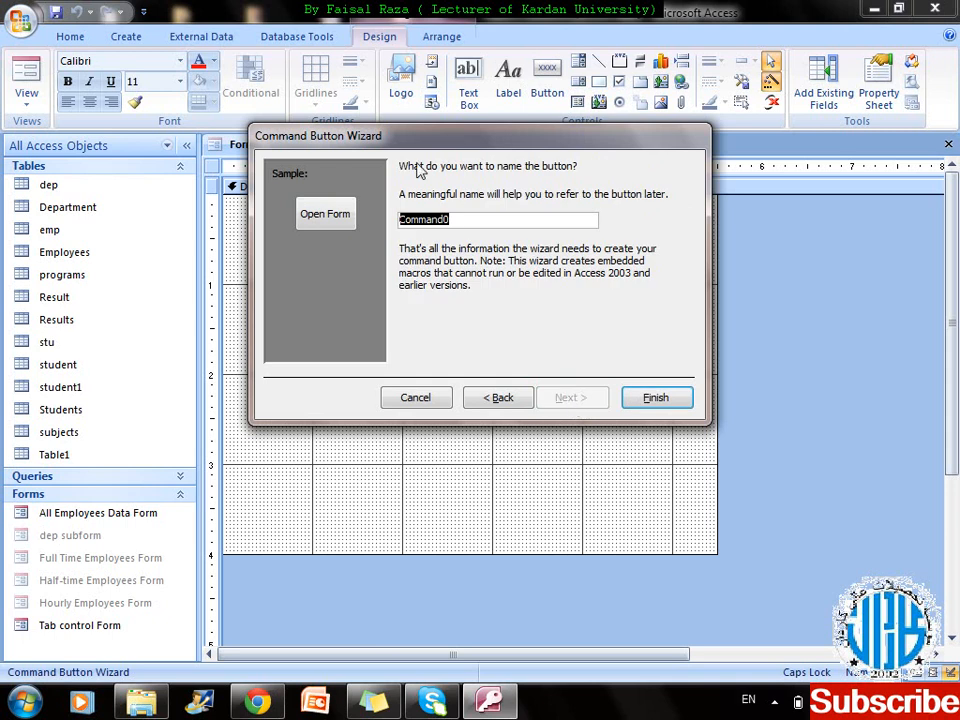
pyautogui.click(645, 402)
# - Change the command button's caption to "Open Full Time Employees Form"
pyautogui.moveTo(443, 314)
pyautogui.mouseDown()
pyautogui.moveTo(538, 311)
pyautogui.moveTo(455, 311)
pyautogui.mouseUp()
pyautogui.press('BackSpace')
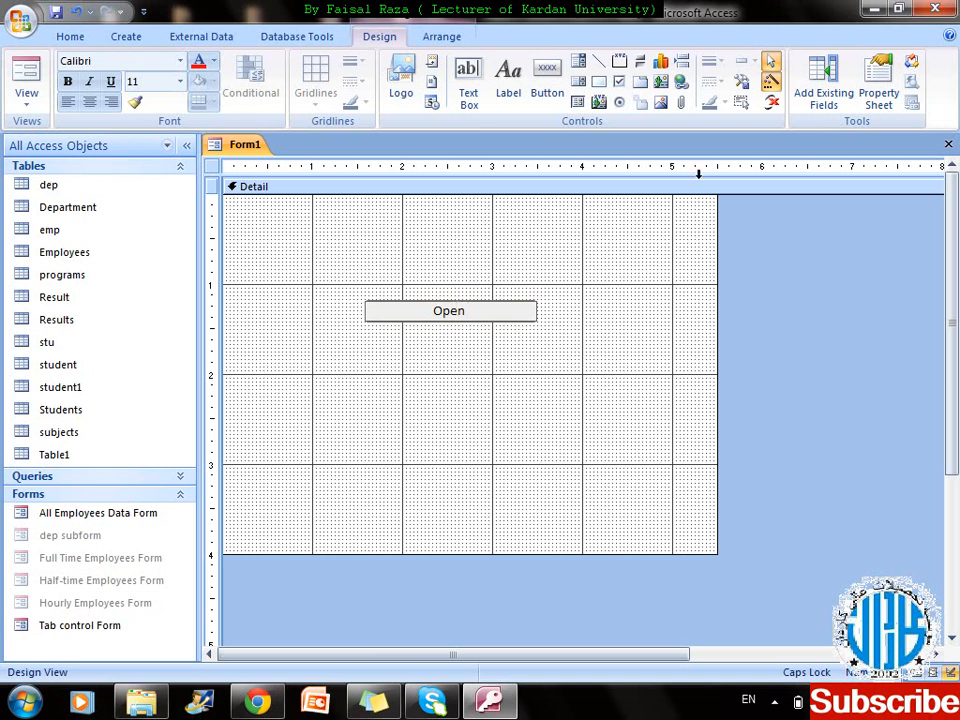
pyautogui.write('Full Tim')
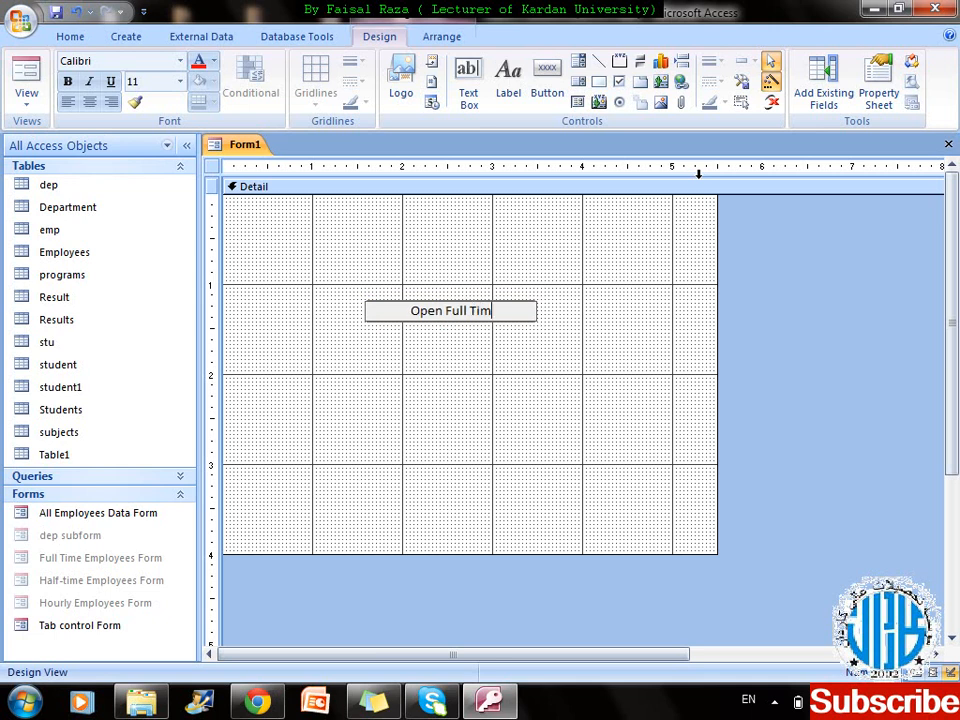
pyautogui.write('e Employe')
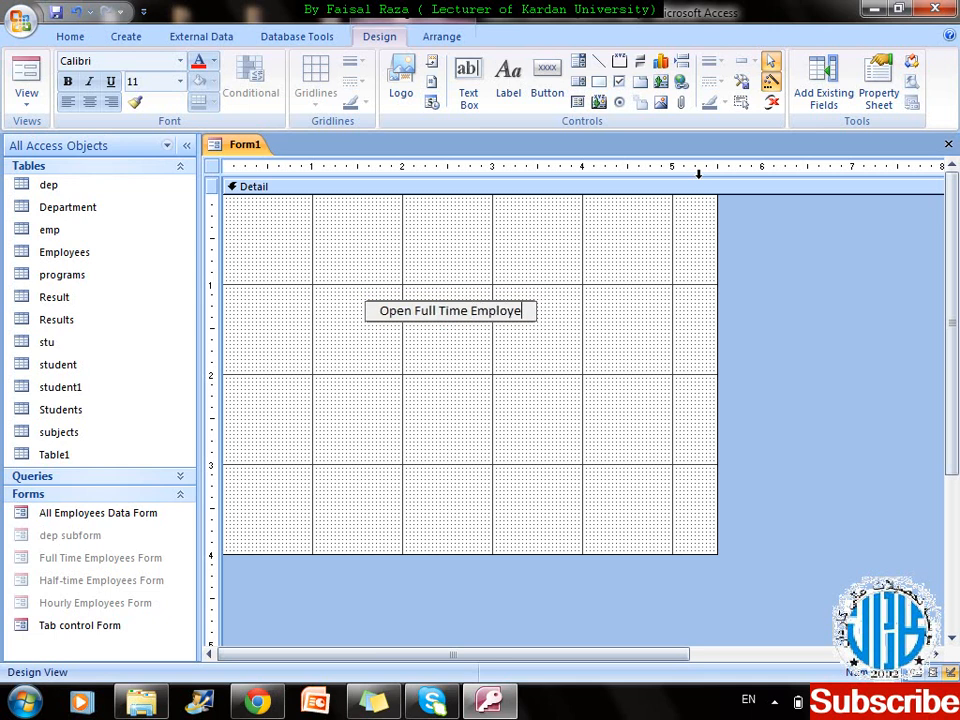
pyautogui.write('es Form')
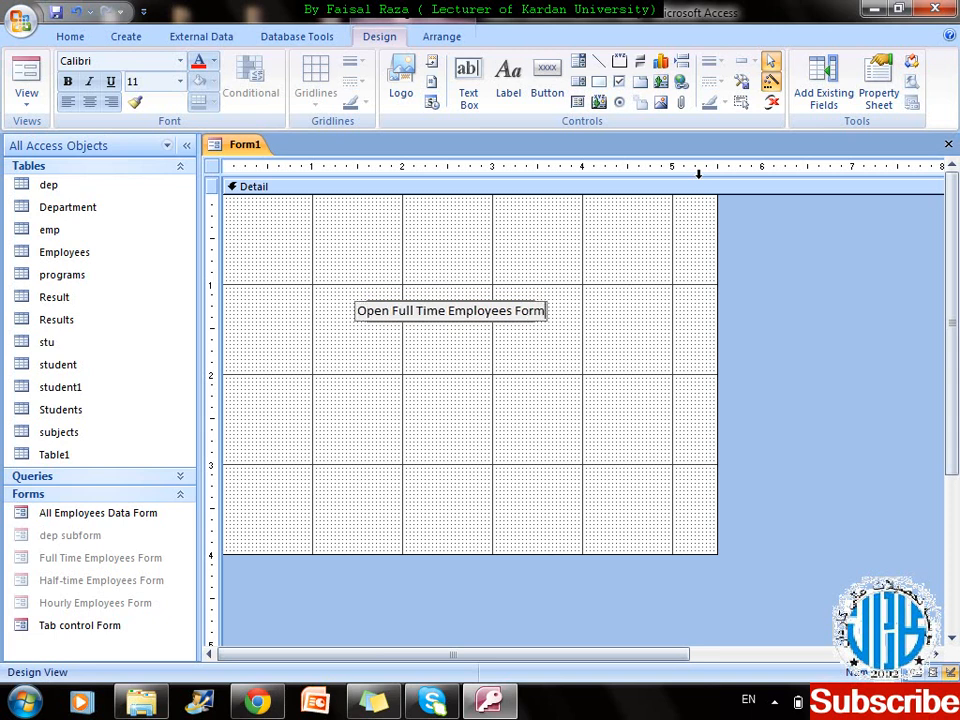
pyautogui.click(568, 311)
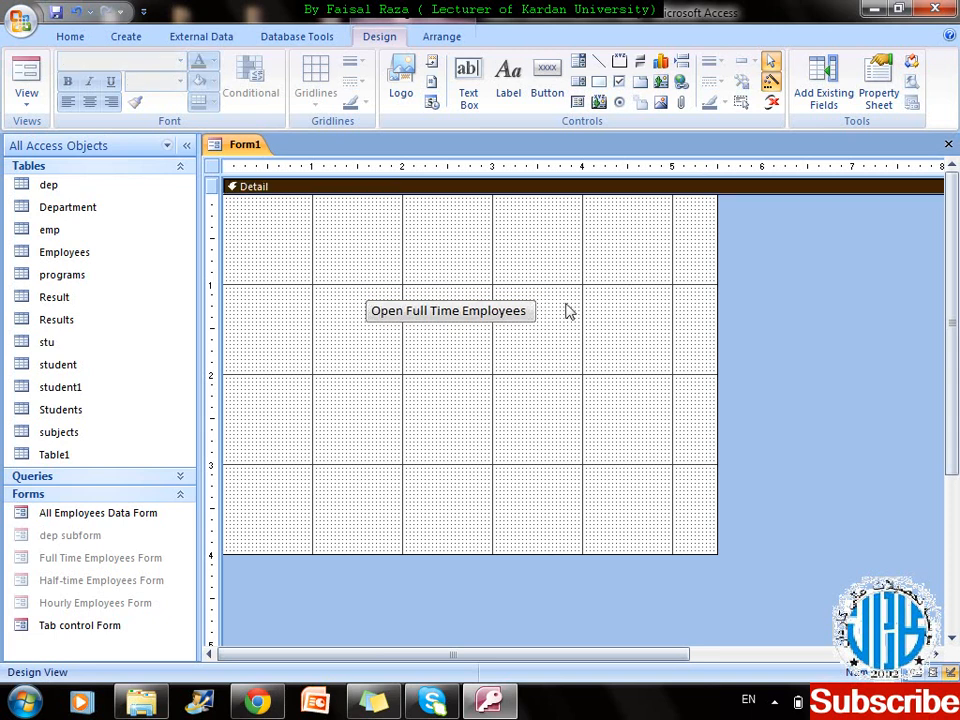
# - Widen the button to fit its whole caption and move it up to about the 1 mark on the vertical ruler
pyautogui.click(484, 324)
pyautogui.moveTo(538, 311); pyautogui.dragTo(561, 311)
pyautogui.click(437, 398)
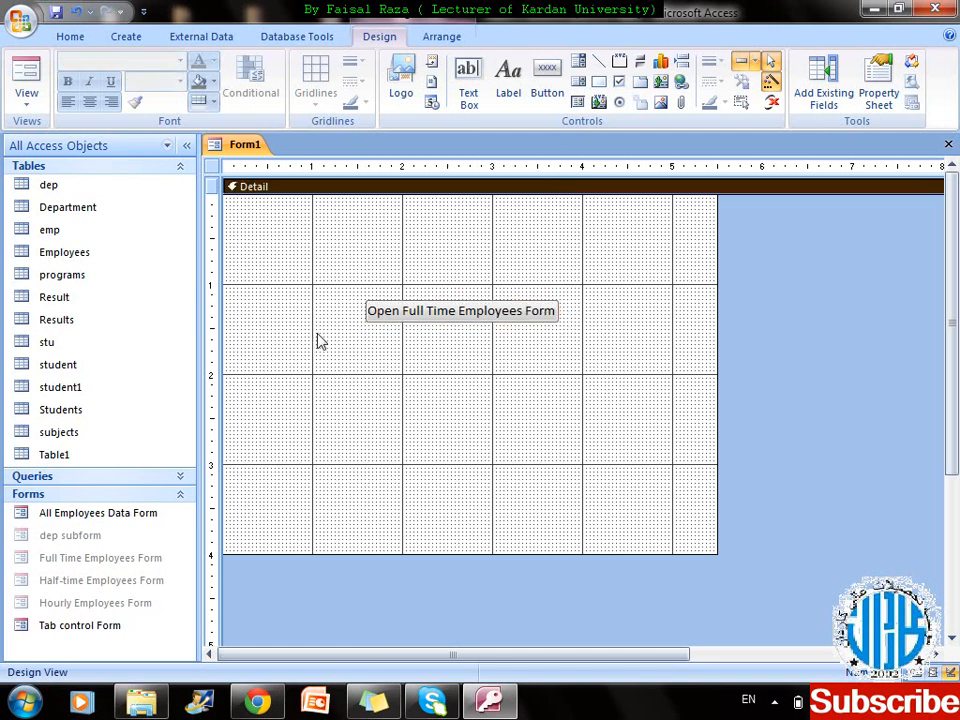
pyautogui.click(365, 305)
pyautogui.moveTo(362, 303); pyautogui.dragTo(366, 270)
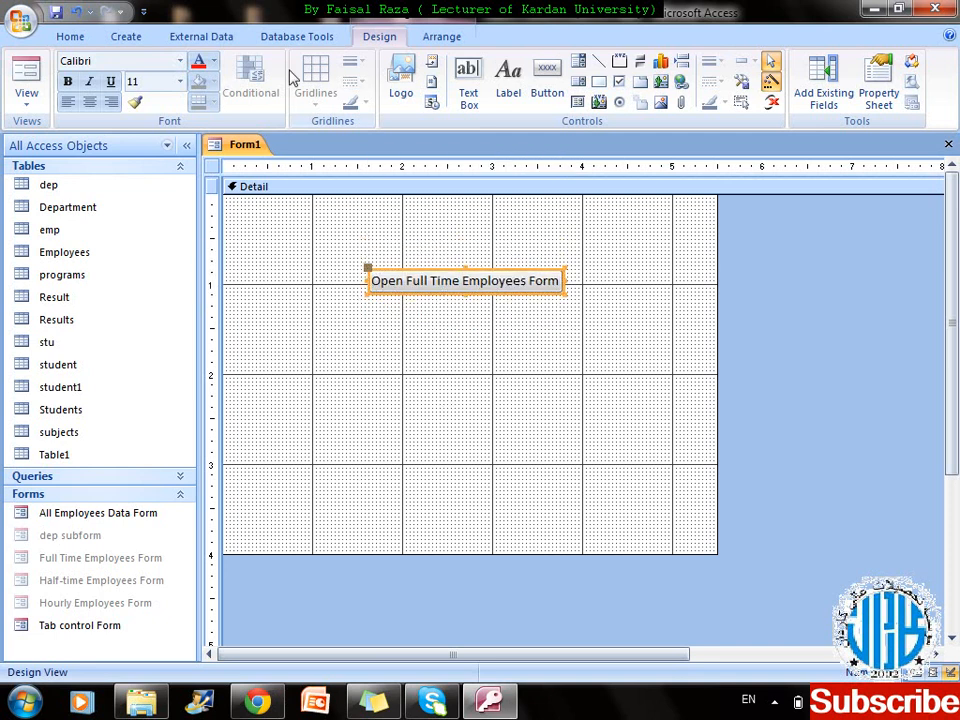
# - Draw a second command button just below the Full Time button and assign it the Form Operations action Open Form
pyautogui.click(549, 93)
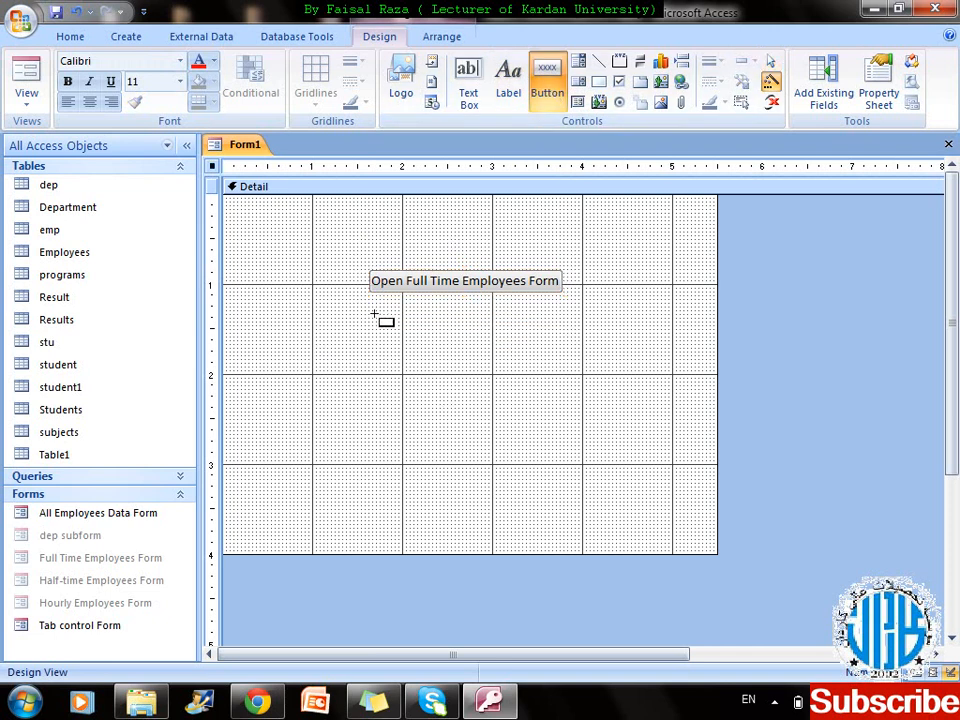
pyautogui.moveTo(370, 311); pyautogui.dragTo(578, 340)
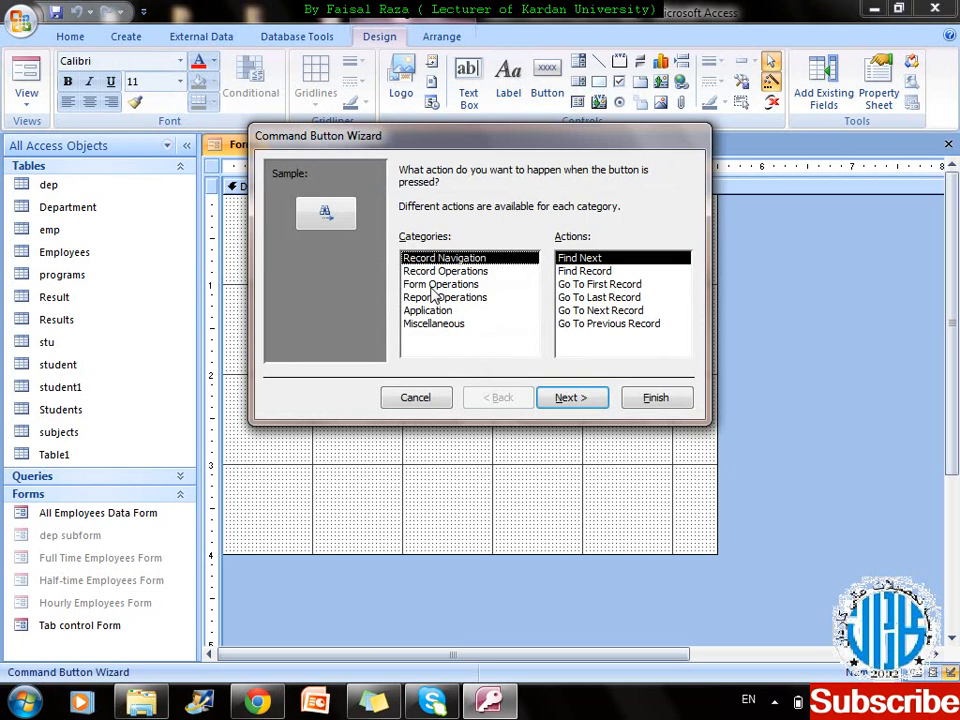
pyautogui.click(493, 288)
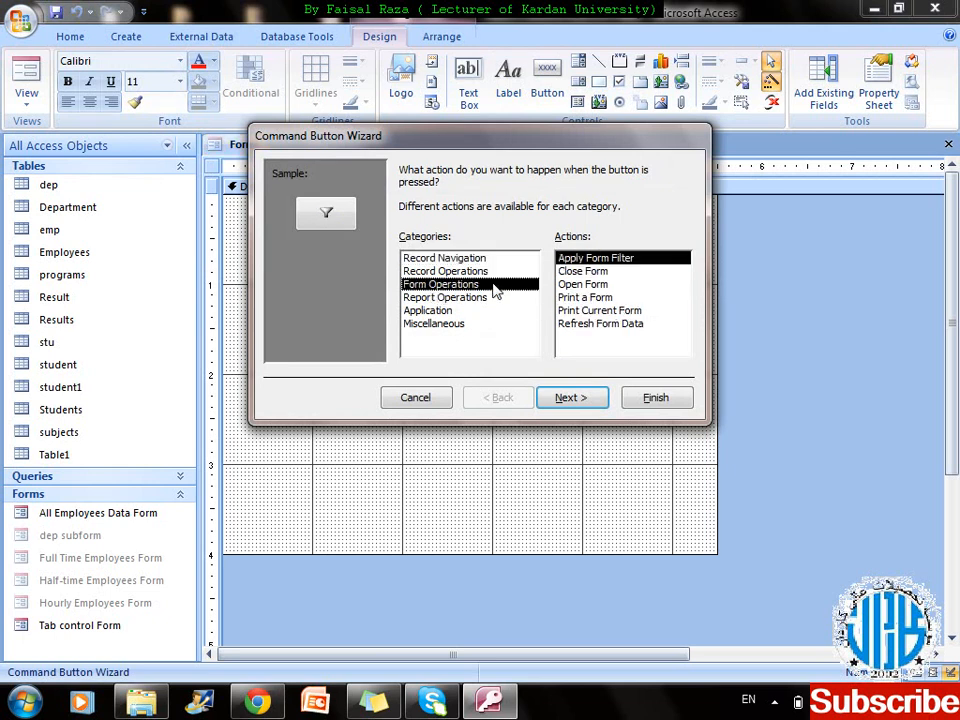
pyautogui.click(567, 287)
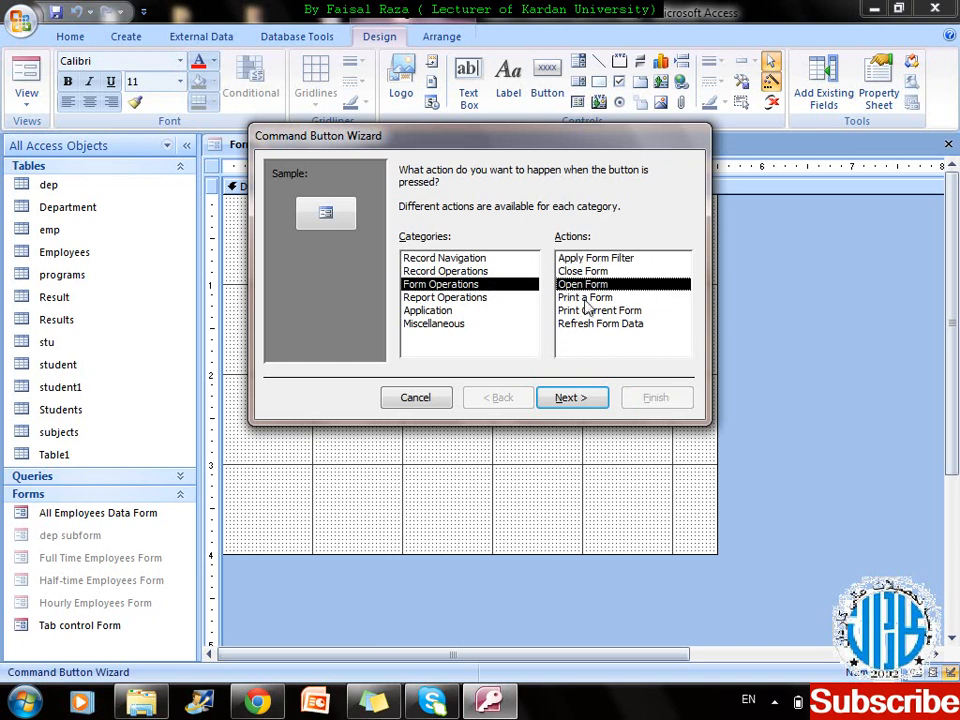
pyautogui.click(600, 396)
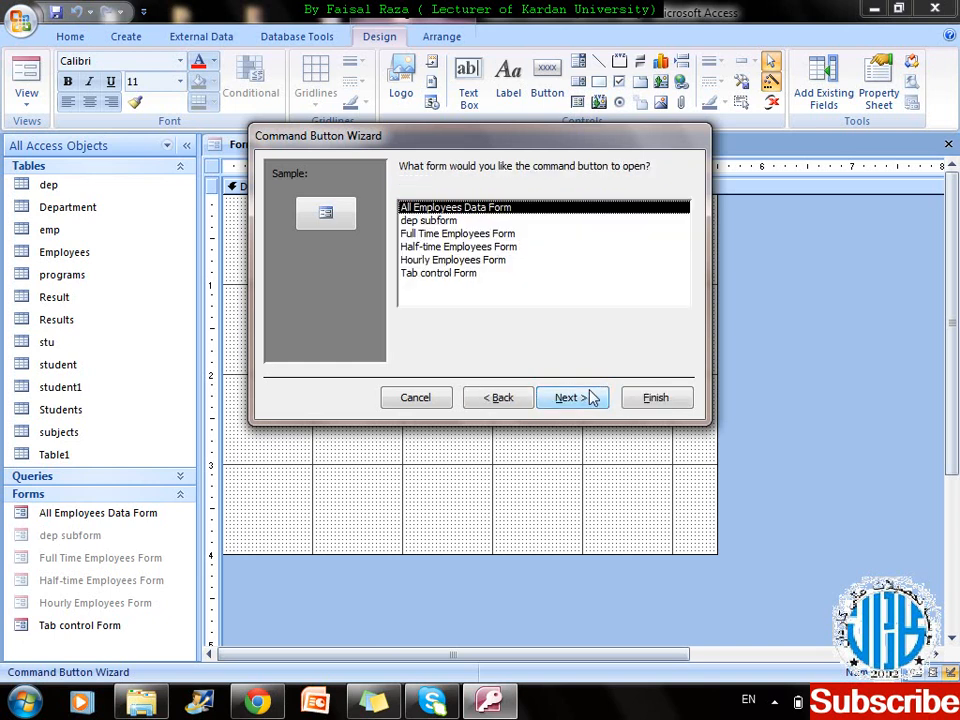
# - Make the second button open the Half-time Employees Form and show all the records
pyautogui.click(471, 248)
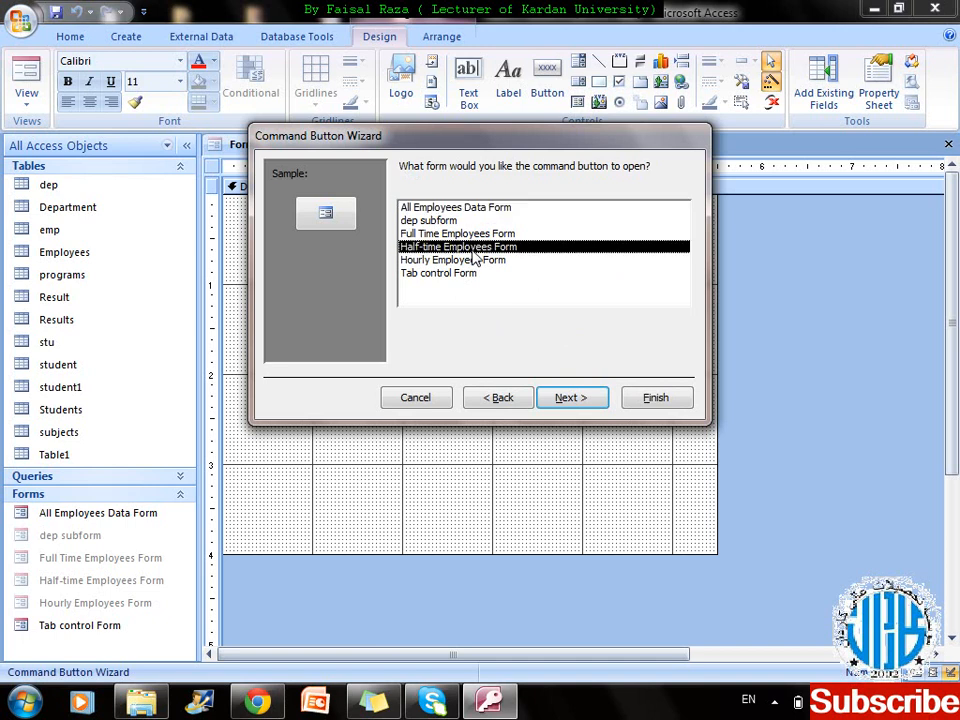
pyautogui.click(570, 398)
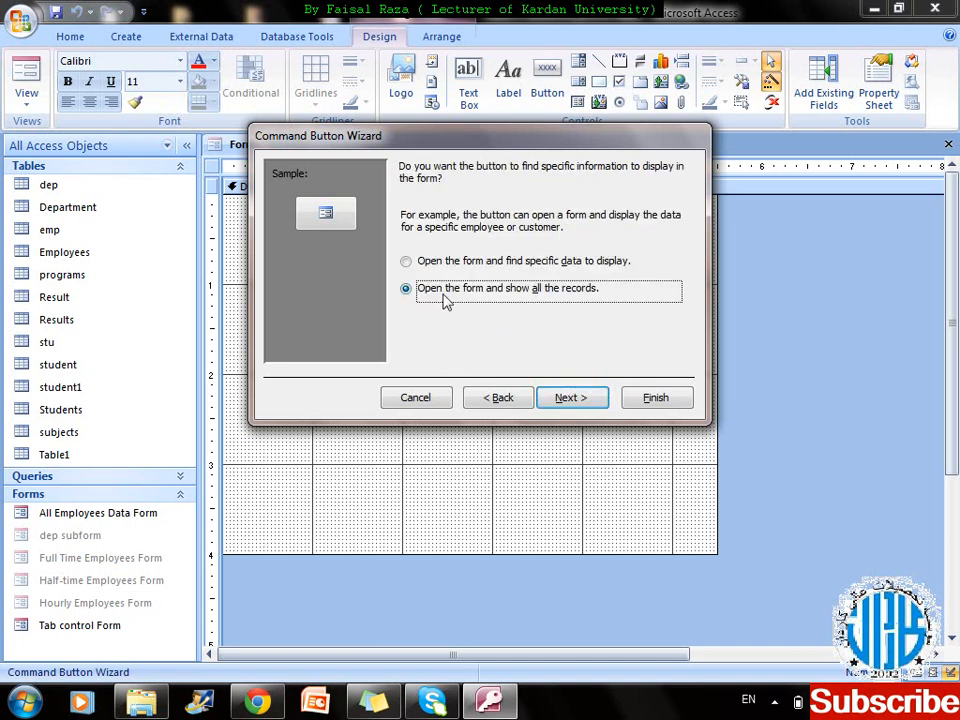
pyautogui.click(570, 398)
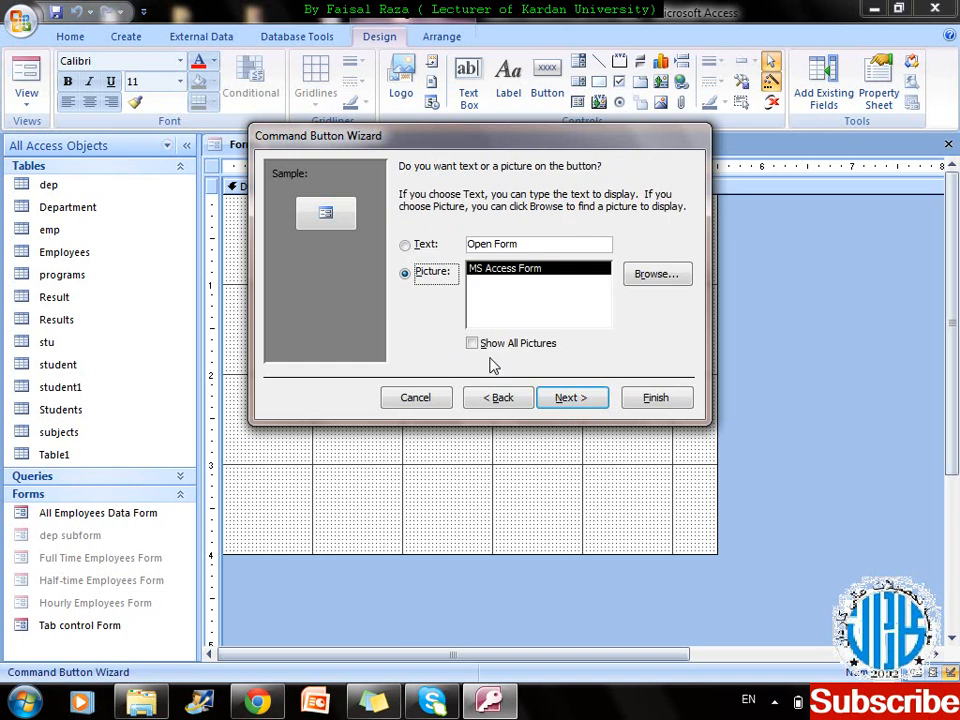
# - Show text instead of a picture on the second button and set it to "Open Half-Time Employees Form"
pyautogui.click(405, 245)
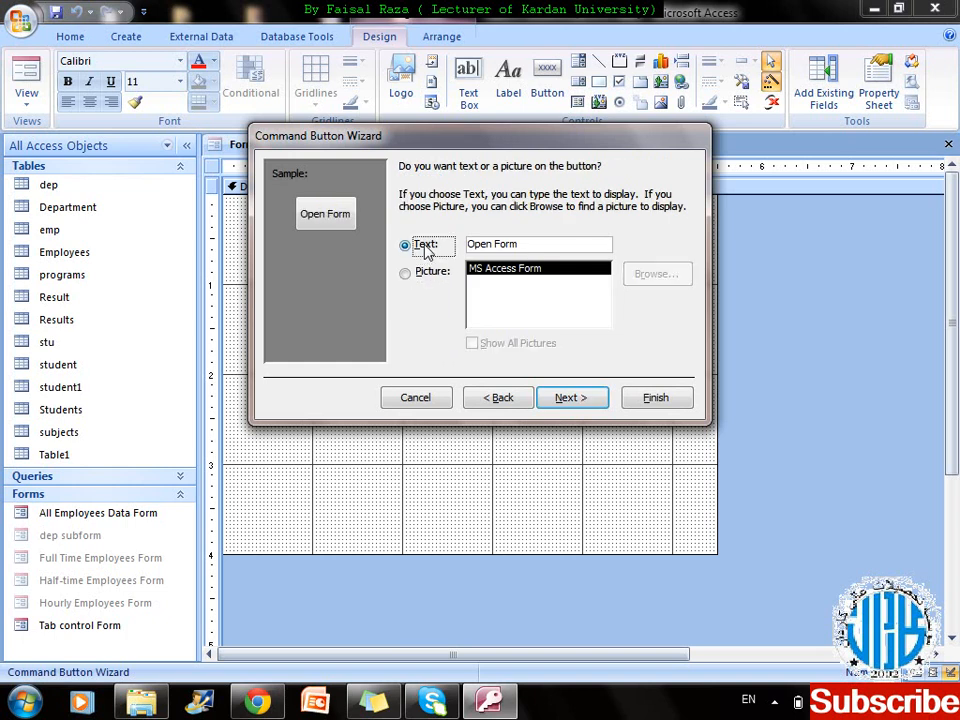
pyautogui.moveTo(525, 246); pyautogui.dragTo(430, 245)
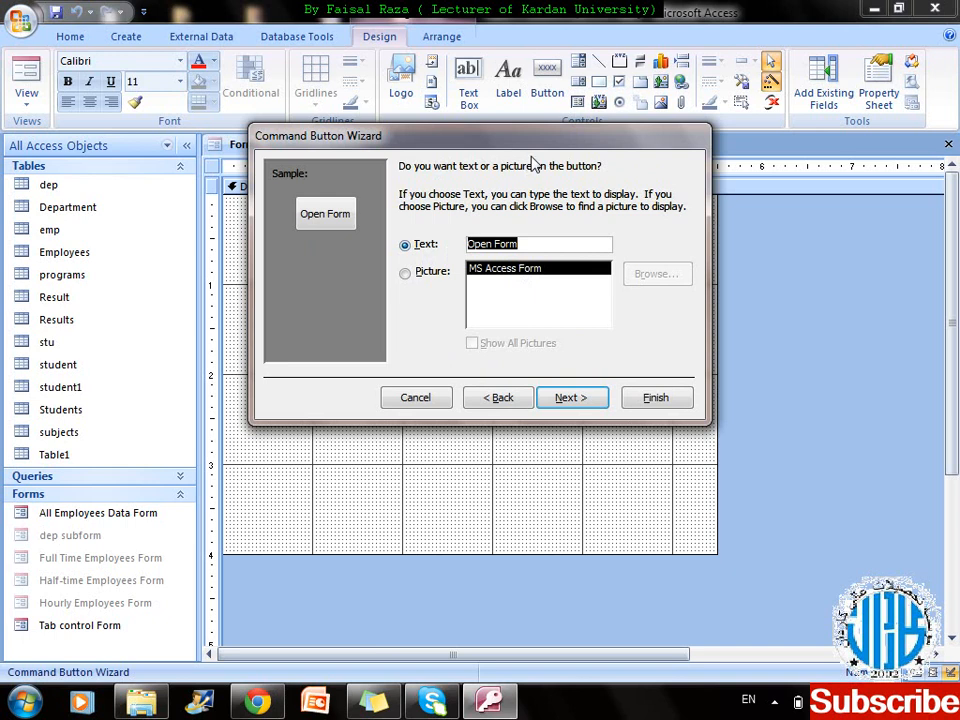
pyautogui.moveTo(531, 140); pyautogui.dragTo(566, 381)
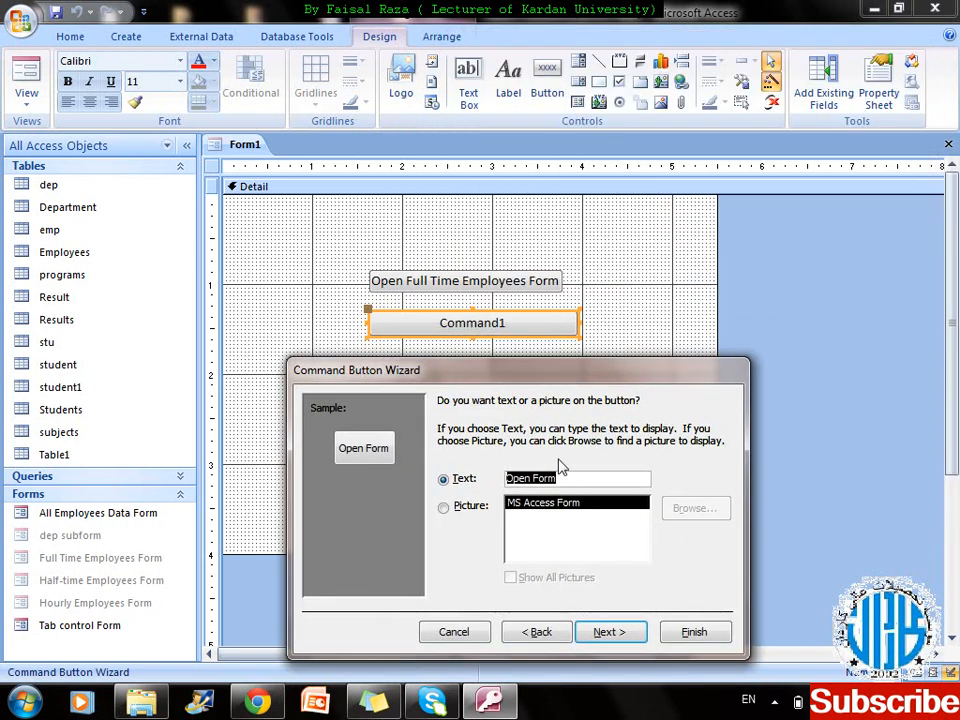
pyautogui.click(560, 477)
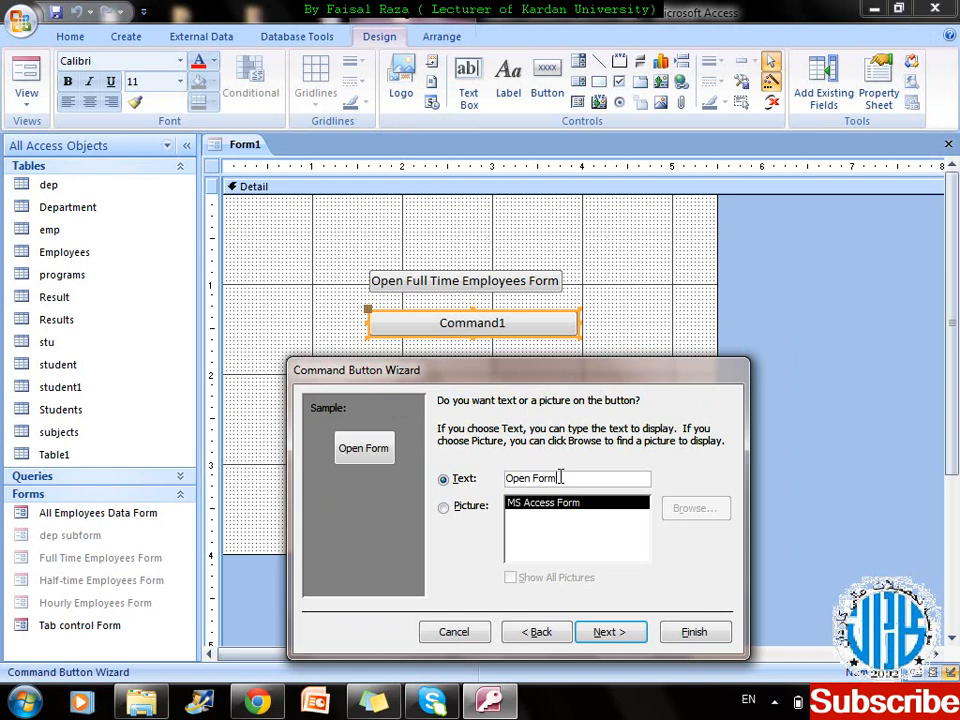
pyautogui.press('BackSpace')
pyautogui.press('BackSpace')
pyautogui.press('BackSpace')
pyautogui.press('BackSpace')
pyautogui.write('Half -')
pyautogui.write('T')
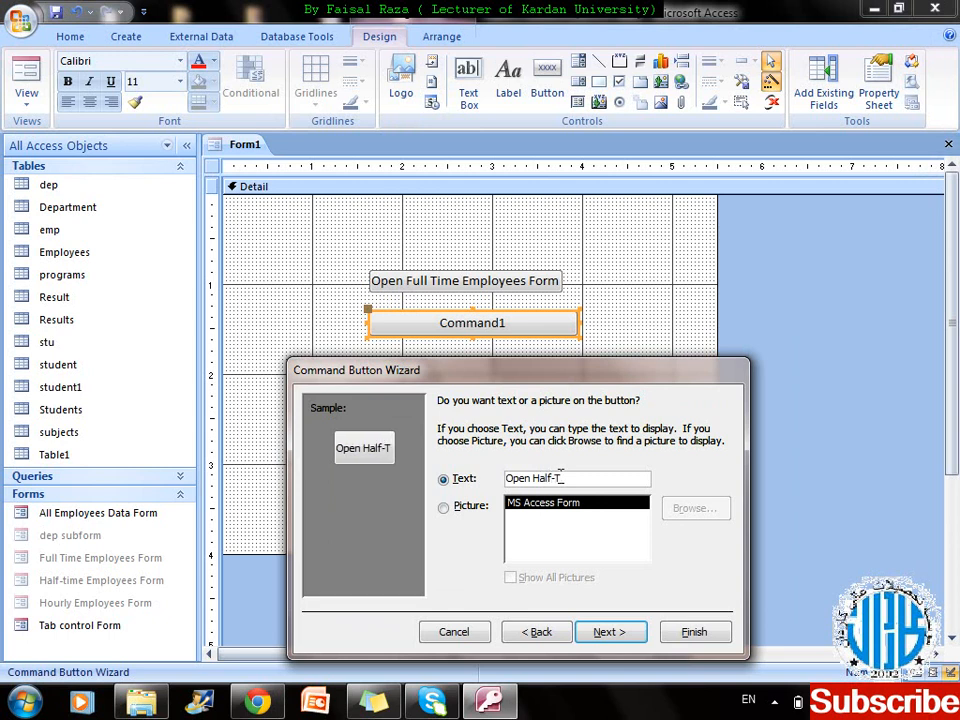
pyautogui.write('ime E')
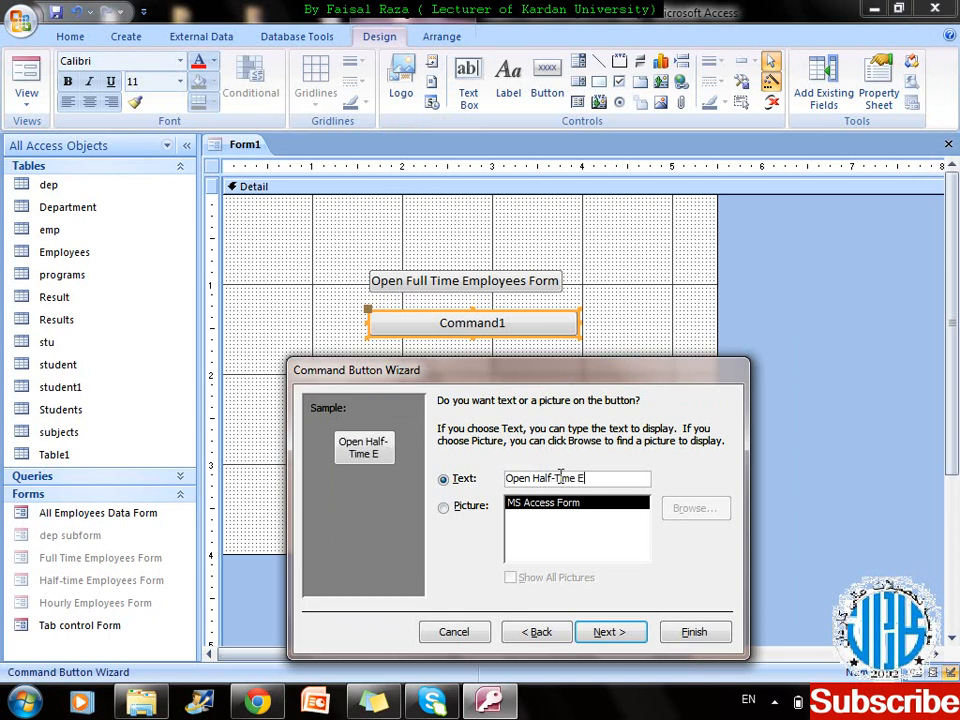
pyautogui.write('mploye')
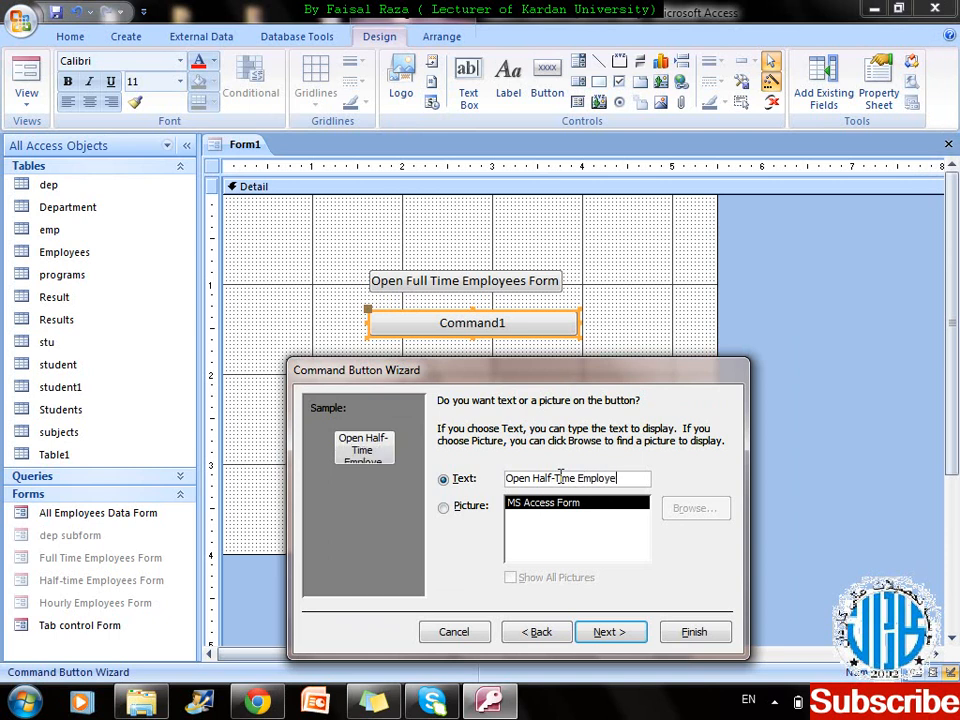
pyautogui.write('es orm')
pyautogui.press('BackSpace')
pyautogui.press('BackSpace')
pyautogui.press('BackSpace')
pyautogui.write('Form')
# - Finish the button wizard with the default name and widen the Half-Time button slightly beyond its caption
pyautogui.click(612, 632)
pyautogui.click(690, 632)
pyautogui.moveTo(574, 322); pyautogui.dragTo(585, 322)
pyautogui.click(487, 355)
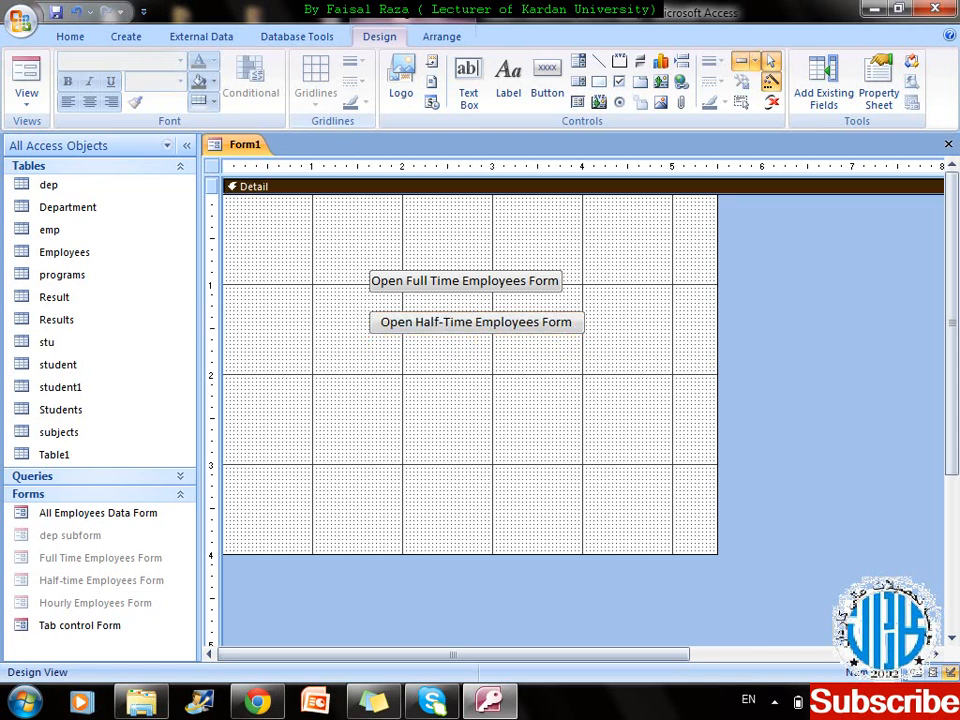
# - Draw a third command button below the Half-Time button and assign it the Form Operations action Open Form
pyautogui.click(552, 88)
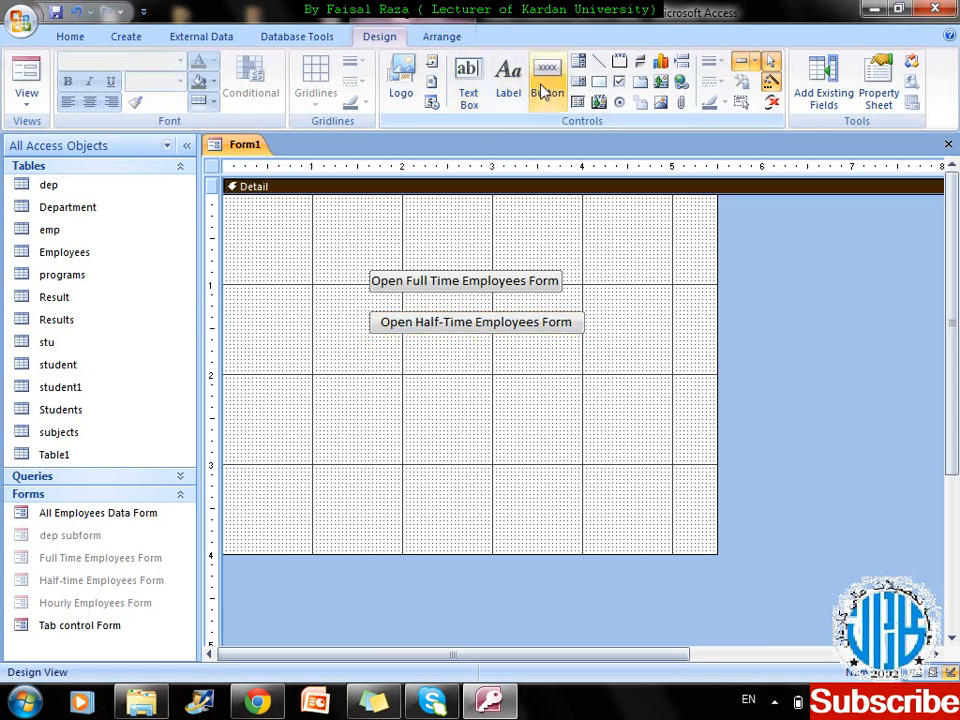
pyautogui.click(548, 82)
pyautogui.moveTo(371, 355); pyautogui.dragTo(594, 386)
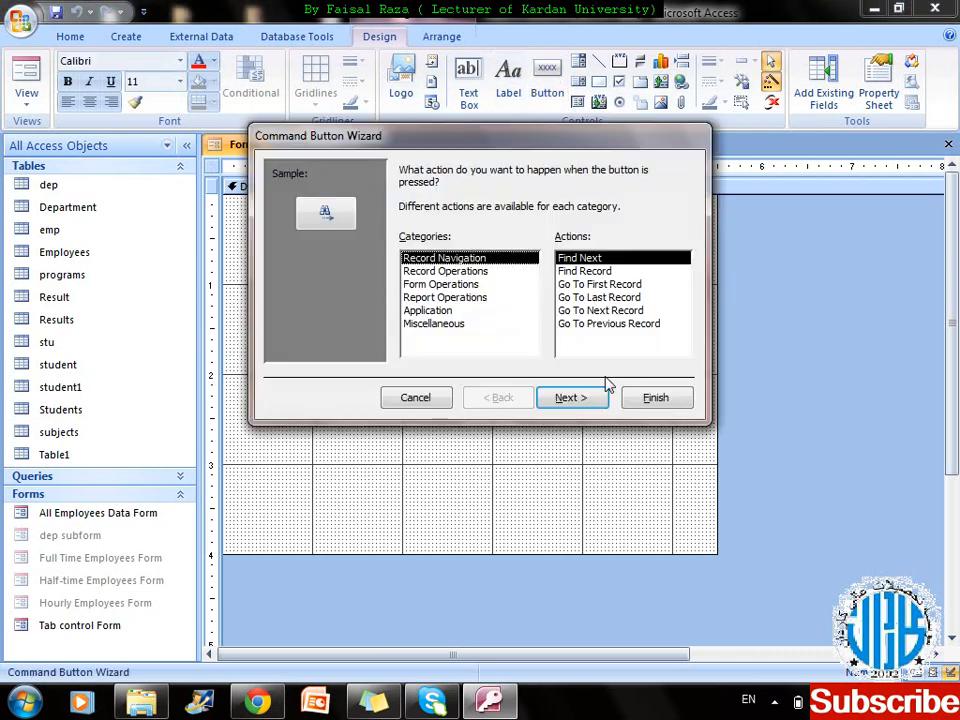
pyautogui.click(432, 286)
pyautogui.click(588, 286)
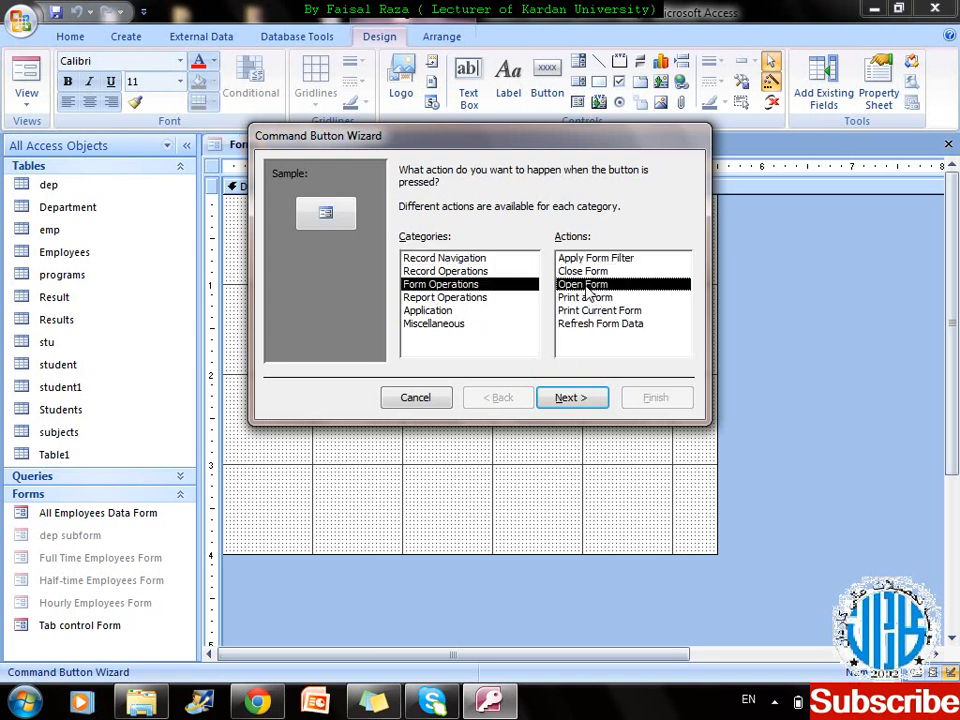
pyautogui.click(580, 394)
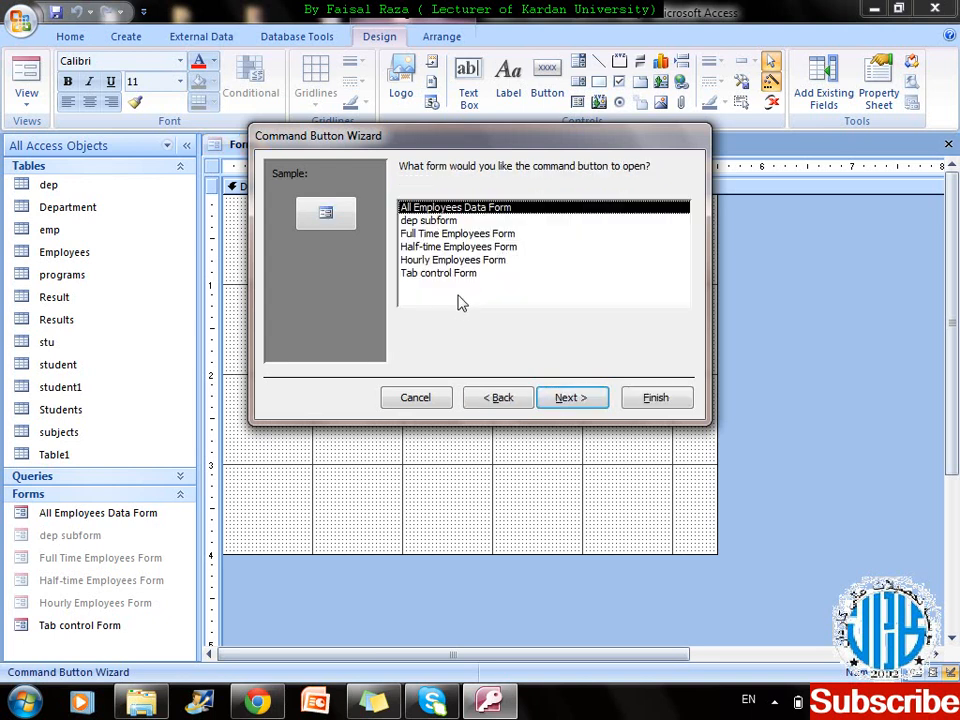
# - Make the third button open the Hourly Employees Form and show all the records
pyautogui.click(445, 260)
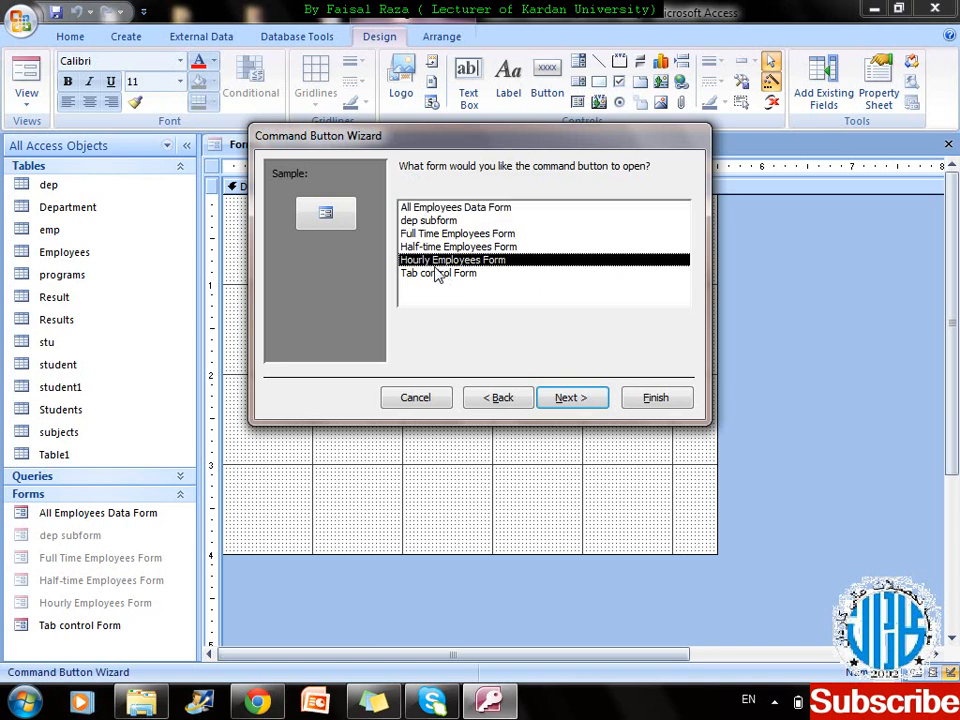
pyautogui.click(590, 404)
pyautogui.click(574, 401)
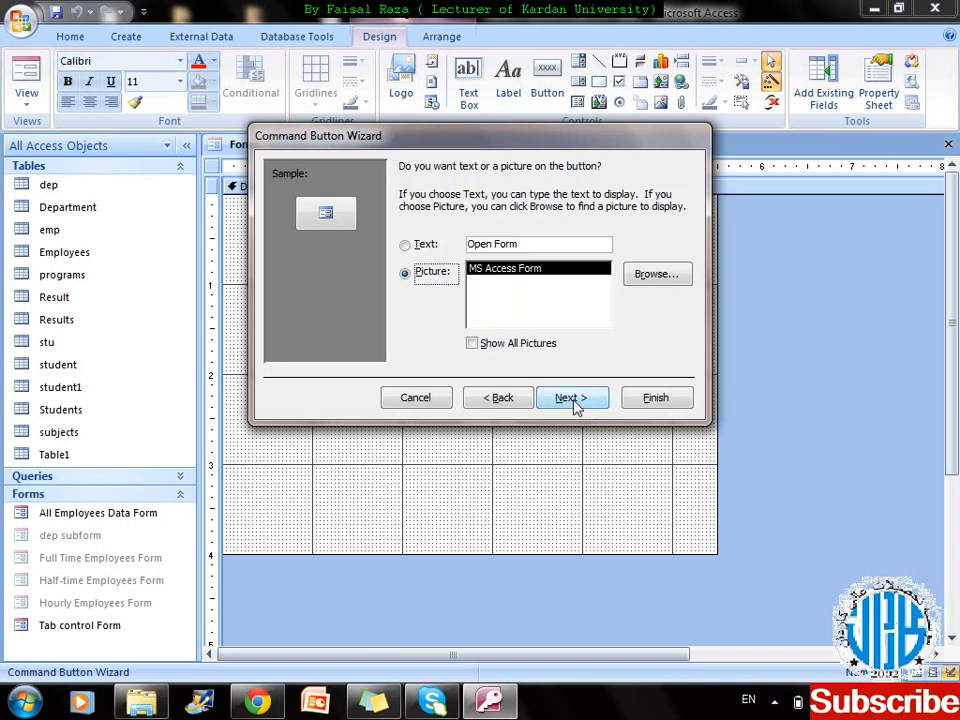
# - Set the third button's text to "Open Hourly Employees Form" and finish the wizard with the default name
pyautogui.click(533, 240)
pyautogui.press('BackSpace')
pyautogui.press('BackSpace')
pyautogui.press('BackSpace')
pyautogui.press('BackSpace')
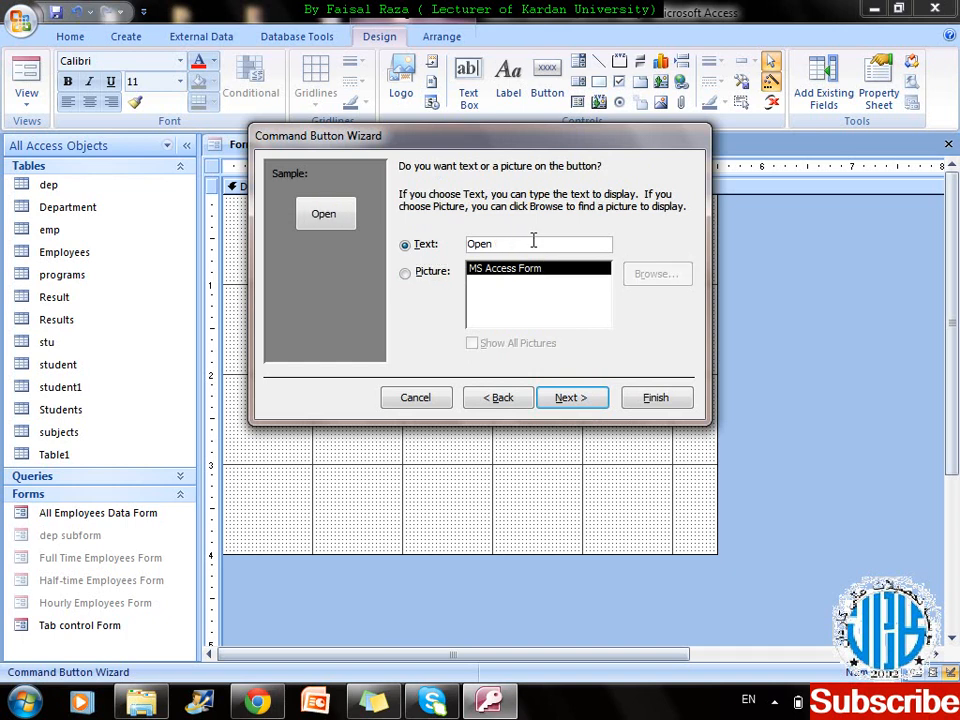
pyautogui.write('Hourly Emp')
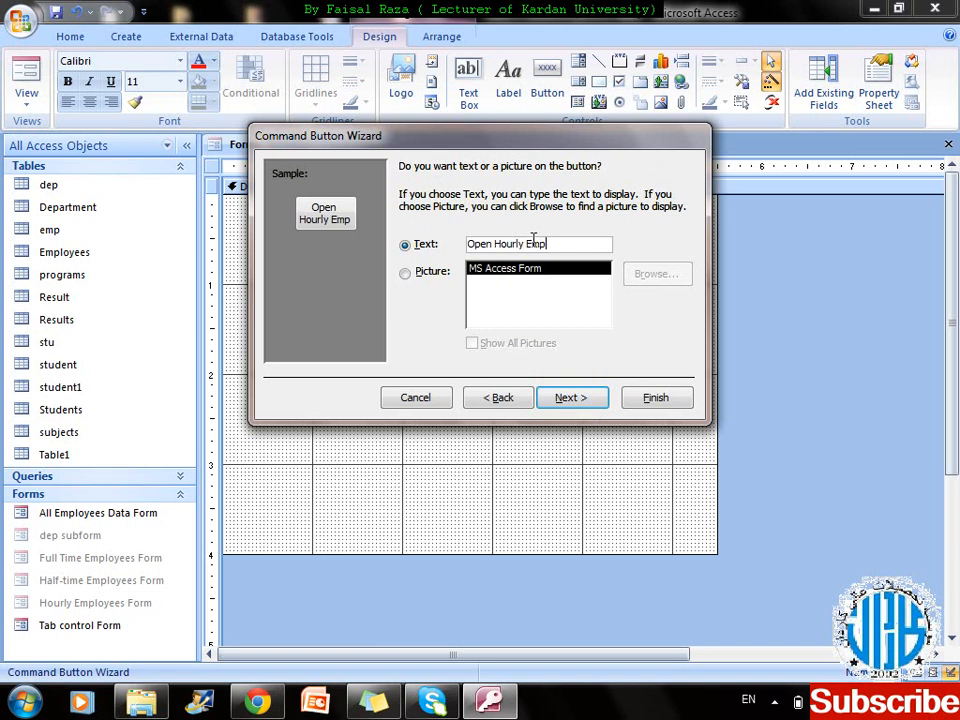
pyautogui.write('loyees ')
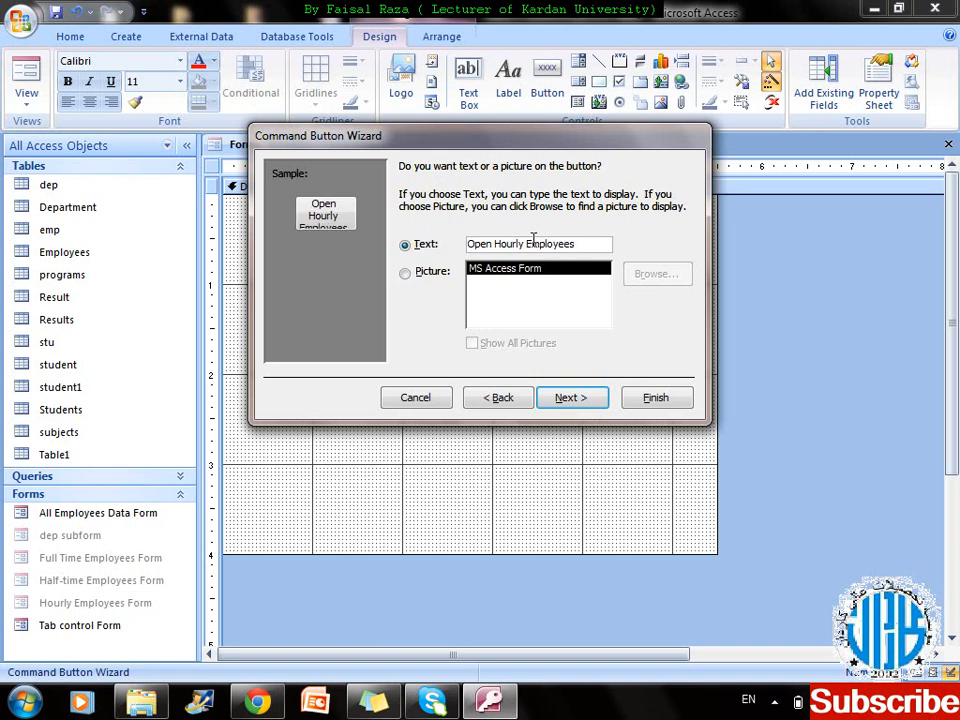
pyautogui.write('Form')
pyautogui.click(581, 402)
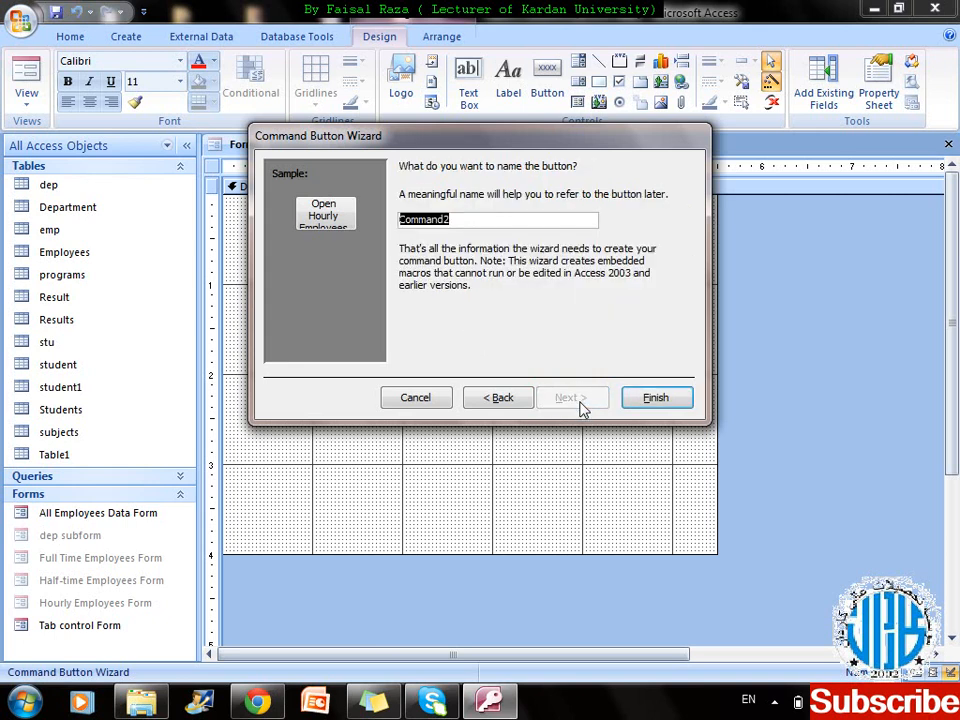
pyautogui.click(655, 398)
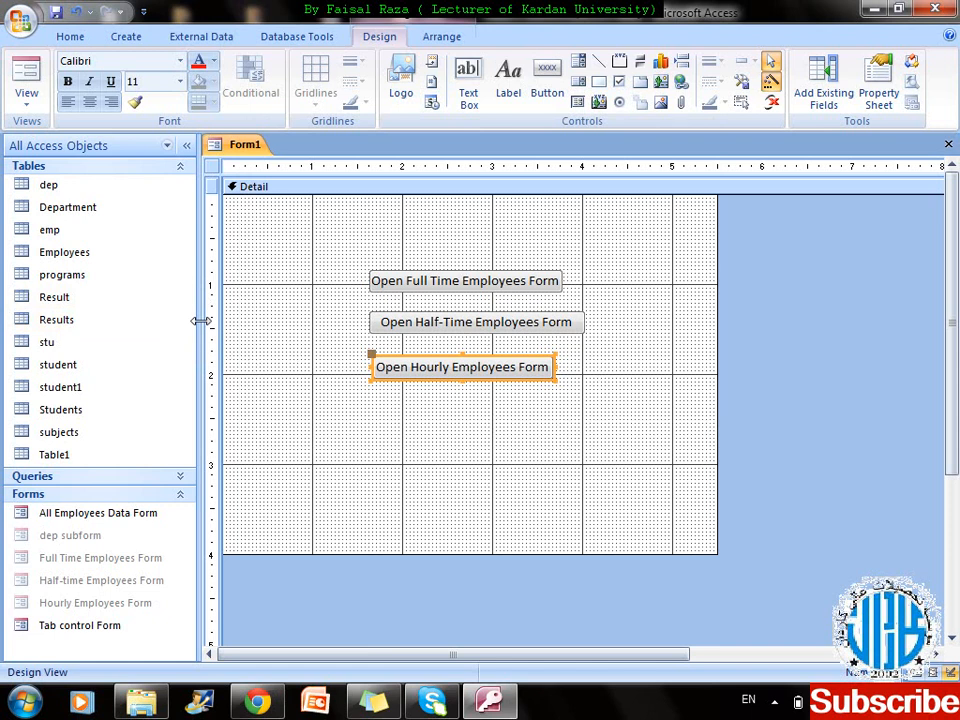
# - Create a Multiple Items form based on the Contract Employees Query
pyautogui.click(154, 478)
pyautogui.moveTo(190, 475); pyautogui.dragTo(200, 433)
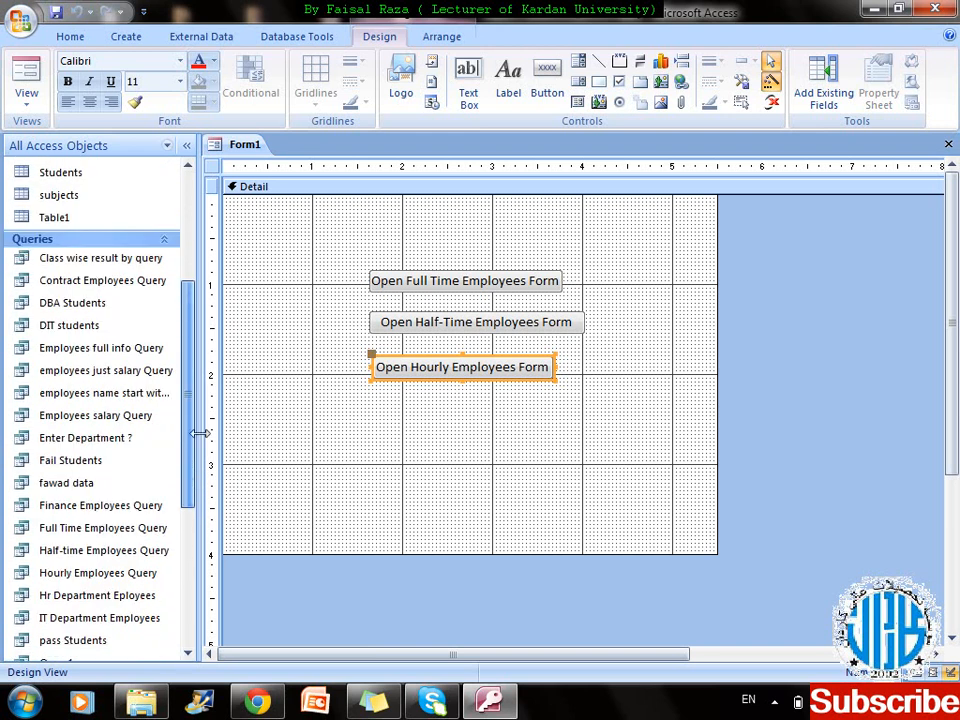
pyautogui.click(103, 369)
pyautogui.click(91, 283)
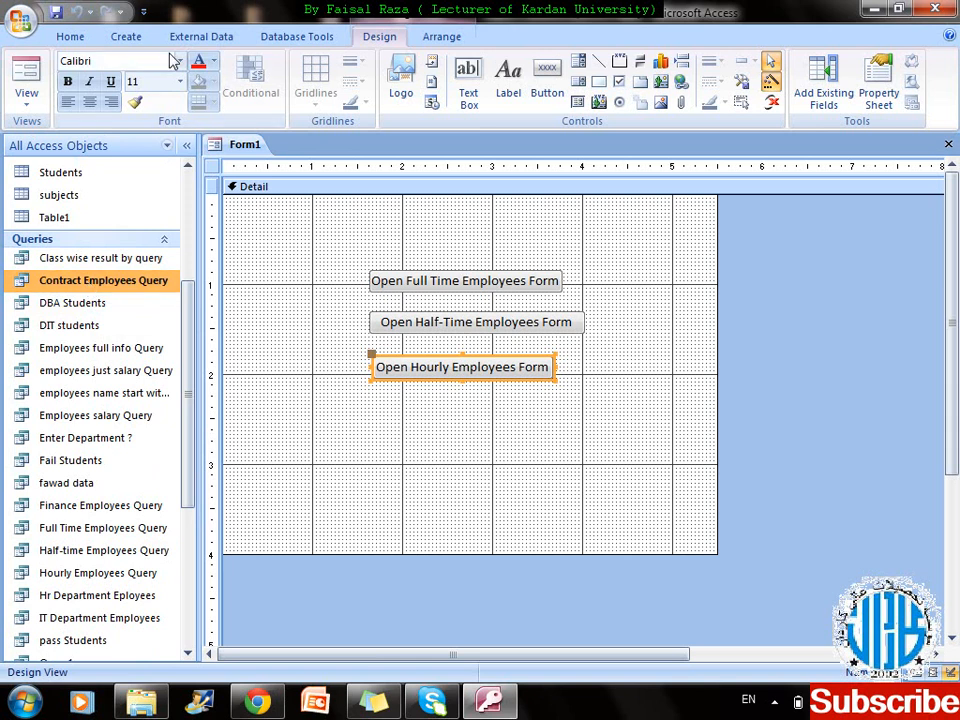
pyautogui.click(126, 37)
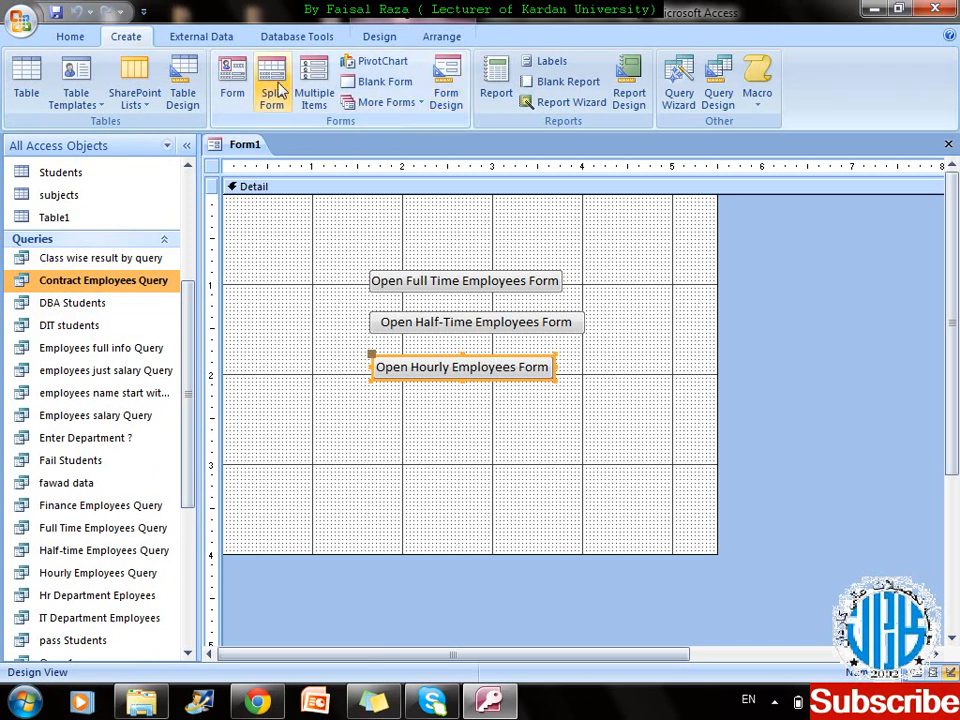
pyautogui.click(314, 90)
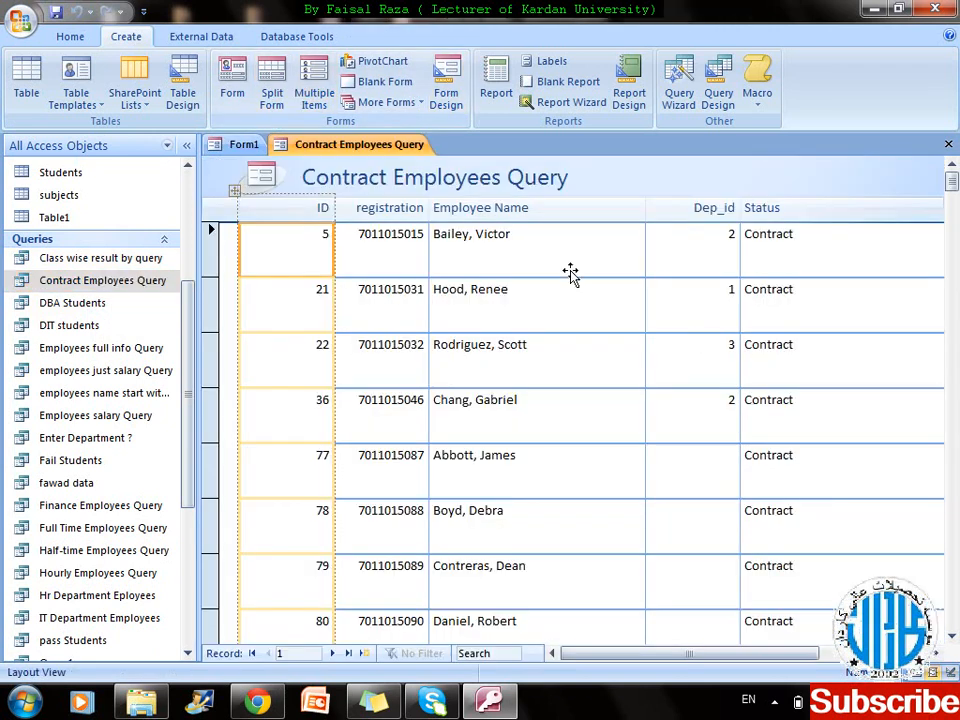
# - Switch the new contract employees form to Design View and change its header title to "Contract Employees Form"
pyautogui.rightClick(366, 148)
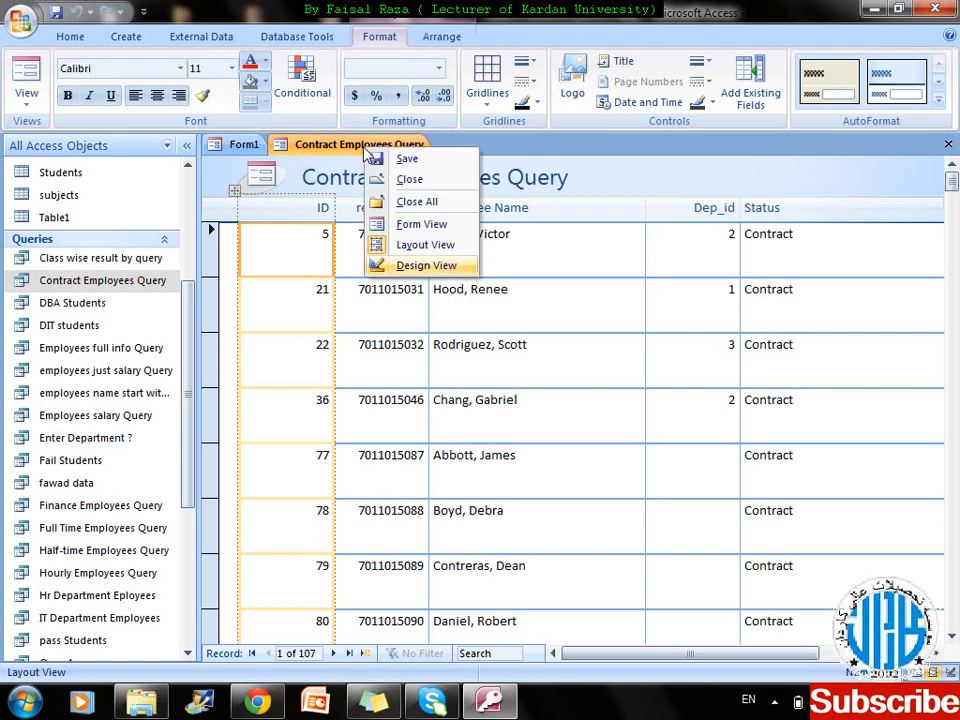
pyautogui.press('Return')
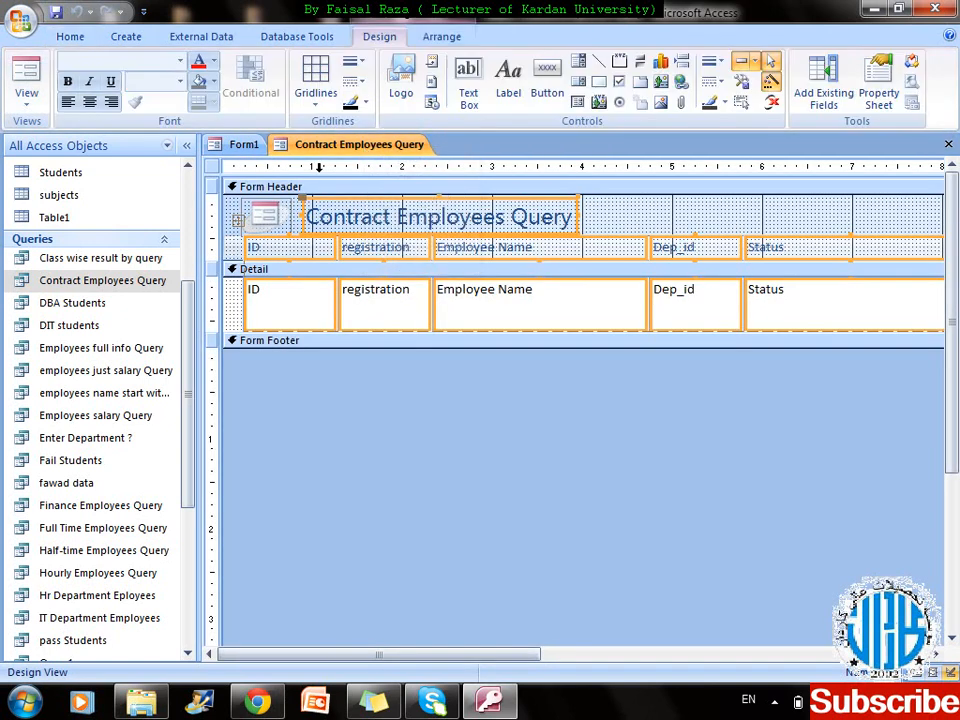
pyautogui.click(606, 224)
pyautogui.click(568, 220)
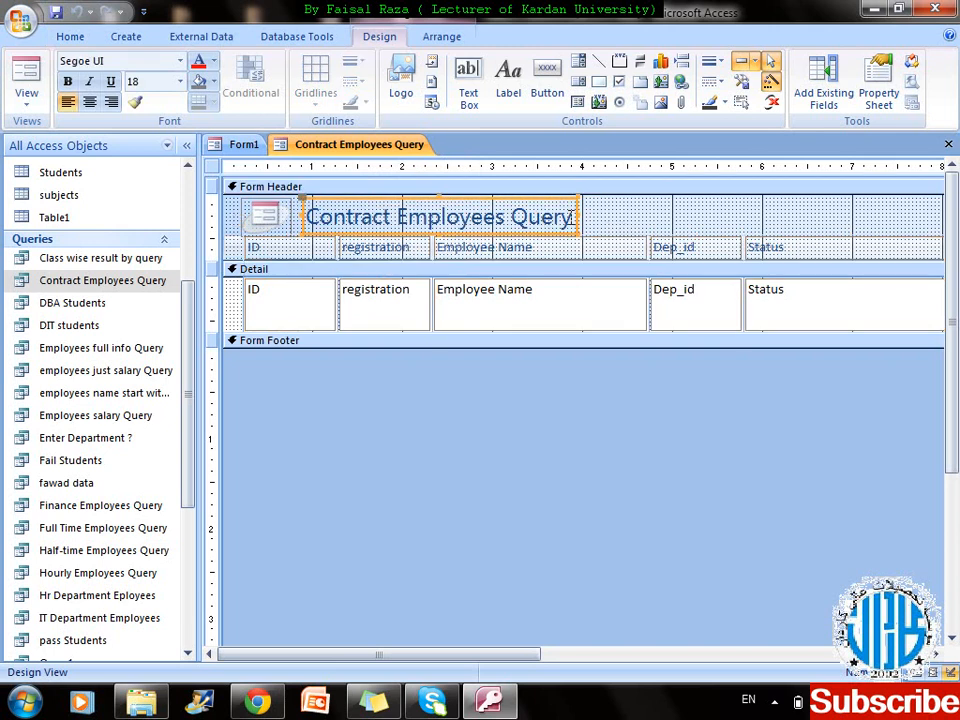
pyautogui.click(573, 216)
pyautogui.press('BackSpace')
pyautogui.press('BackSpace')
pyautogui.press('BackSpace')
pyautogui.press('BackSpace')
pyautogui.press('BackSpace')
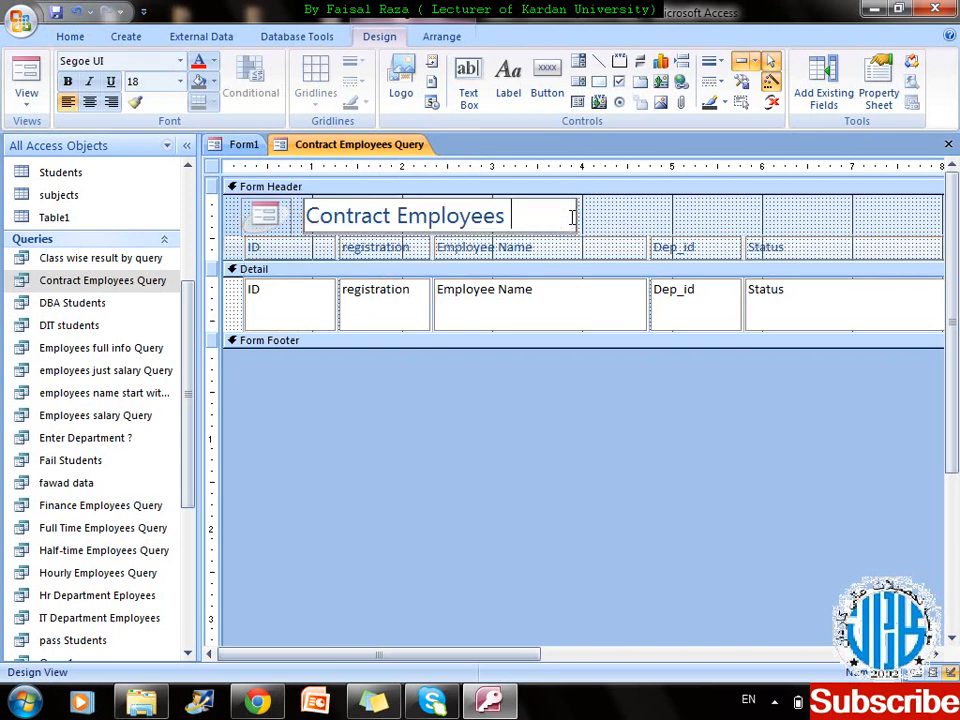
pyautogui.write('Form')
pyautogui.click(233, 292)
# - Narrow the ID, registration and Employee Name columns to fit their headings
pyautogui.click(332, 248)
pyautogui.moveTo(332, 248); pyautogui.dragTo(281, 248)
pyautogui.click(358, 249)
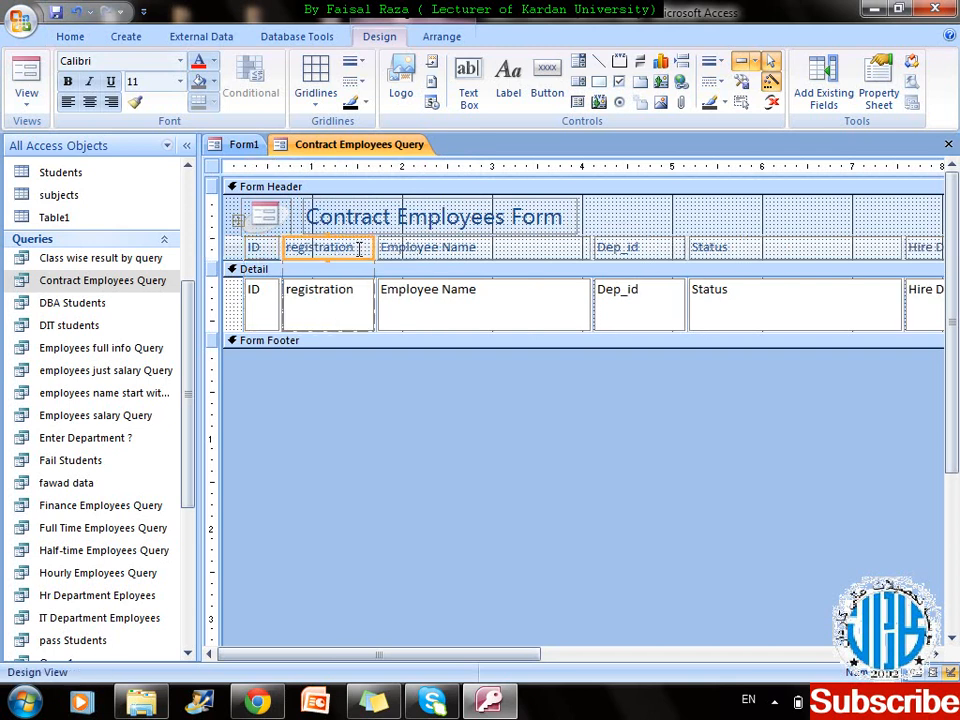
pyautogui.moveTo(370, 248); pyautogui.dragTo(360, 247)
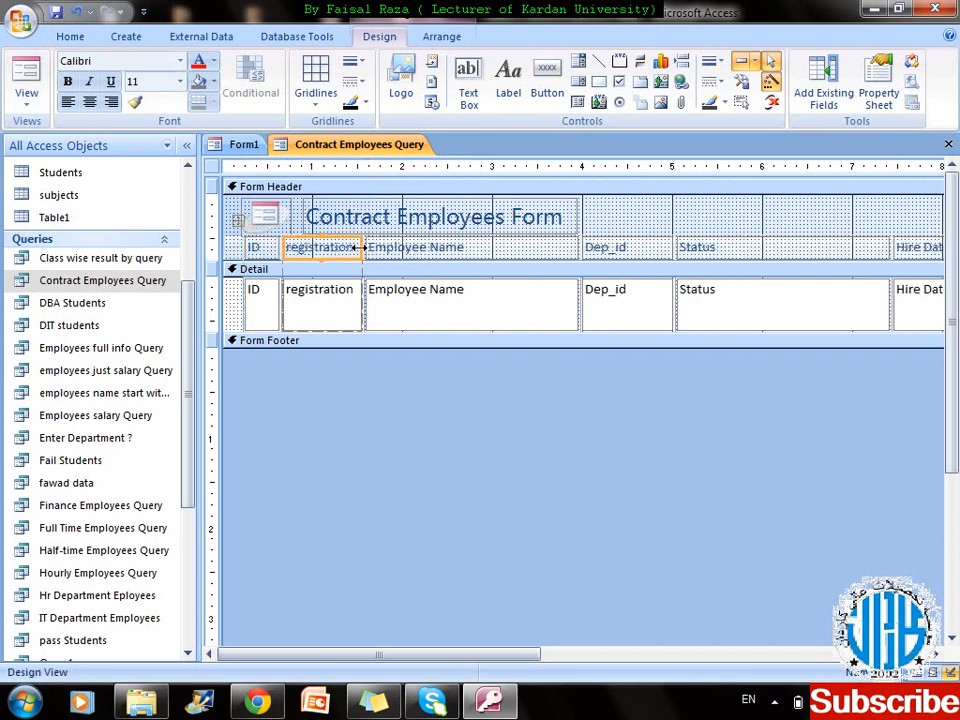
pyautogui.click(428, 249)
pyautogui.moveTo(575, 247); pyautogui.dragTo(483, 247)
# - Narrow the Dep_id, Status and Hire Date columns to fit their headings
pyautogui.click(563, 250)
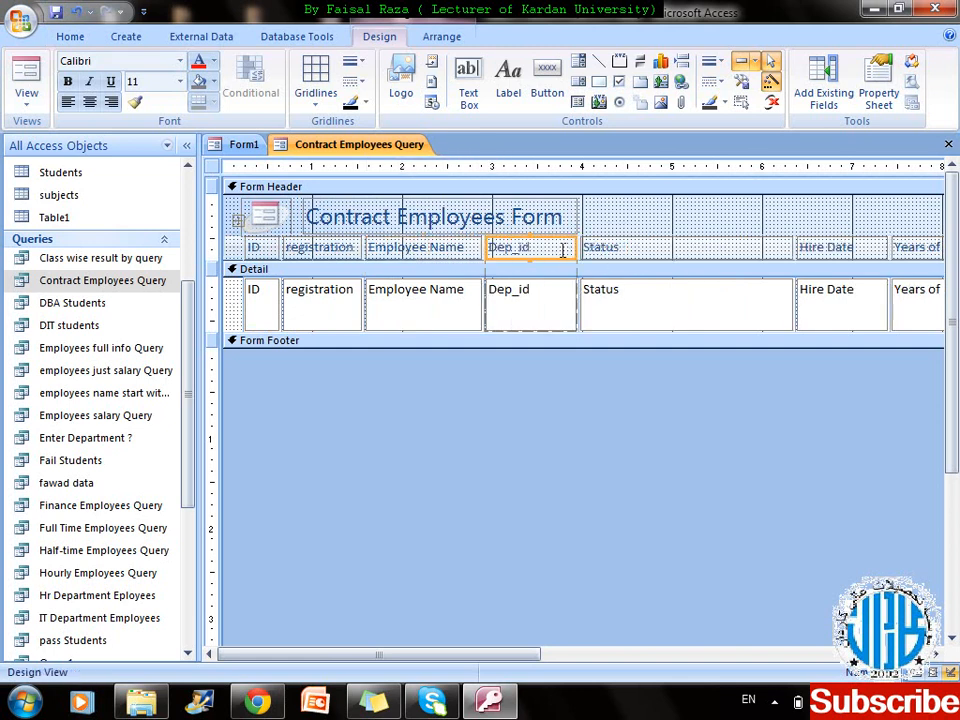
pyautogui.moveTo(575, 246); pyautogui.dragTo(537, 246)
pyautogui.click(632, 250)
pyautogui.moveTo(752, 247); pyautogui.dragTo(617, 249)
pyautogui.click(655, 250)
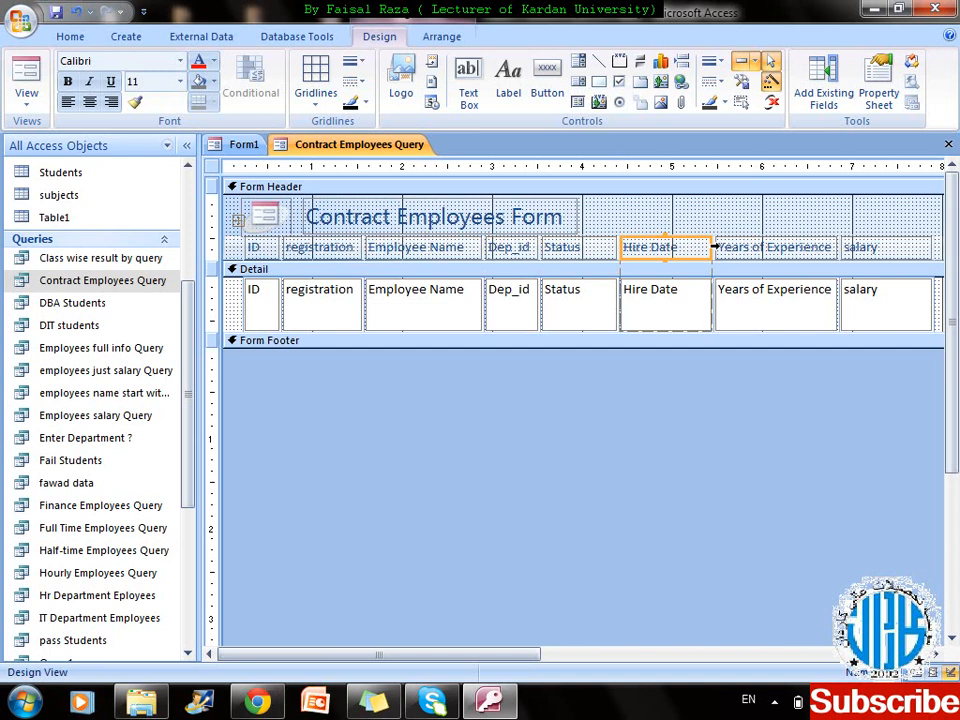
pyautogui.moveTo(707, 246); pyautogui.dragTo(686, 246)
# - Narrow the Years of Experience and salary columns and shorten the years-of-experience heading to "Experience"
pyautogui.click(800, 247)
pyautogui.moveTo(812, 246); pyautogui.dragTo(751, 253)
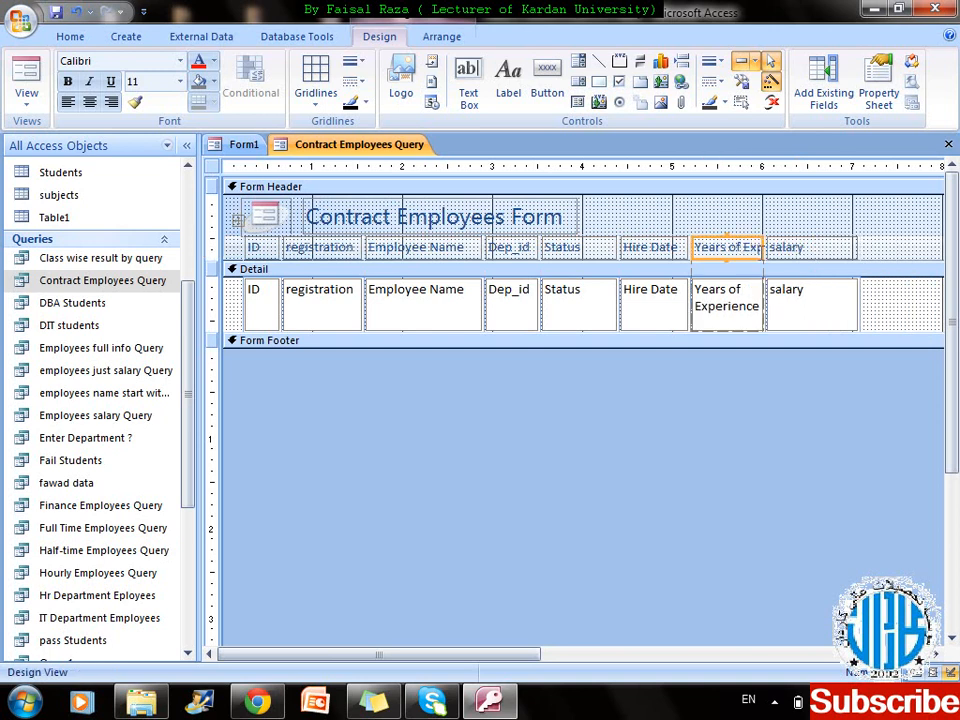
pyautogui.doubleClick(742, 247)
pyautogui.moveTo(742, 246); pyautogui.dragTo(697, 244)
pyautogui.press('BackSpace')
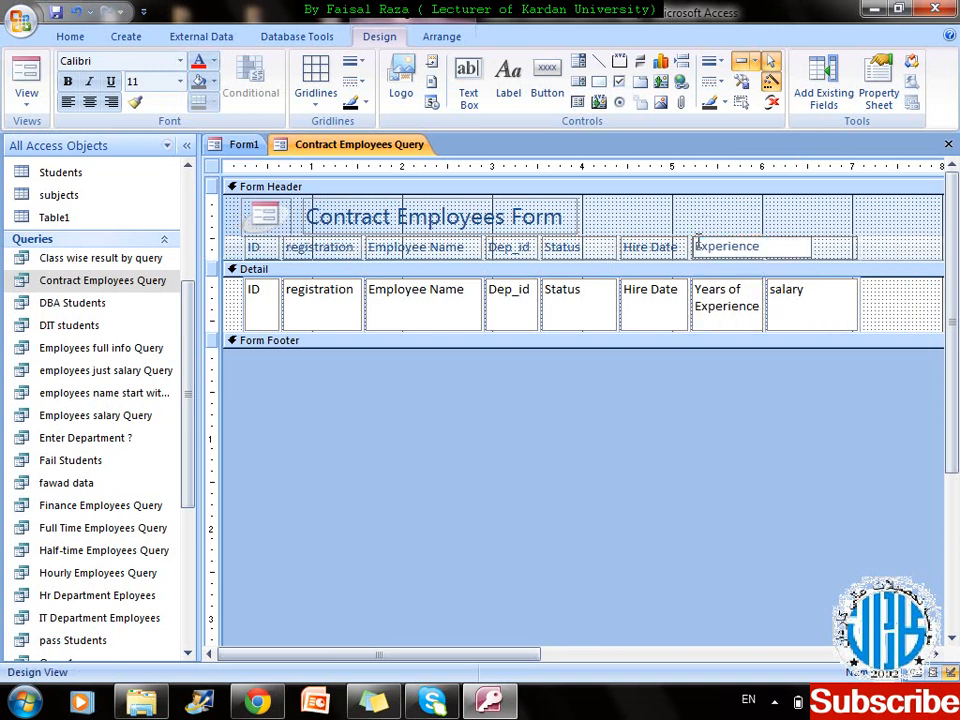
pyautogui.click(841, 255)
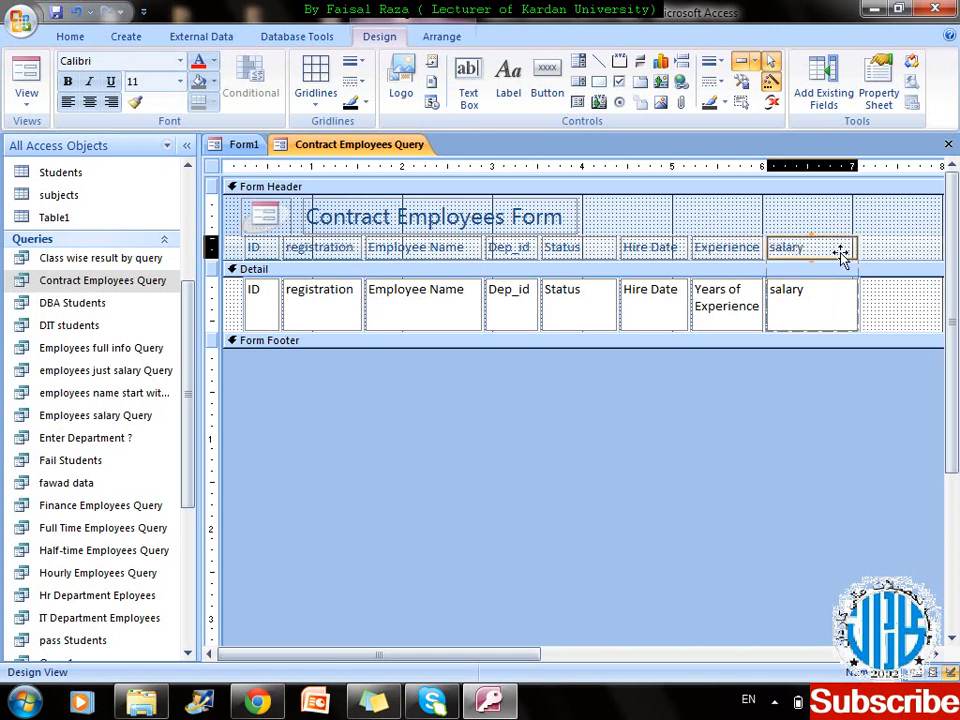
pyautogui.moveTo(861, 248); pyautogui.dragTo(824, 248)
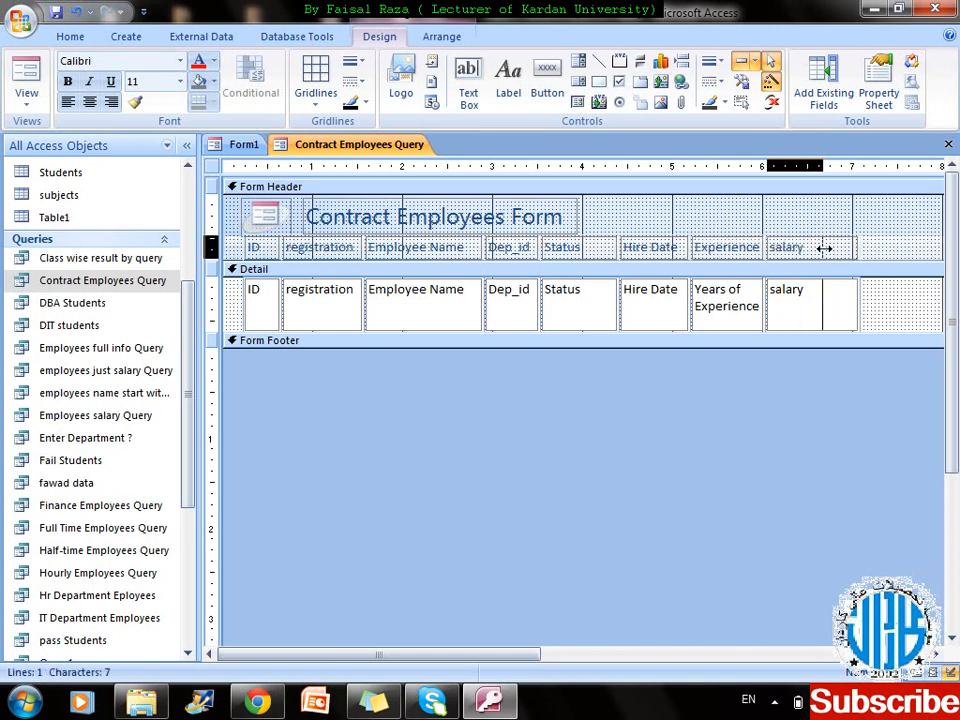
# - Reduce the detail fields to a single line high and shrink the Detail section to fit them
pyautogui.moveTo(585, 337); pyautogui.dragTo(585, 387)
pyautogui.click(450, 321)
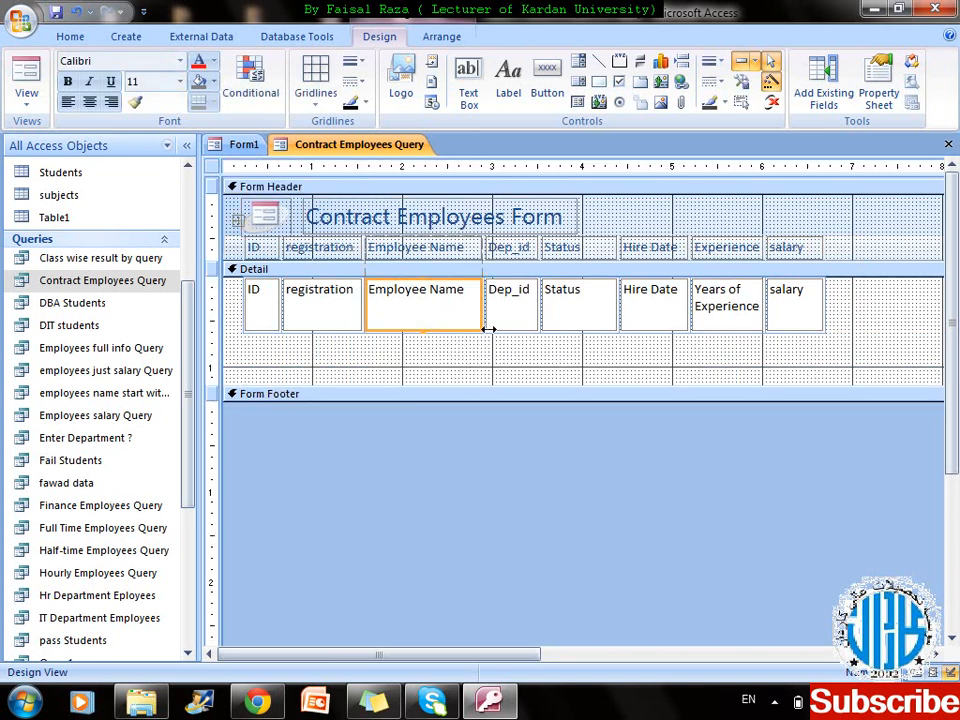
pyautogui.click(318, 312)
pyautogui.moveTo(319, 328); pyautogui.dragTo(323, 310)
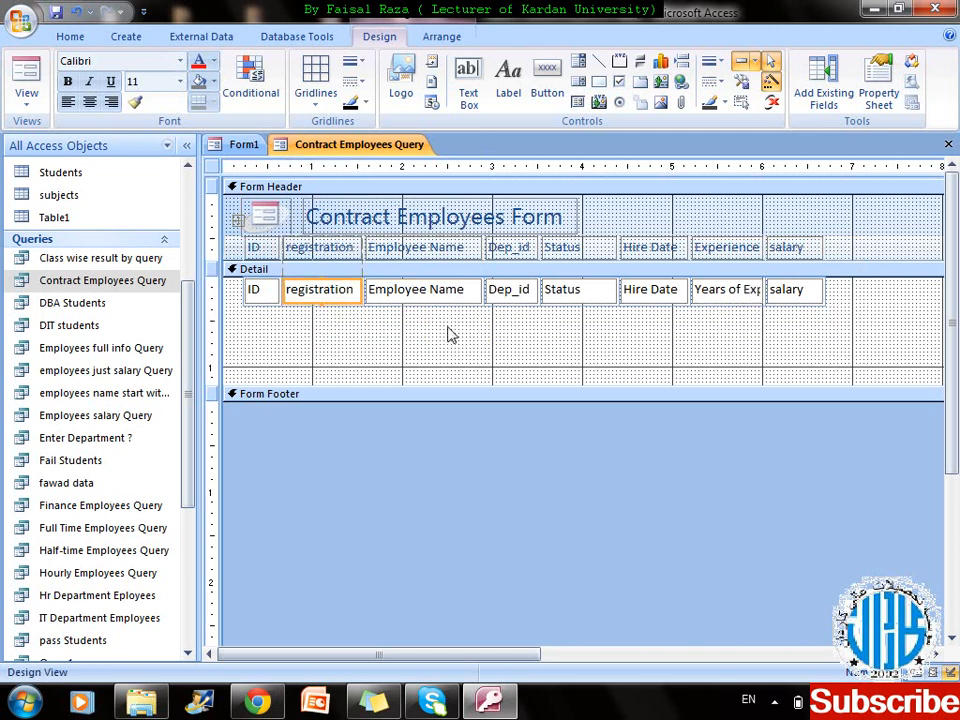
pyautogui.click(451, 386)
pyautogui.moveTo(451, 385); pyautogui.dragTo(446, 311)
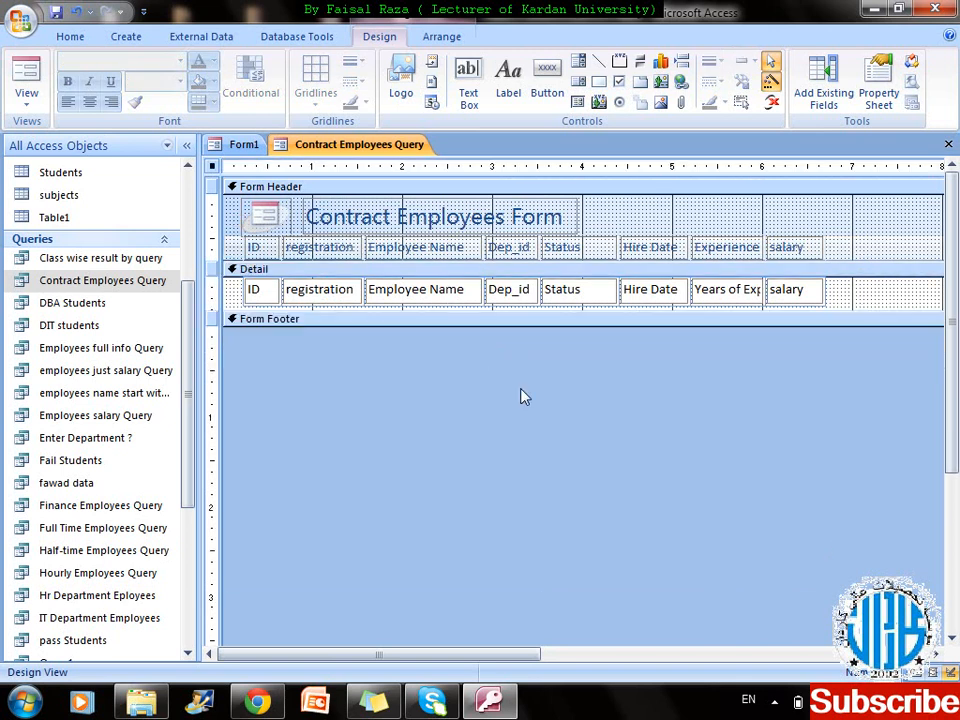
# - Close the form and save it under the name "Contract Employees Form"
pyautogui.hotkey('ctrl', 'w')
pyautogui.press('Return')
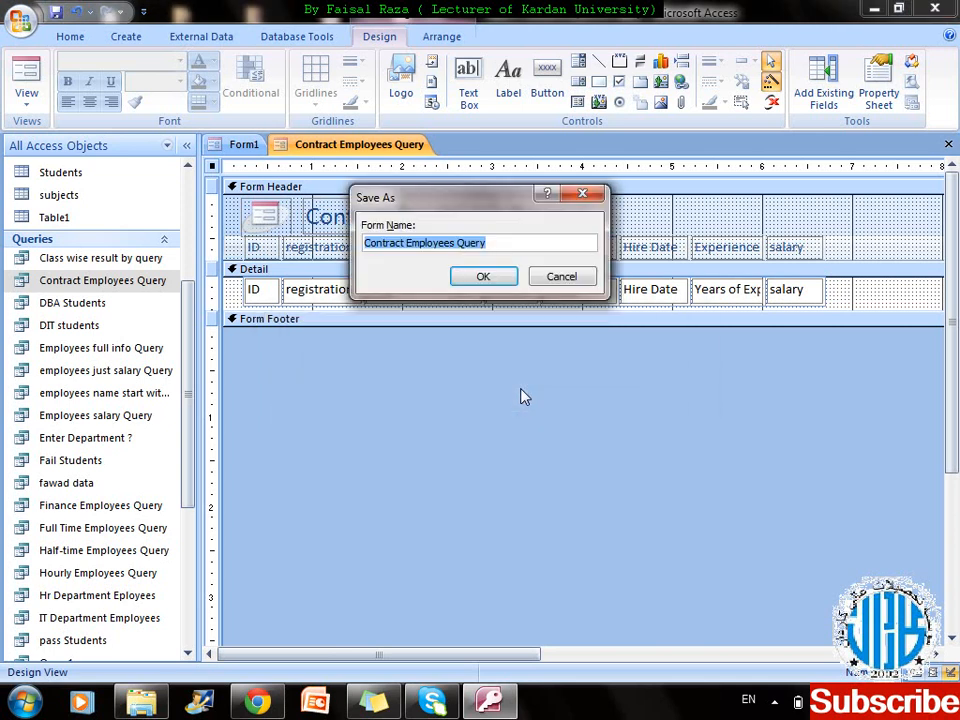
pyautogui.press('End')
pyautogui.press('BackSpace')
pyautogui.press('BackSpace')
pyautogui.press('BackSpace')
pyautogui.press('BackSpace')
pyautogui.press('BackSpace')
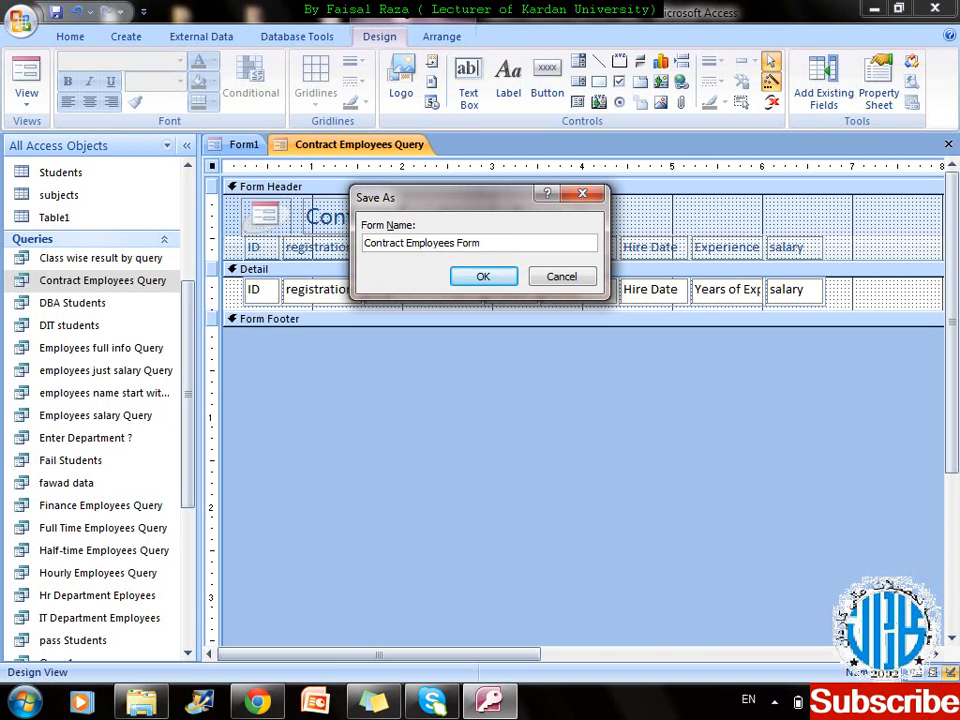
pyautogui.click(483, 276)
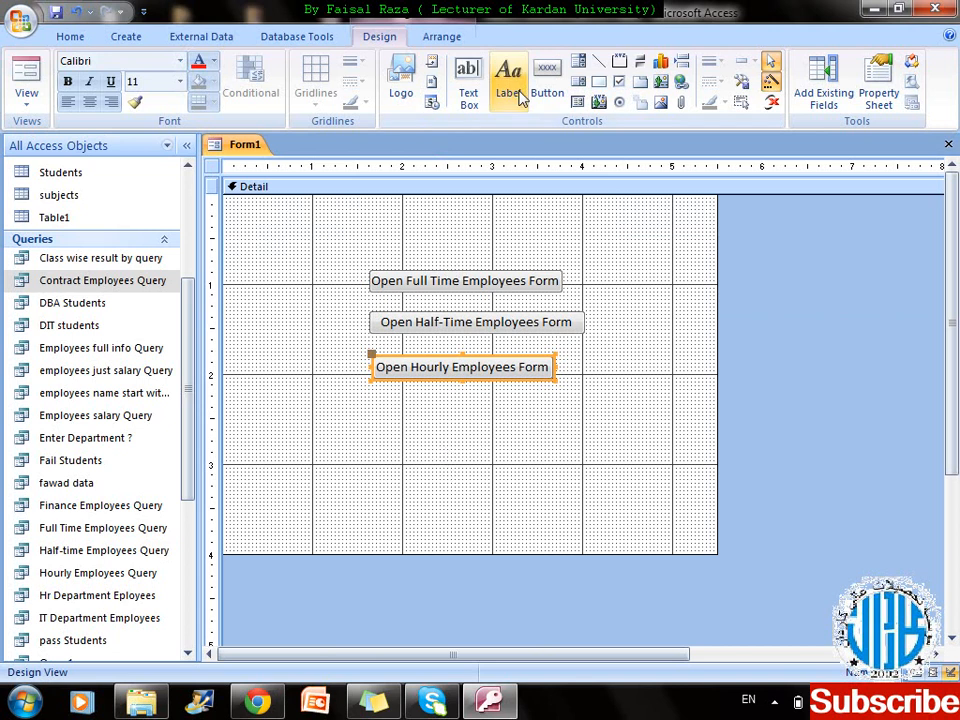
# - Draw a fourth command button below the Hourly button on Form1 and assign it the Form Operations action Open Form
pyautogui.click(558, 95)
pyautogui.moveTo(373, 394); pyautogui.dragTo(548, 414)
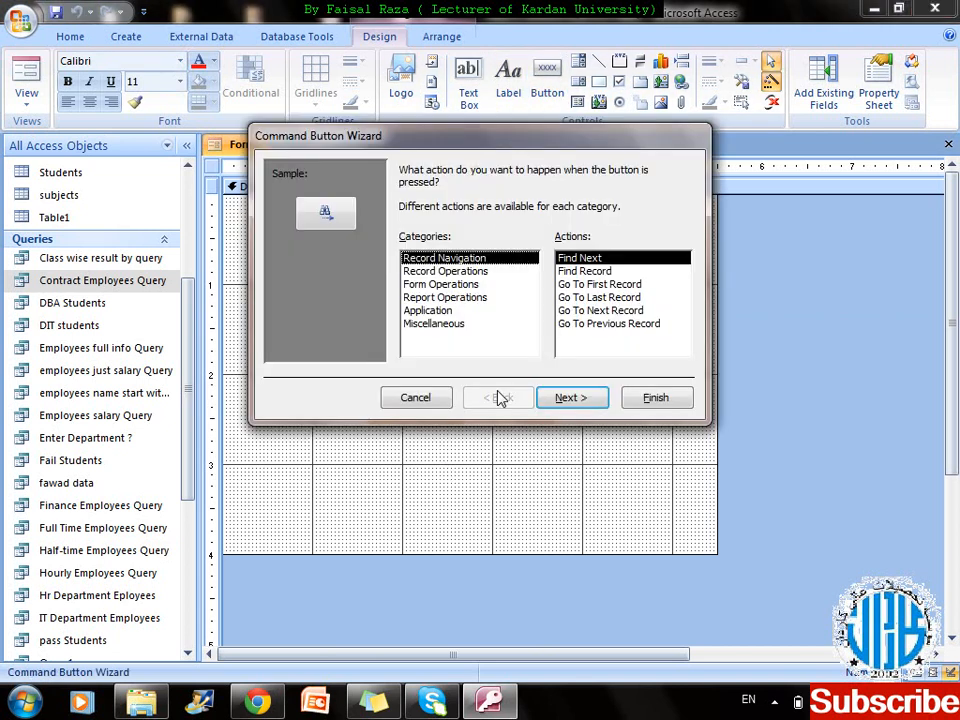
pyautogui.click(432, 286)
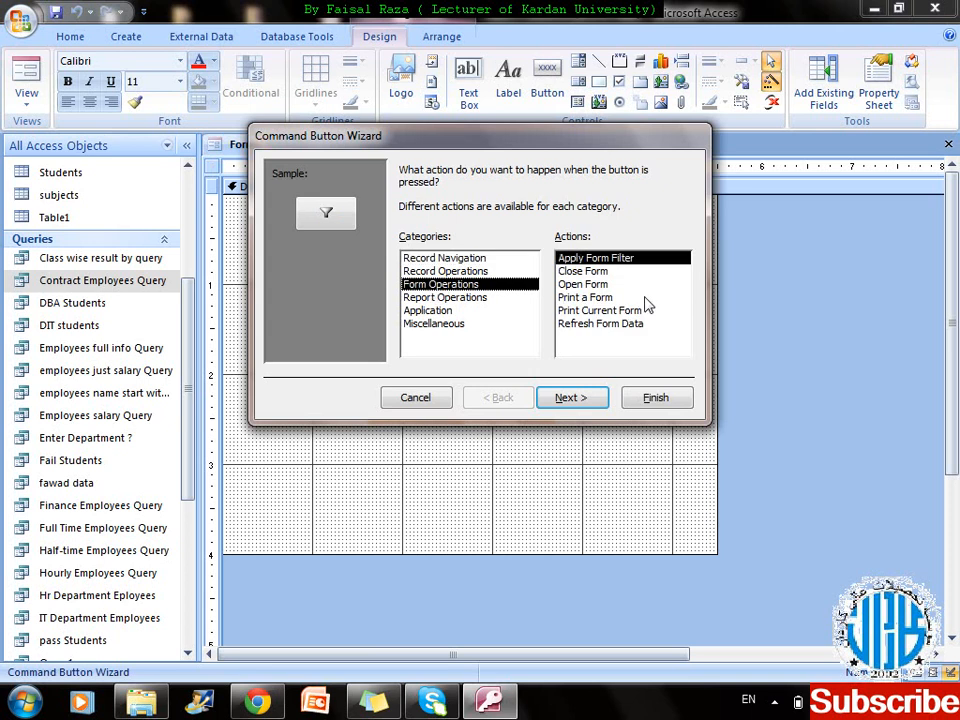
pyautogui.click(586, 285)
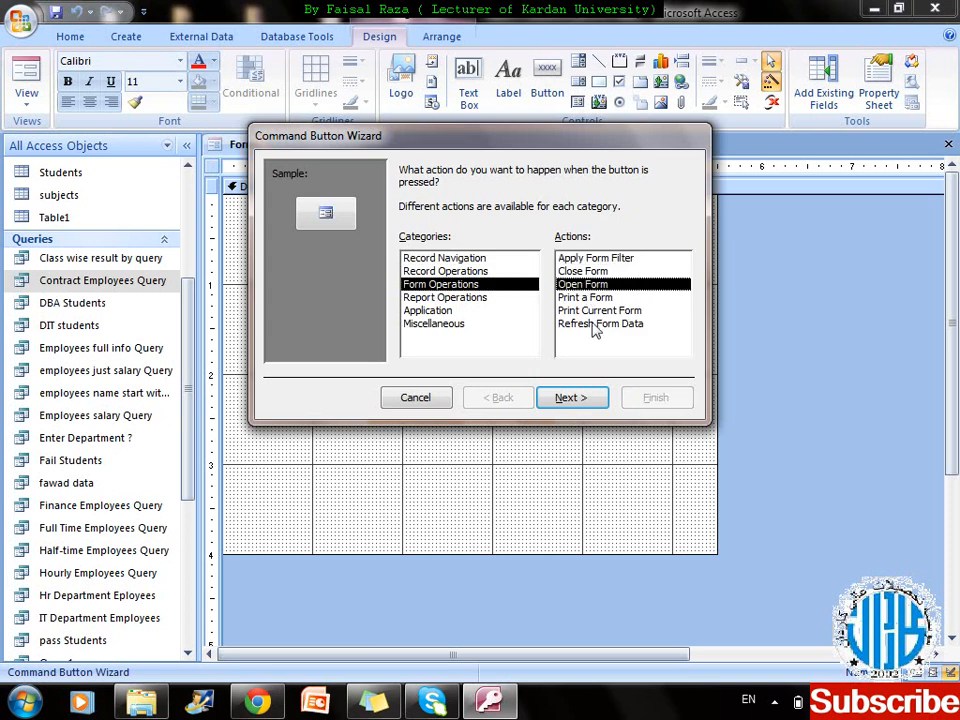
pyautogui.click(582, 397)
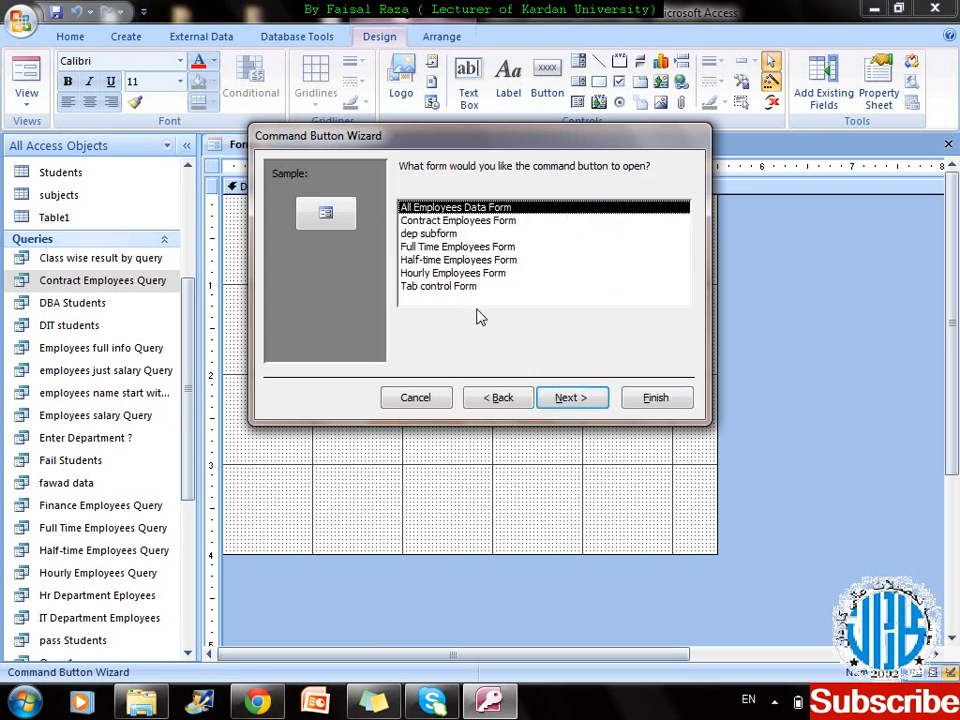
# - Make the fourth button open the Contract Employees Form with all records, using the MS Access Form picture and the default name
pyautogui.click(440, 221)
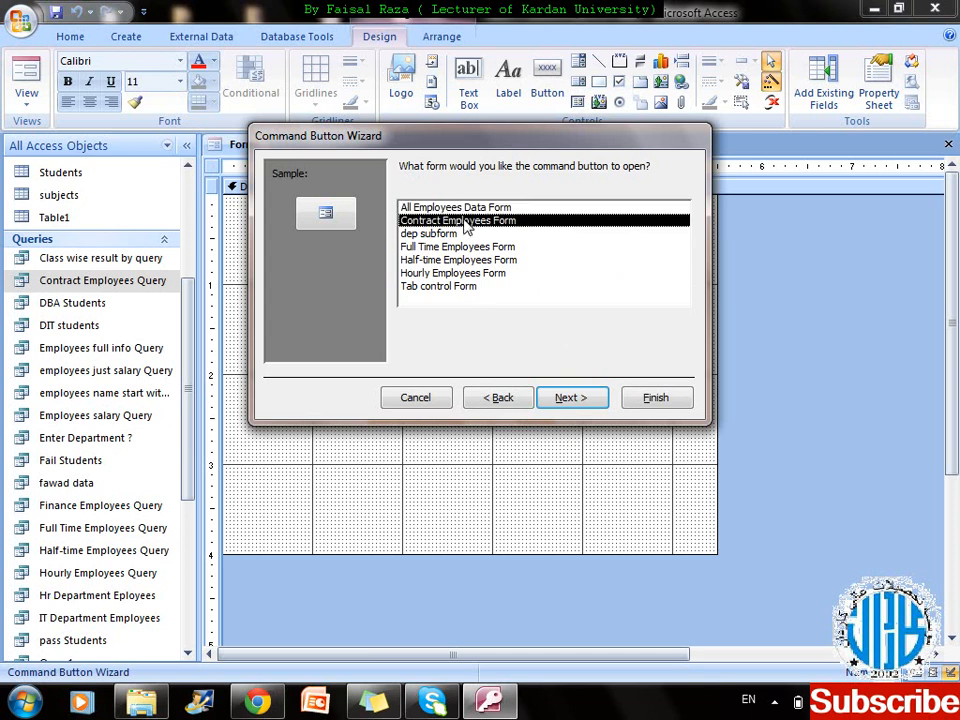
pyautogui.click(574, 405)
pyautogui.click(584, 398)
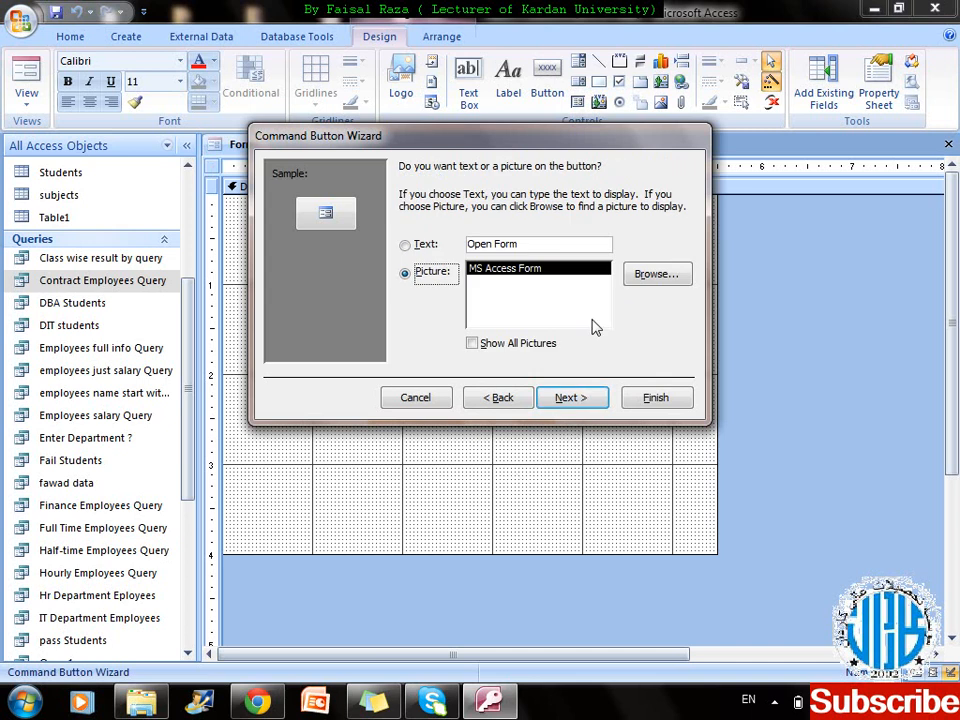
pyautogui.click(574, 397)
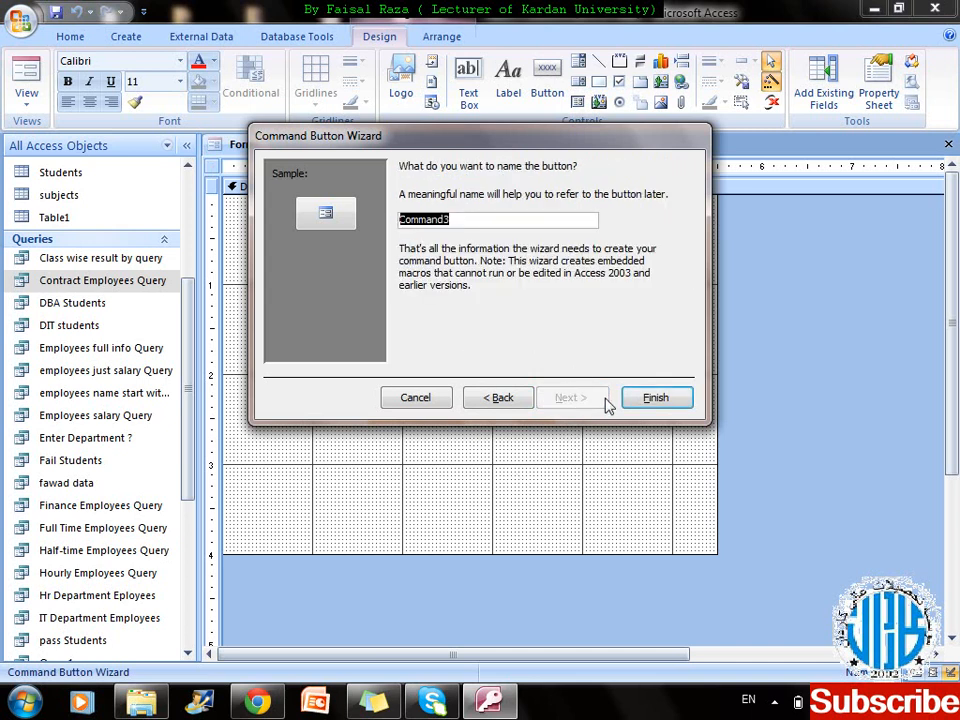
pyautogui.click(650, 400)
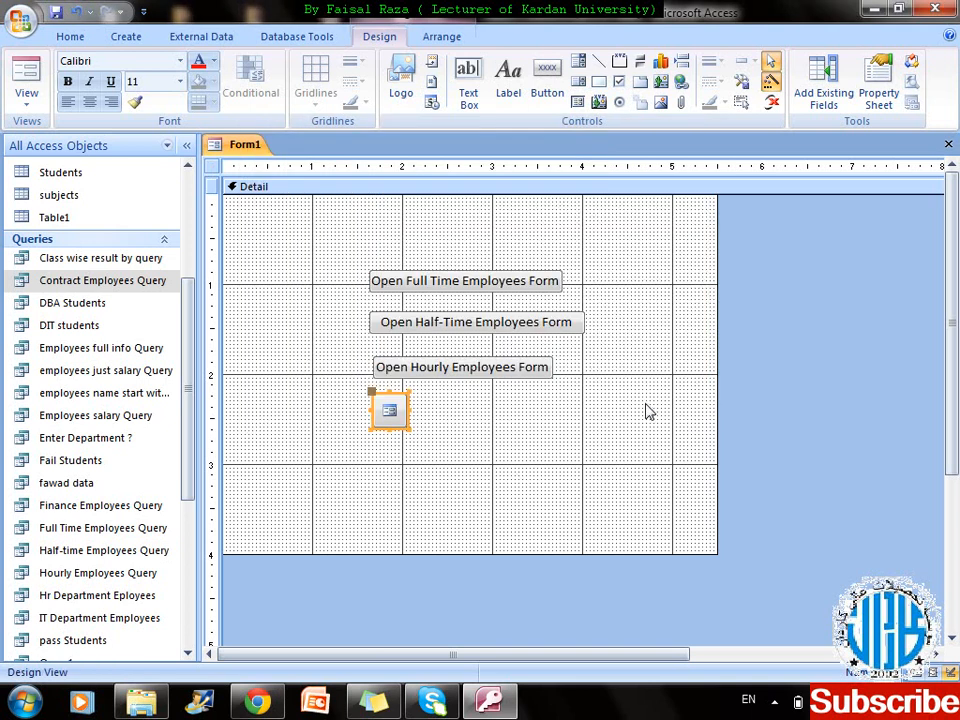
# - Examine the Picture Caption Arrangement options in the picture button's properties
pyautogui.rightClick(372, 393)
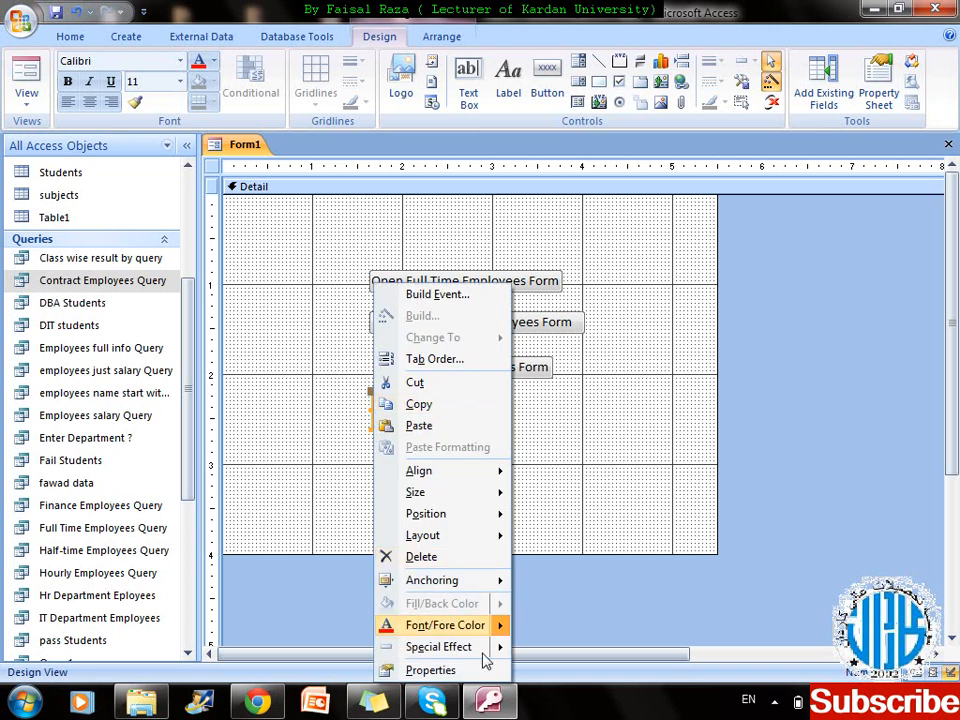
pyautogui.click(450, 670)
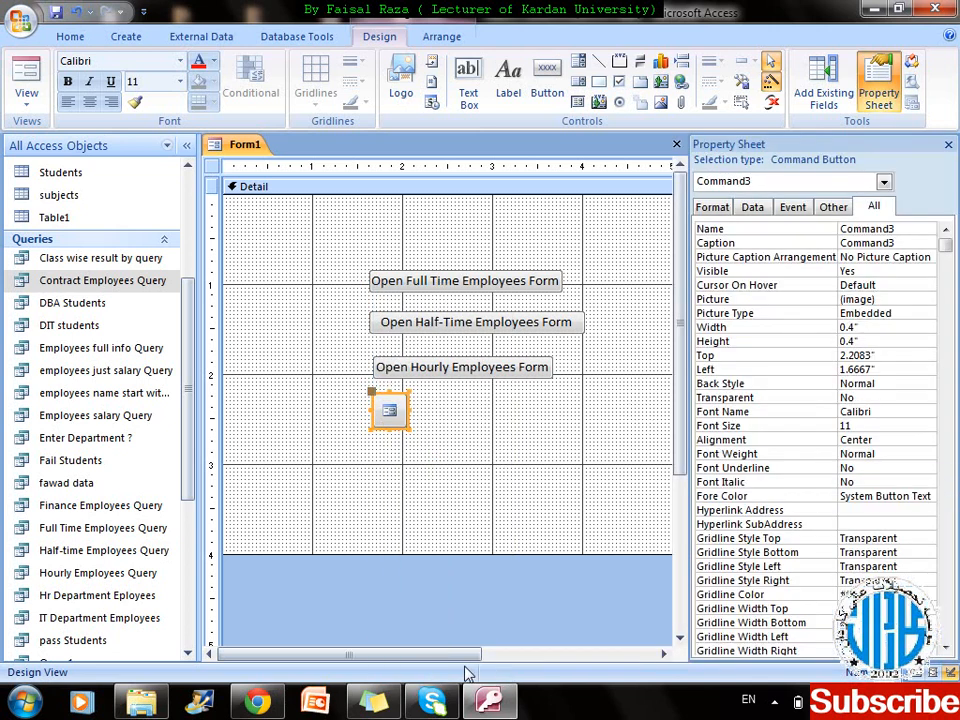
pyautogui.click(915, 251)
pyautogui.click(930, 258)
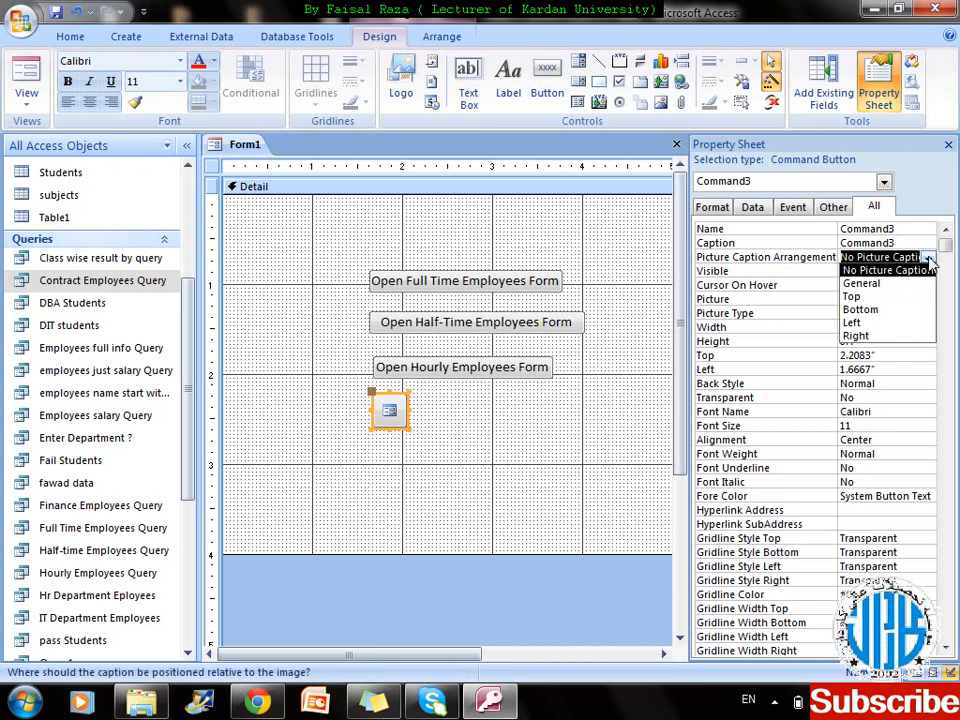
pyautogui.click(930, 258)
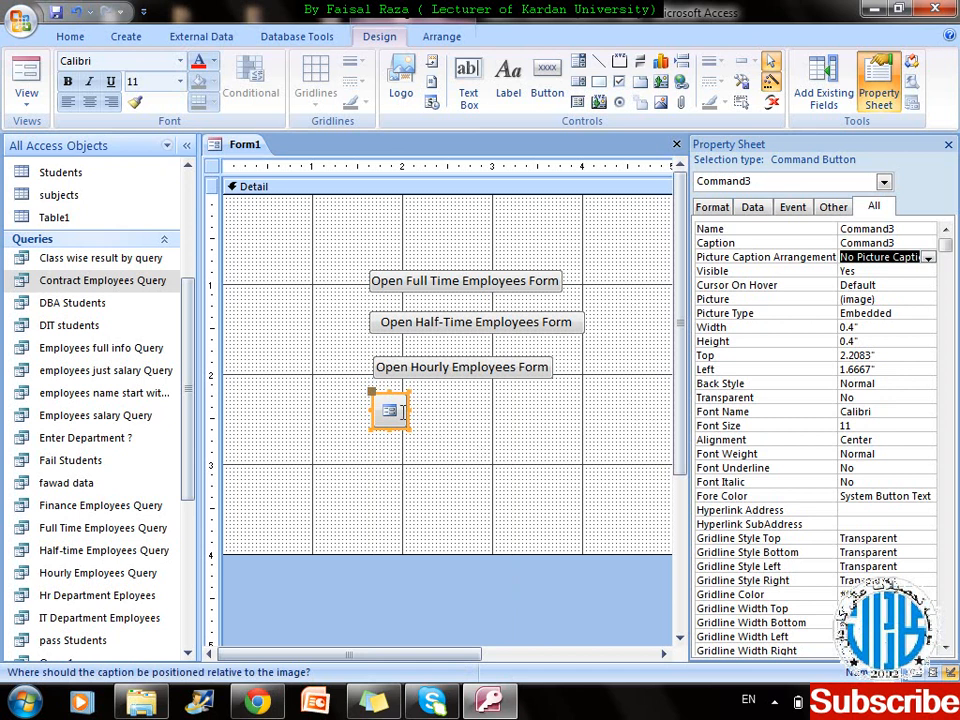
# - Close the button's properties and delete the picture button from the form
pyautogui.press('Delete')
pyautogui.hotkey('ctrl', 'z')
pyautogui.click(947, 145)
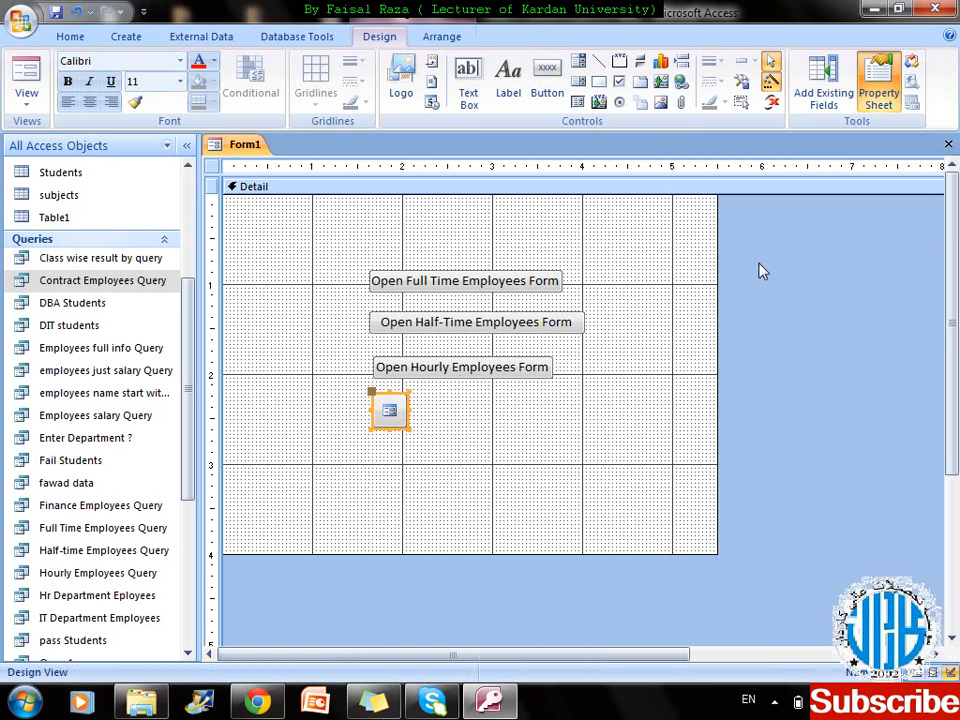
pyautogui.press('Delete')
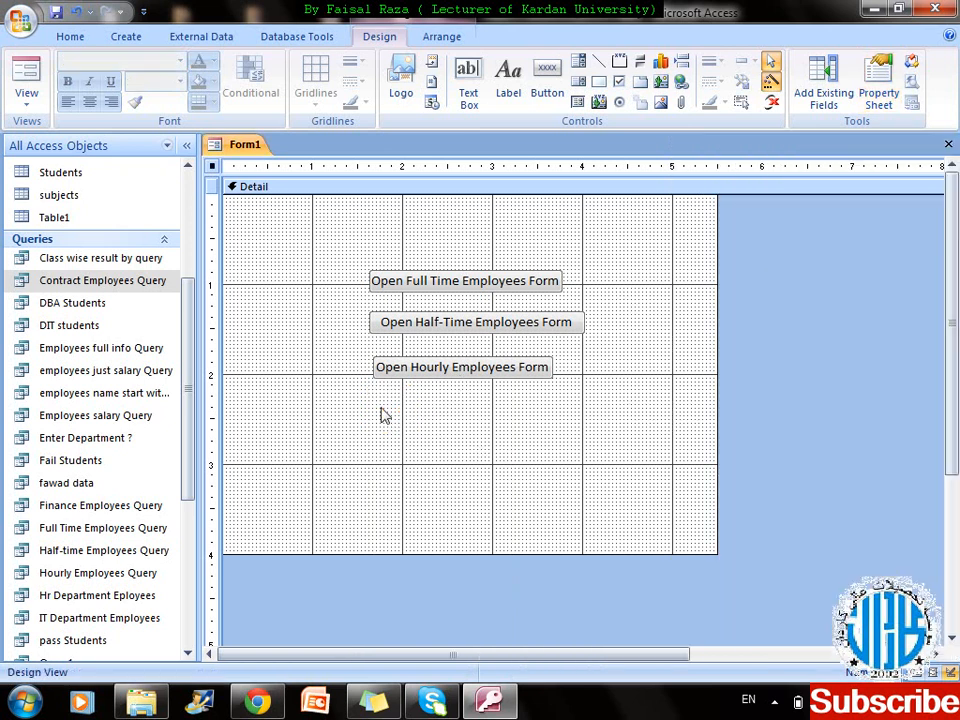
# - Draw a new command button below the Hourly button and assign it the Form Operations action Open Form
pyautogui.click(548, 76)
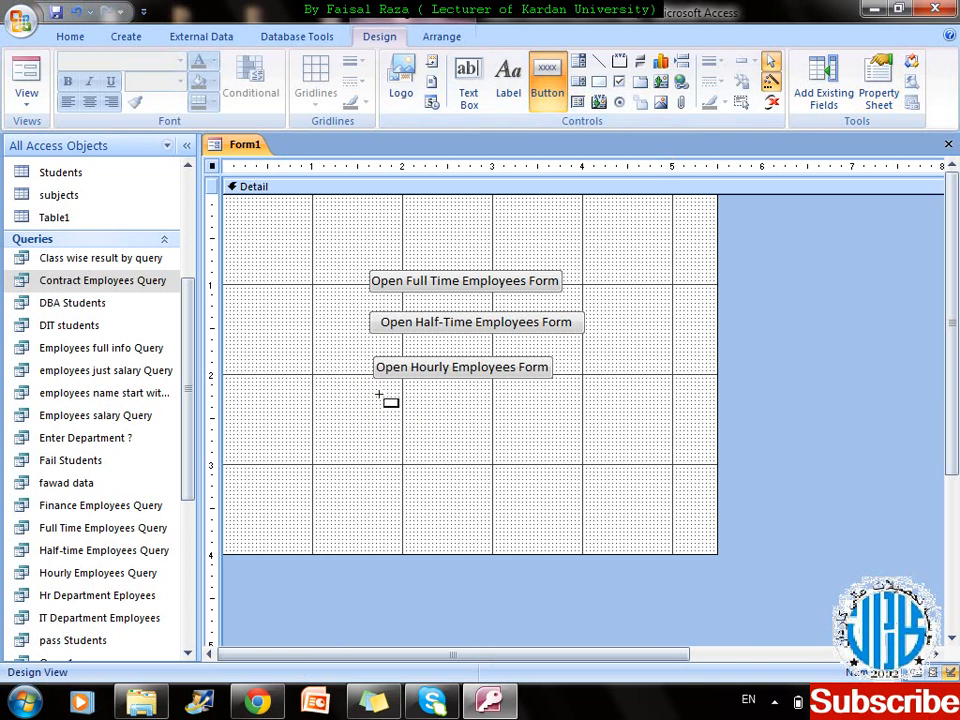
pyautogui.moveTo(370, 401); pyautogui.dragTo(557, 424)
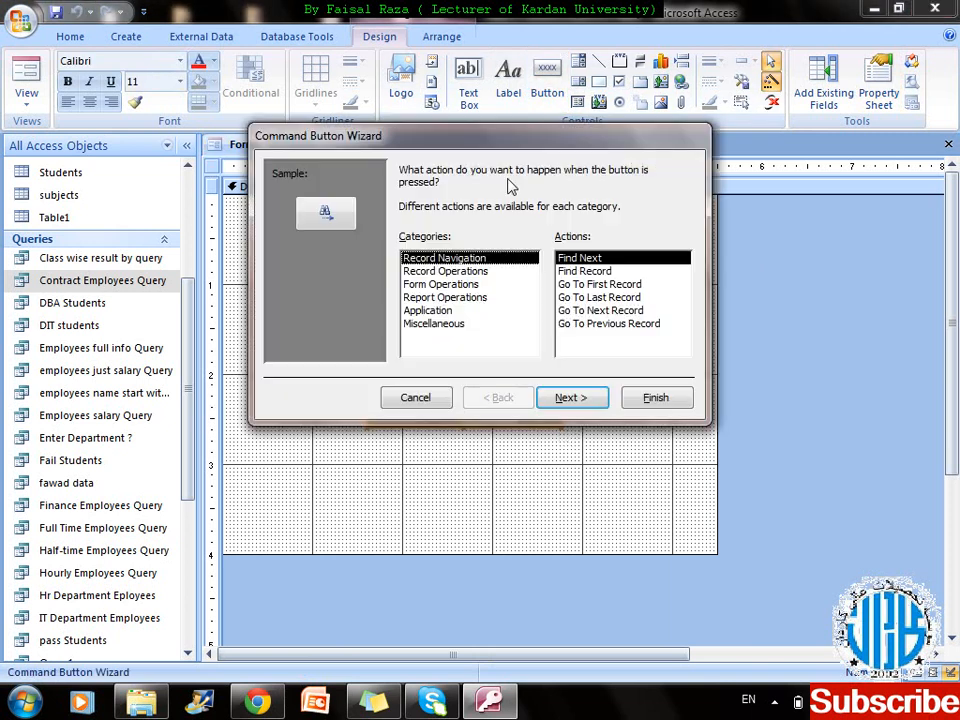
pyautogui.click(448, 284)
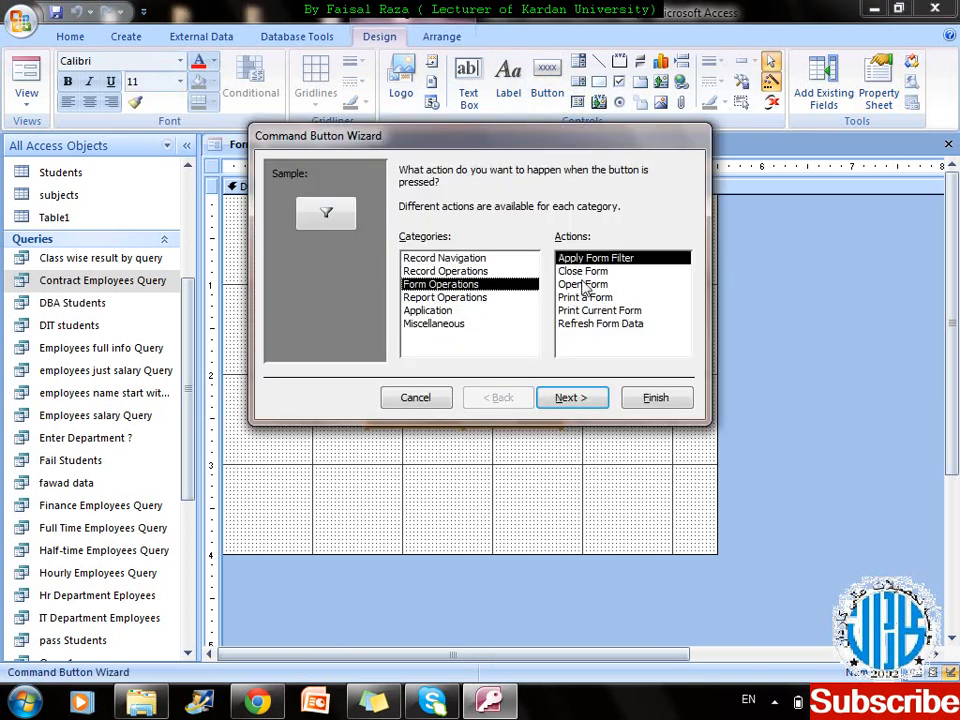
pyautogui.click(582, 284)
pyautogui.click(589, 401)
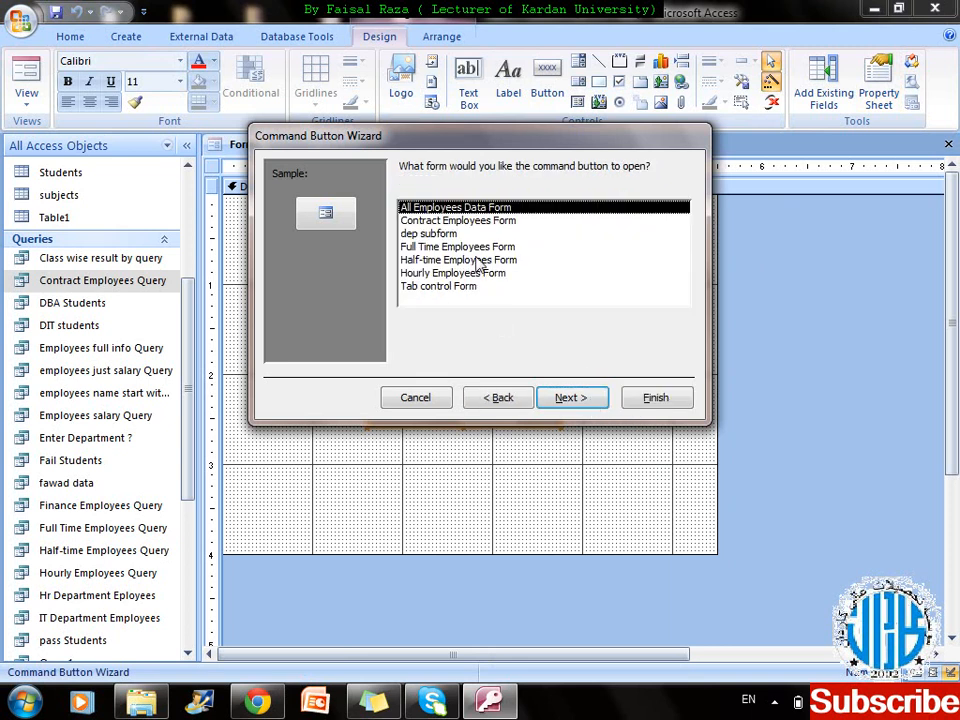
# - Make the button open the Contract Employees Form with all records, showing the text Open Form and keeping the default name
pyautogui.click(425, 220)
pyautogui.click(582, 400)
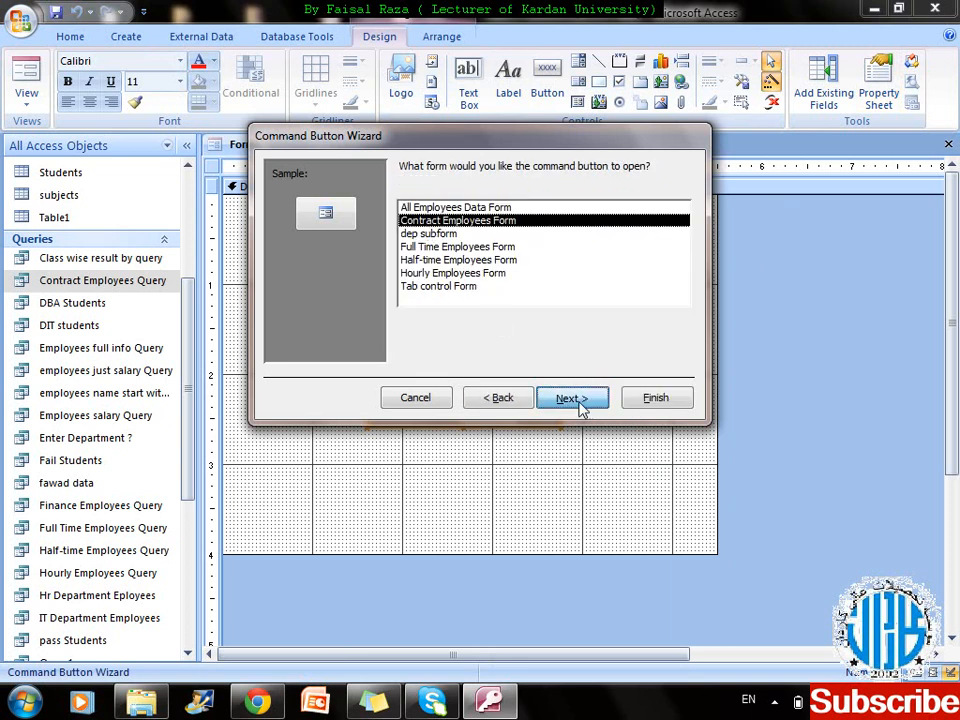
pyautogui.click(572, 400)
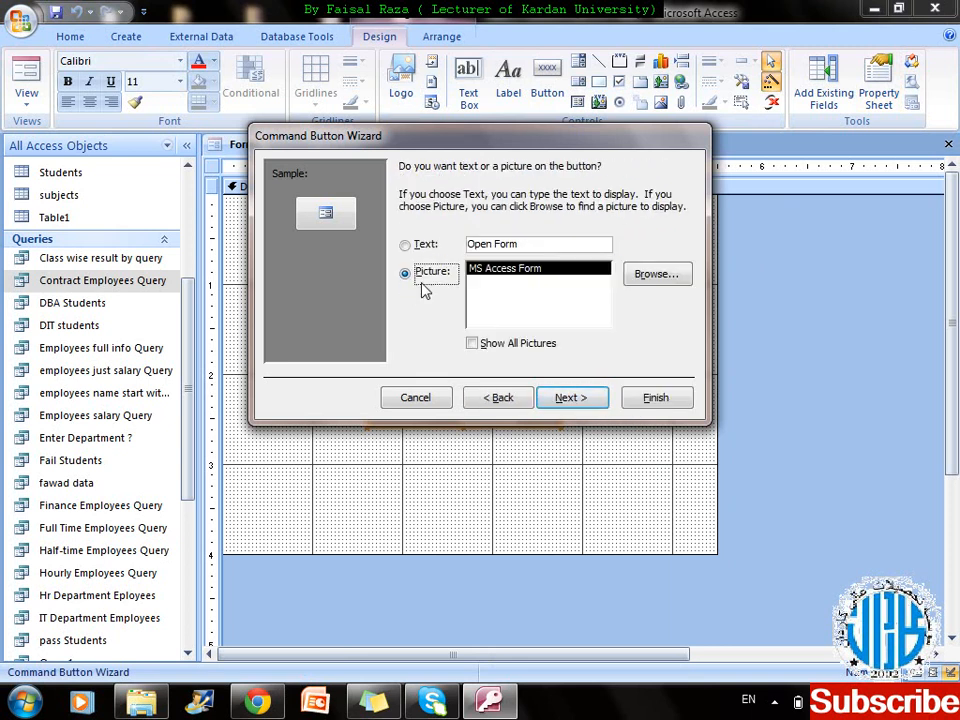
pyautogui.click(405, 245)
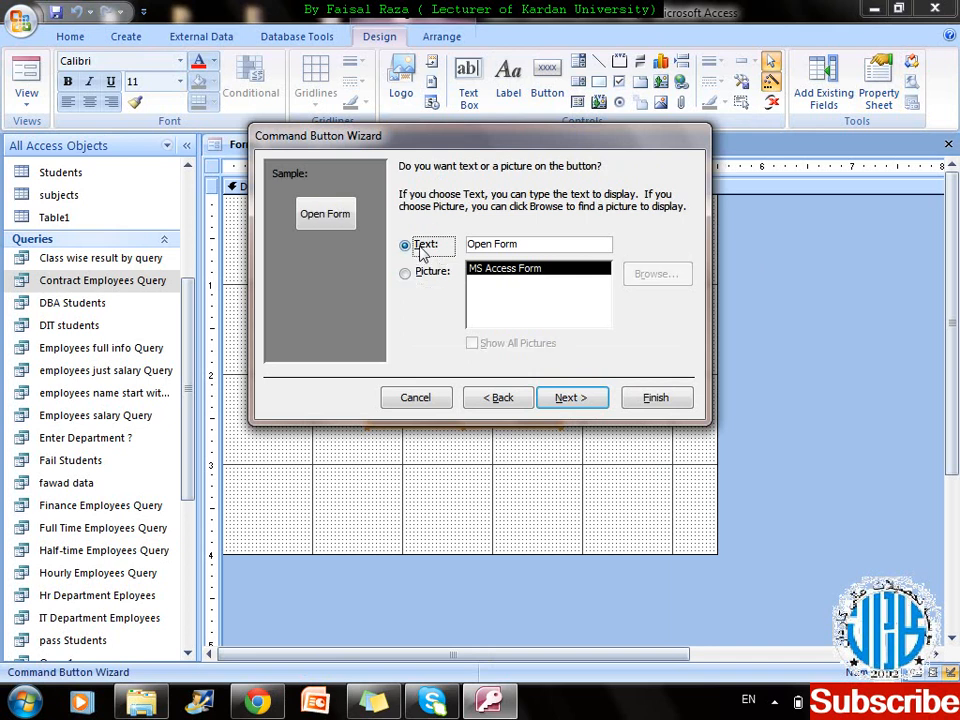
pyautogui.click(572, 398)
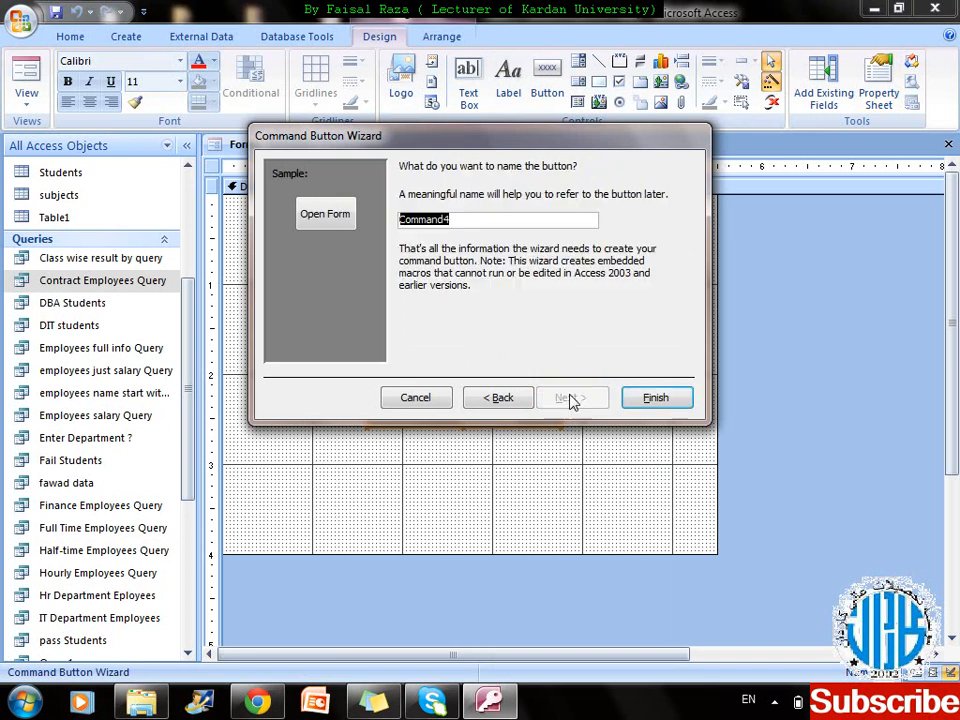
pyautogui.click(656, 398)
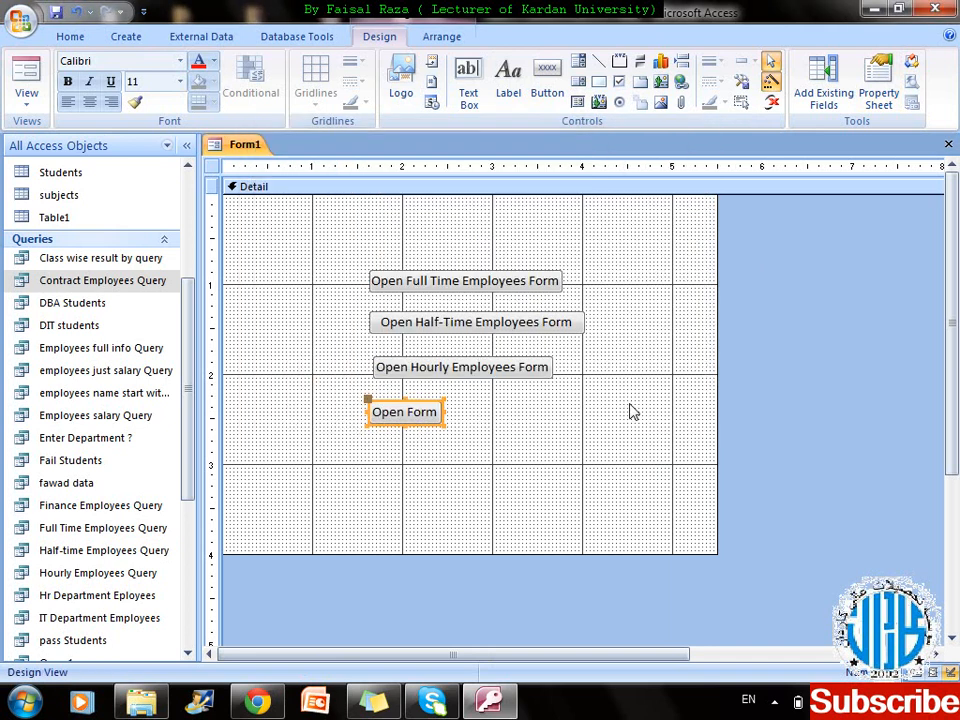
# - Change the new button's caption to "Open Contract Employees Form"
pyautogui.click(405, 414)
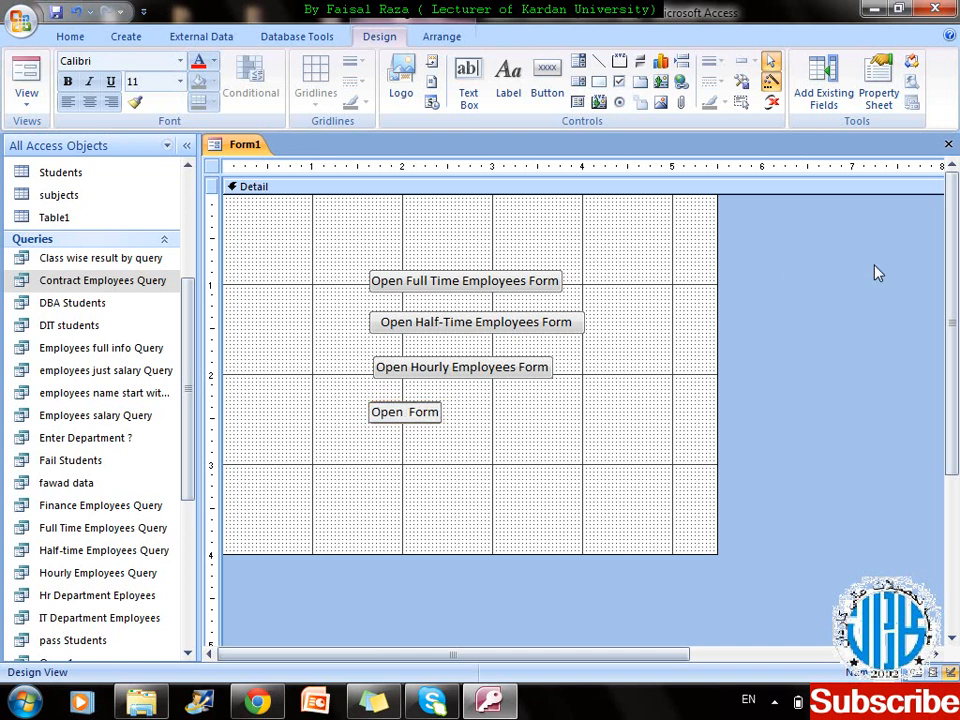
pyautogui.write('Contrac')
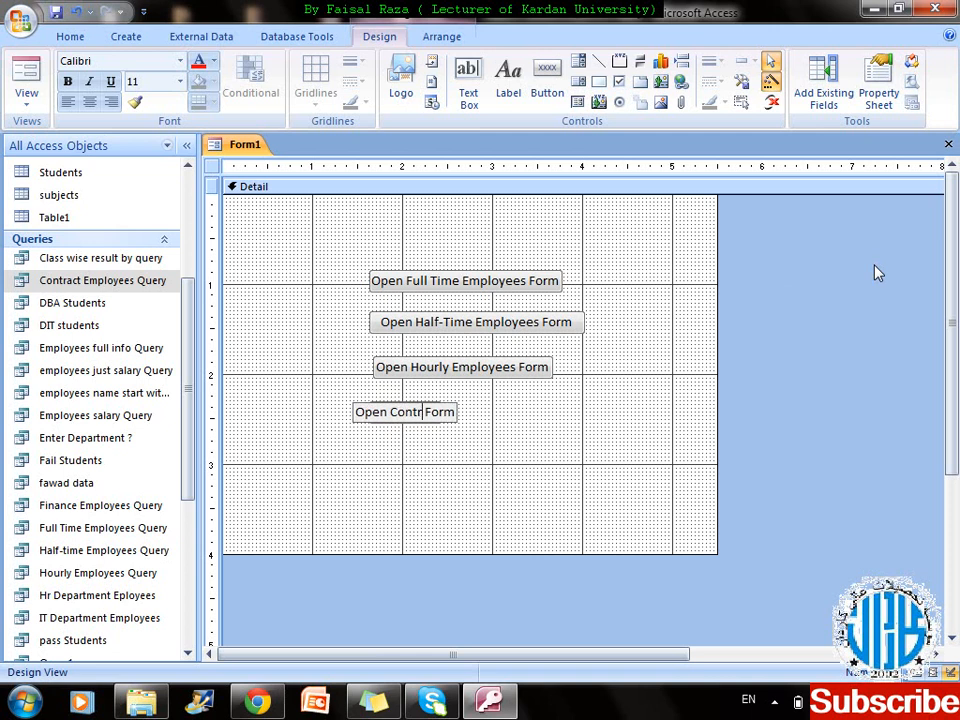
pyautogui.write('t Employees')
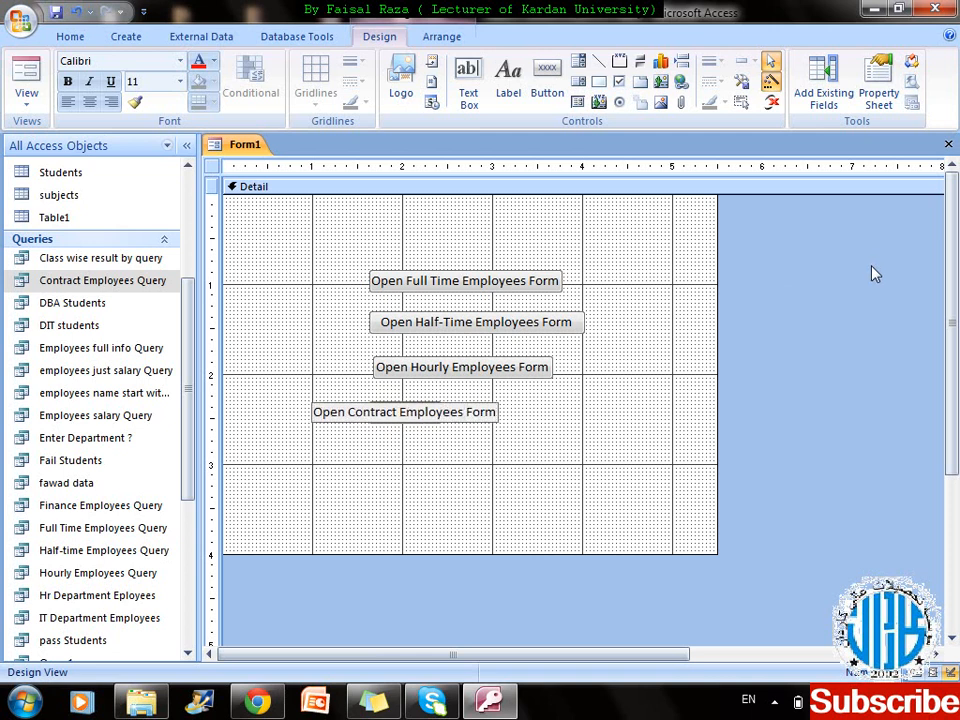
pyautogui.click(657, 415)
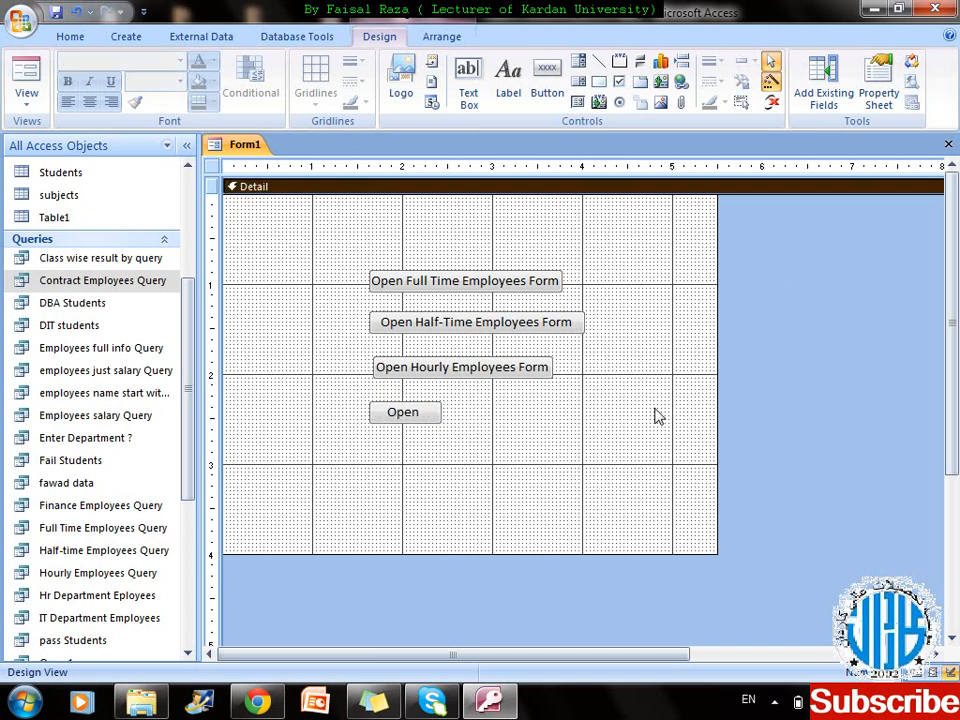
# - Check the fourth button's caption and widen the button to about 2.5 inches so the full caption fits
pyautogui.click(402, 420)
pyautogui.click(430, 412)
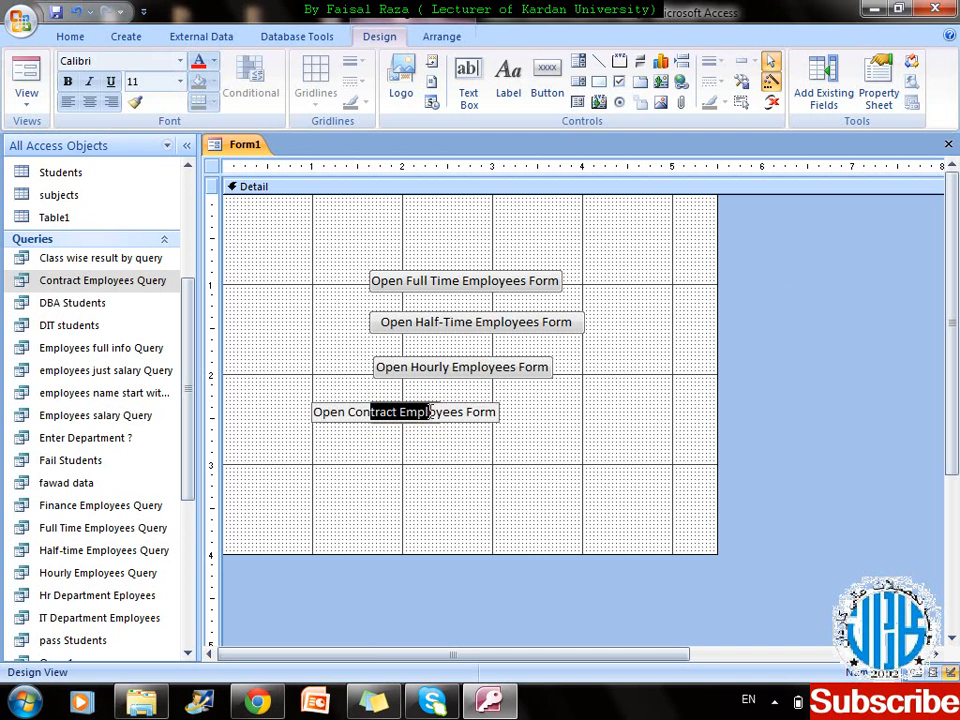
pyautogui.click(435, 412)
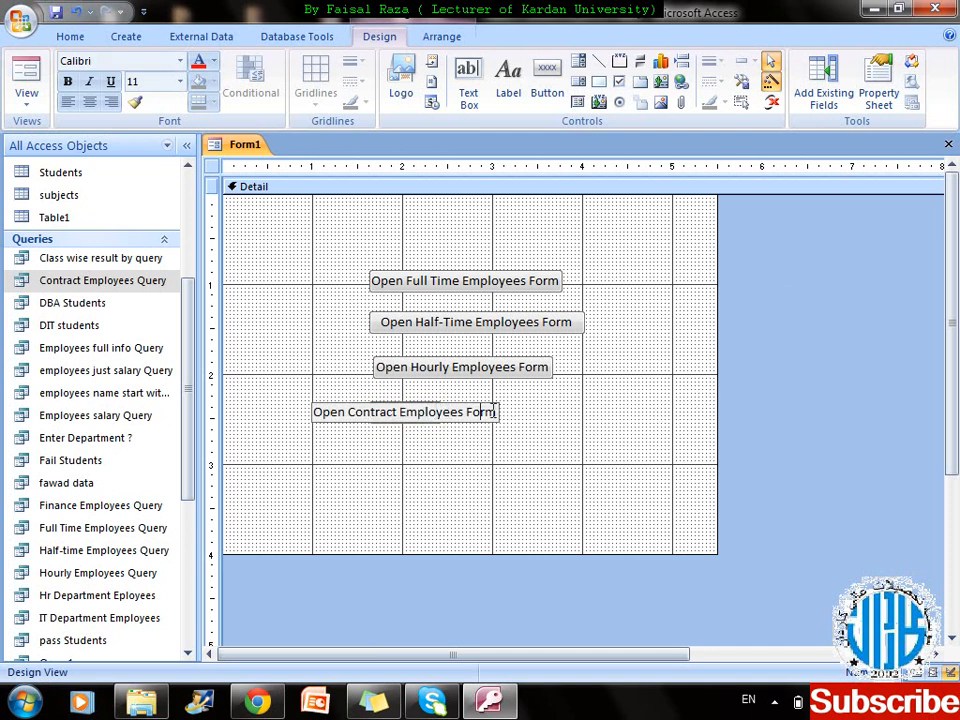
pyautogui.click(521, 418)
pyautogui.click(428, 413)
pyautogui.moveTo(441, 412); pyautogui.dragTo(590, 412)
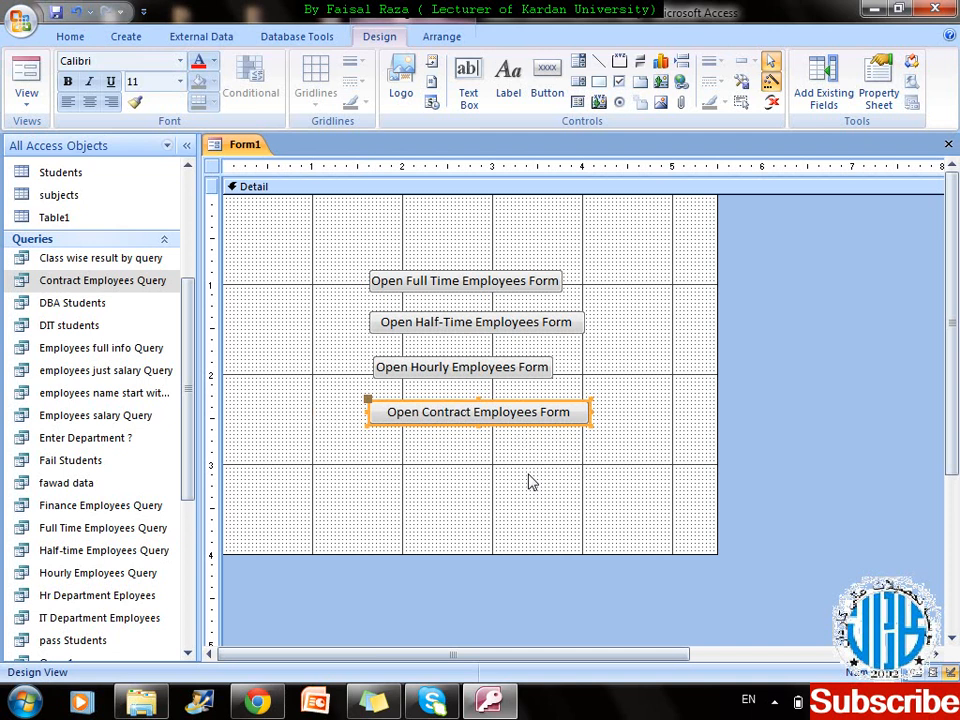
# - Align all four command buttons to the left and size them to the widest one
pyautogui.moveTo(340, 248); pyautogui.dragTo(612, 481)
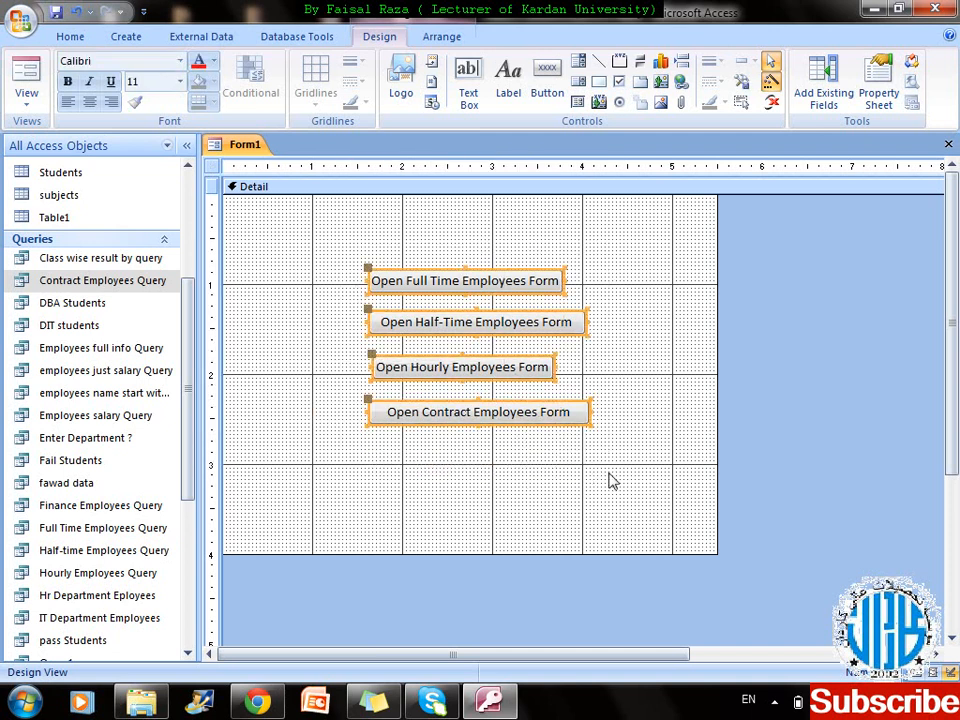
pyautogui.click(441, 38)
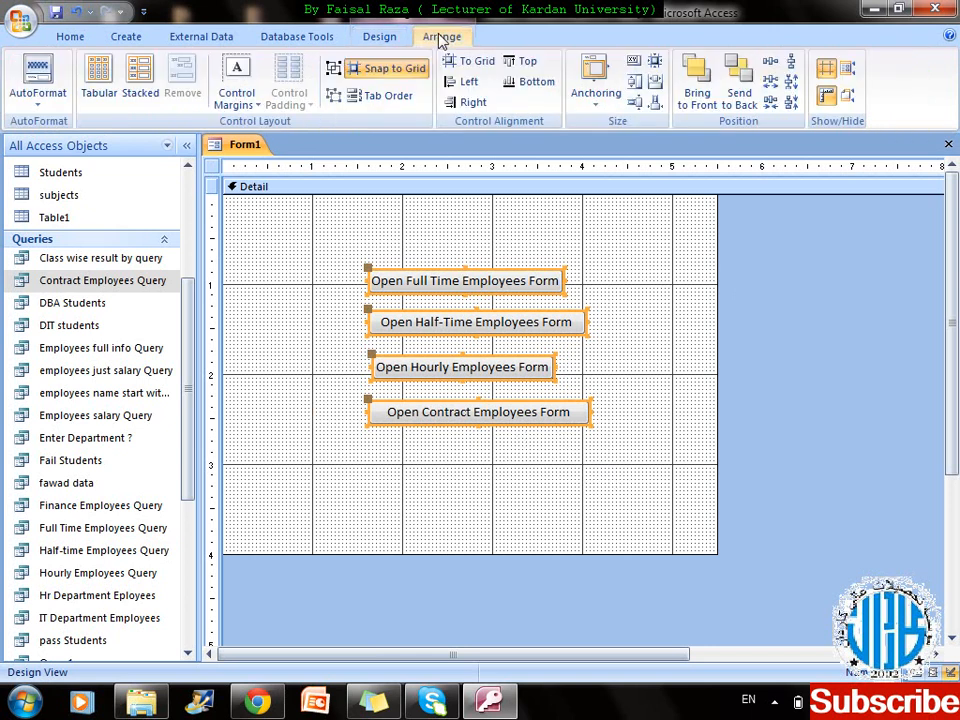
pyautogui.click(459, 88)
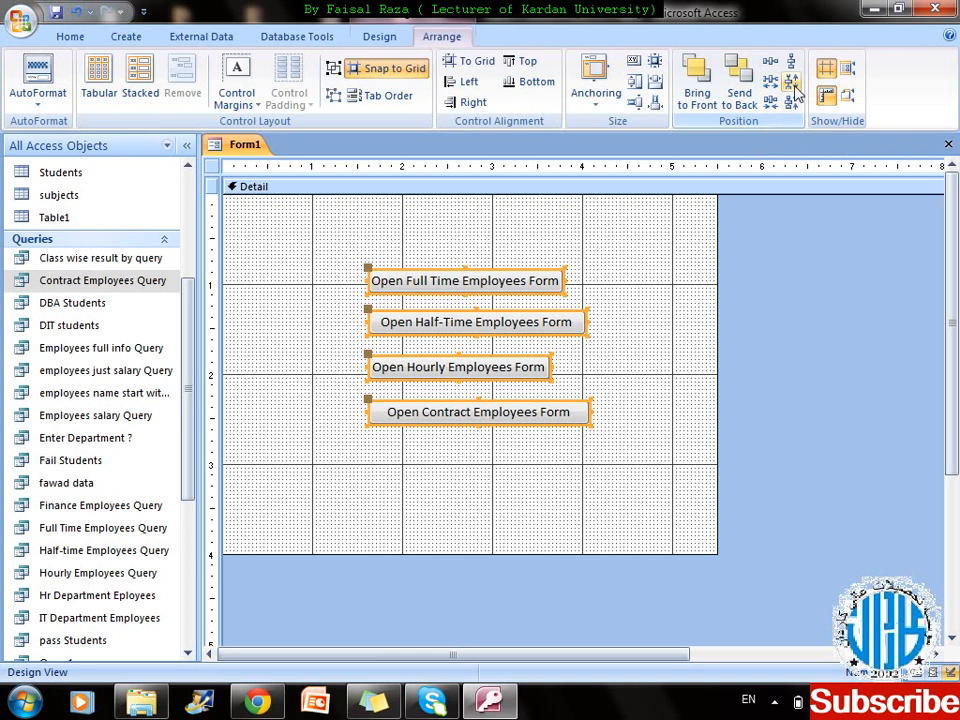
pyautogui.click(655, 84)
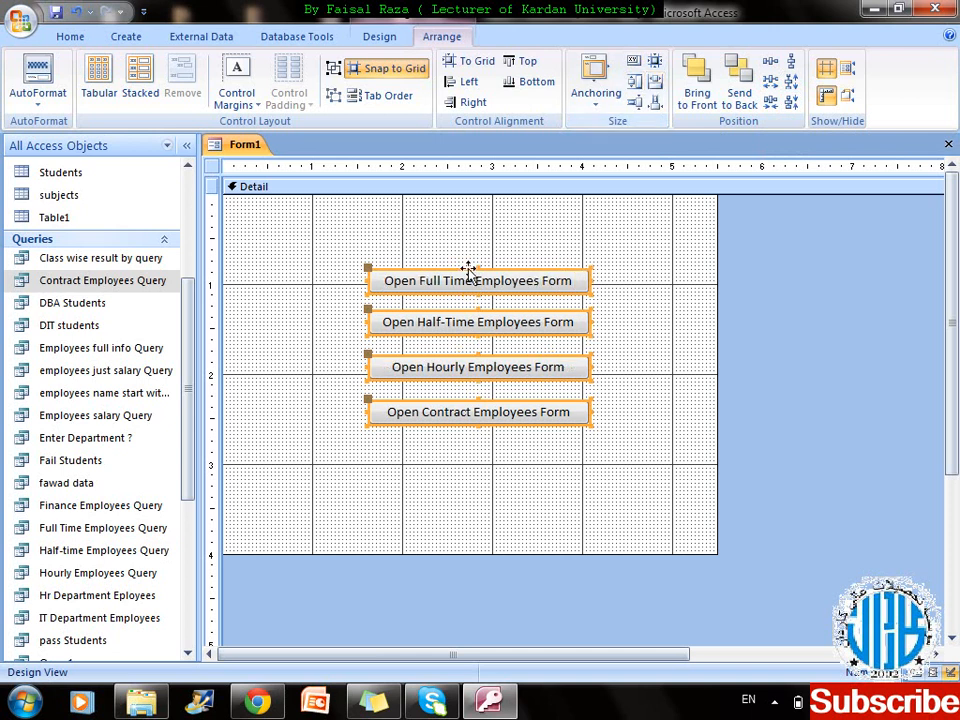
pyautogui.click(645, 305)
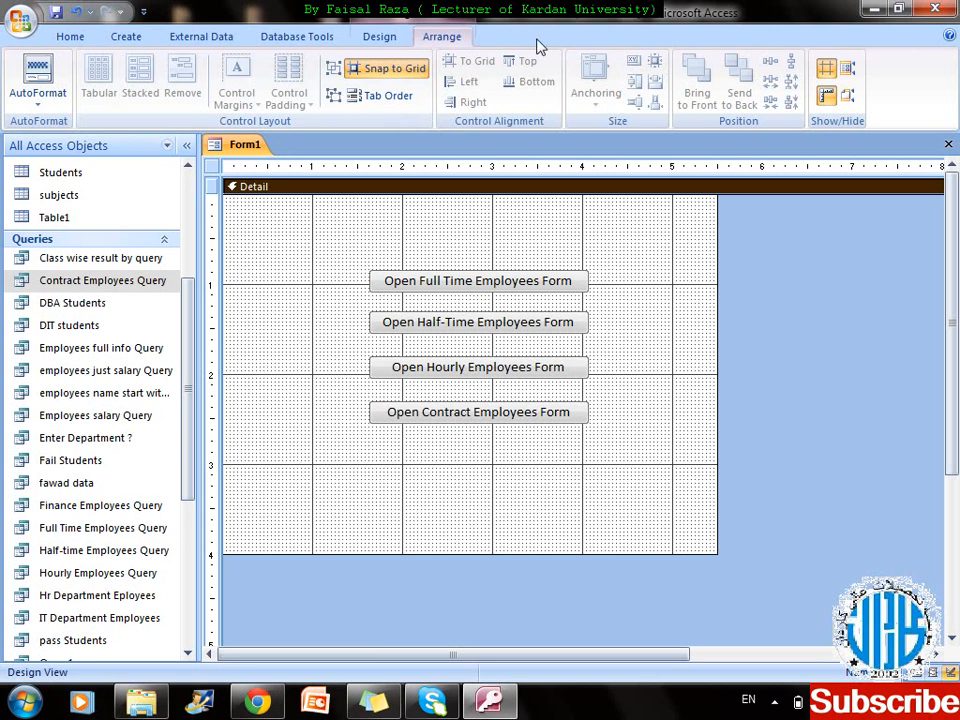
# - Draw a label about 3.5 inches wide and 0.6 inch tall above the four buttons
pyautogui.click(120, 37)
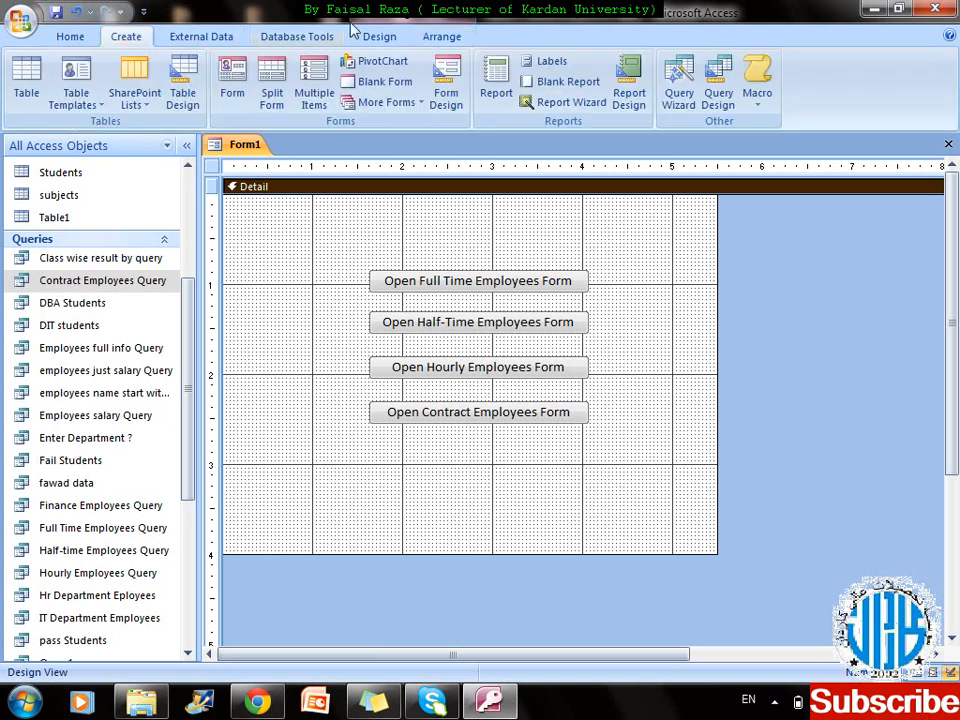
pyautogui.click(385, 37)
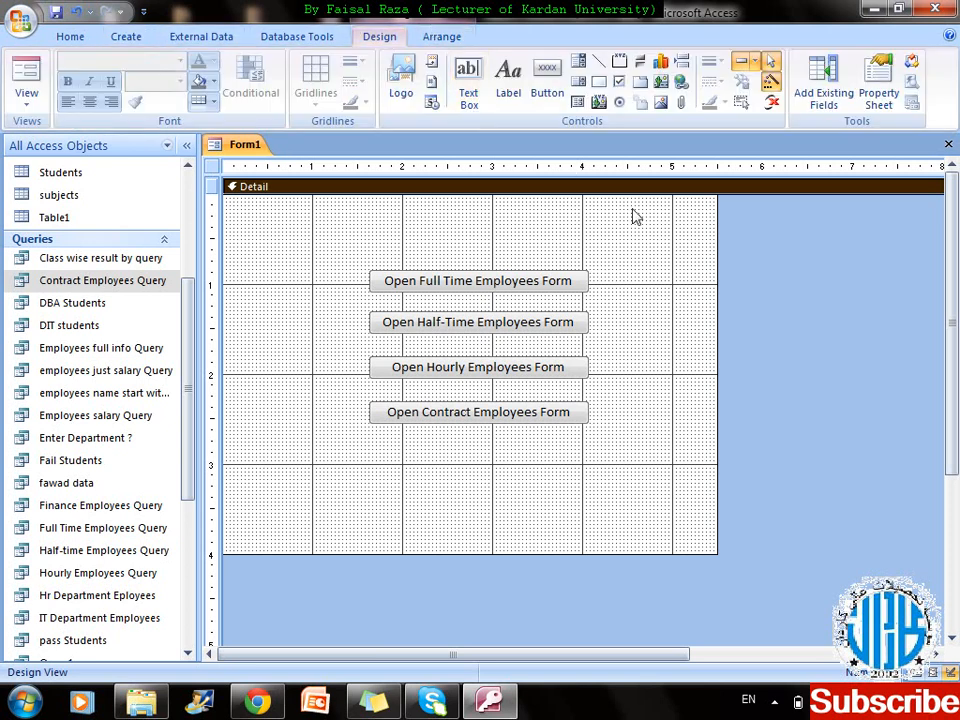
pyautogui.click(505, 97)
pyautogui.moveTo(323, 209); pyautogui.dragTo(642, 265)
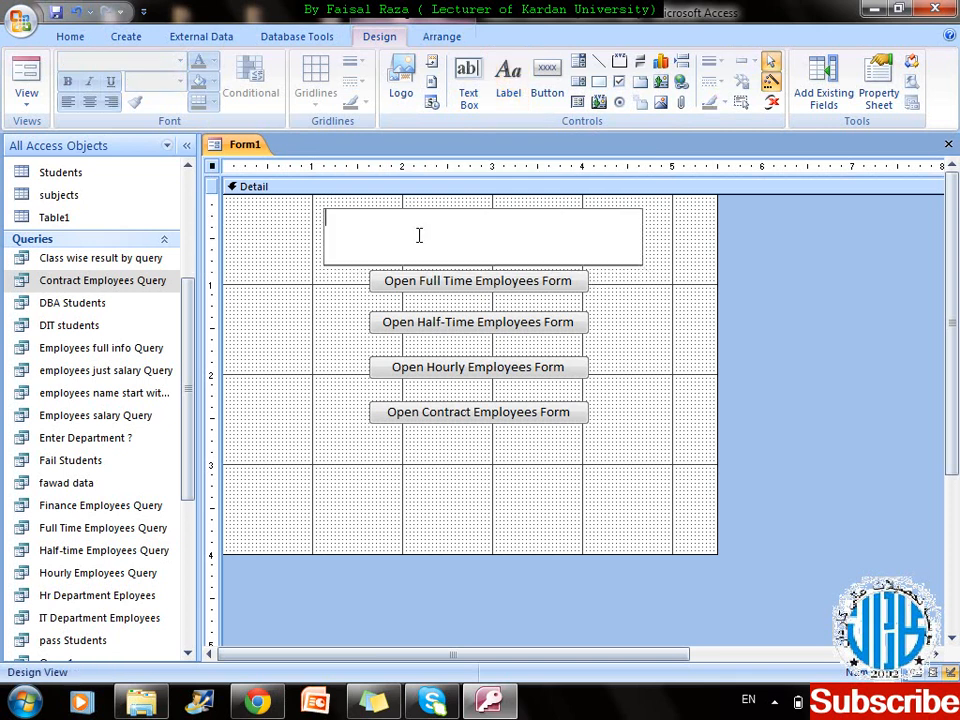
# - Enter "Form Navigation" as the label's text and collapse the Navigation Pane
pyautogui.write('All')
pyautogui.press('BackSpace')
pyautogui.press('BackSpace')
pyautogui.press('BackSpace')
pyautogui.press('BackSpace')
pyautogui.write('Form')
pyautogui.click(187, 146)
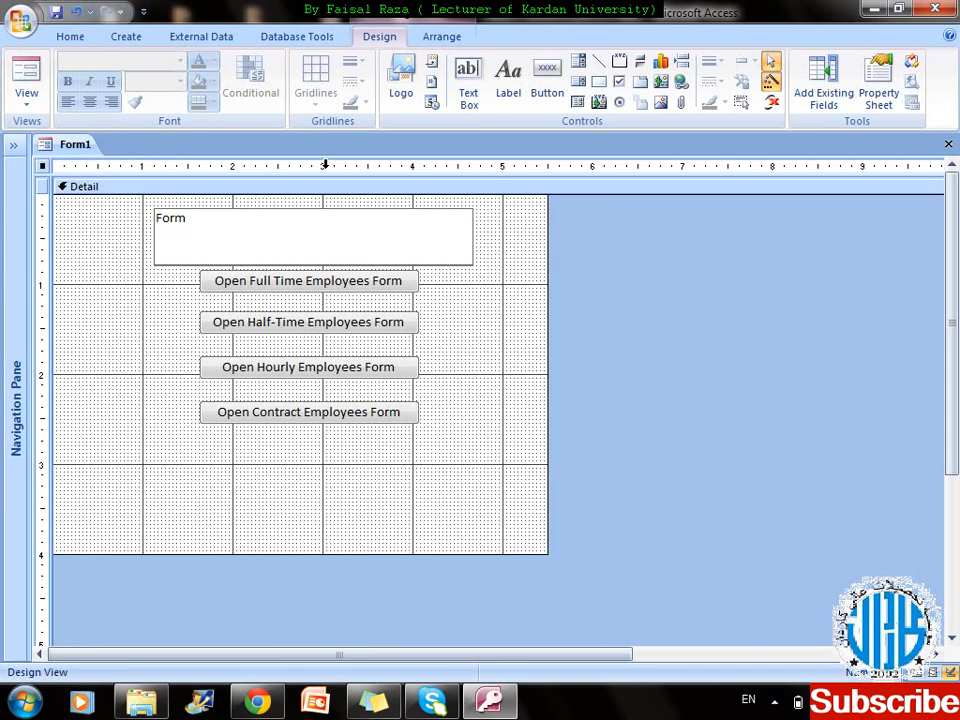
pyautogui.click(278, 215)
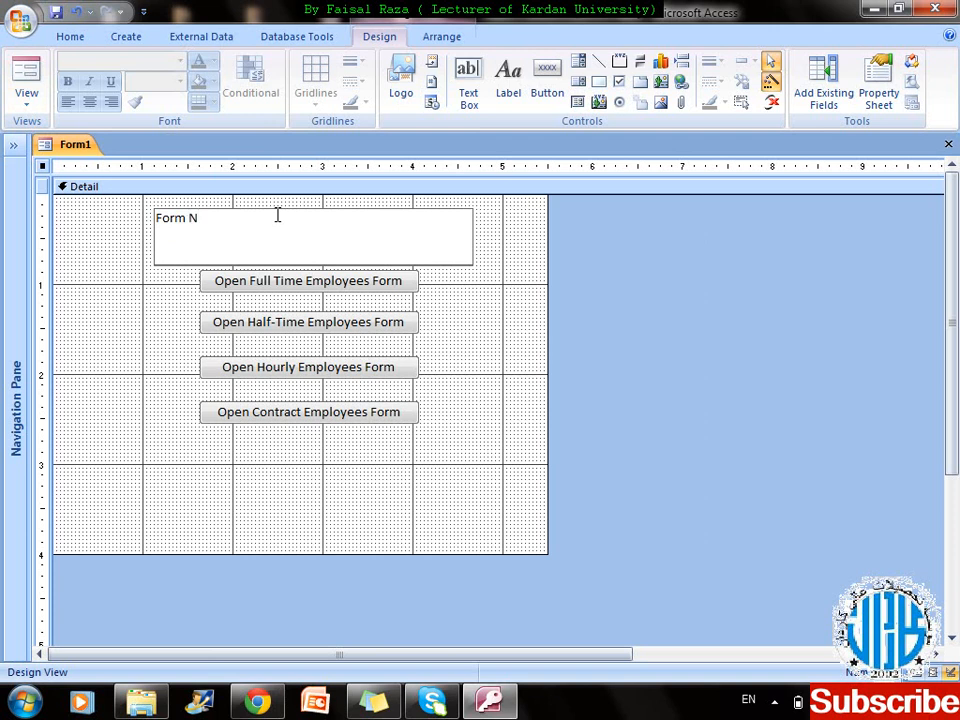
pyautogui.write('Navigation')
pyautogui.click(116, 230)
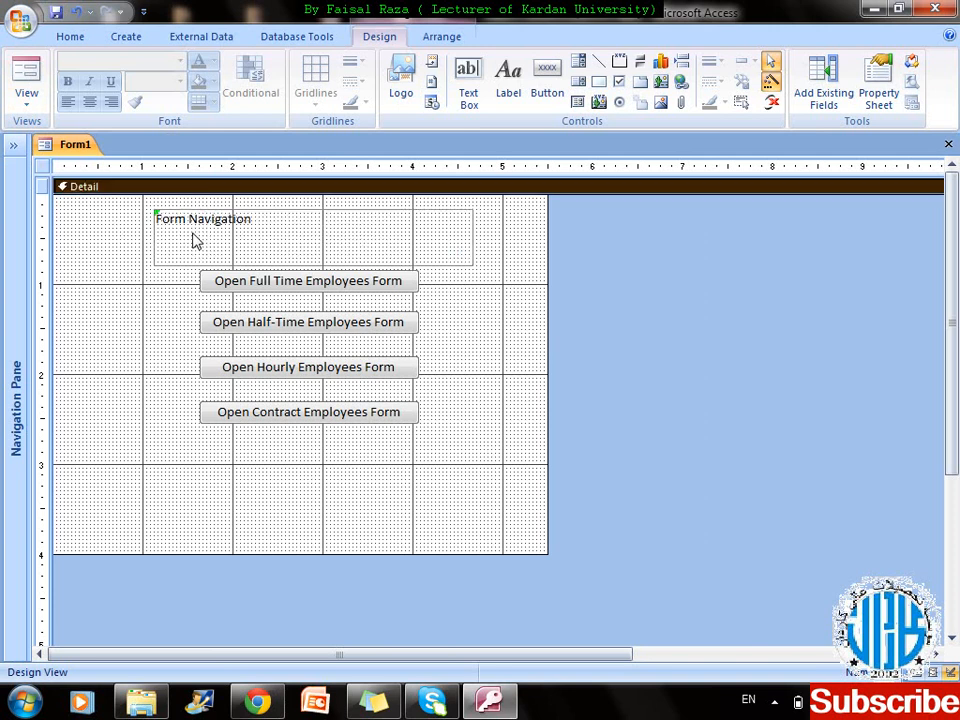
# - Format the Form Navigation label as bold at font size 26 and shrink its frame slightly
pyautogui.click(248, 236)
pyautogui.click(180, 81)
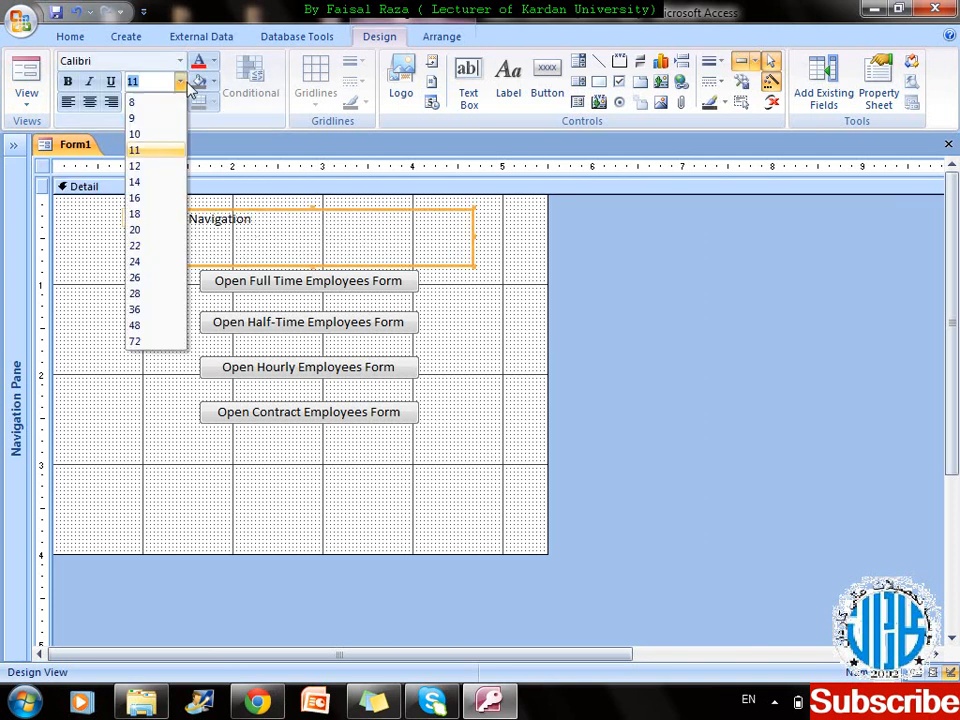
pyautogui.click(148, 277)
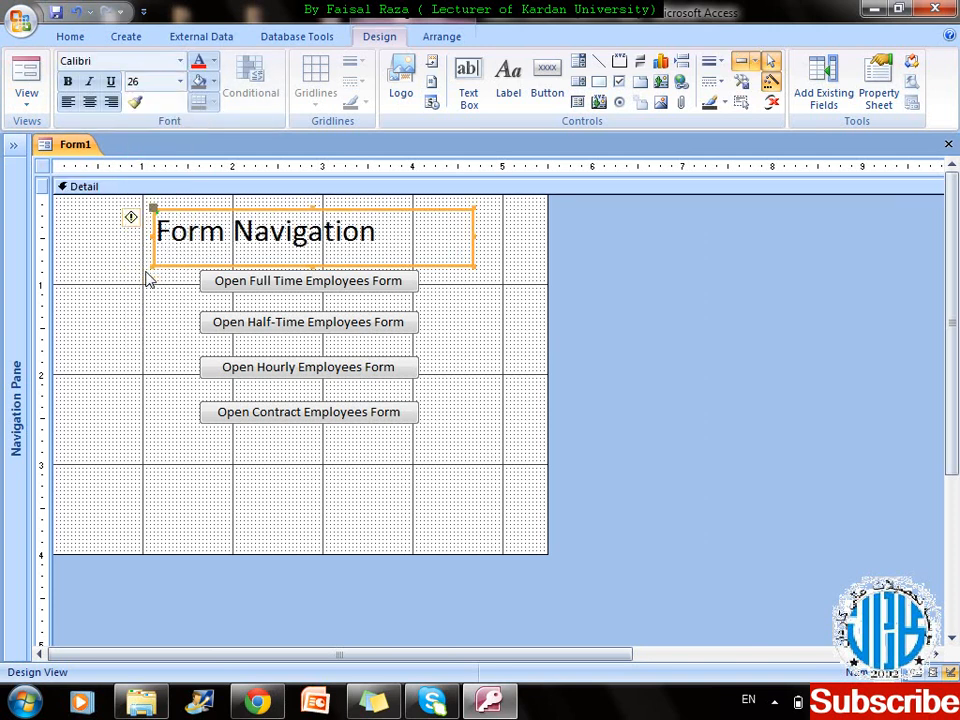
pyautogui.click(67, 81)
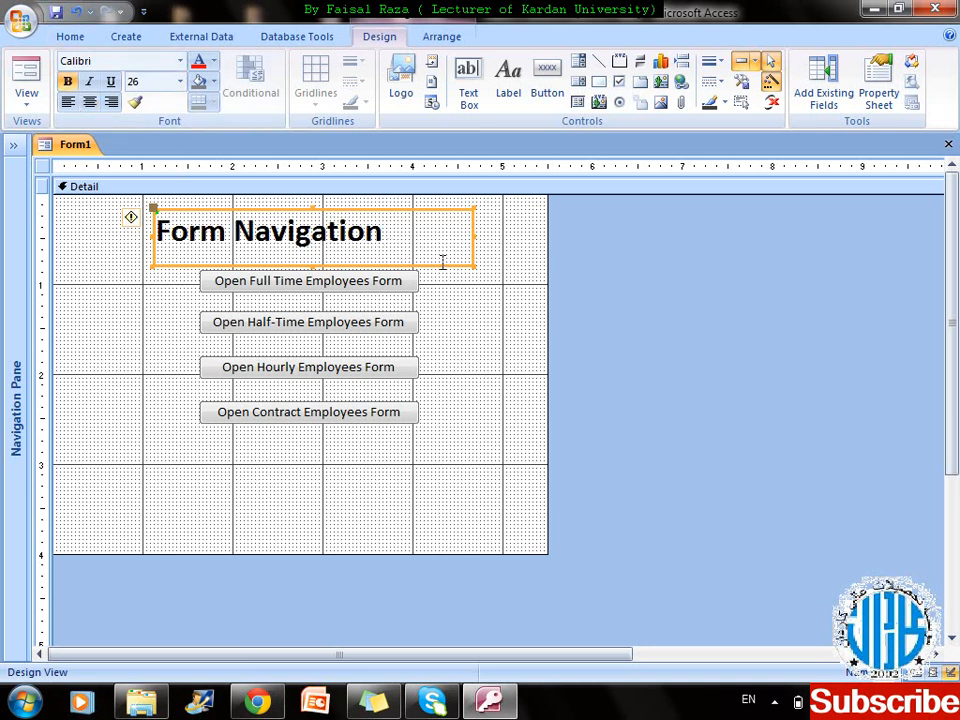
pyautogui.moveTo(470, 265); pyautogui.dragTo(466, 255)
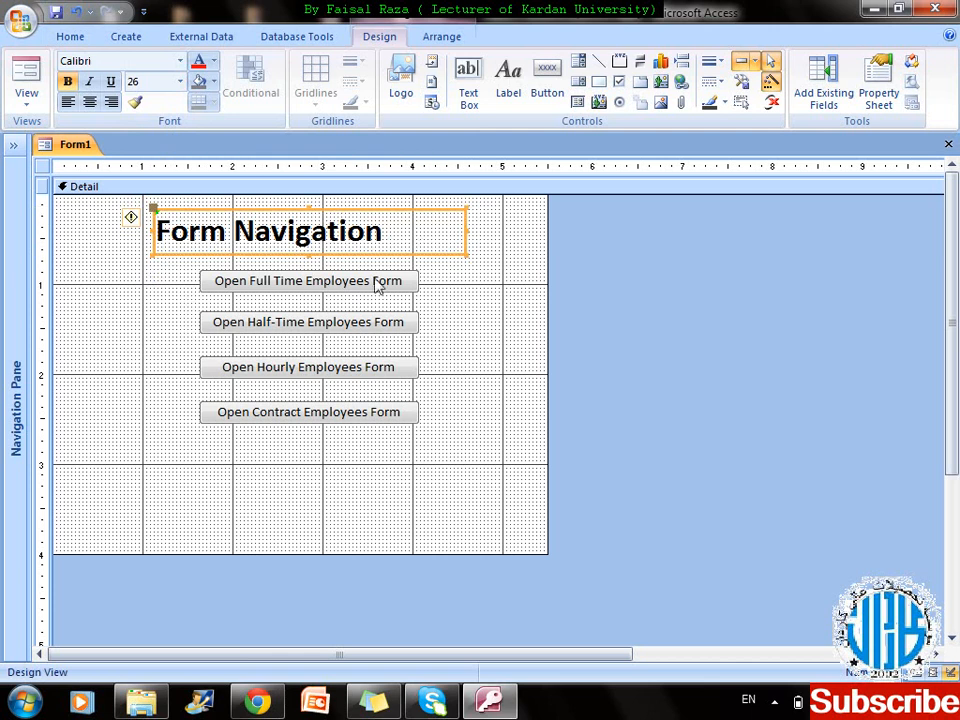
# - Set the Detail section's Back Color to System Window in its properties
pyautogui.click(155, 295)
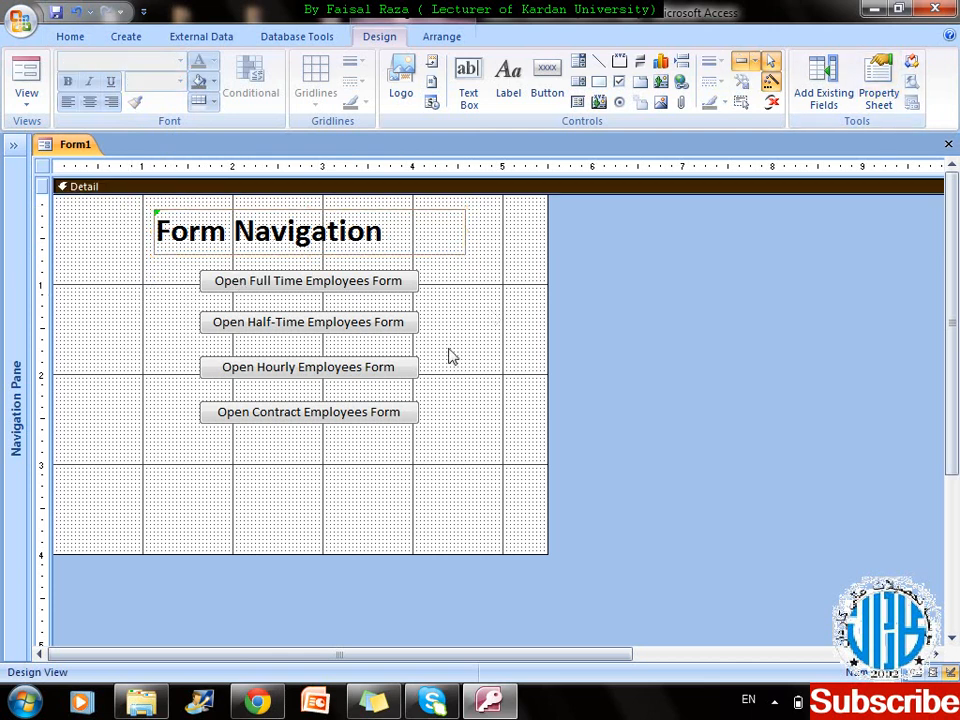
pyautogui.click(882, 92)
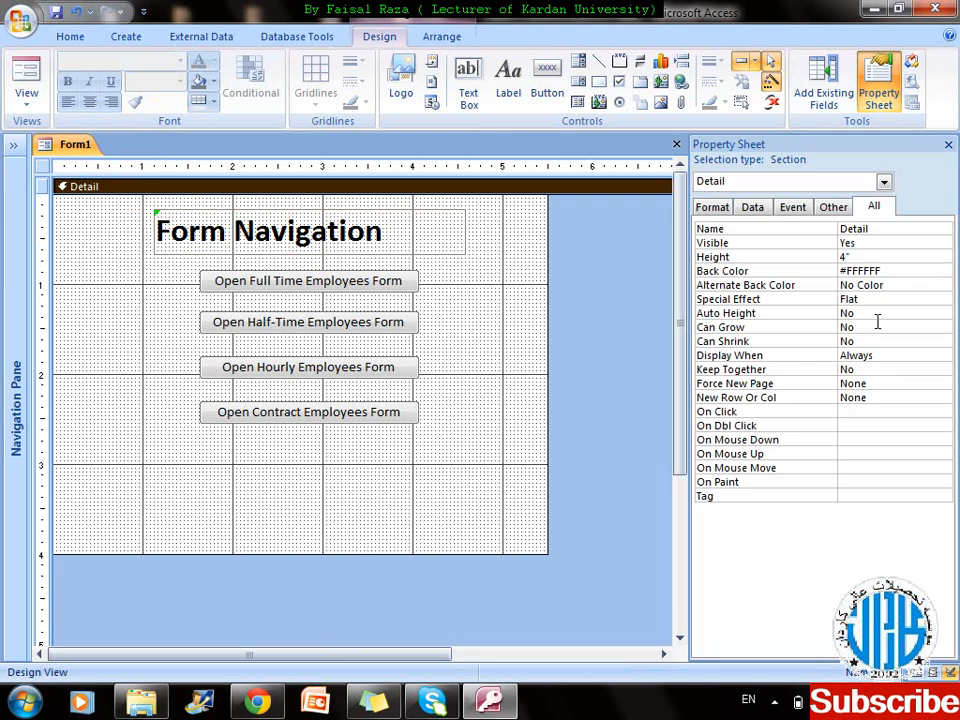
pyautogui.click(927, 272)
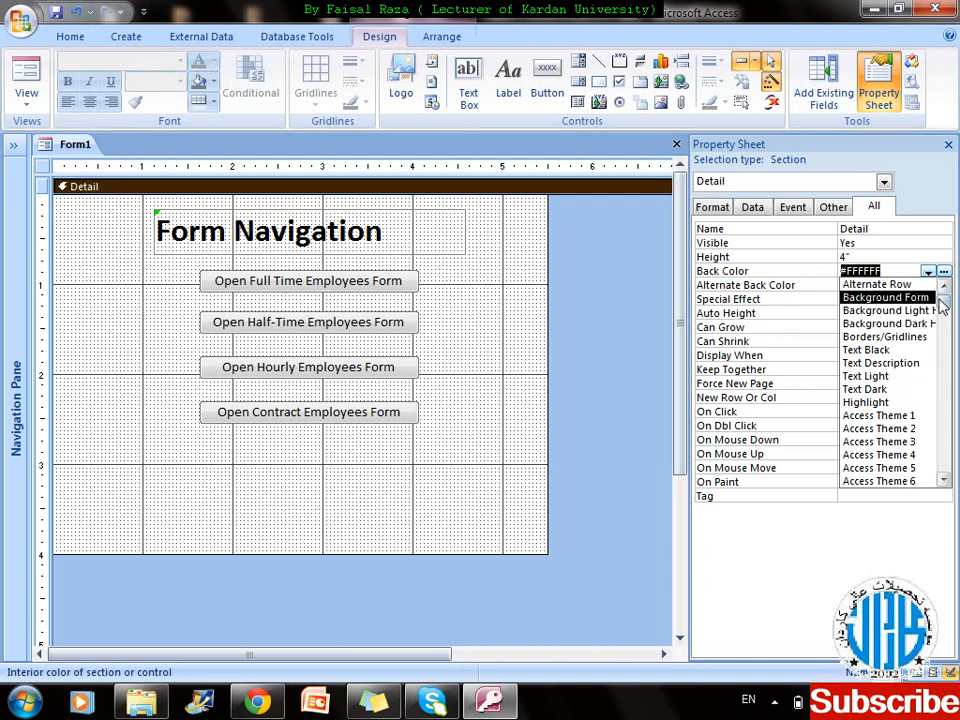
pyautogui.moveTo(943, 304); pyautogui.dragTo(936, 390)
pyautogui.click(928, 377)
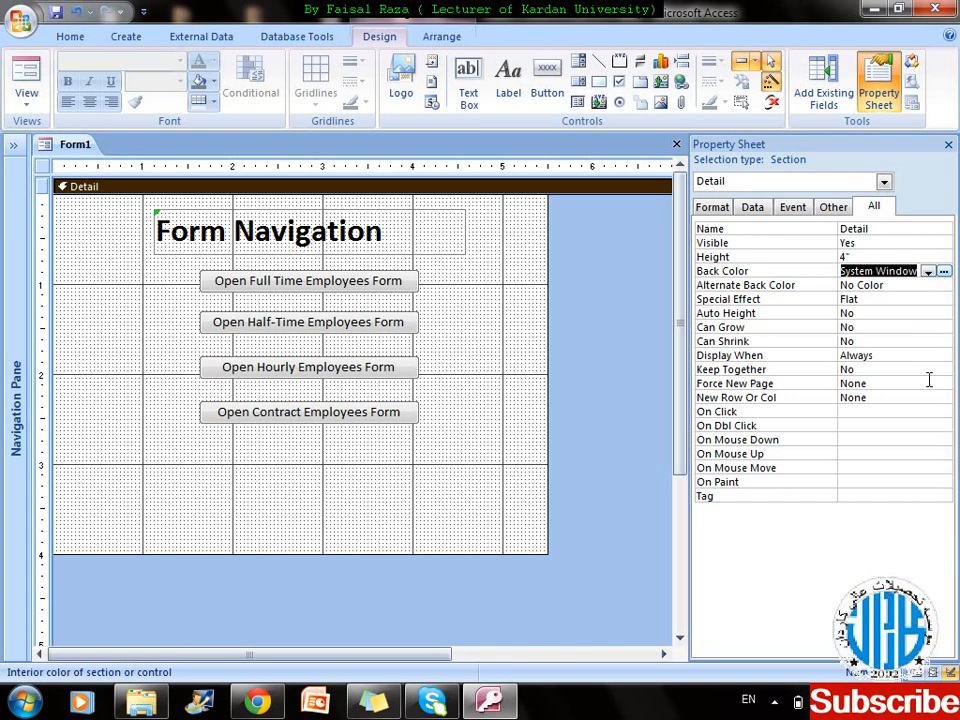
# - Review the Detail section's format, data, event and other properties
pyautogui.click(513, 410)
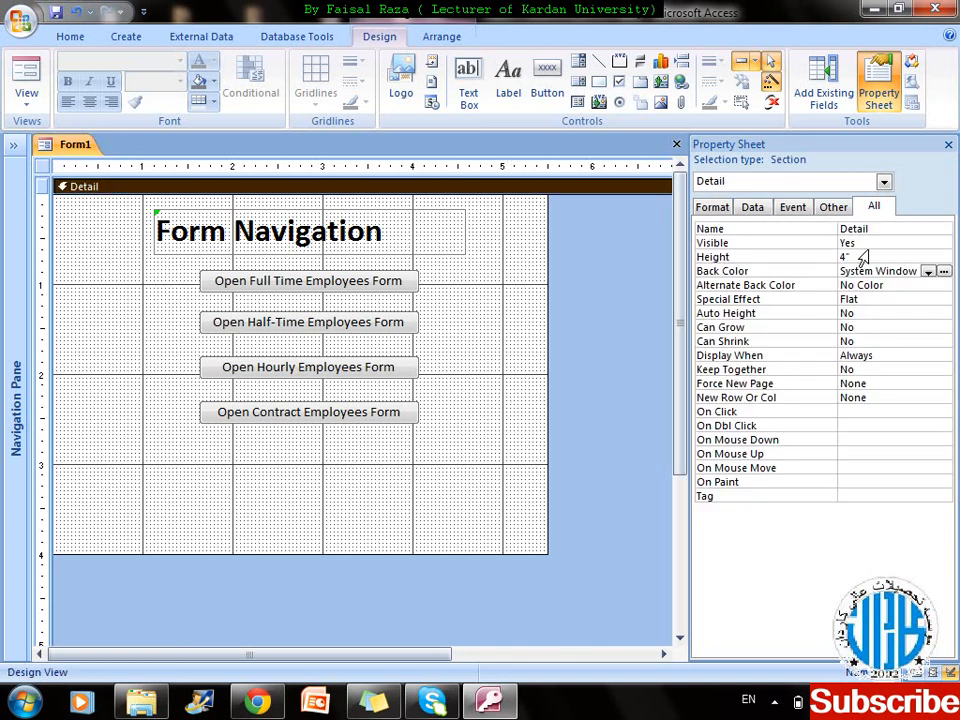
pyautogui.click(829, 207)
pyautogui.click(716, 209)
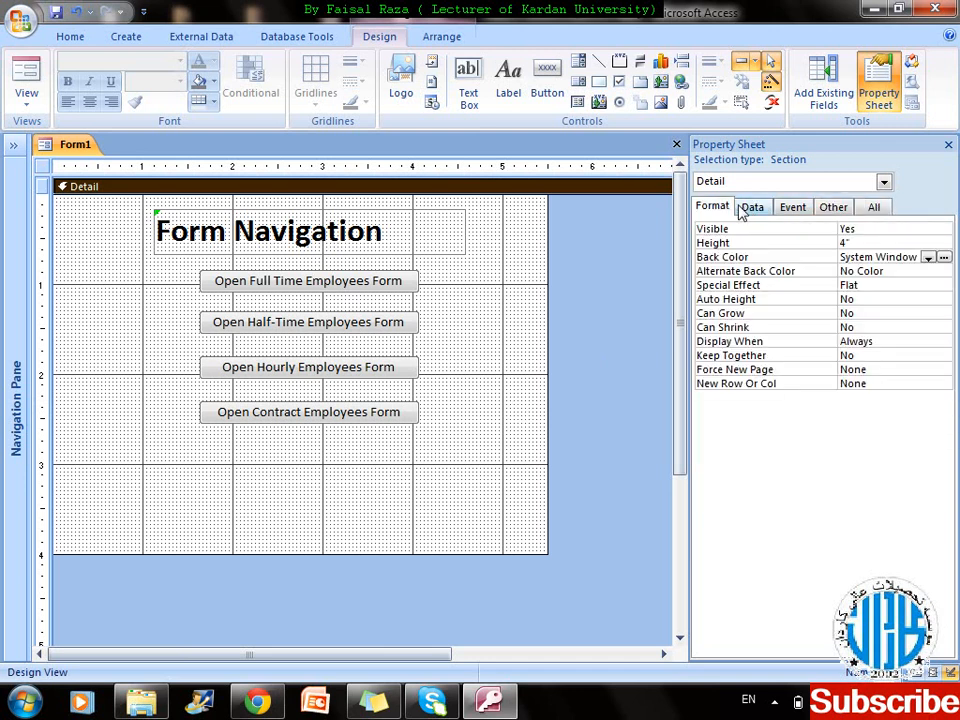
pyautogui.click(752, 208)
pyautogui.click(792, 207)
pyautogui.click(834, 207)
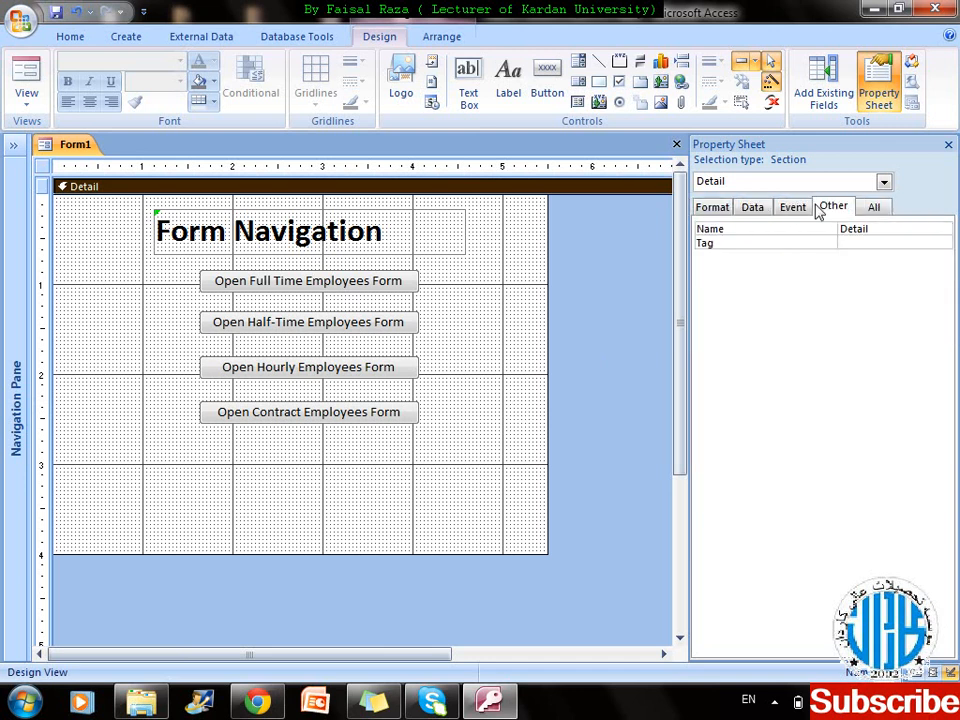
pyautogui.click(871, 210)
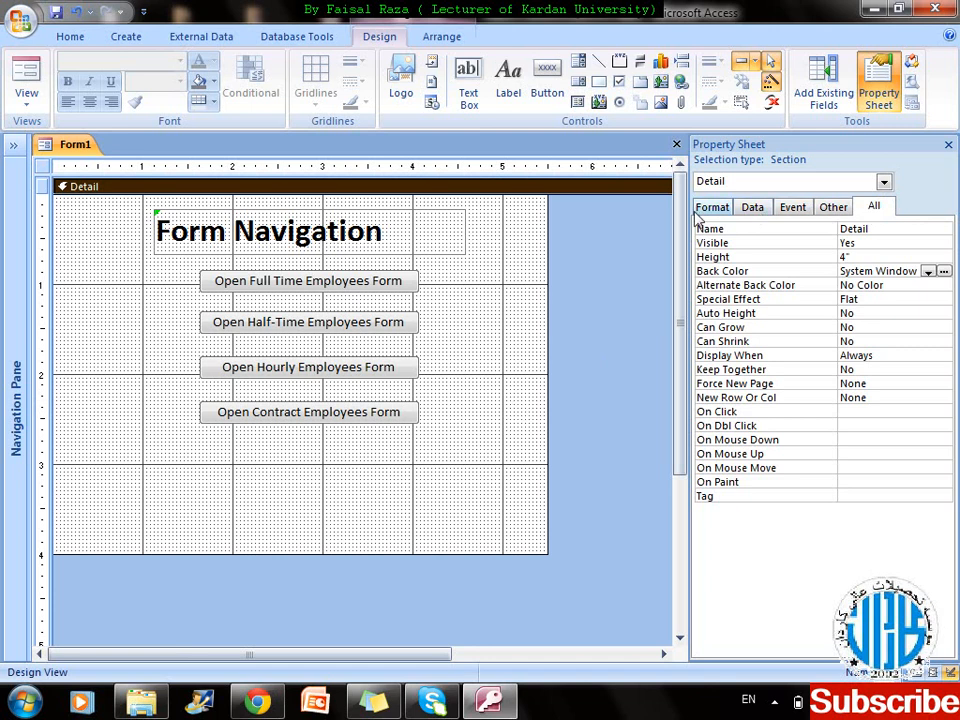
pyautogui.click(448, 316)
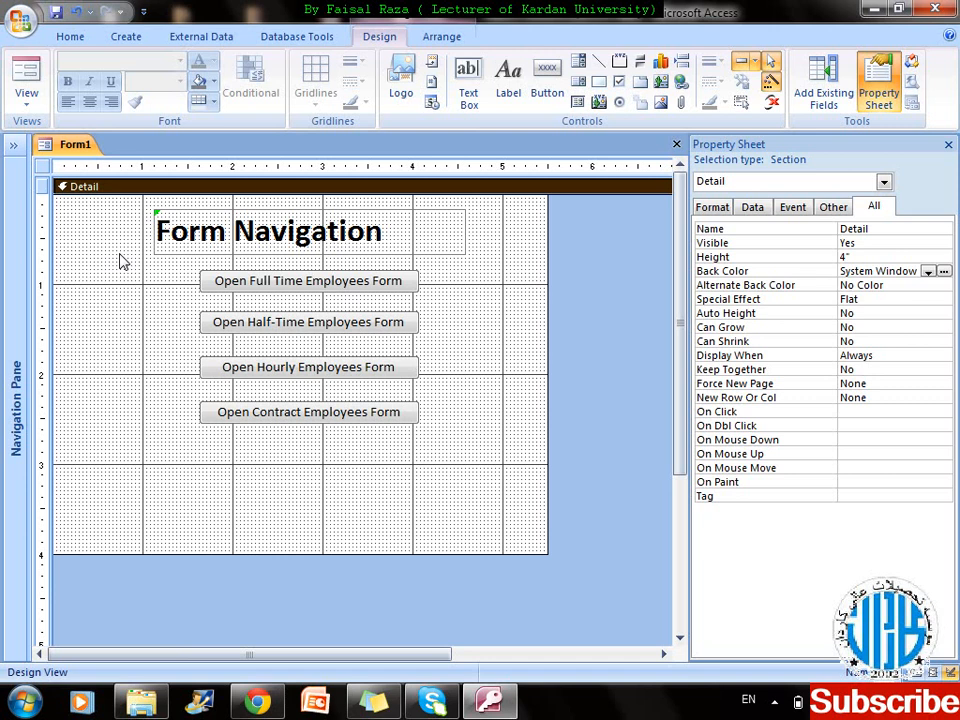
# - Test the four command buttons in Form View, opening and closing the full-time, half-time, hourly and contract employee forms
pyautogui.press('F5')
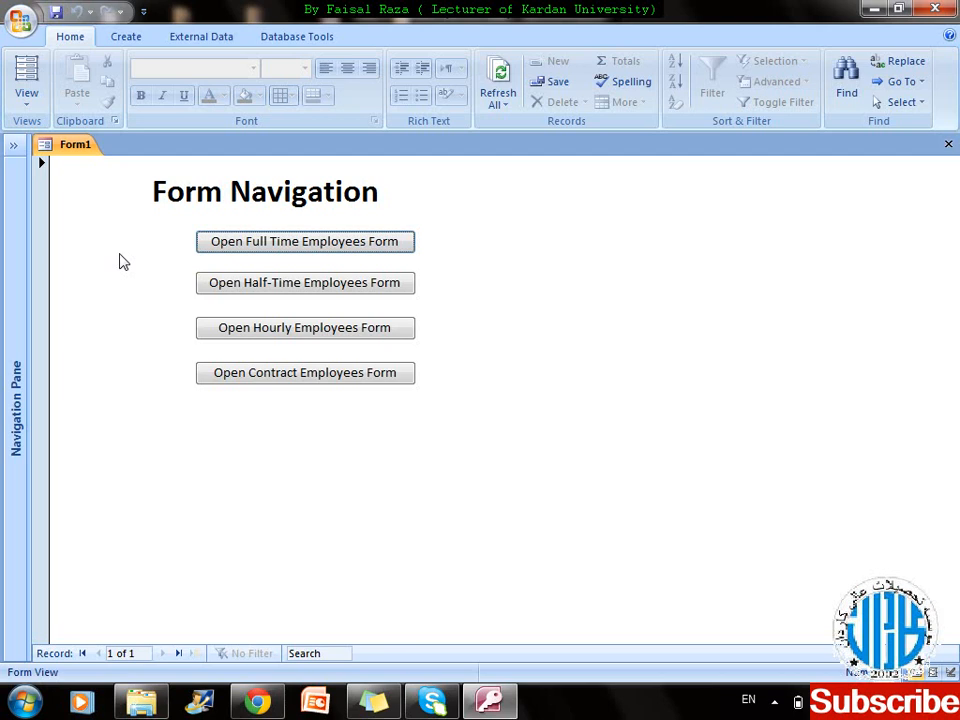
pyautogui.click(232, 248)
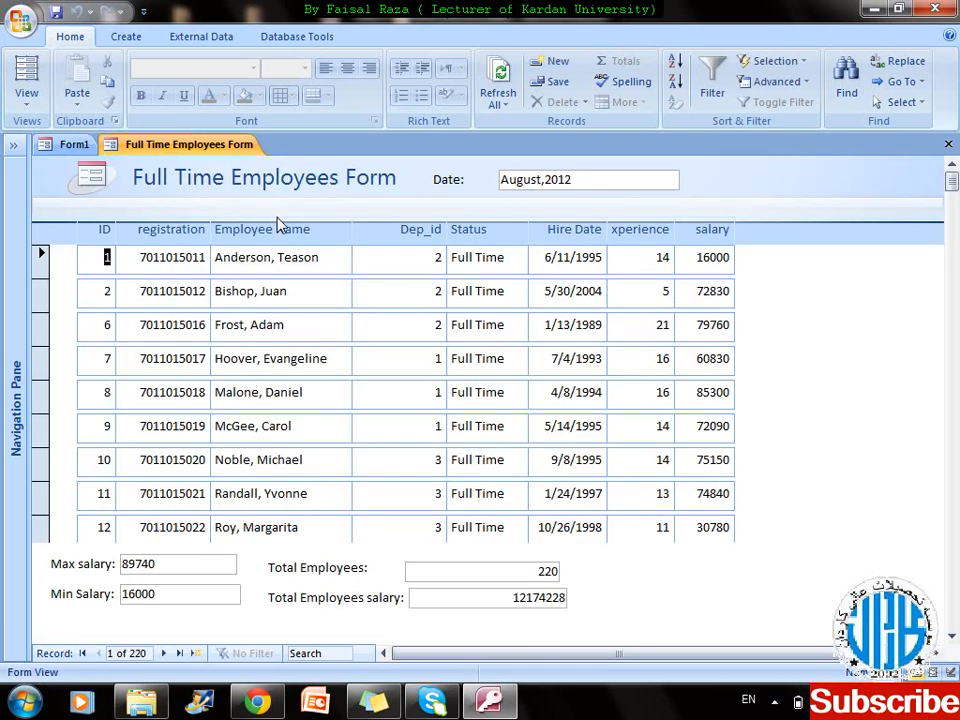
pyautogui.hotkey('ctrl', 'w')
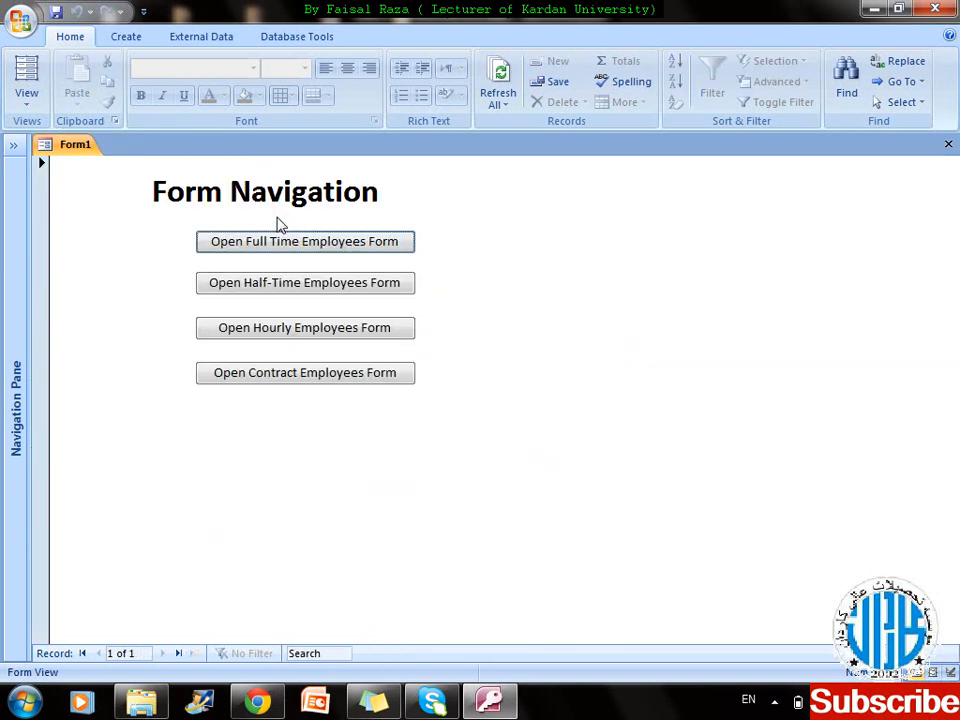
pyautogui.click(320, 289)
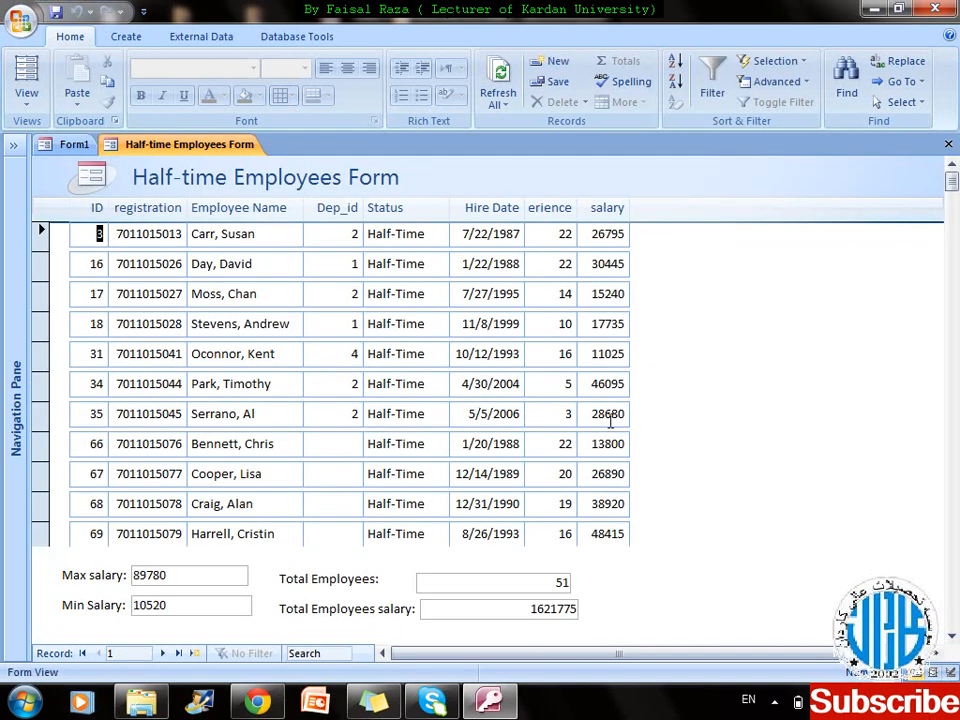
pyautogui.hotkey('ctrl', 'w')
pyautogui.click(402, 328)
pyautogui.hotkey('ctrl', 'w')
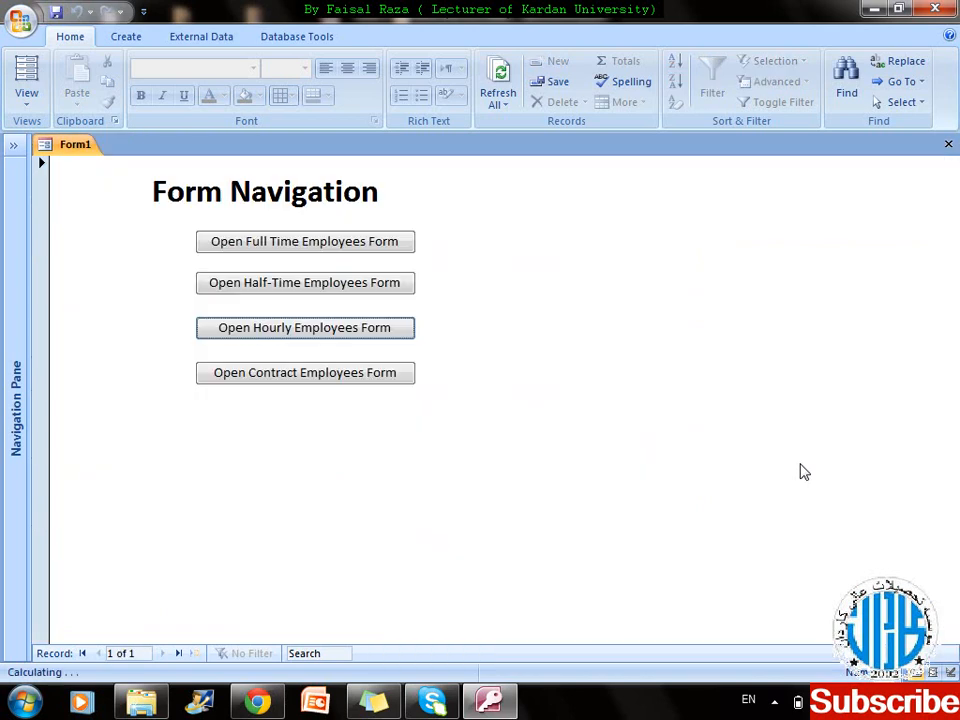
pyautogui.click(396, 382)
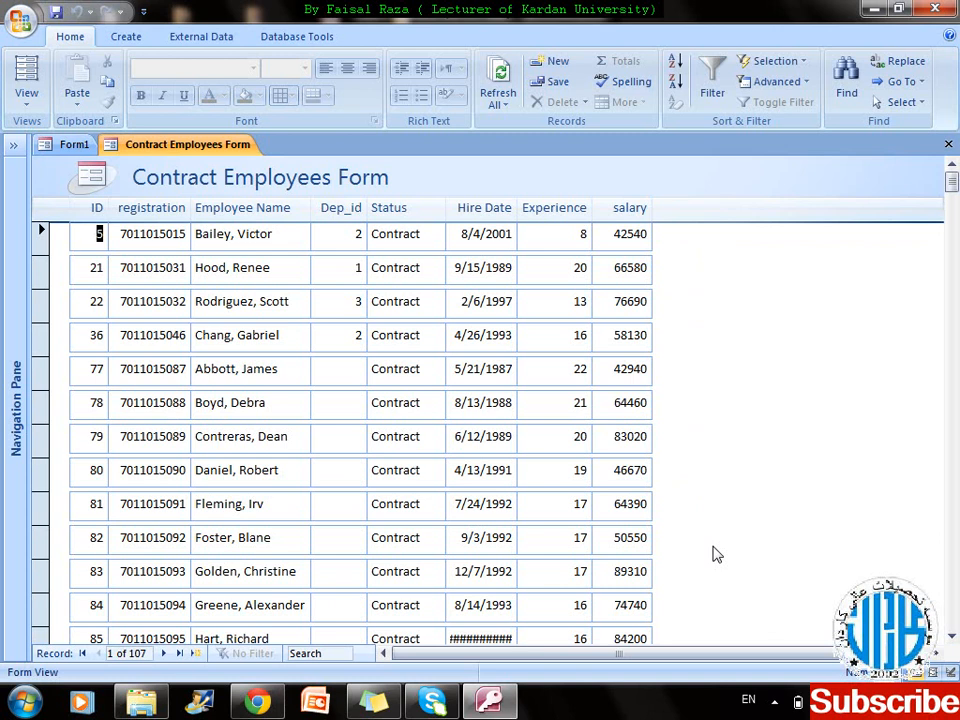
pyautogui.hotkey('ctrl', 'w')
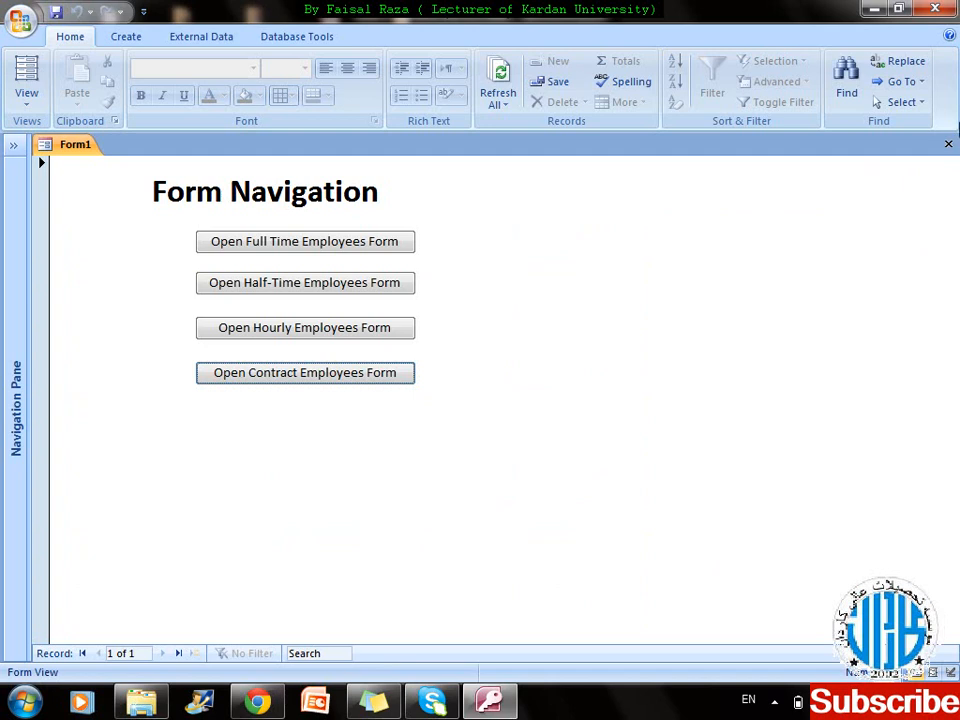
# - Close the form and save it as "Form Navigation by buttons"
pyautogui.click(948, 144)
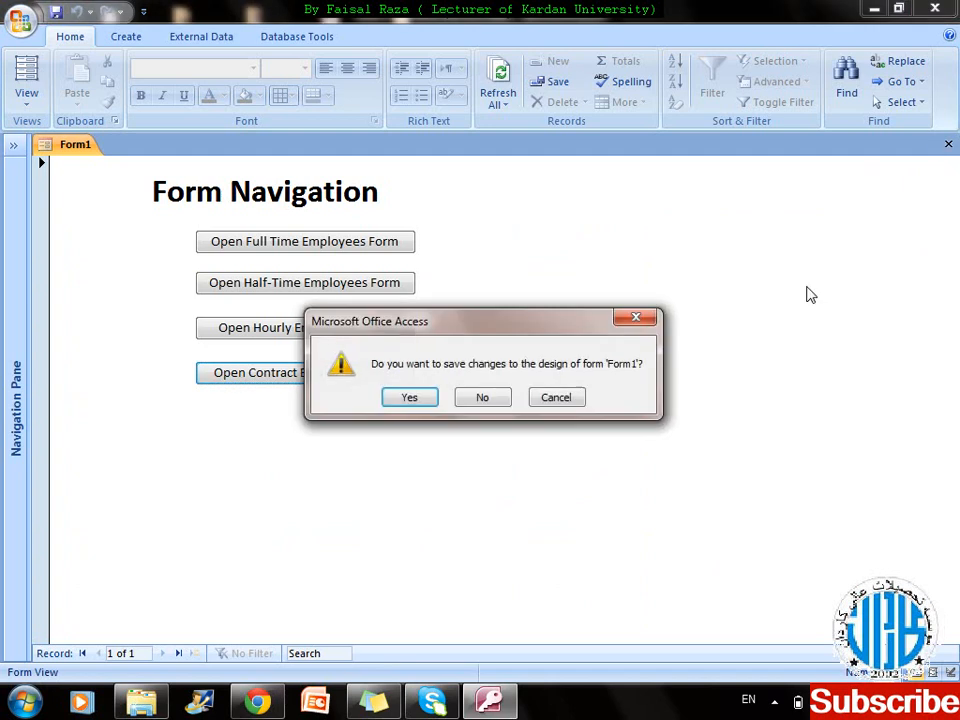
pyautogui.click(412, 398)
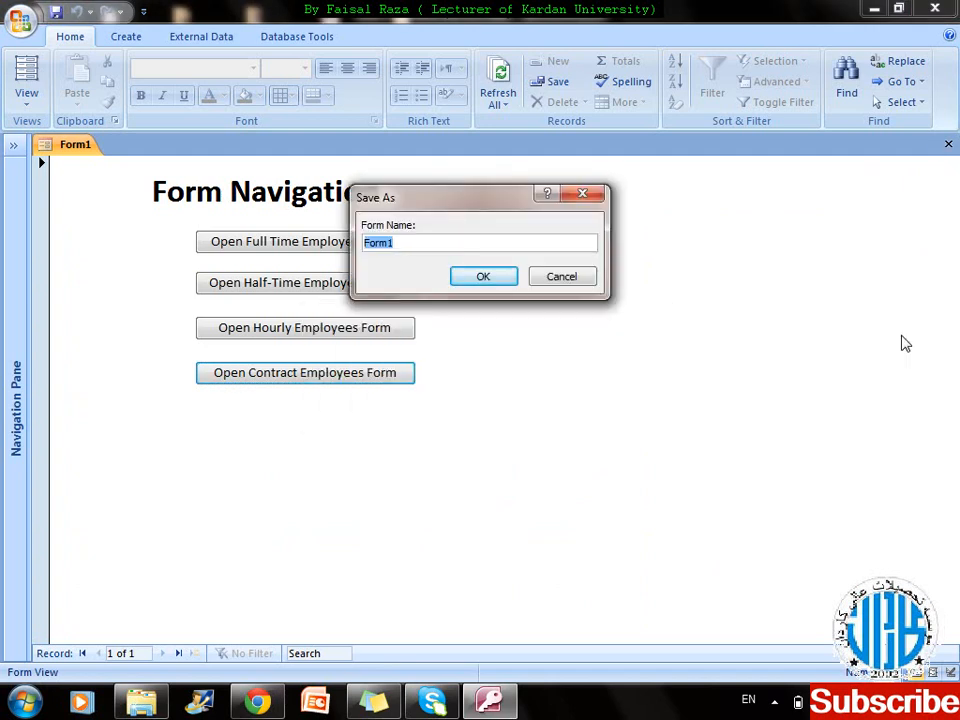
pyautogui.press('BackSpace')
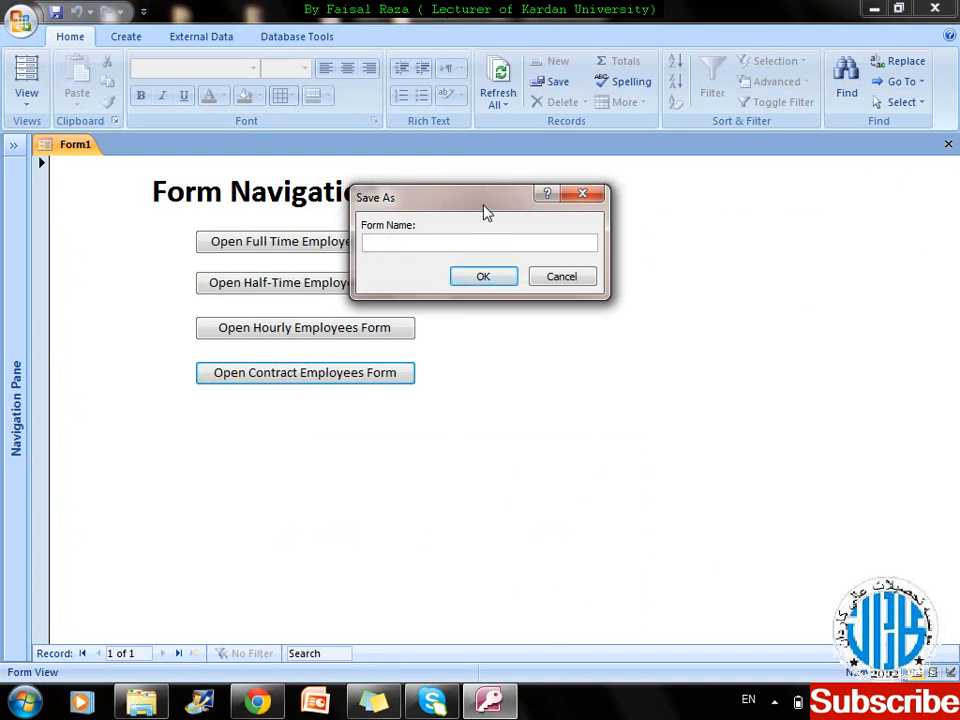
pyautogui.moveTo(484, 210); pyautogui.dragTo(486, 303)
pyautogui.write('Form')
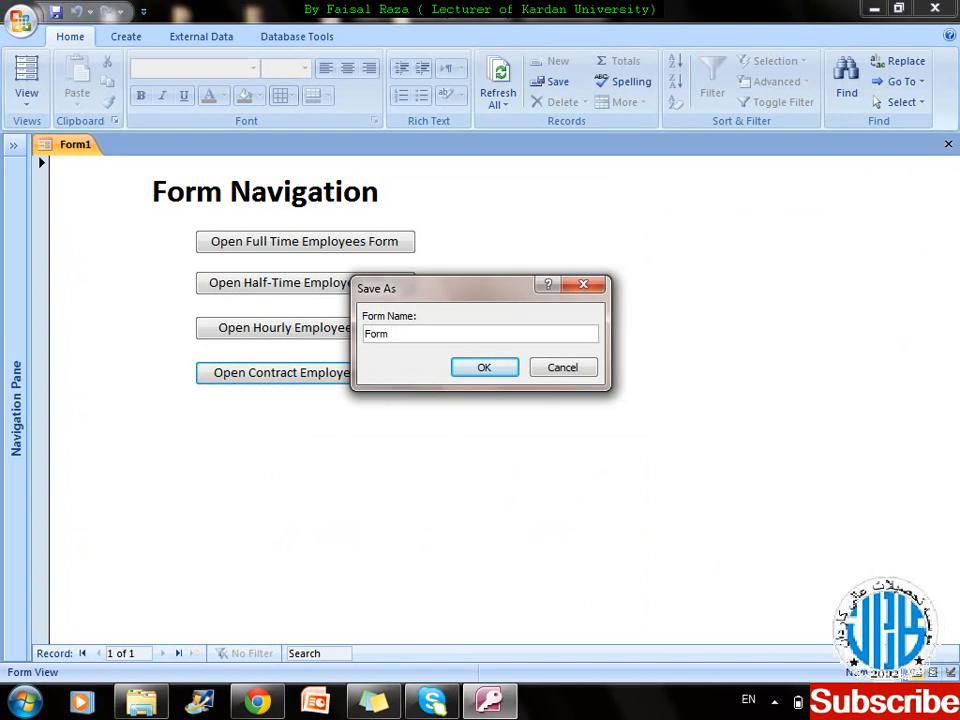
pyautogui.write(' Navigation by buttons')
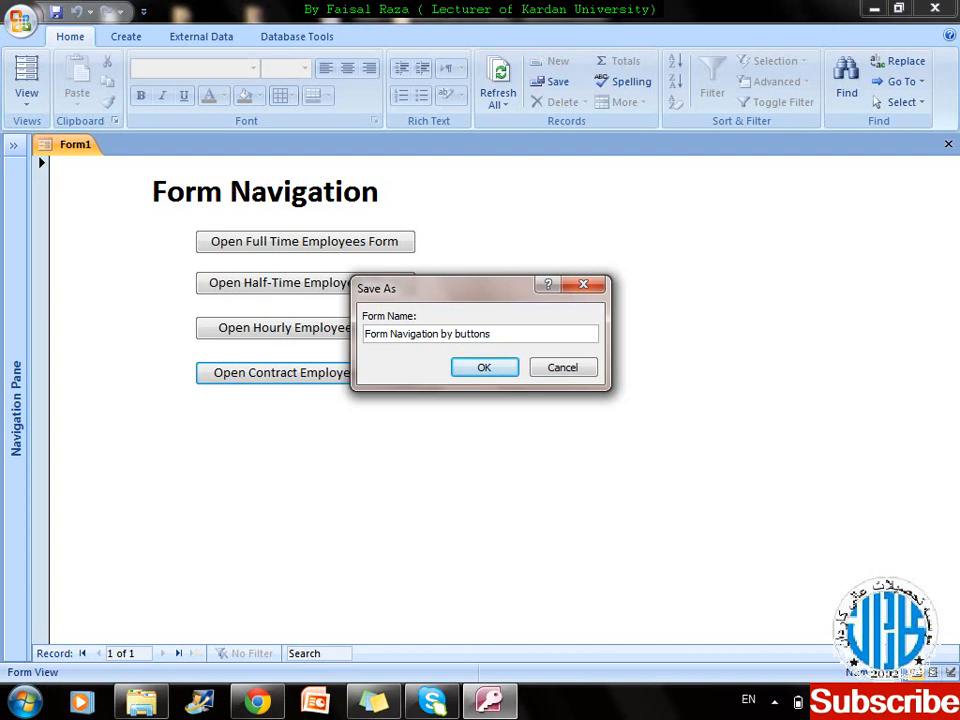
pyautogui.click(465, 372)
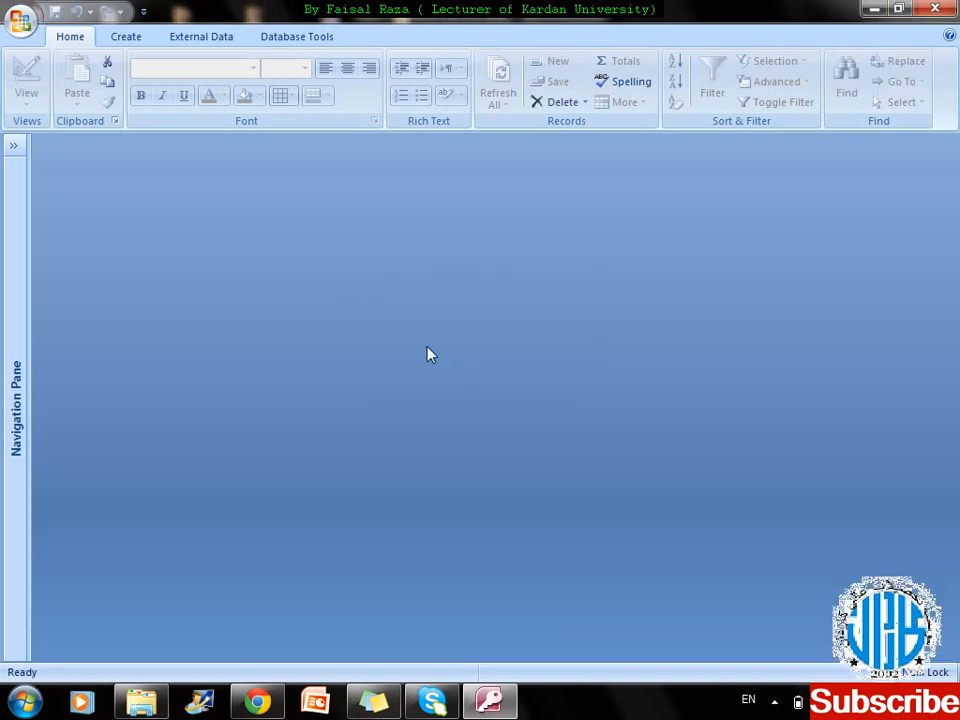
# - Create a new blank form in Design View and resize its Detail area to about 5.1 by 3.3 inches, with the Property Sheet closed
pyautogui.click(13, 146)
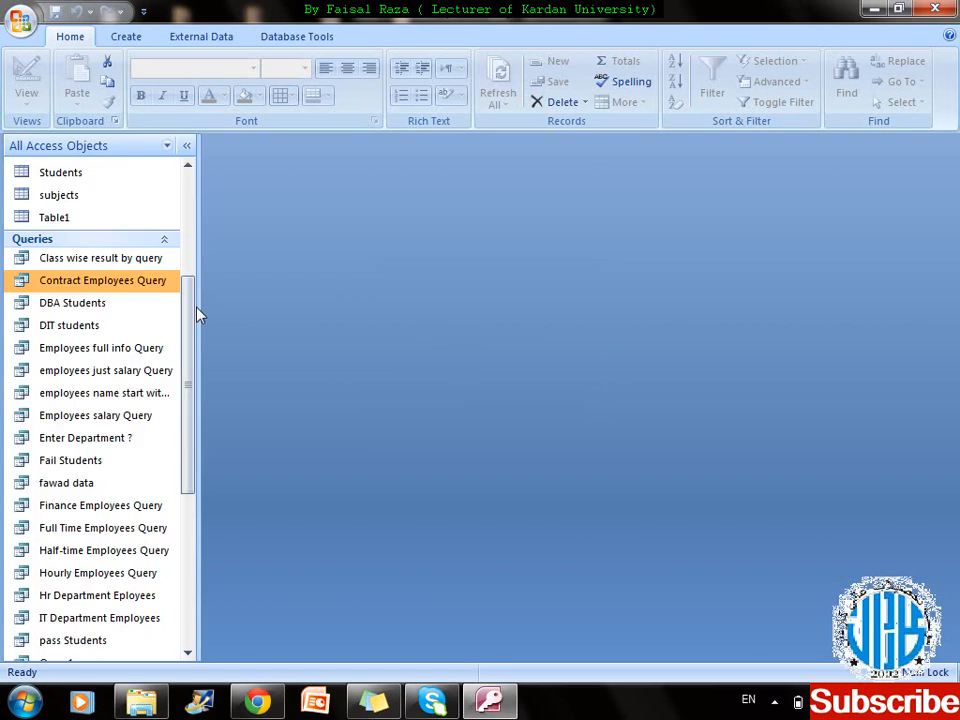
pyautogui.click(128, 40)
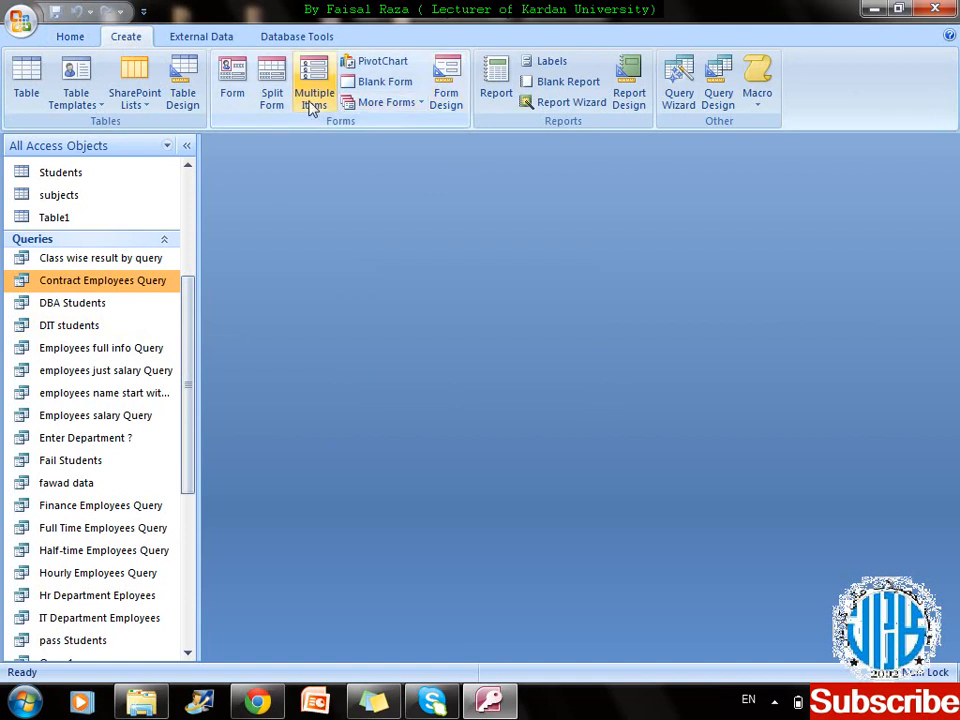
pyautogui.click(452, 105)
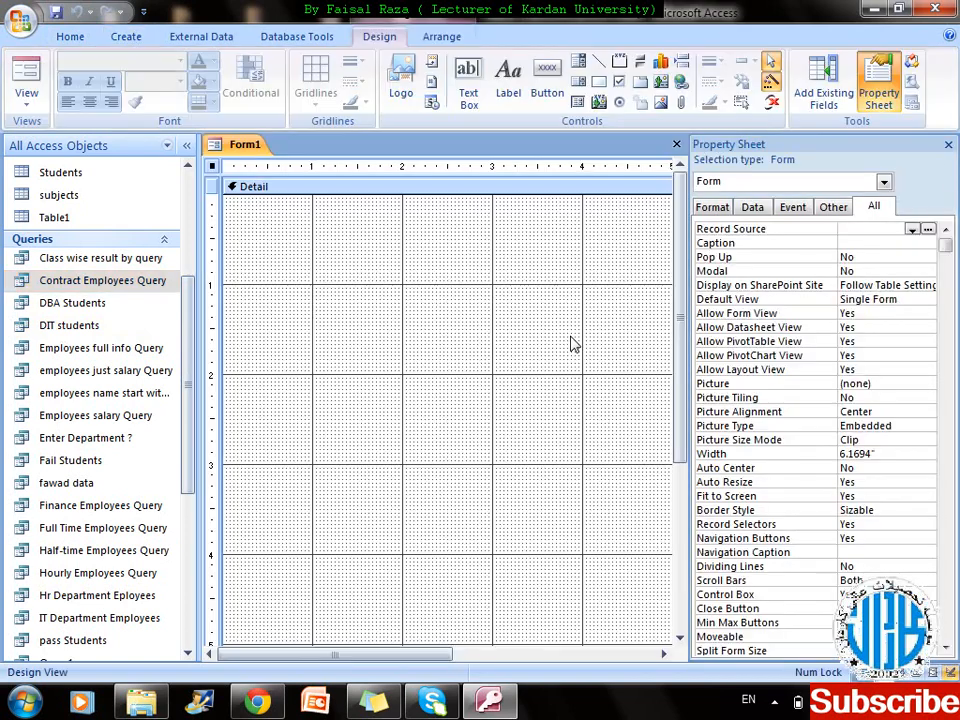
pyautogui.click(948, 146)
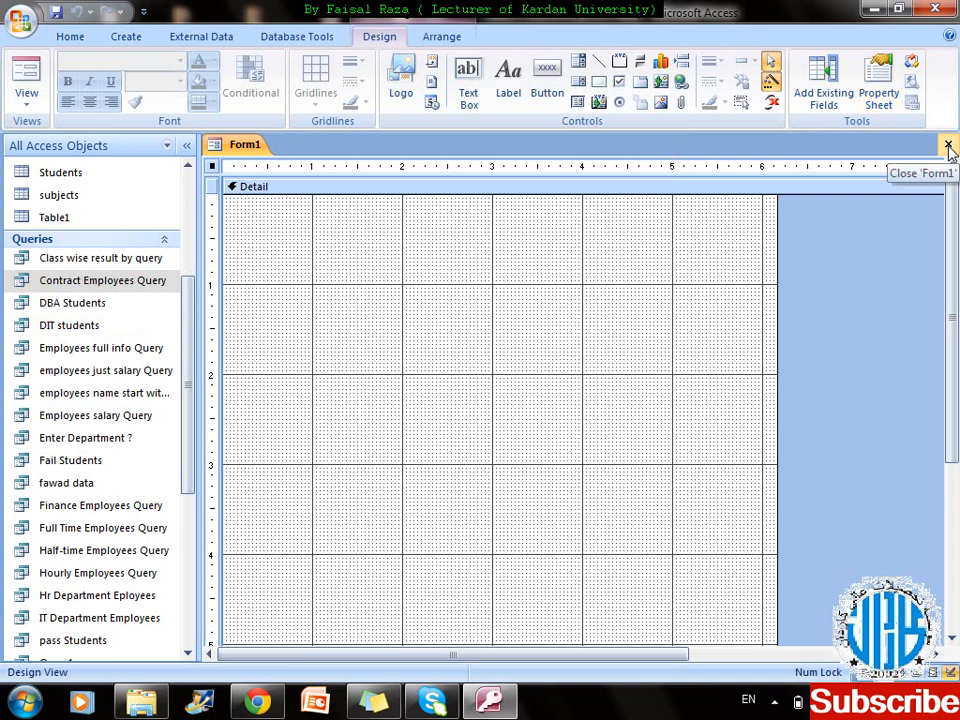
pyautogui.moveTo(951, 439); pyautogui.dragTo(955, 515)
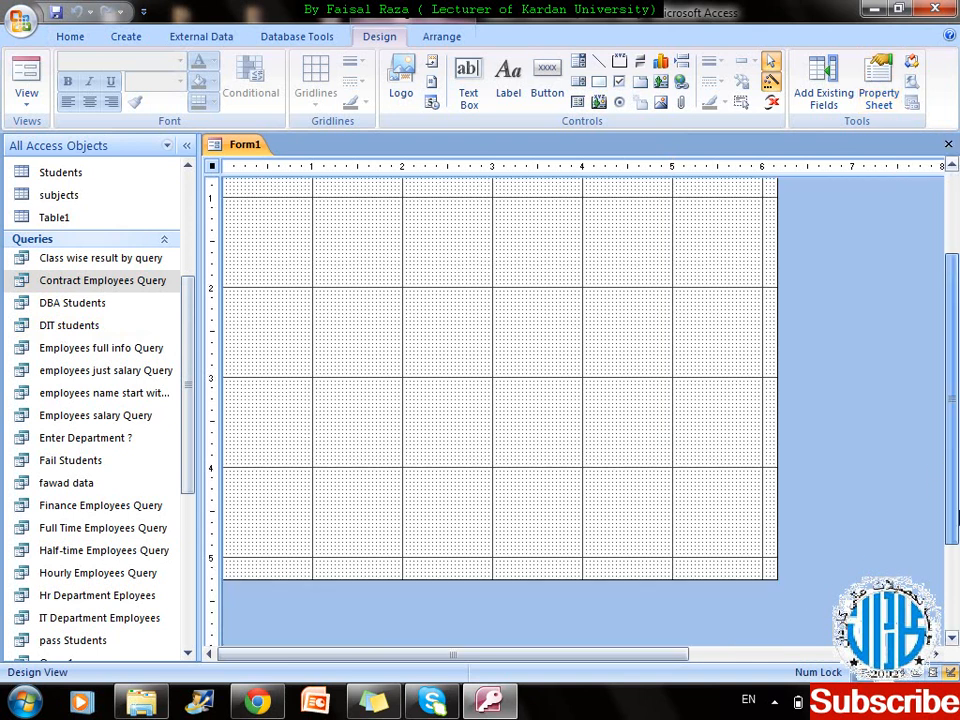
pyautogui.moveTo(775, 578); pyautogui.dragTo(678, 401)
pyautogui.scroll(3, 913, 218)
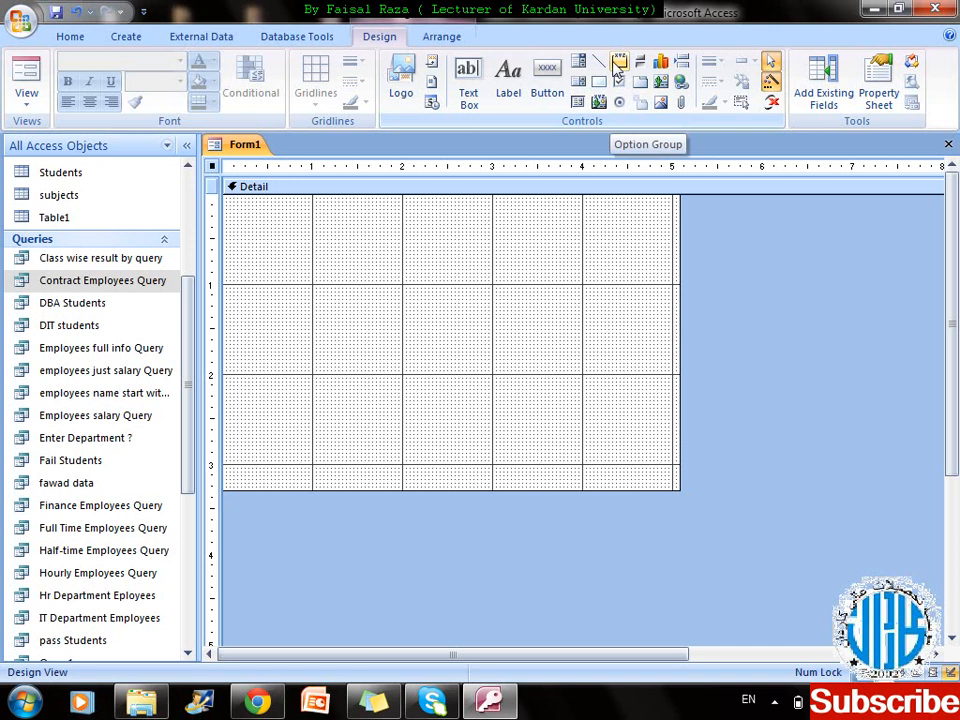
# - Draw an option group about 2.8 by 1.7 inches in the Detail section and enter "Full Time Employees" as its first option label
pyautogui.click(617, 66)
pyautogui.moveTo(320, 277); pyautogui.dragTo(576, 428)
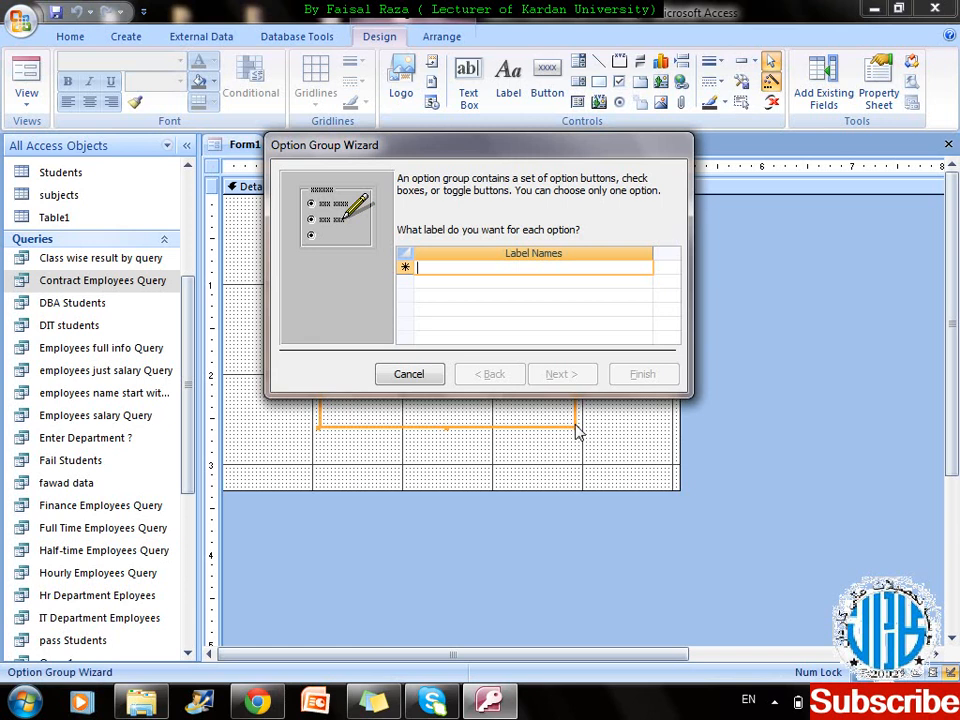
pyautogui.write('Fu')
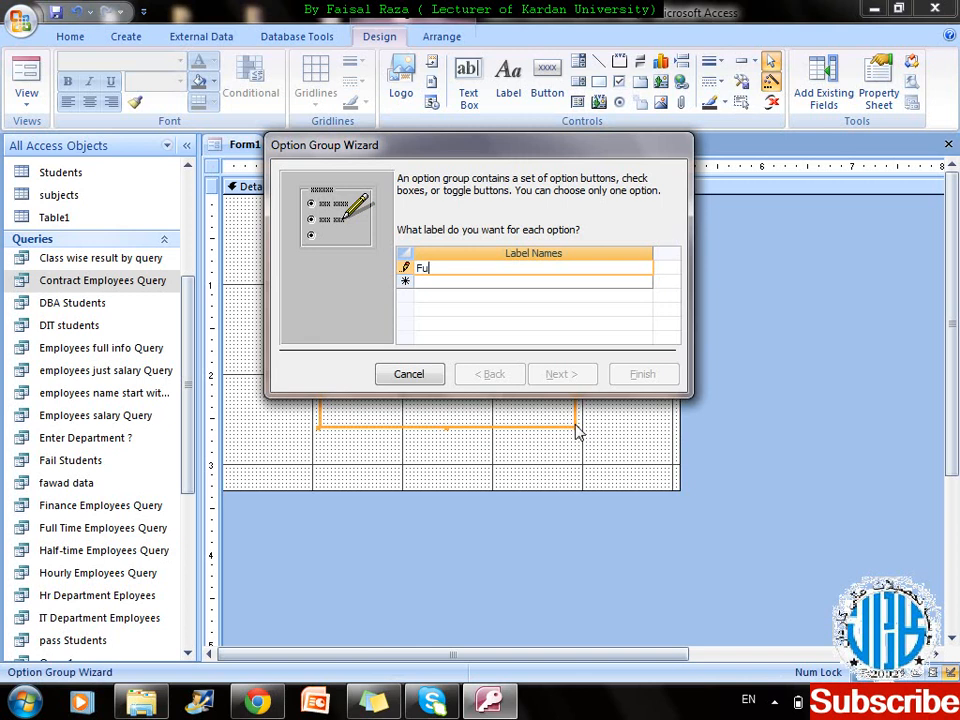
pyautogui.write('ll Time Employees')
# - Add the option labels "Half Time Employees", "Hourly Employees" and "Contract Employees" to the option group
pyautogui.click(465, 283)
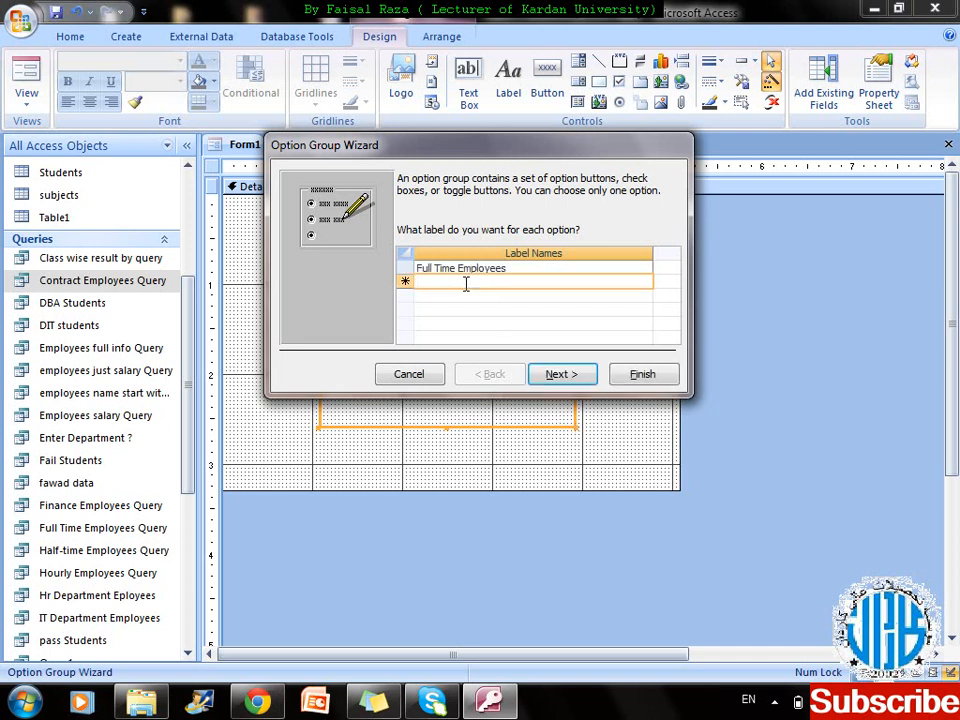
pyautogui.write('H')
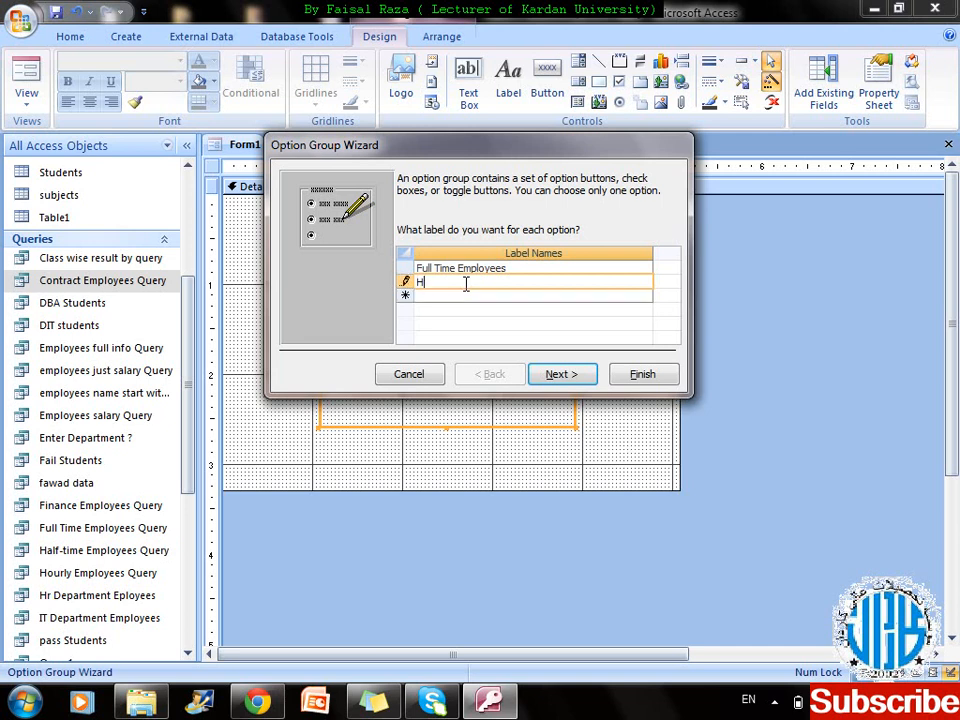
pyautogui.write('alf Time Employees')
pyautogui.click(465, 297)
pyautogui.write('Hourl')
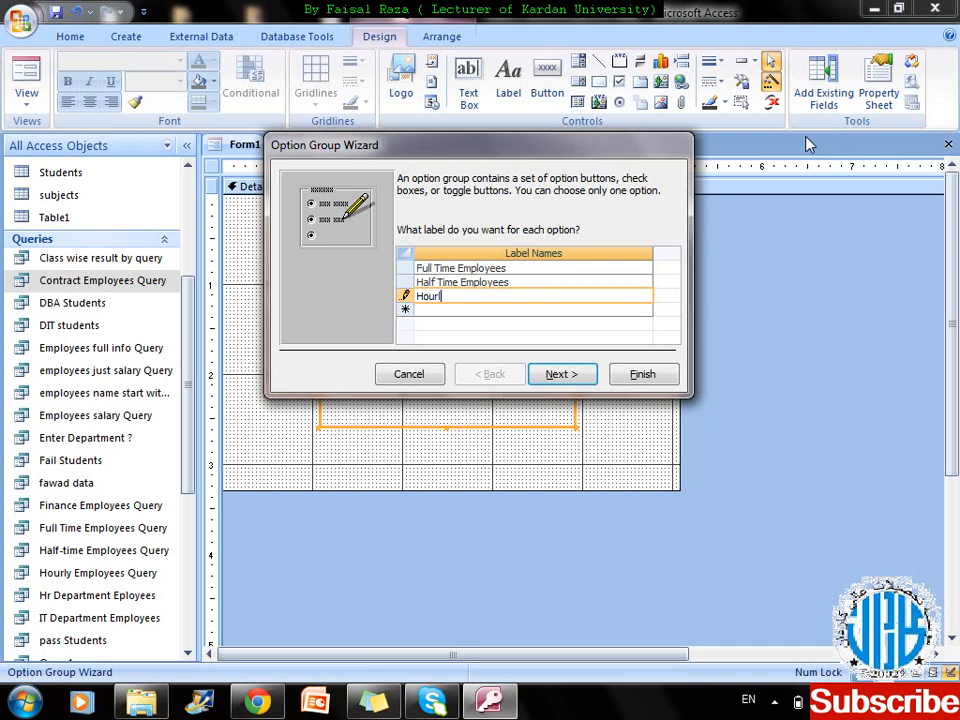
pyautogui.write('y Employees')
pyautogui.press('Tab')
pyautogui.write('C')
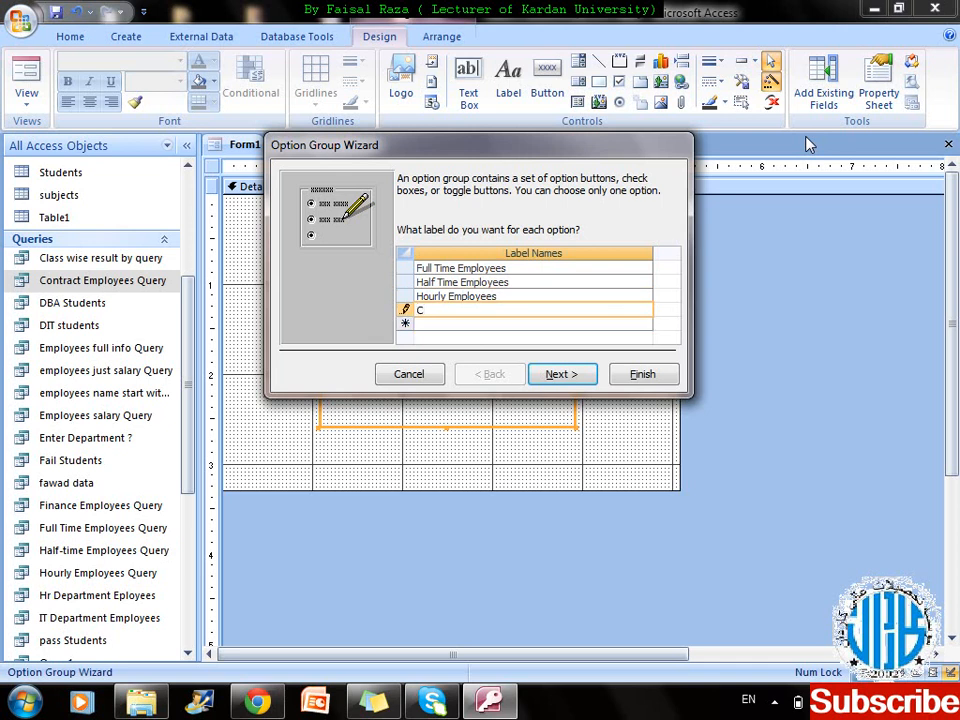
pyautogui.write('ontract Employees')
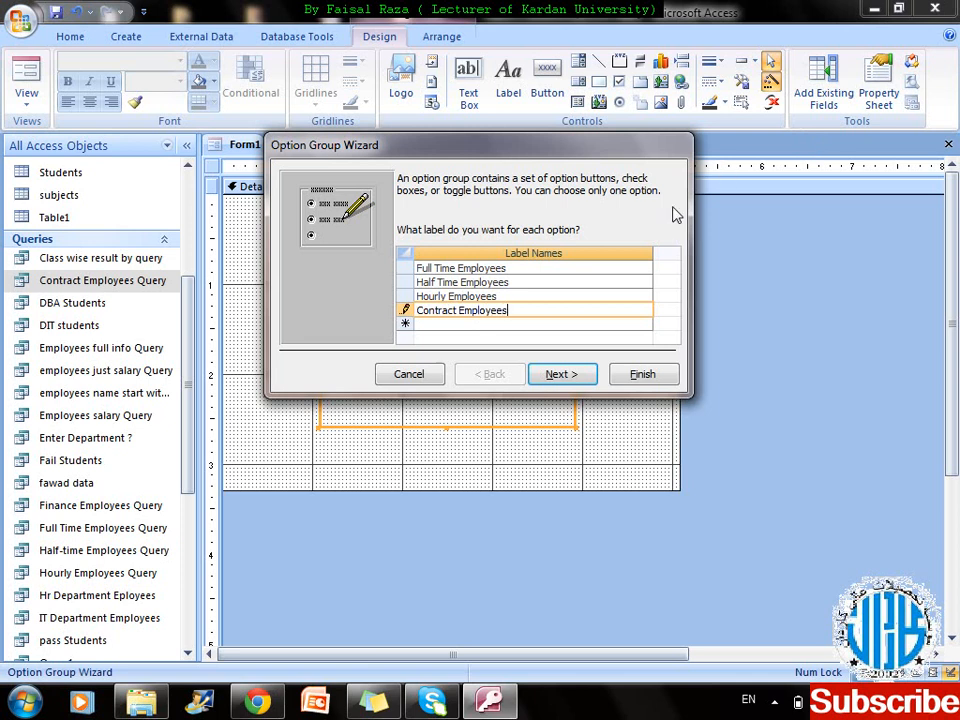
# - Extend the first two option labels to "Full Time Employees Form" and "Half Time Employees Form"
pyautogui.click(538, 268)
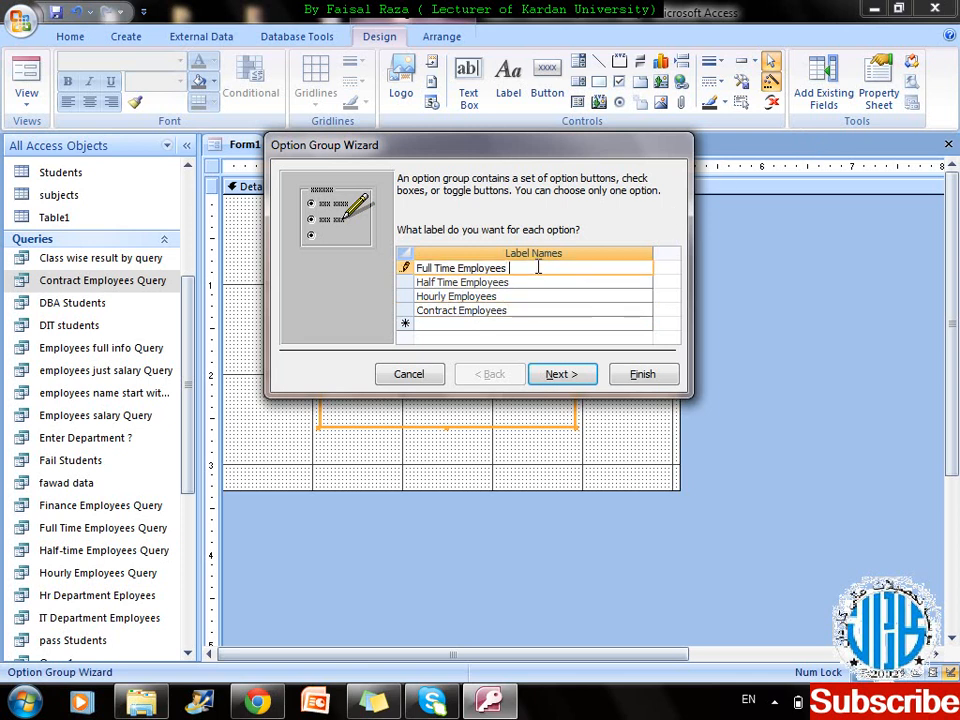
pyautogui.write('Form')
pyautogui.click(525, 281)
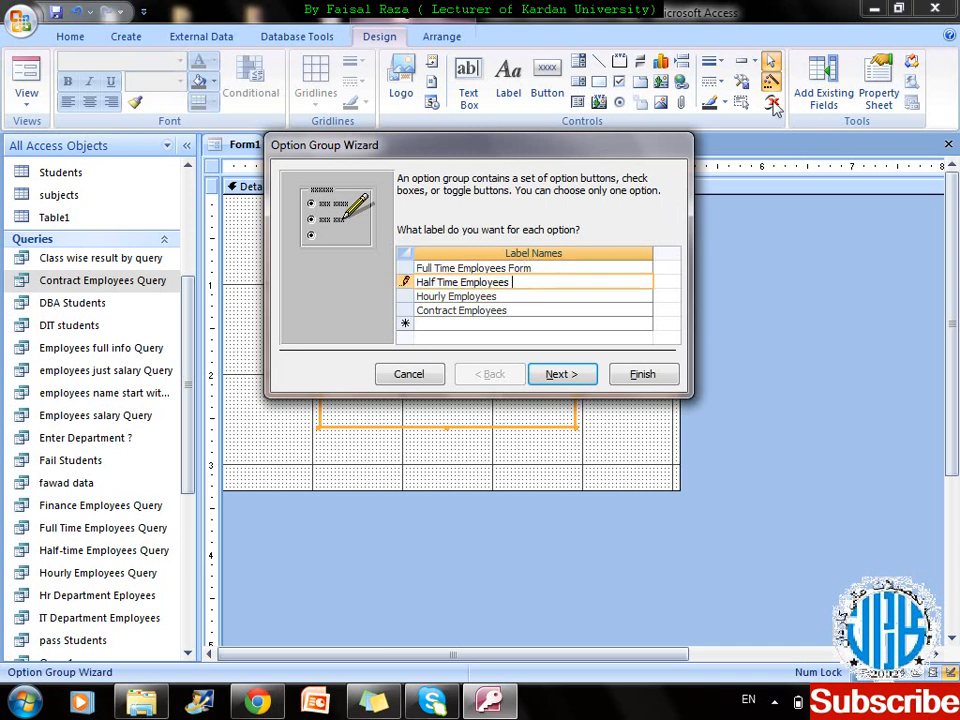
pyautogui.write('Form')
# - Extend the last two option labels to "Hourly Employees Form" and "Contract Employees Form"
pyautogui.press('Tab')
pyautogui.press('Tab')
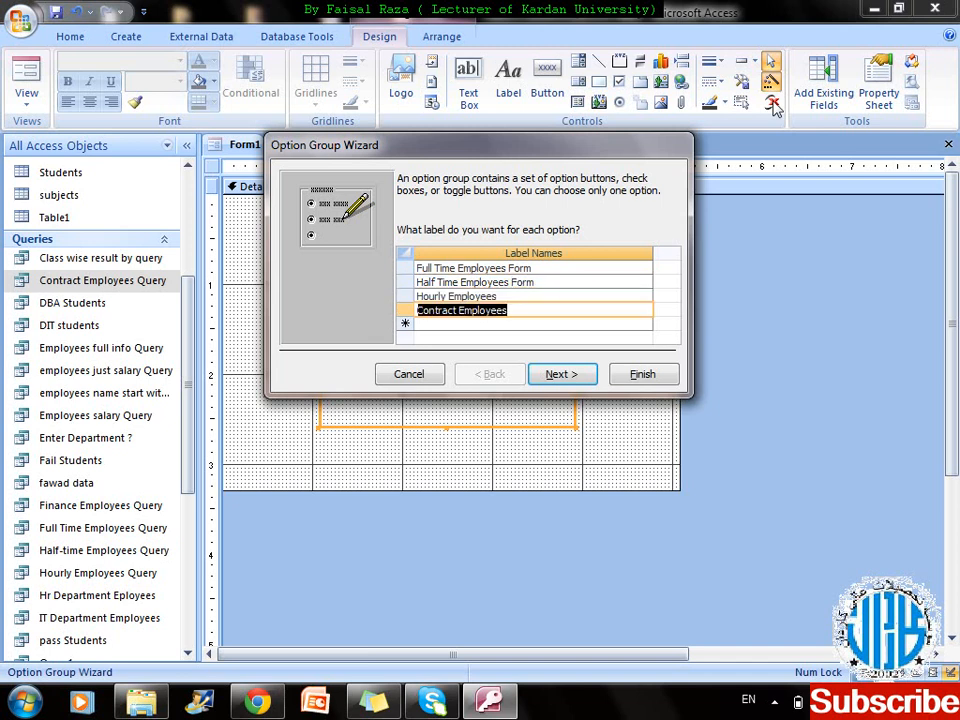
pyautogui.hotkey('shift', 'Tab')
pyautogui.press('F2')
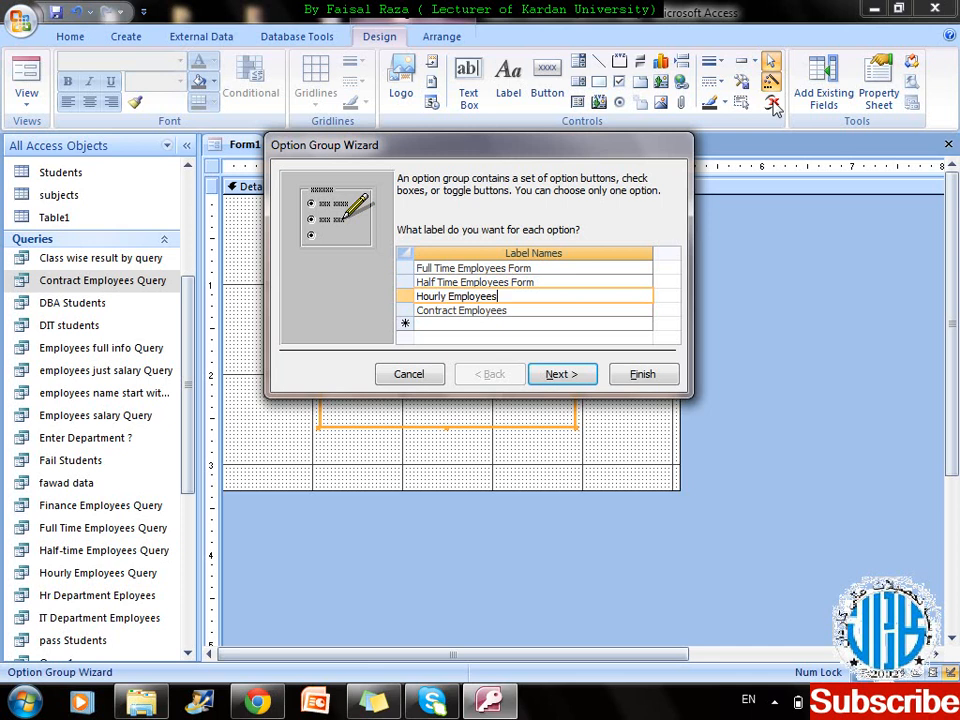
pyautogui.write('Foer')
pyautogui.press('BackSpace')
pyautogui.press('BackSpace')
pyautogui.write('rm')
pyautogui.click(530, 310)
pyautogui.write('Form')
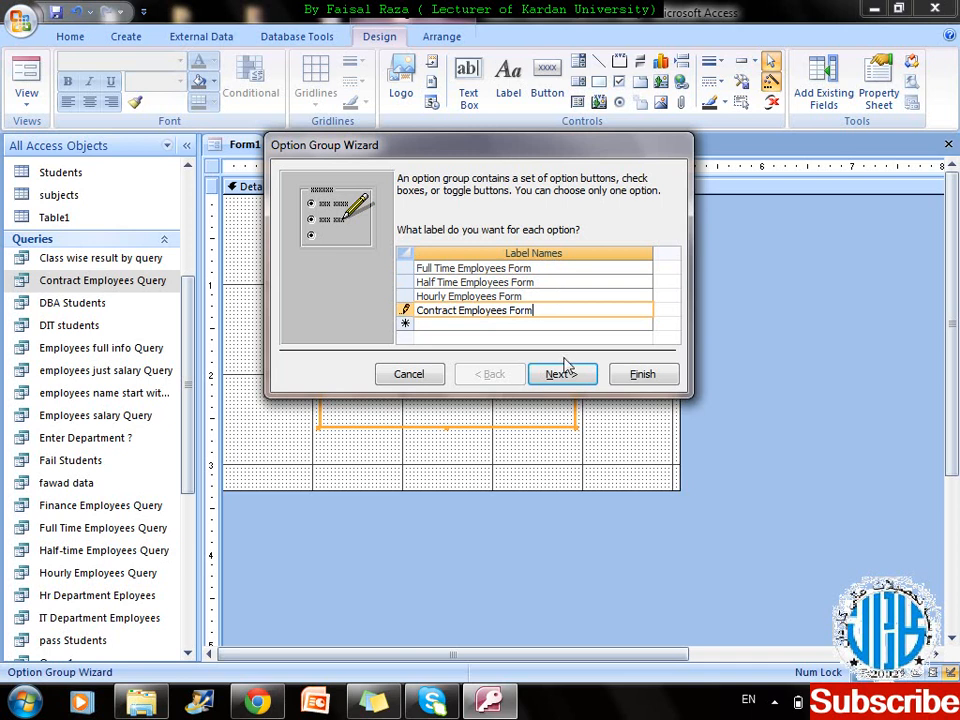
# - Keep Full Time Employees Form as the default choice and accept the values 1 to 4 for the four options
pyautogui.click(565, 373)
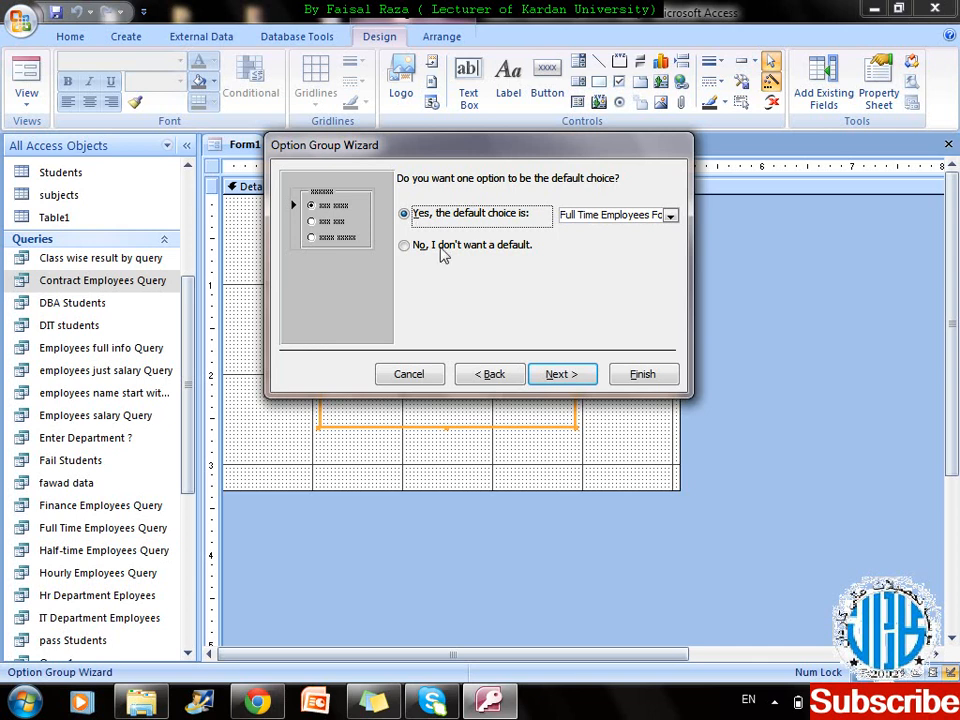
pyautogui.click(536, 255)
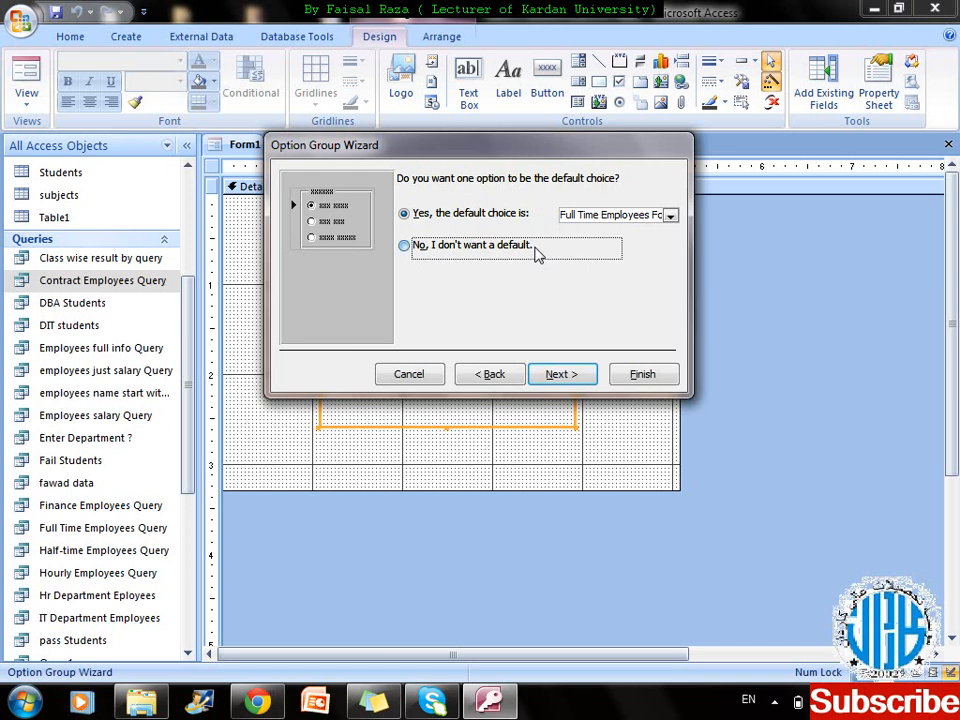
pyautogui.click(558, 374)
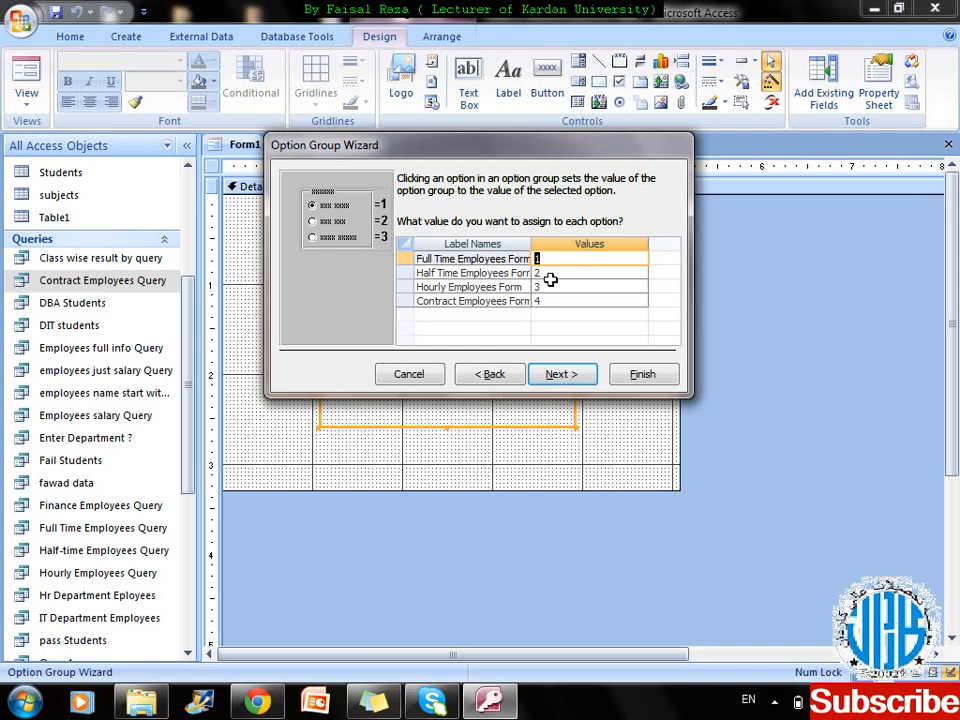
pyautogui.moveTo(531, 251); pyautogui.dragTo(548, 250)
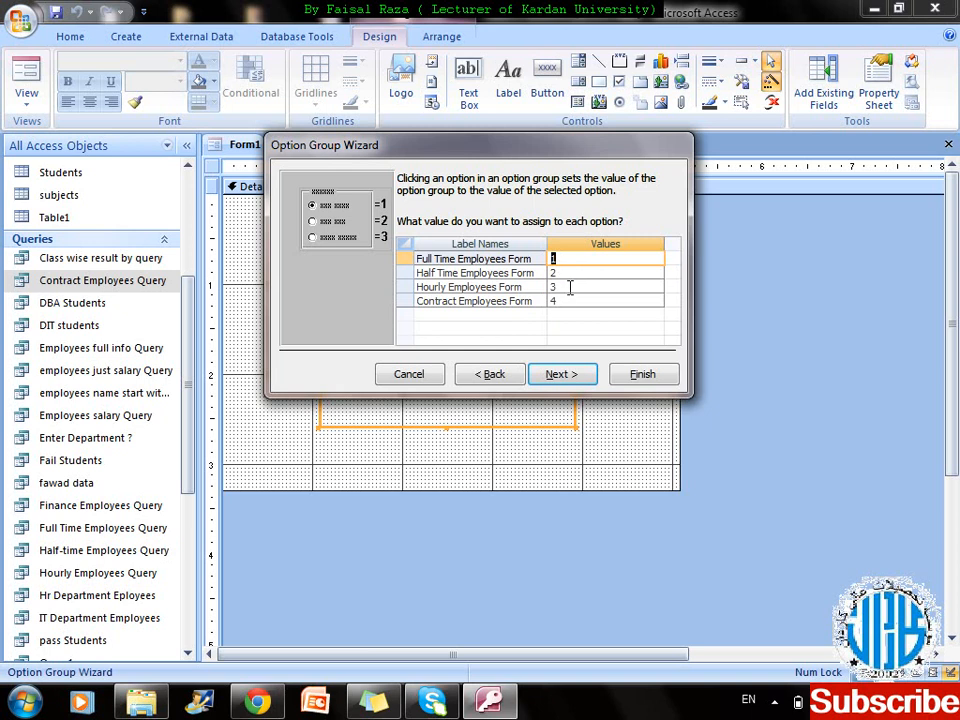
pyautogui.click(568, 376)
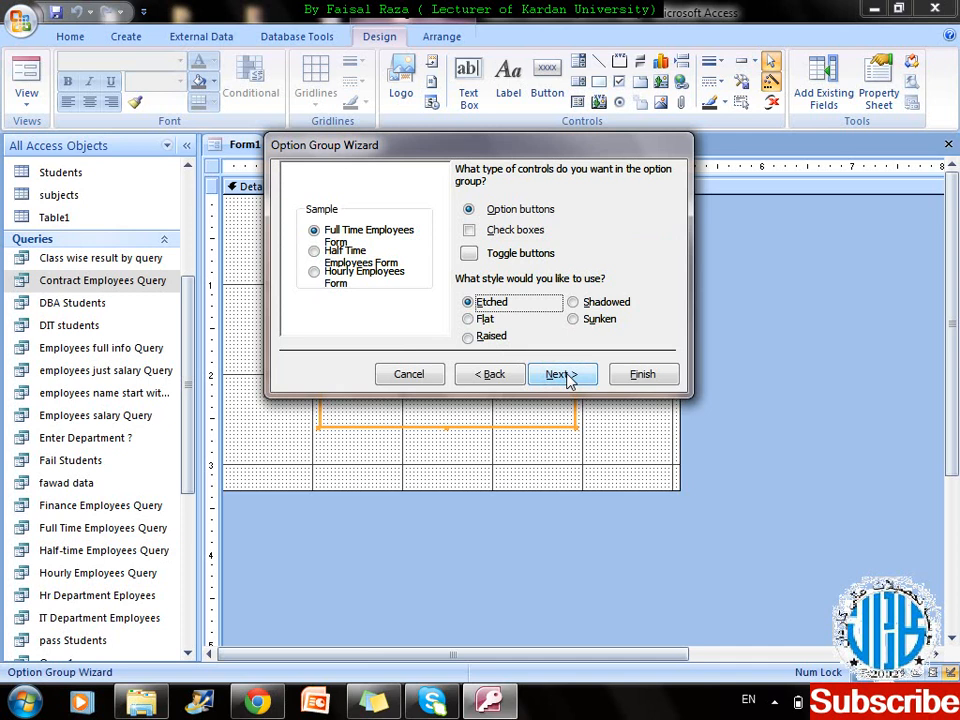
# - Choose option buttons with the Shadowed style and finish the option group with the suggested caption
pyautogui.click(472, 230)
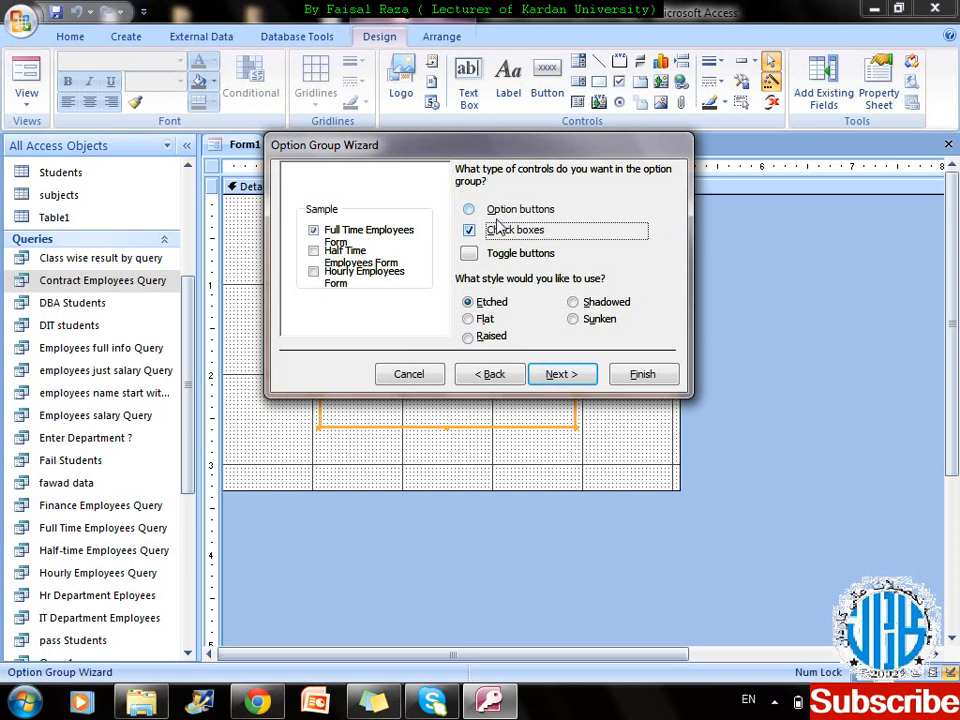
pyautogui.click(469, 254)
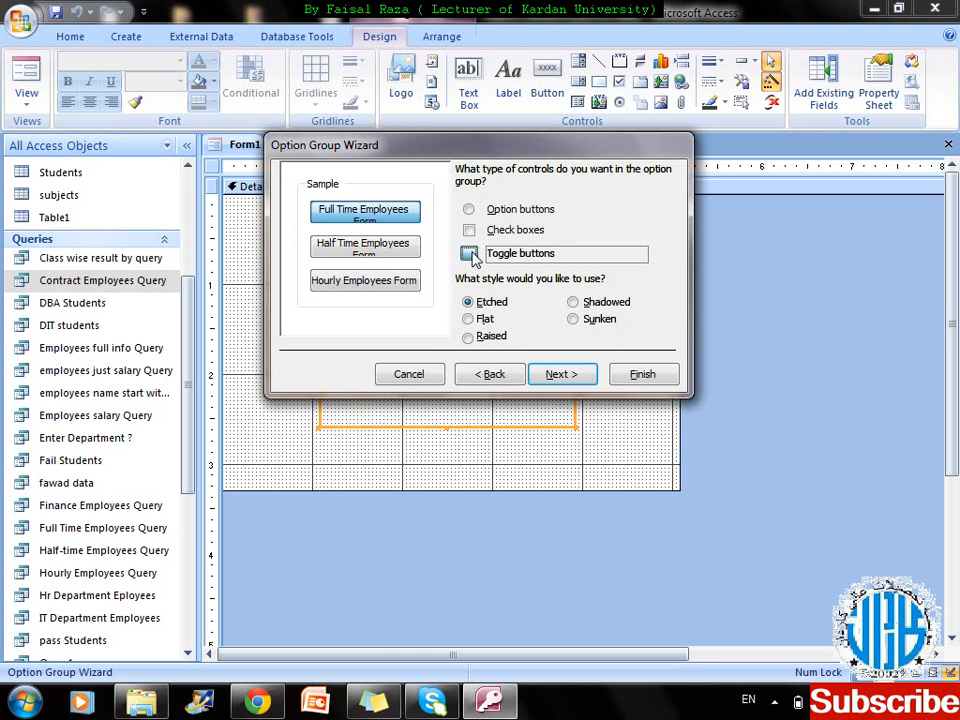
pyautogui.click(471, 211)
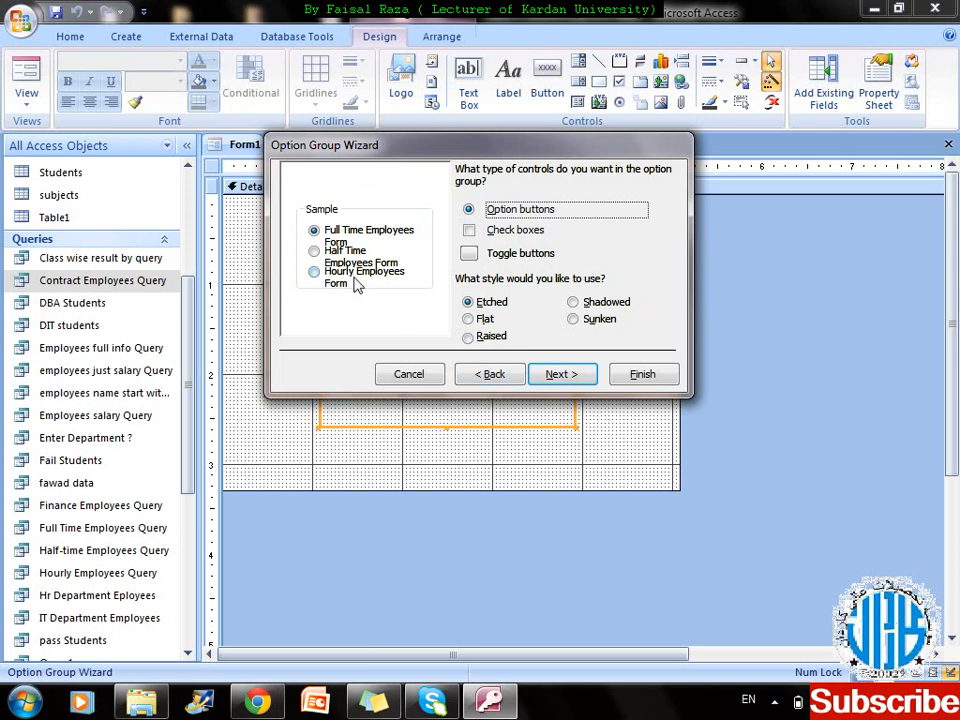
pyautogui.click(484, 318)
pyautogui.click(493, 336)
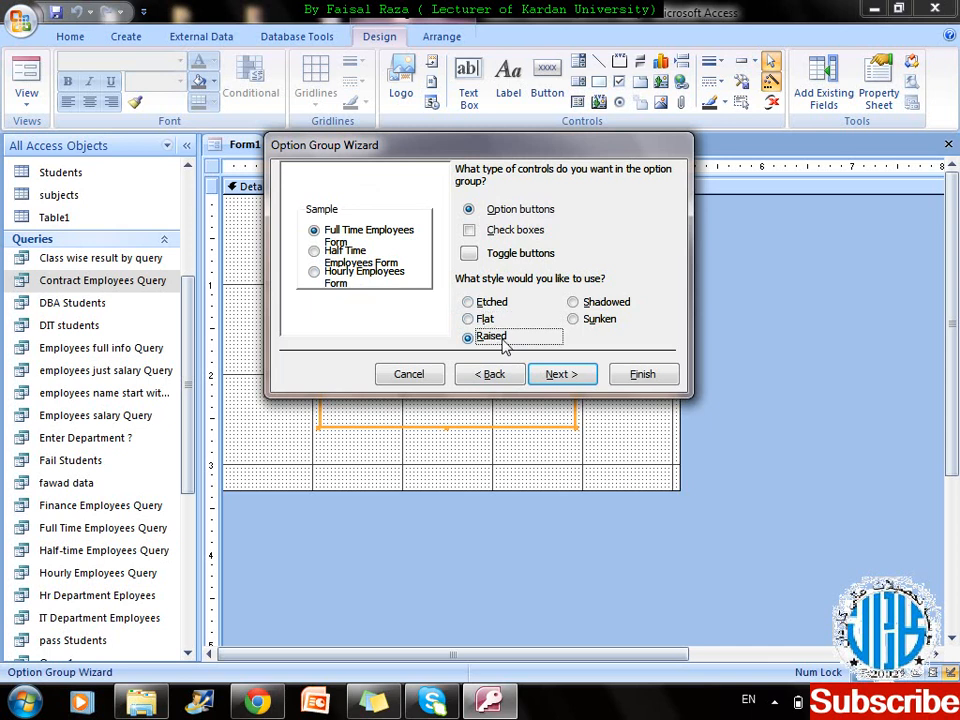
pyautogui.click(587, 306)
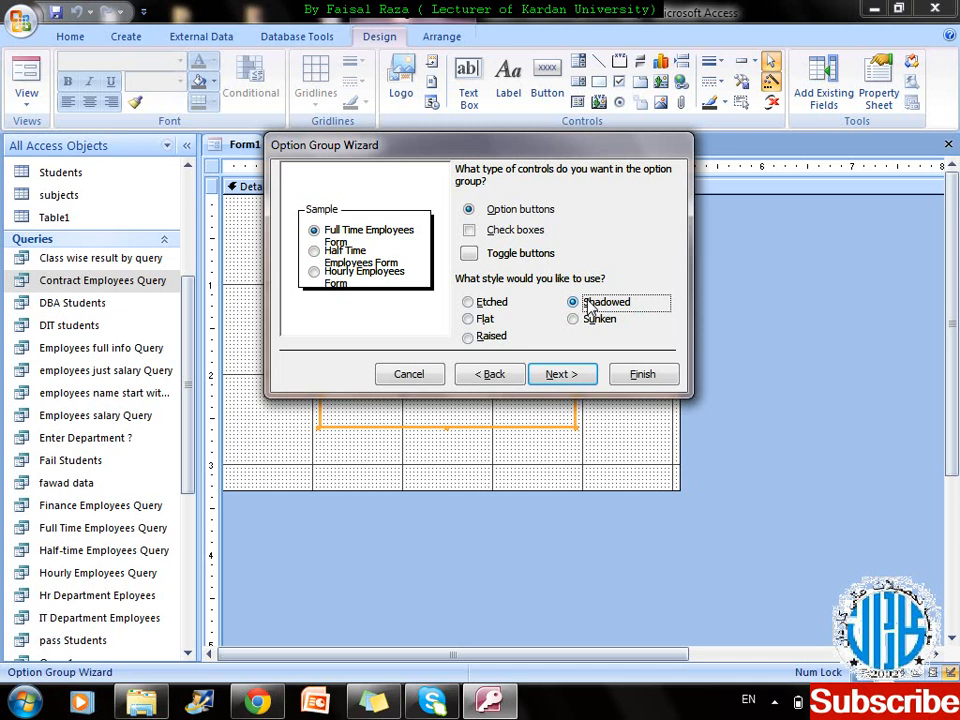
pyautogui.click(562, 374)
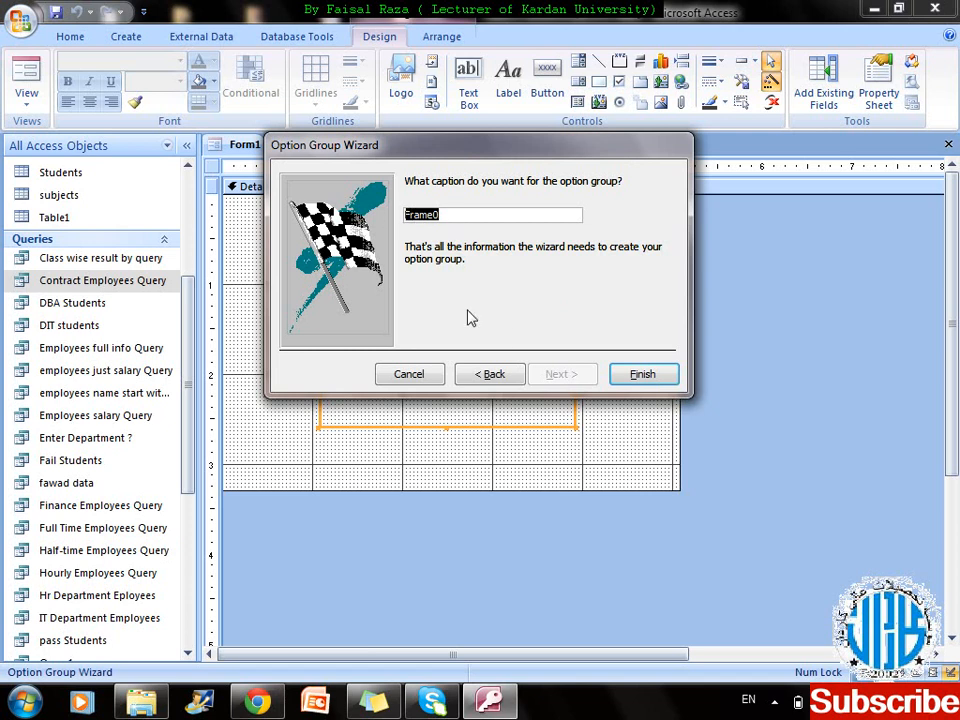
pyautogui.click(640, 375)
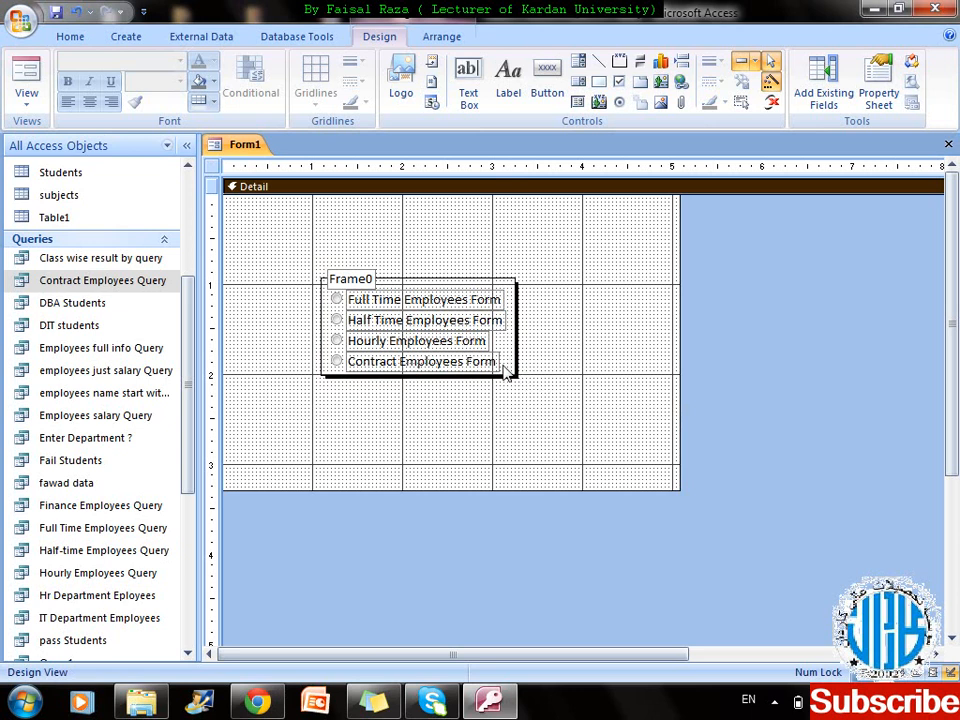
# - Enlarge the option group frame to about 2.4 by 1.3 inches and draw a command button about 1.4 by 0.3 inches below it
pyautogui.moveTo(516, 373); pyautogui.dragTo(542, 397)
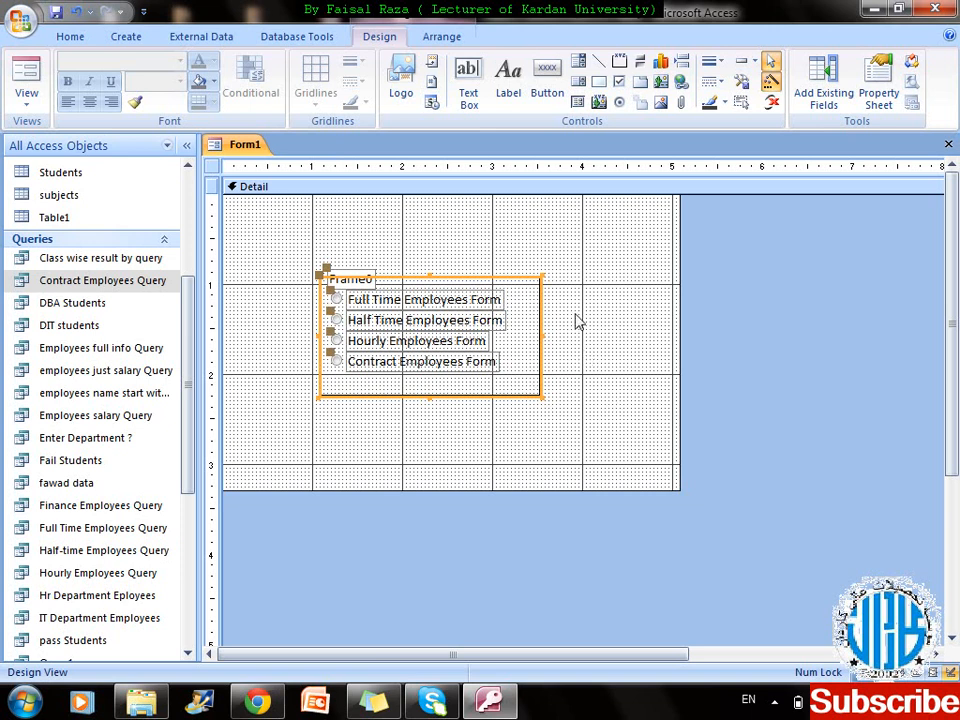
pyautogui.click(574, 308)
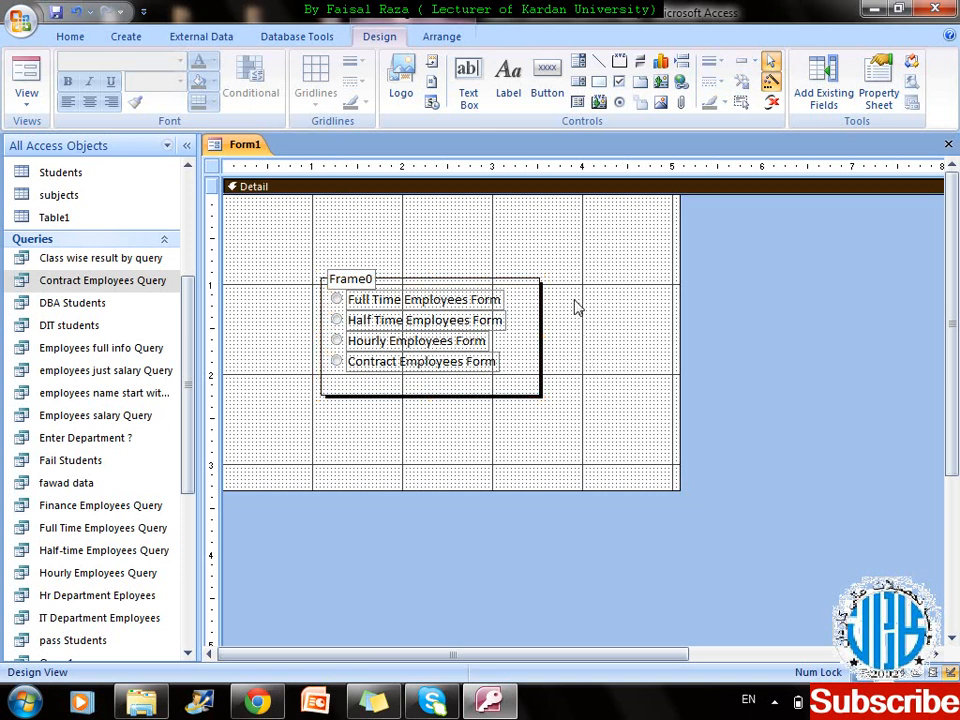
pyautogui.click(553, 82)
pyautogui.moveTo(310, 420); pyautogui.dragTo(436, 449)
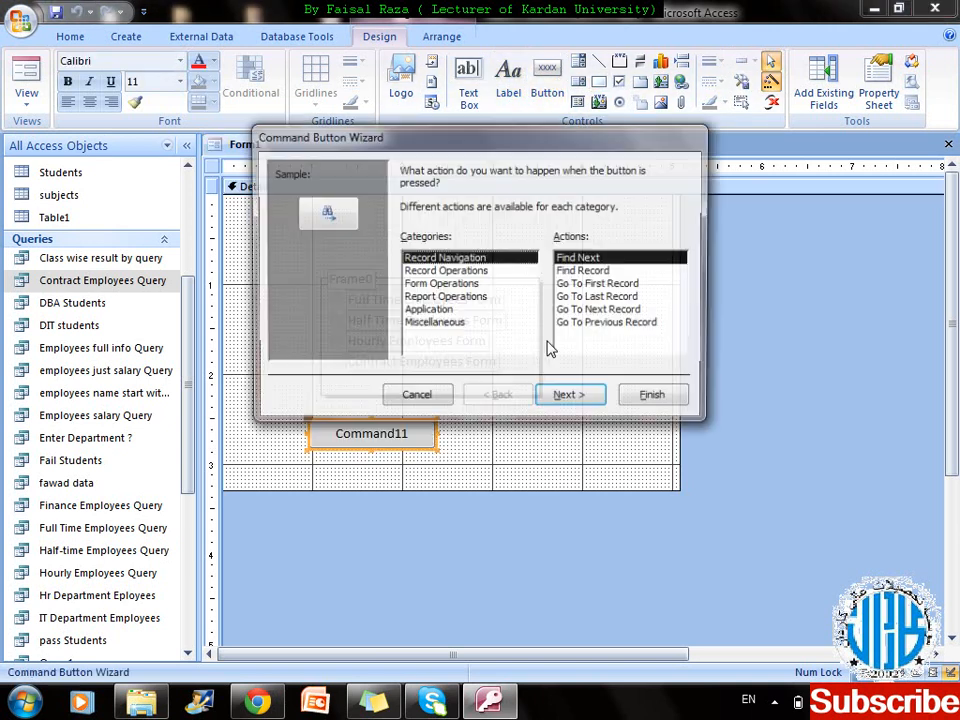
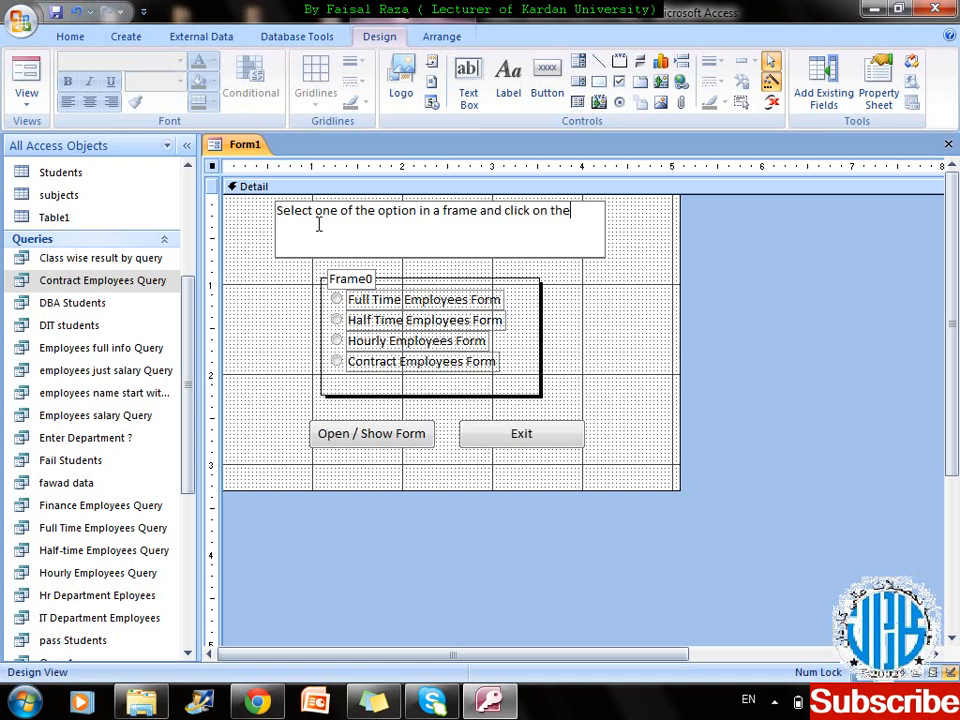
# - Complete the label above the frame as "Select one of the option in a frame and click on the open/ show Form"
pyautogui.write('s')
pyautogui.press('BackSpace')
pyautogui.write('open/ show f')
pyautogui.press('BackSpace')
pyautogui.write('Form')
pyautogui.click(624, 293)
# - Format the instruction label above the frame in bold with font size 18
pyautogui.click(521, 247)
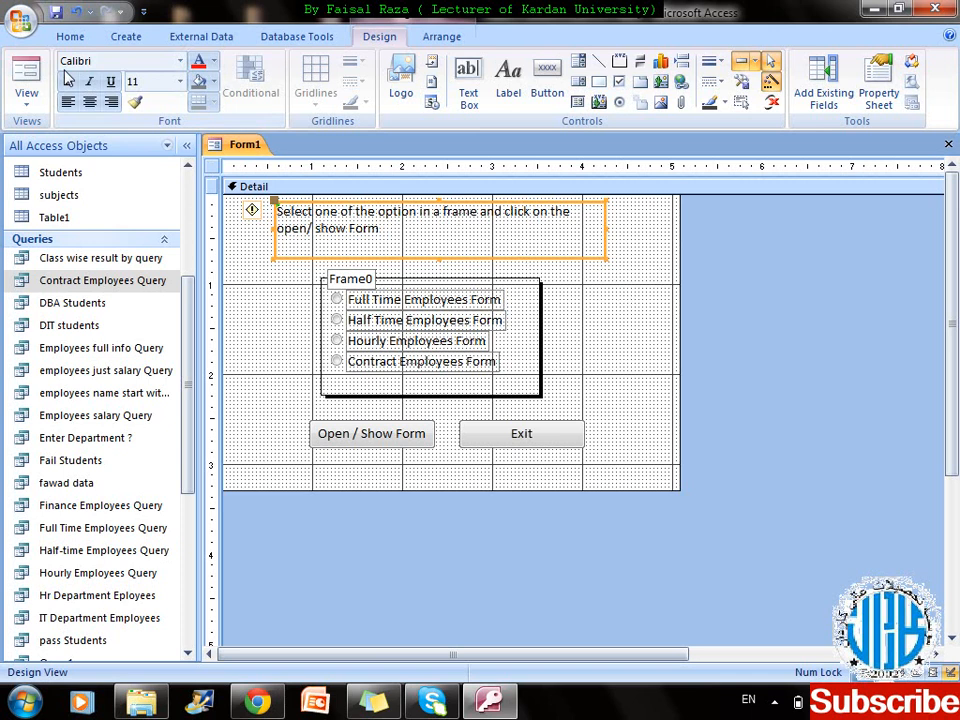
pyautogui.click(180, 81)
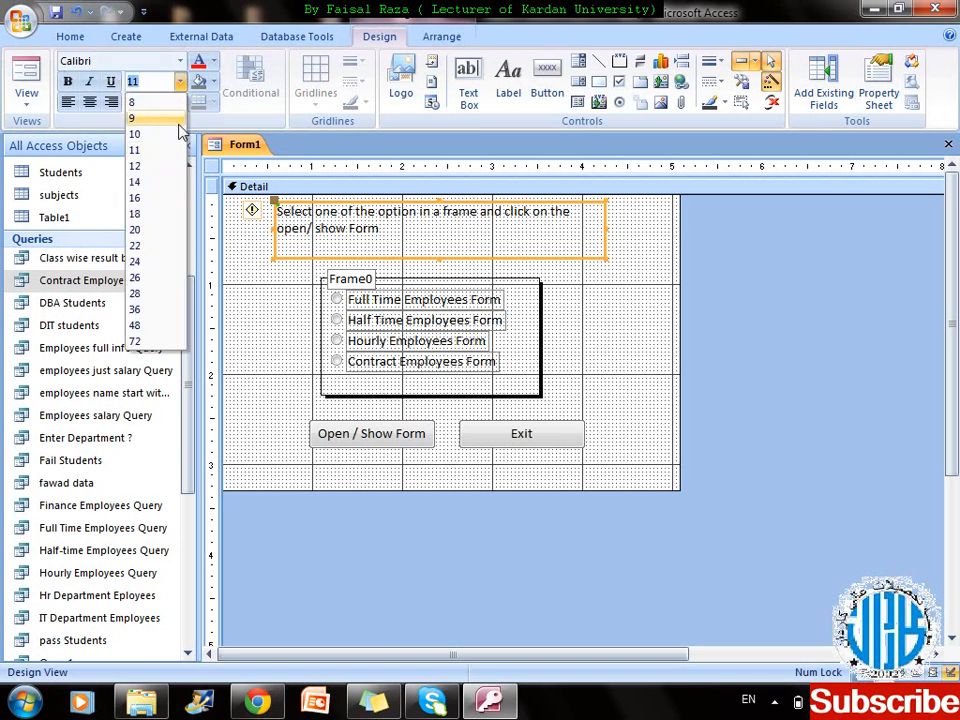
pyautogui.click(150, 216)
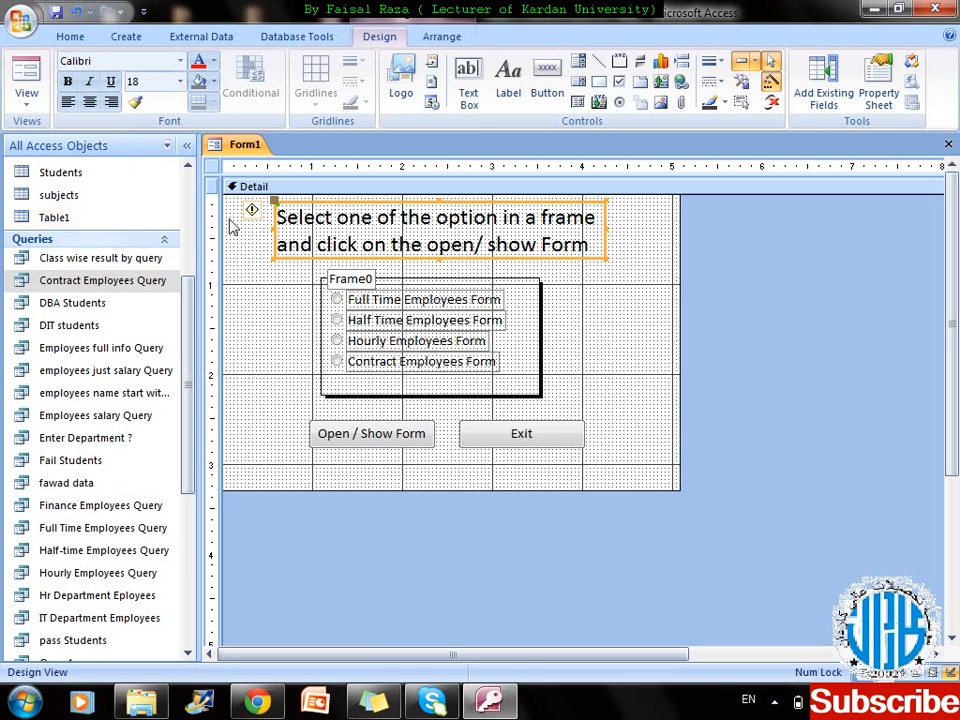
pyautogui.click(67, 81)
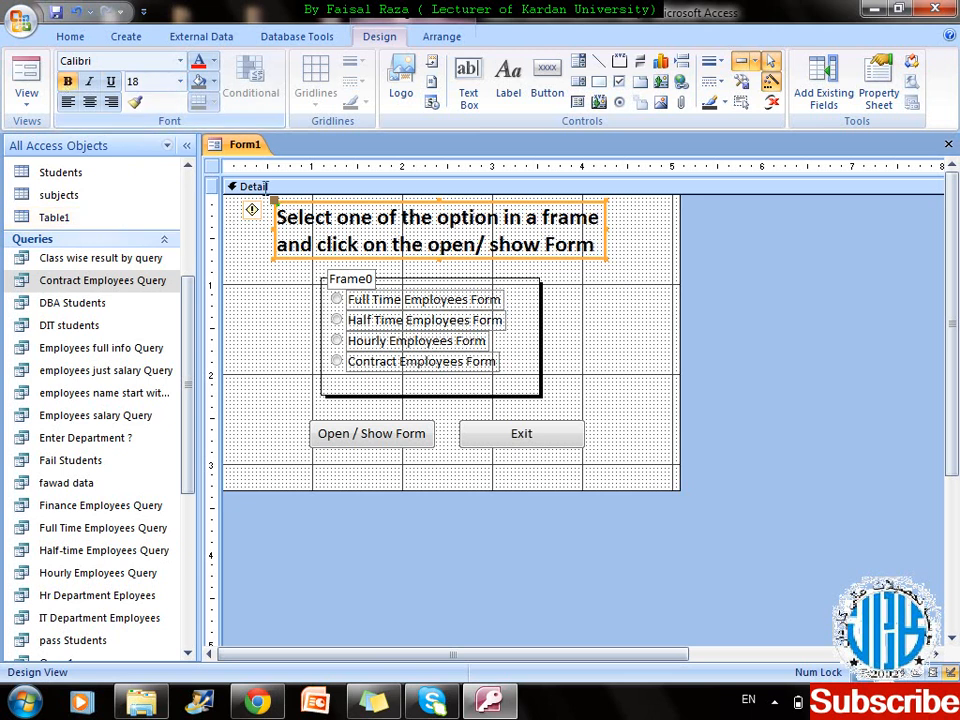
pyautogui.click(515, 342)
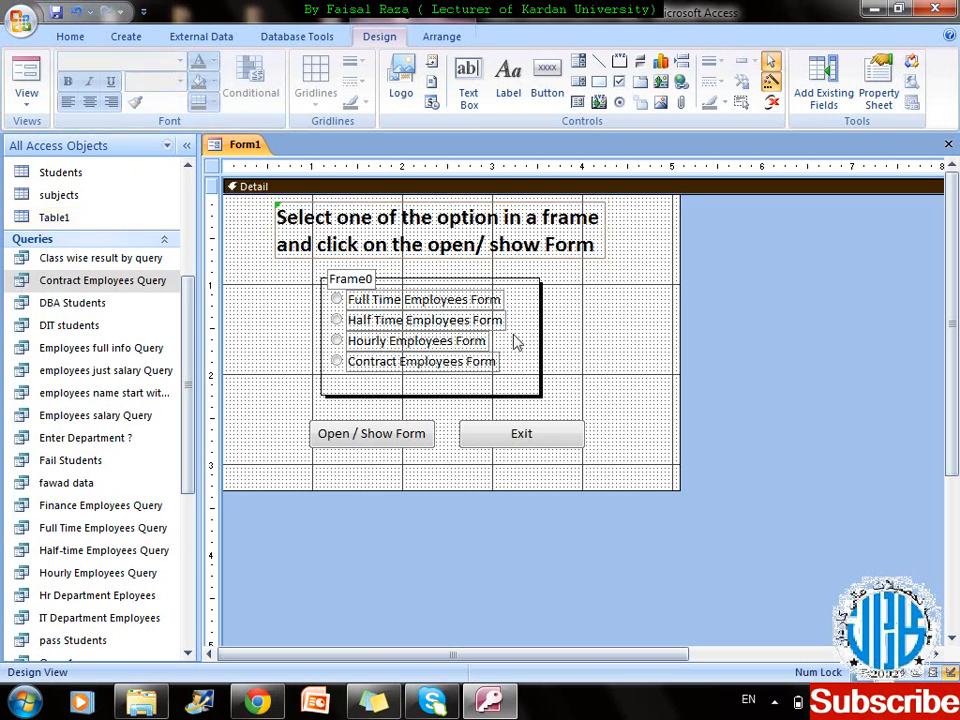
pyautogui.click(462, 262)
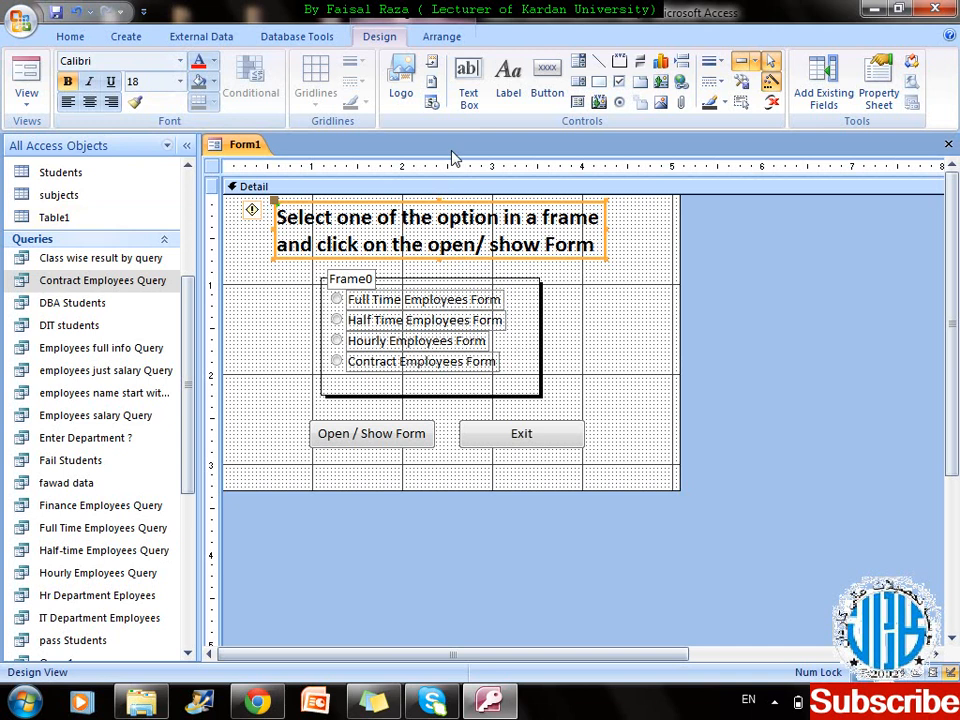
# - Draw a horizontal line about 3.8 inches long between the instruction label and the option group, and make it thick
pyautogui.click(597, 61)
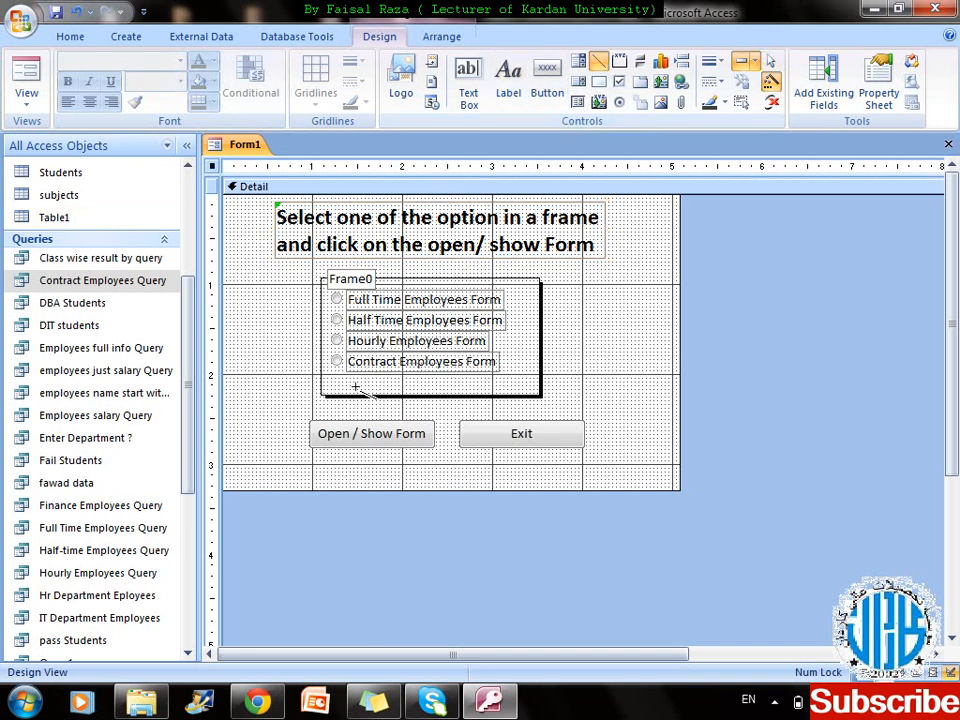
pyautogui.moveTo(267, 271)
pyautogui.mouseDown()
pyautogui.moveTo(600, 249)
pyautogui.moveTo(609, 270)
pyautogui.mouseUp()
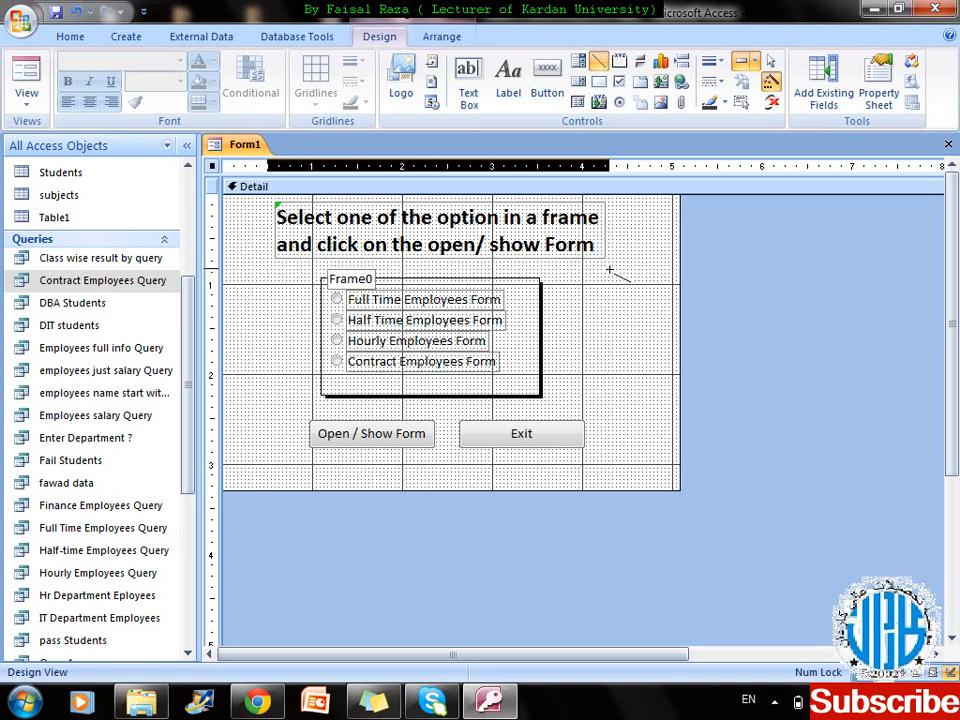
pyautogui.click(614, 299)
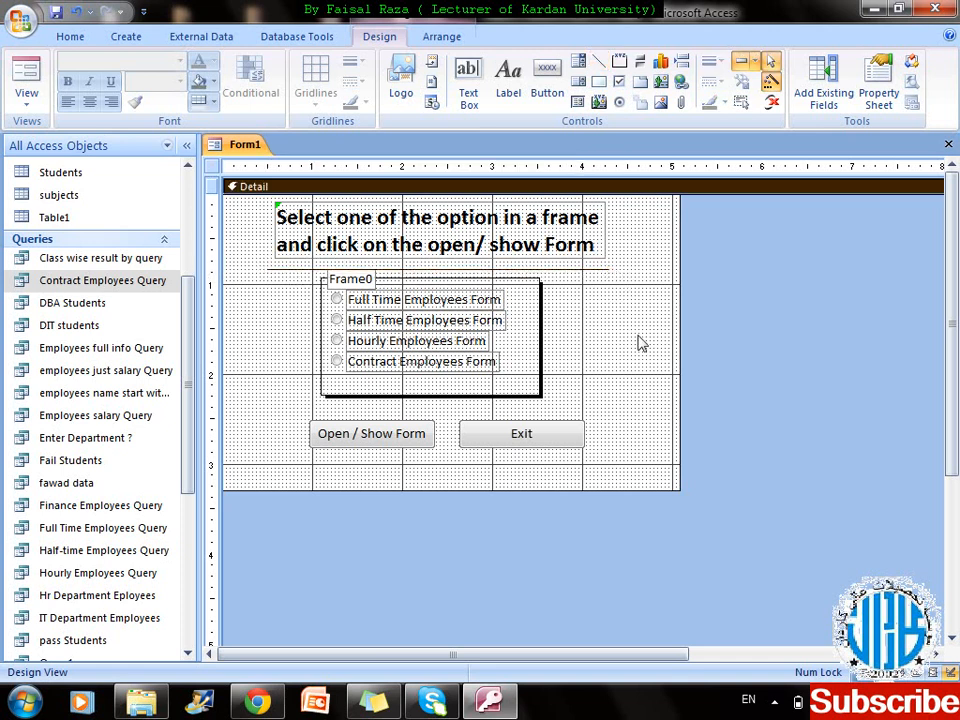
pyautogui.click(580, 269)
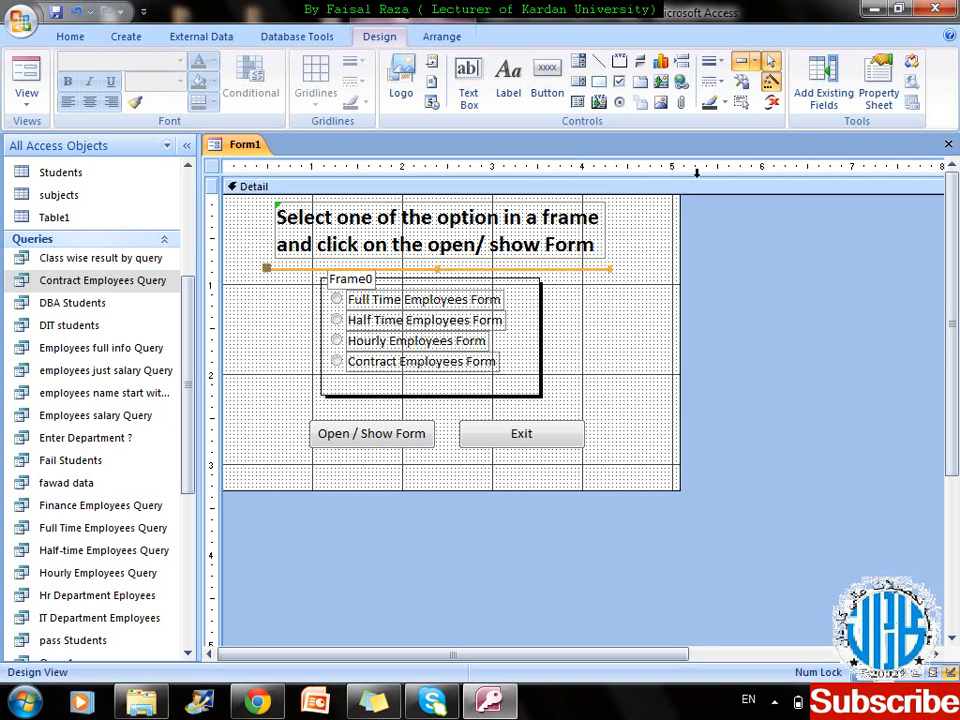
pyautogui.click(712, 61)
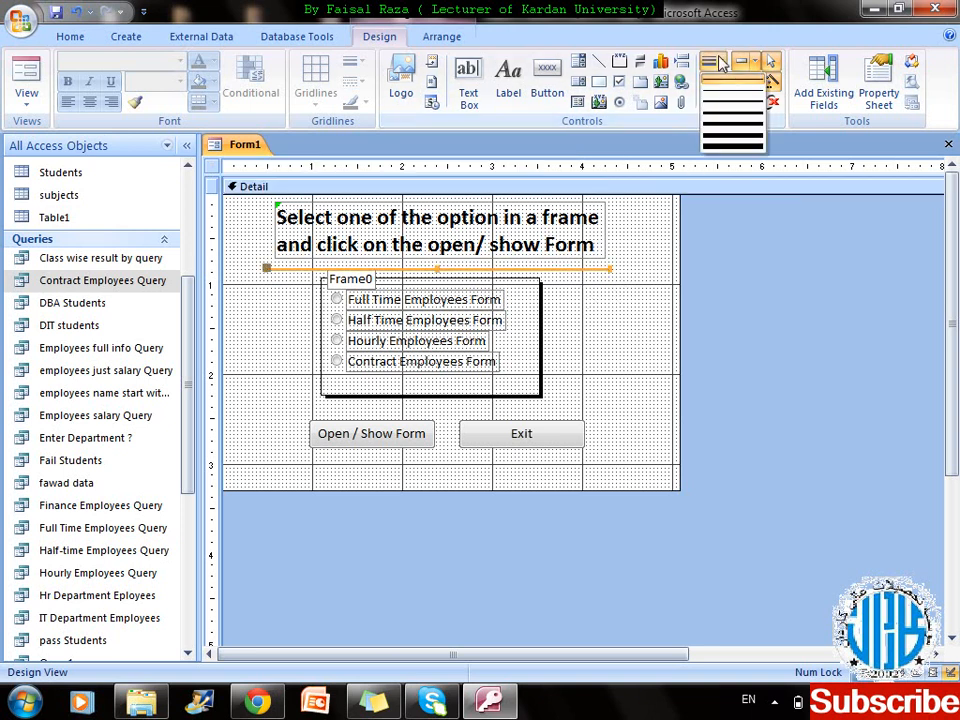
pyautogui.click(716, 130)
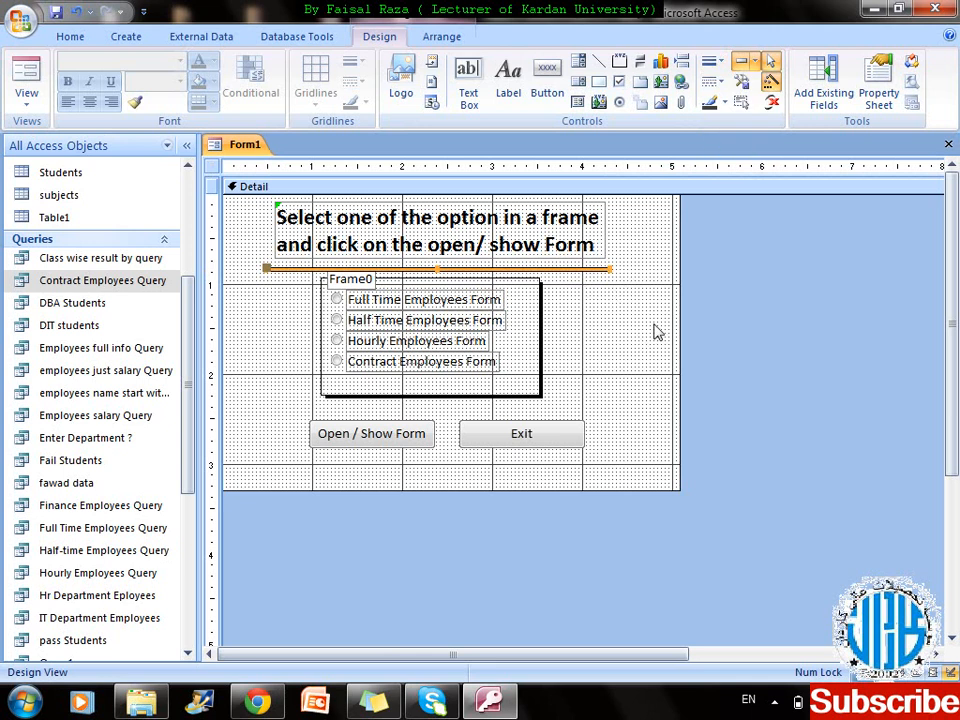
pyautogui.click(652, 331)
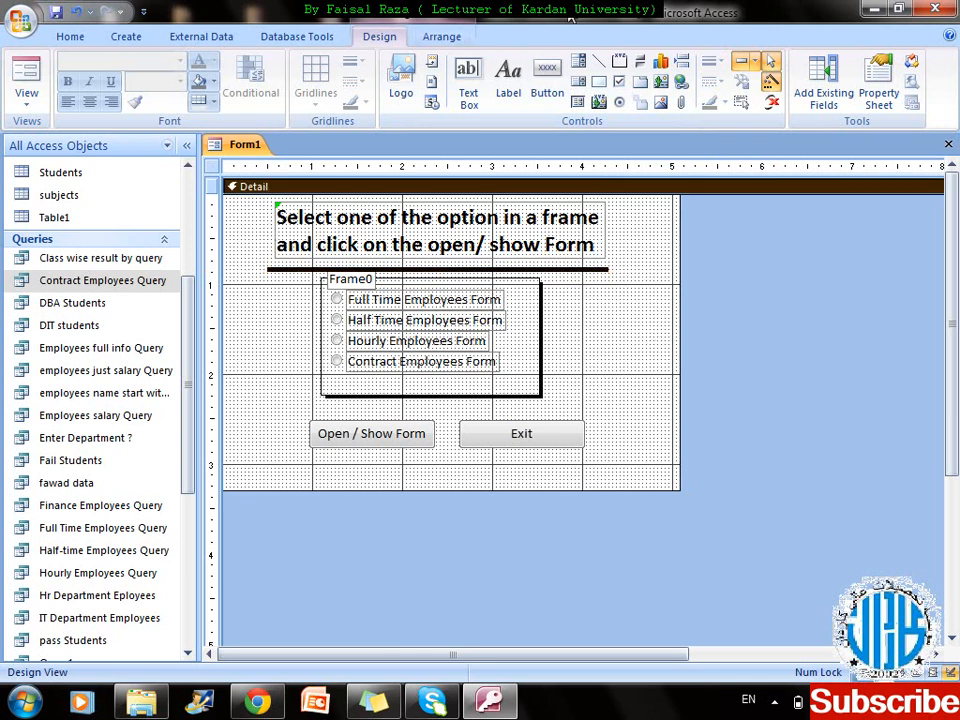
# - Draw a rectangle about 4.3 by 3.2 inches around all the form's controls and give it a thick border
pyautogui.click(599, 85)
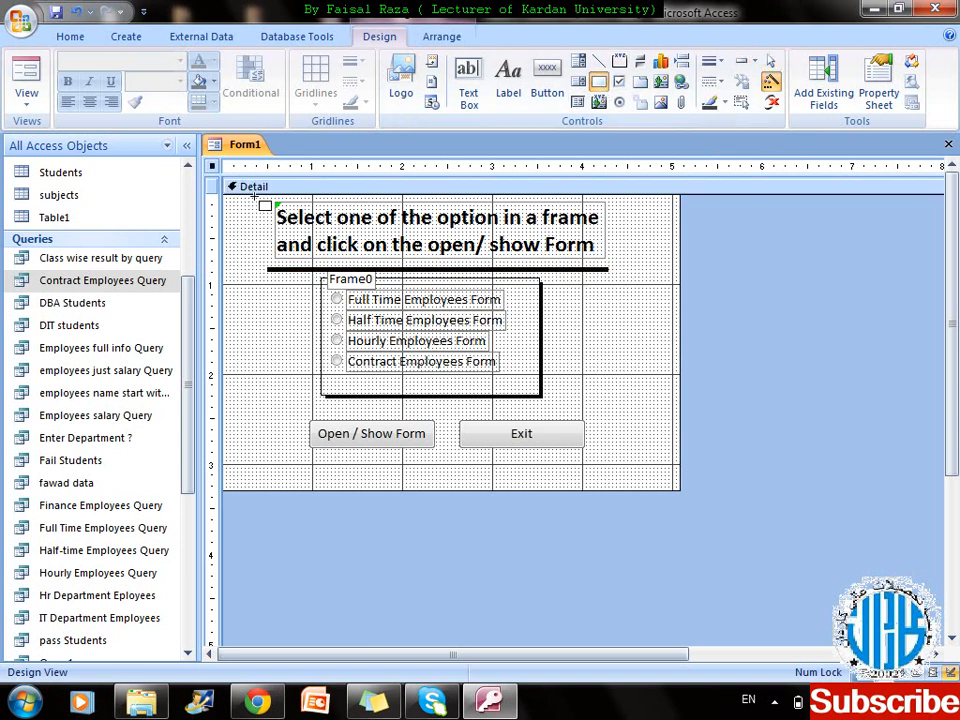
pyautogui.moveTo(256, 199); pyautogui.dragTo(640, 481)
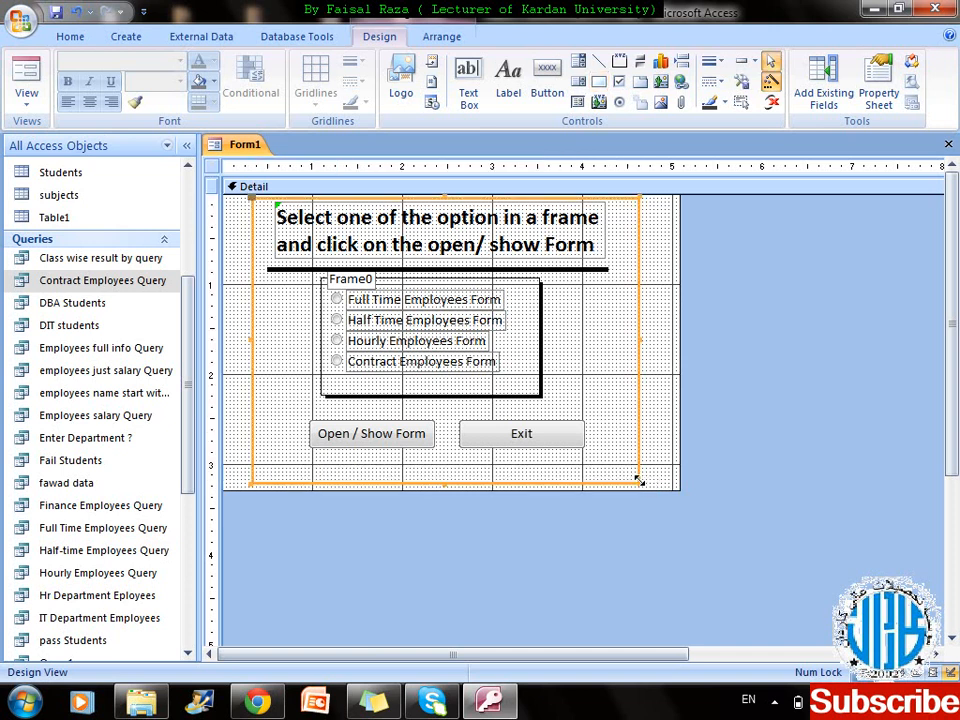
pyautogui.click(712, 61)
pyautogui.click(745, 124)
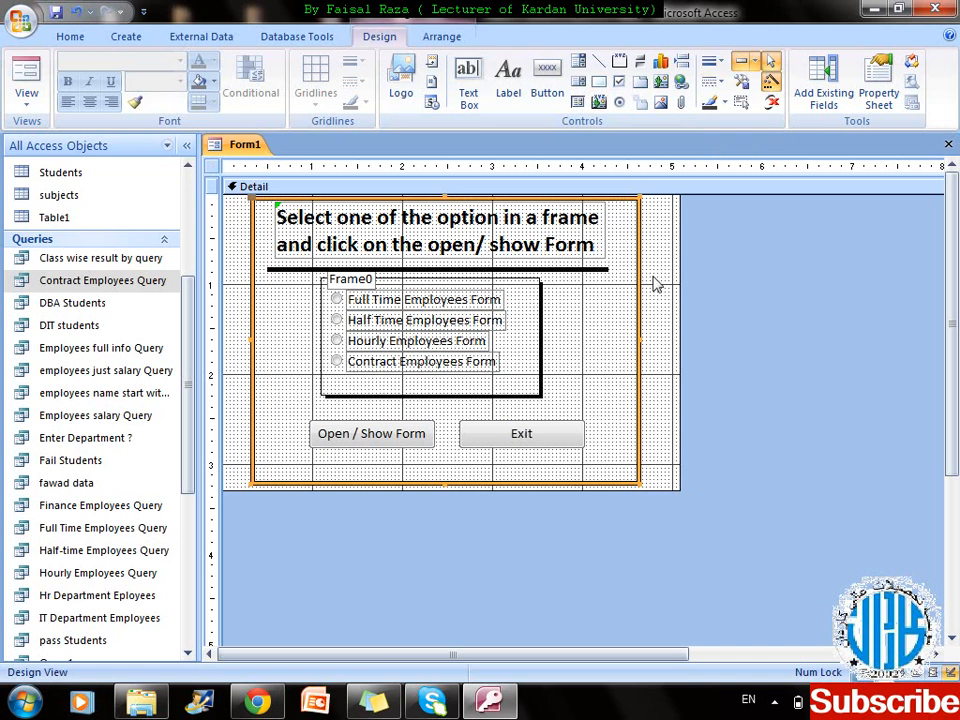
pyautogui.click(655, 284)
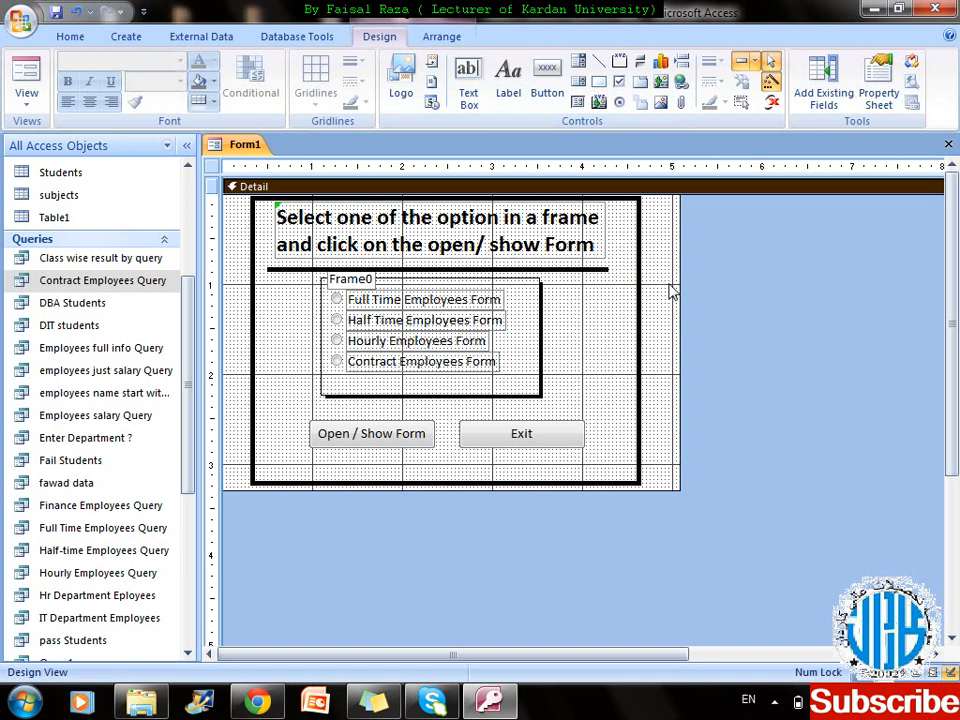
# - Display Form1 in Form view and try out the employee options and the Open / Show Form button
pyautogui.click(374, 437)
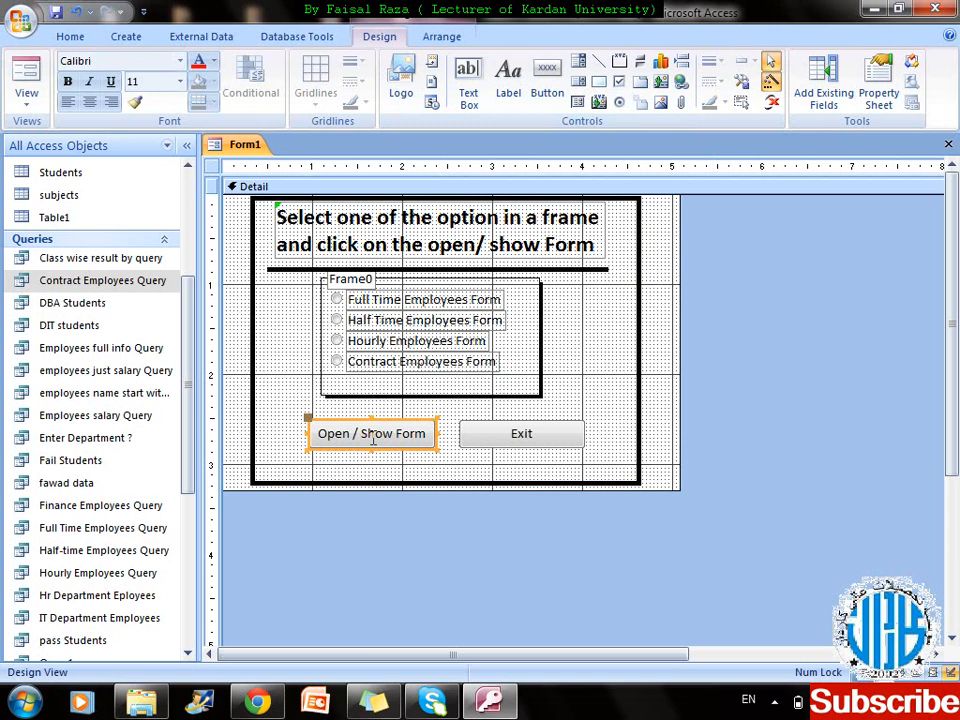
pyautogui.press('F5')
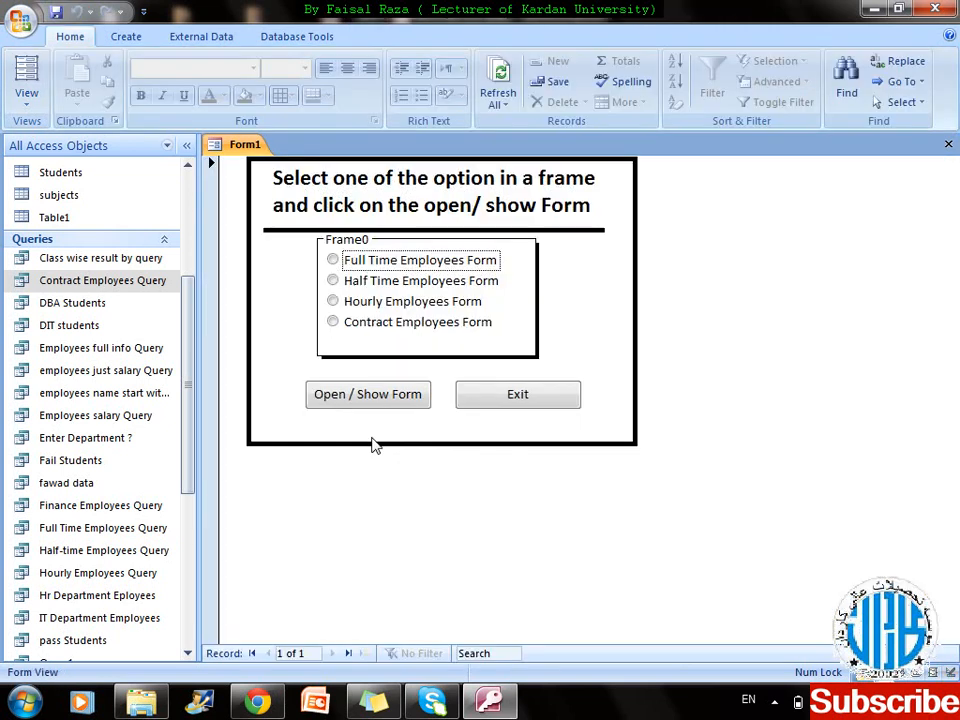
pyautogui.click(386, 281)
pyautogui.click(372, 266)
pyautogui.click(376, 306)
pyautogui.press('Up')
pyautogui.click(377, 396)
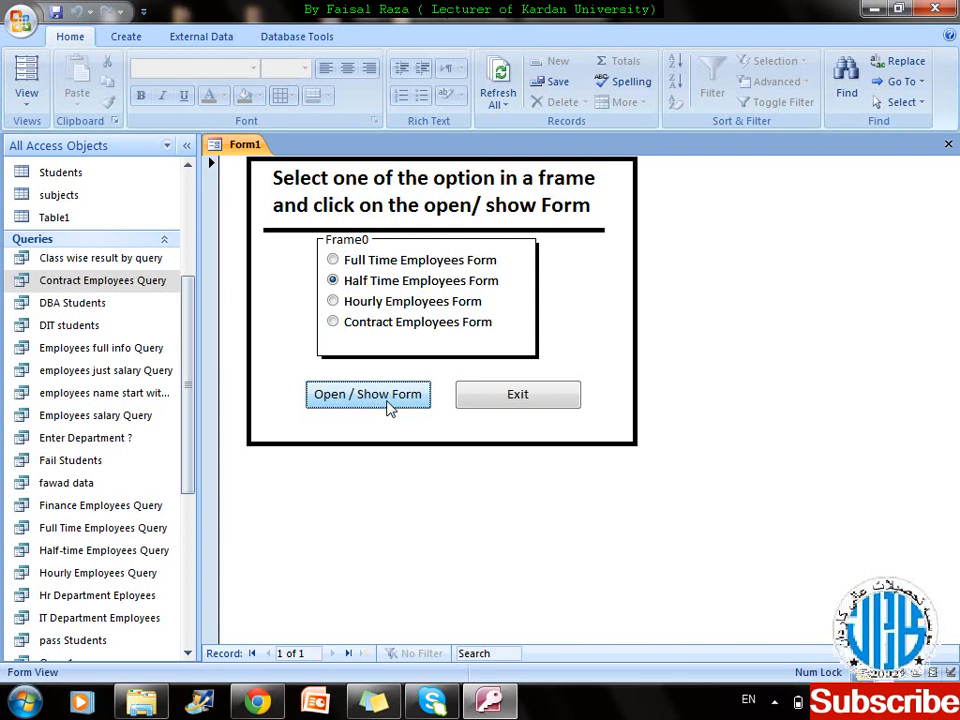
# - Return Form1 to Design view and open the Macro Builder for the Open / Show Form button's click event
pyautogui.click(20, 88)
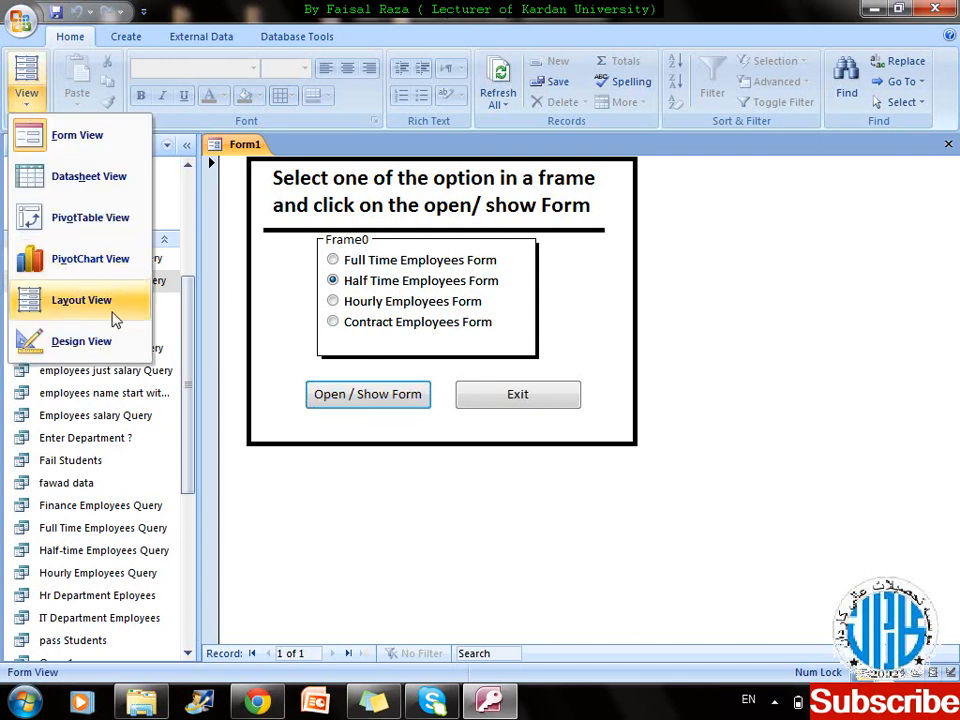
pyautogui.click(96, 343)
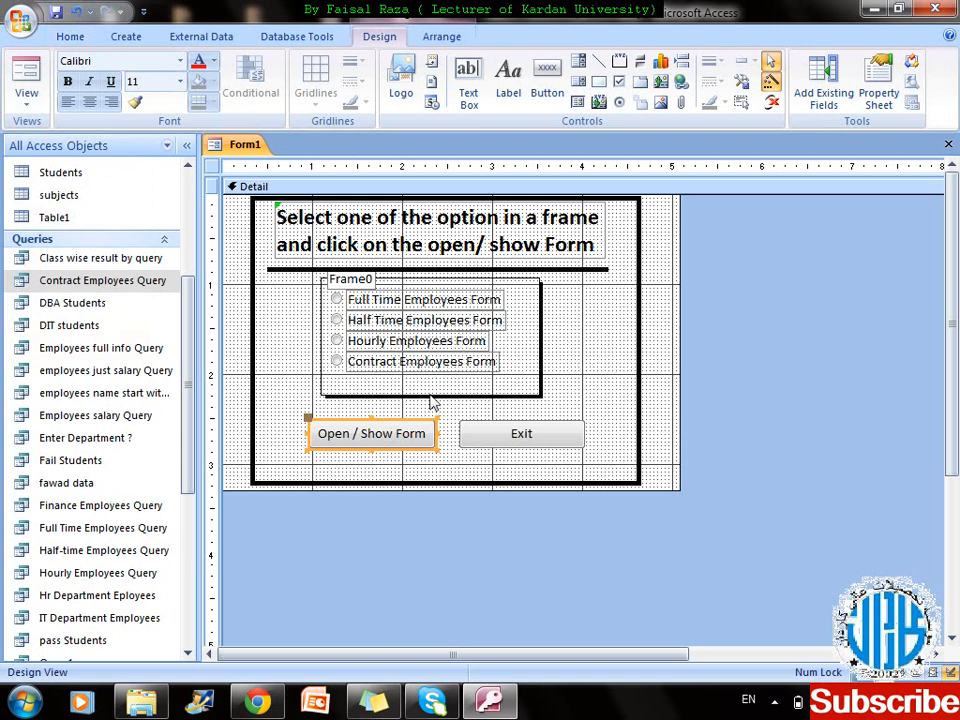
pyautogui.rightClick(381, 441)
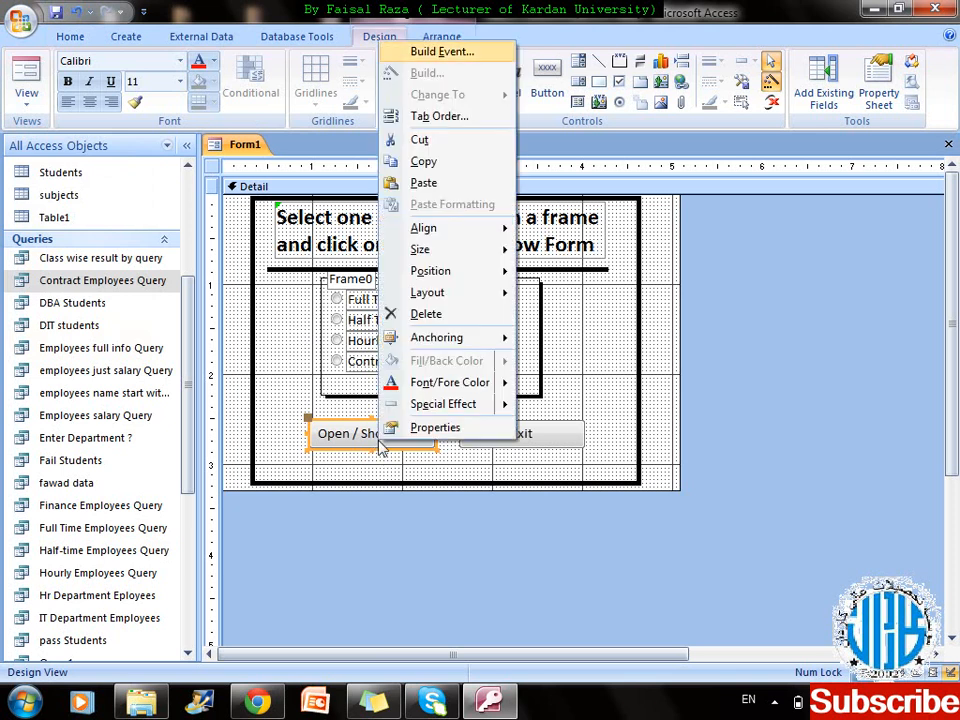
pyautogui.press('Return')
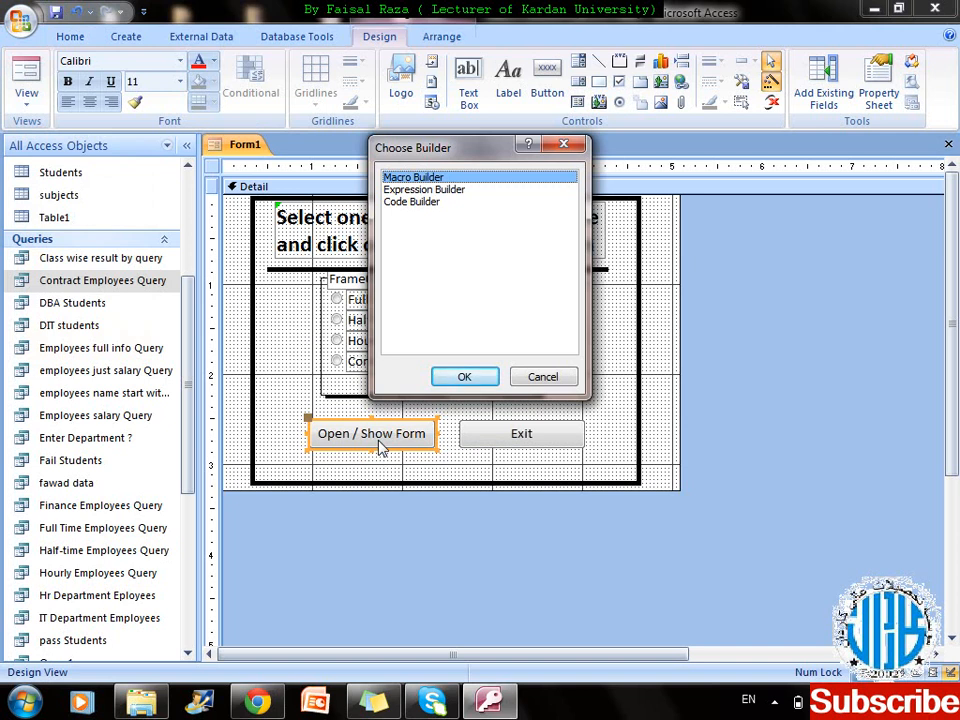
pyautogui.press('Return')
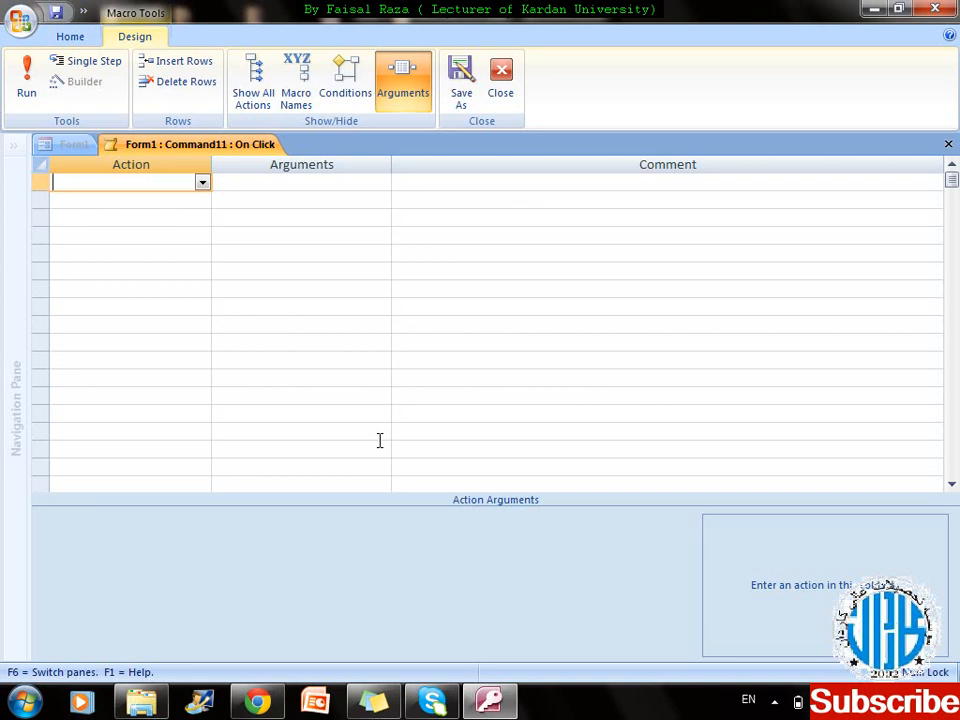
# - Add an OpenForm action for the Full Time Employees Form to the macro, then close it and save the changes
pyautogui.click(202, 183)
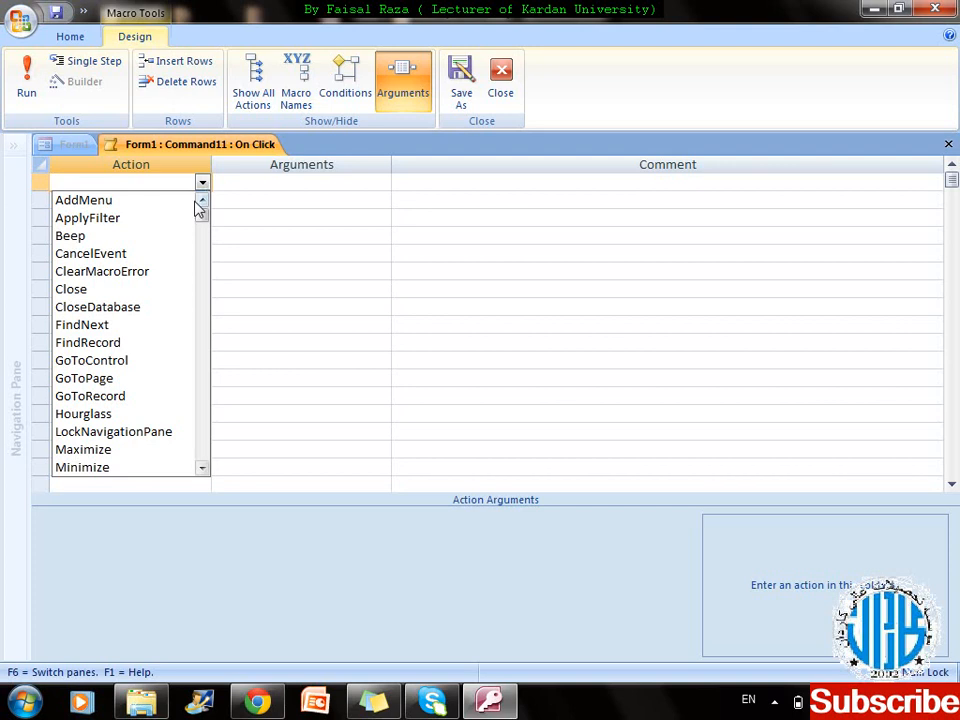
pyautogui.write('openForm')
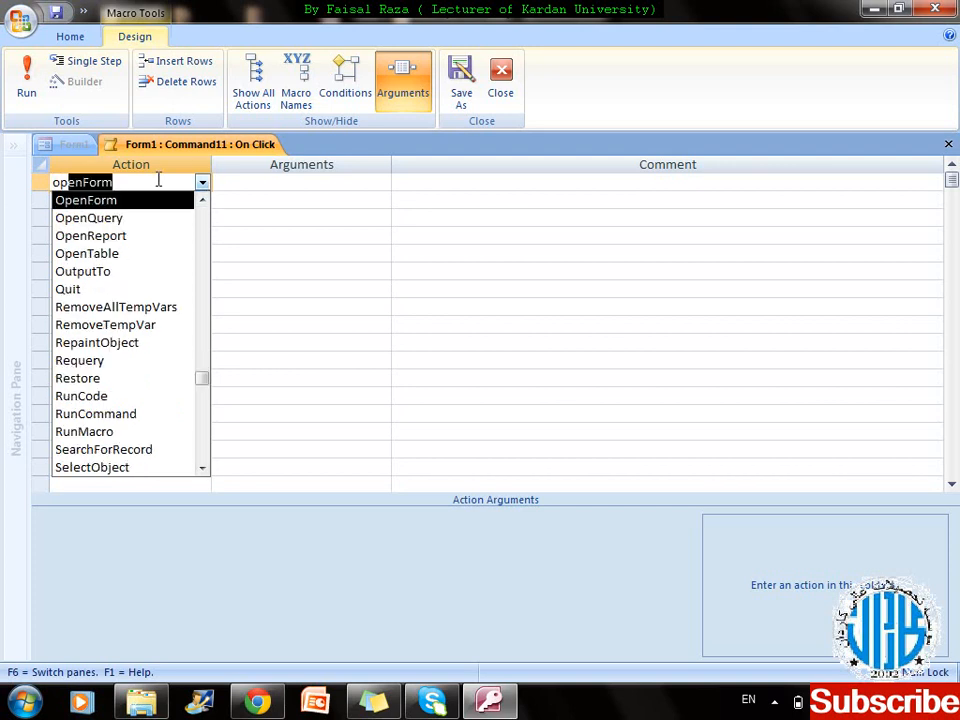
pyautogui.press('Return')
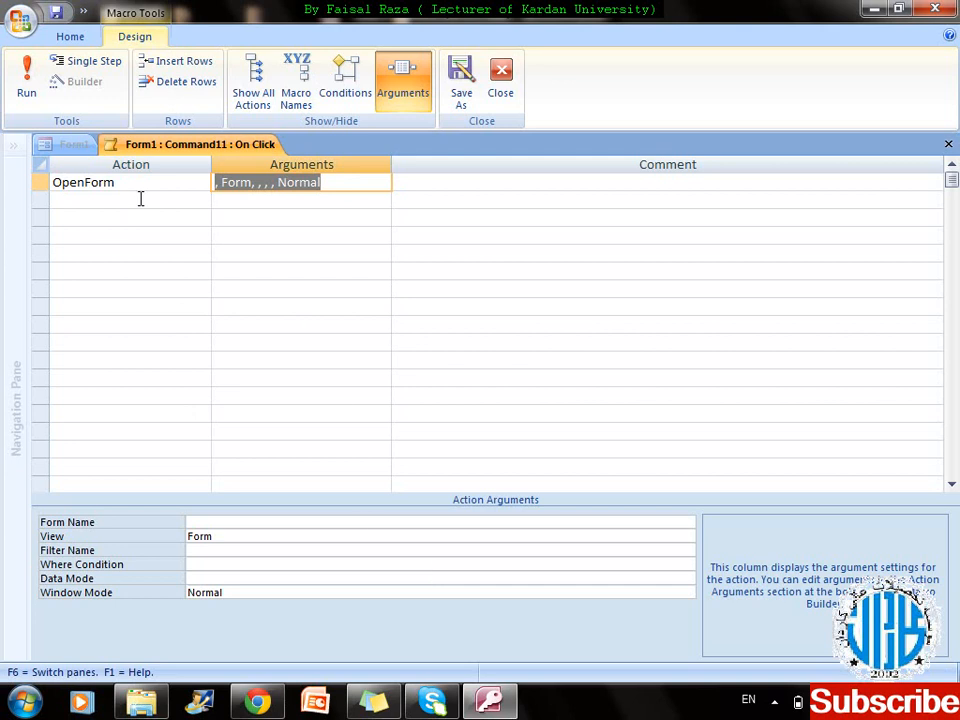
pyautogui.click(339, 525)
pyautogui.click(687, 522)
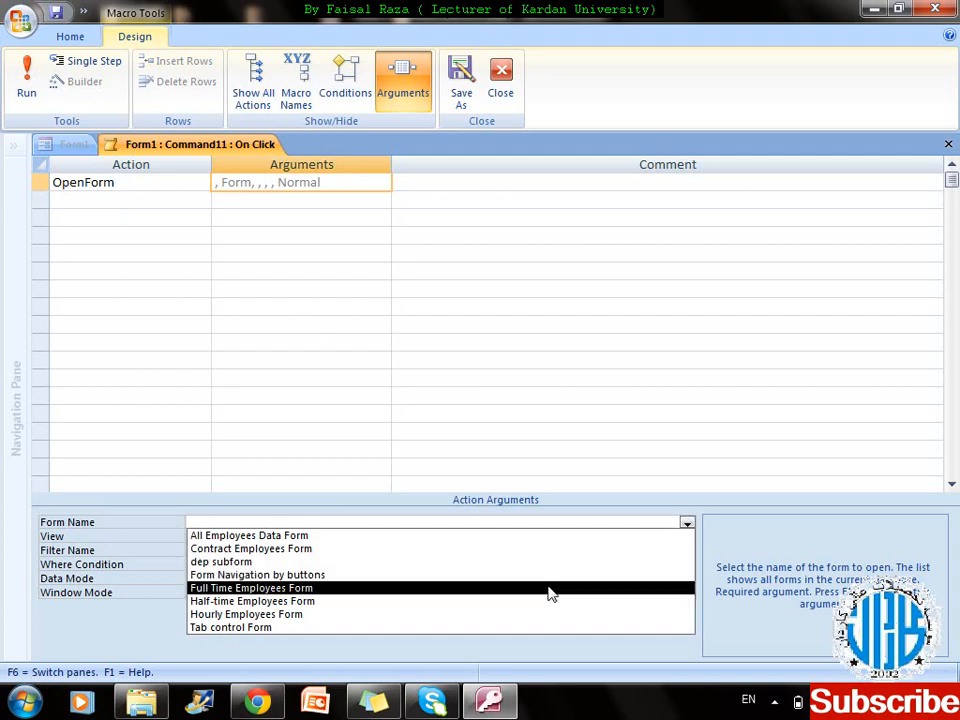
pyautogui.click(548, 593)
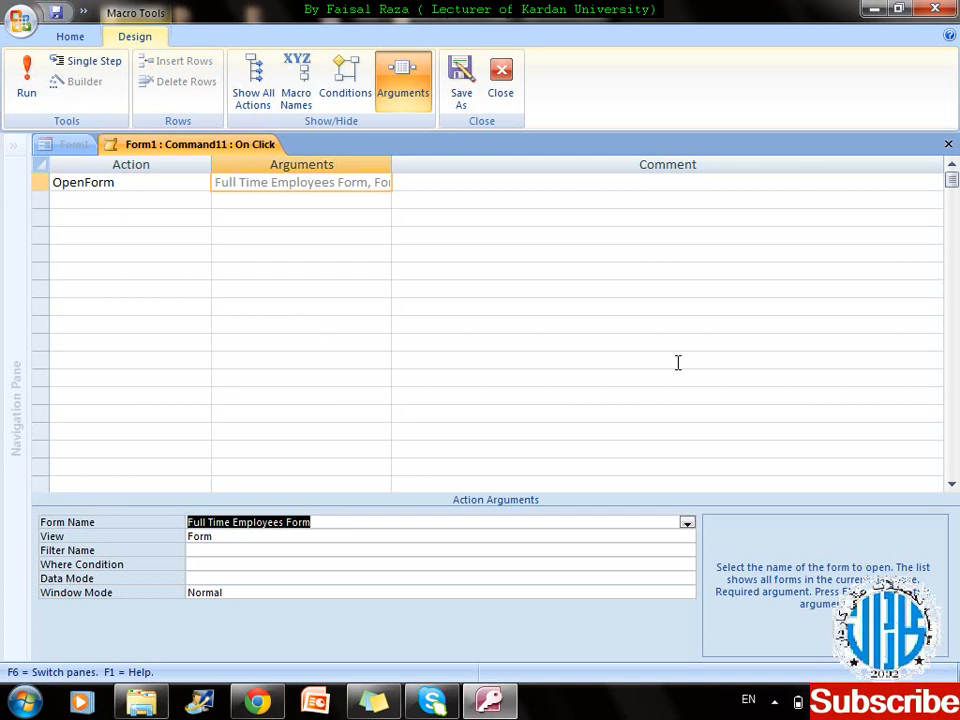
pyautogui.hotkey('ctrl', 'w')
pyautogui.press('Return')
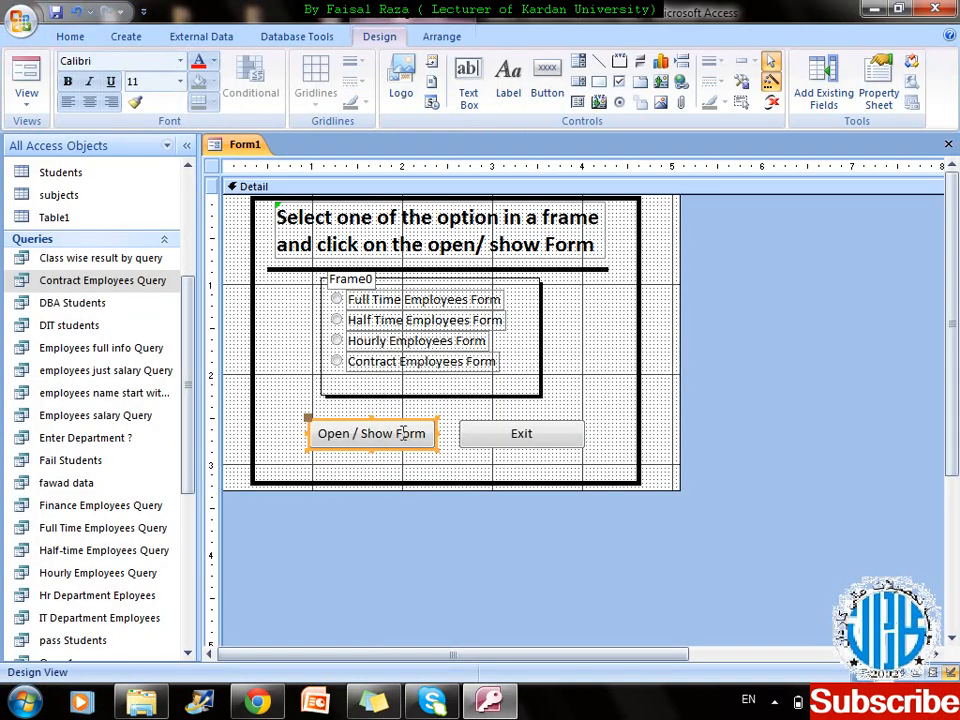
# - Test the Open / Show Form button in Form view with the Contract Employees Form option, then close the opened form
pyautogui.press('F5')
pyautogui.click(370, 303)
pyautogui.click(375, 330)
pyautogui.click(373, 281)
pyautogui.click(373, 260)
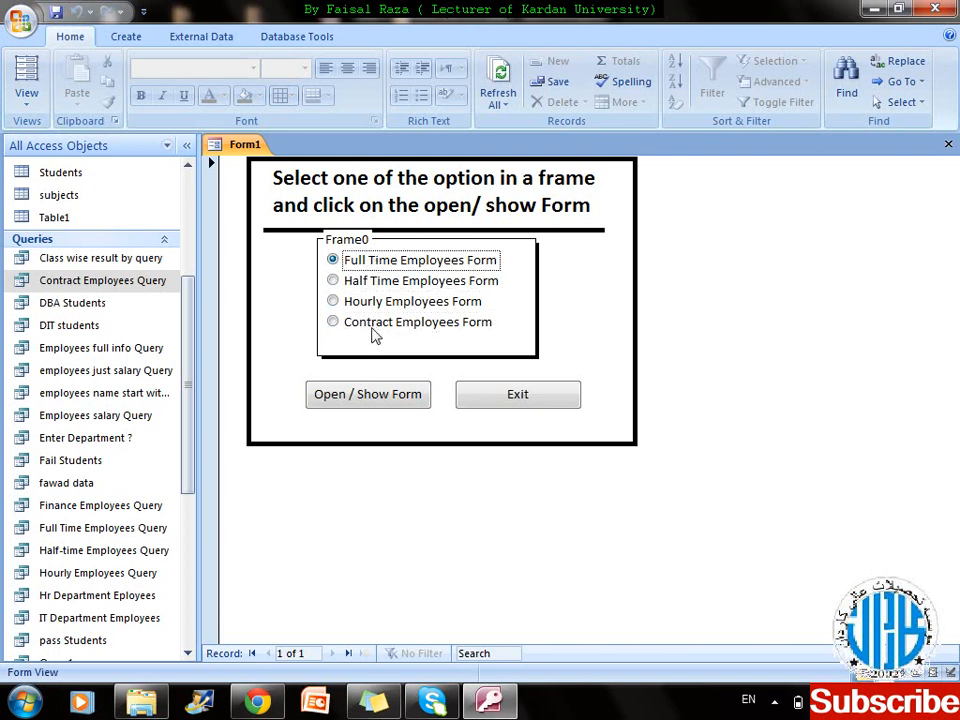
pyautogui.click(384, 324)
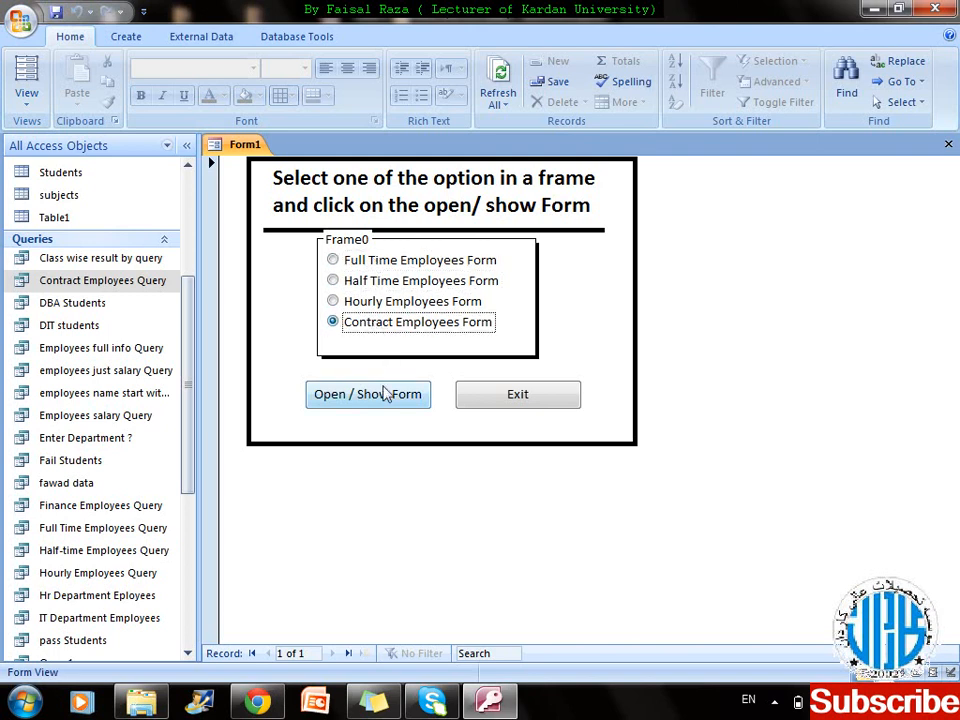
pyautogui.click(386, 394)
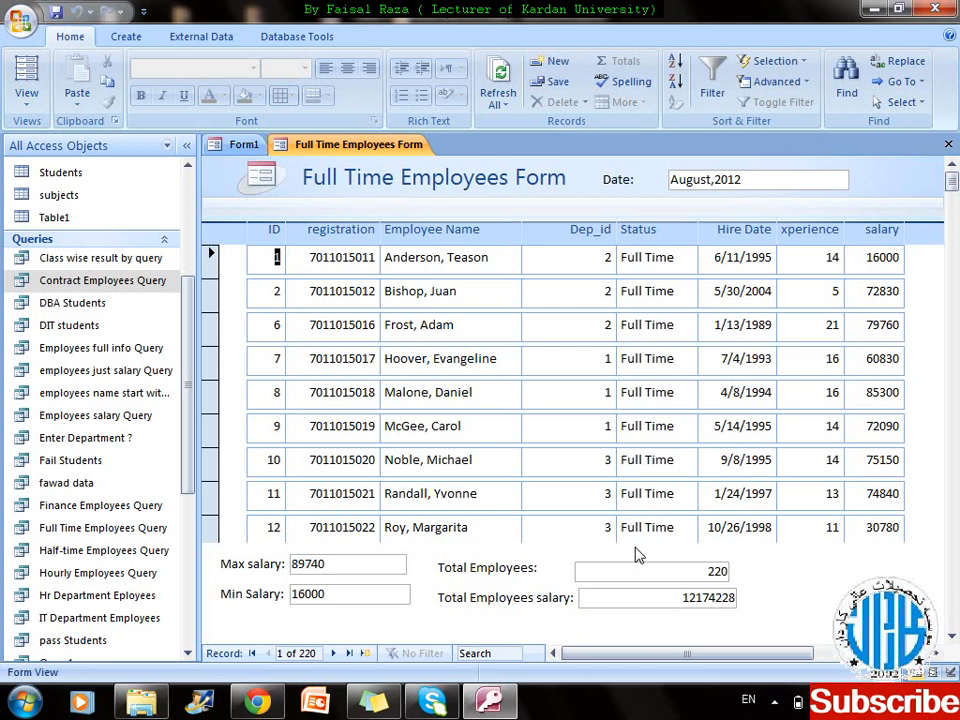
pyautogui.hotkey('ctrl', 'w')
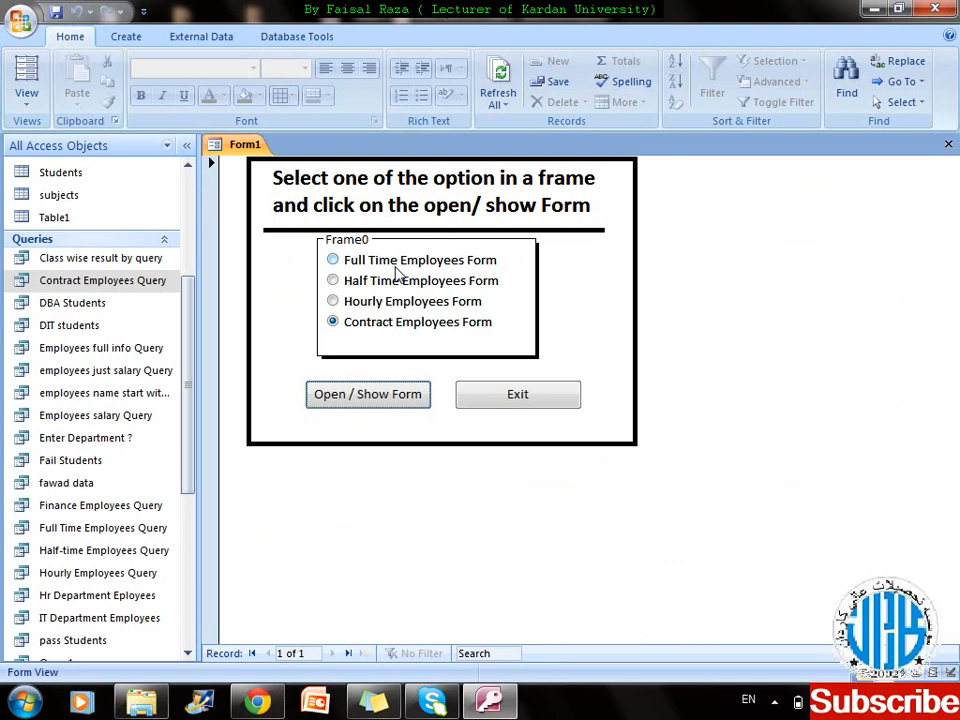
# - Test the Open / Show Form button with the Hourly Employees Form option and close the opened form
pyautogui.click(396, 264)
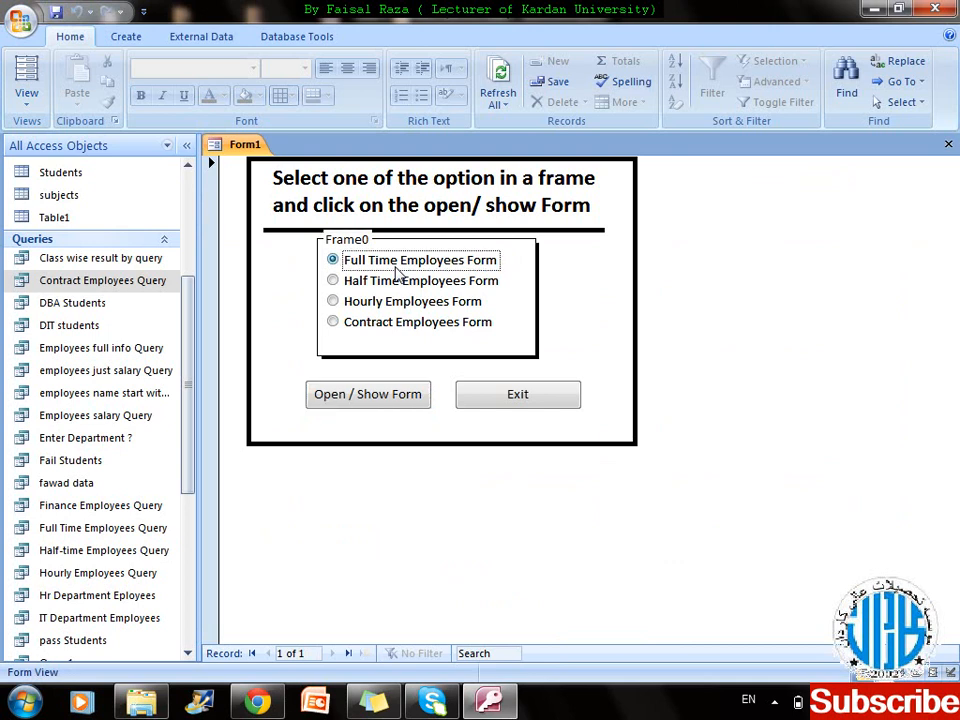
pyautogui.click(378, 300)
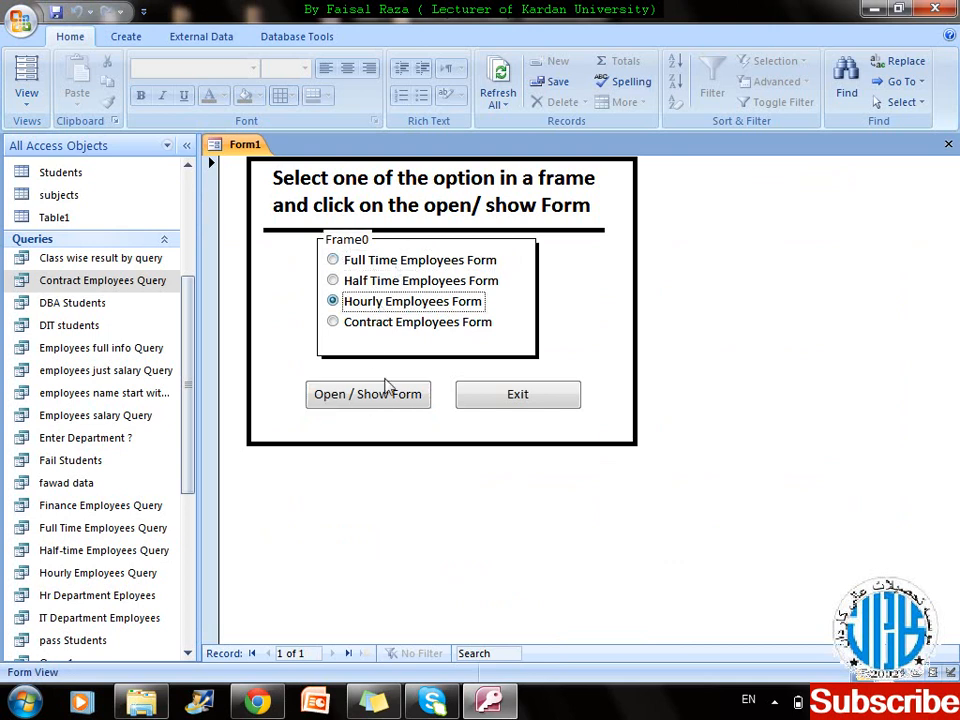
pyautogui.click(388, 396)
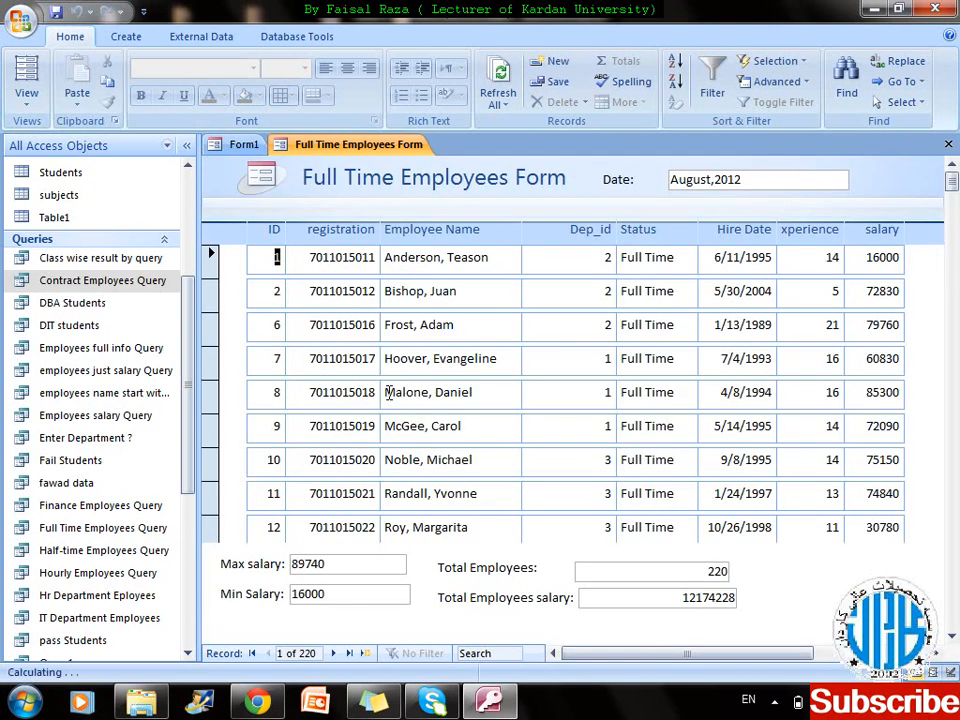
pyautogui.hotkey('ctrl', 'w')
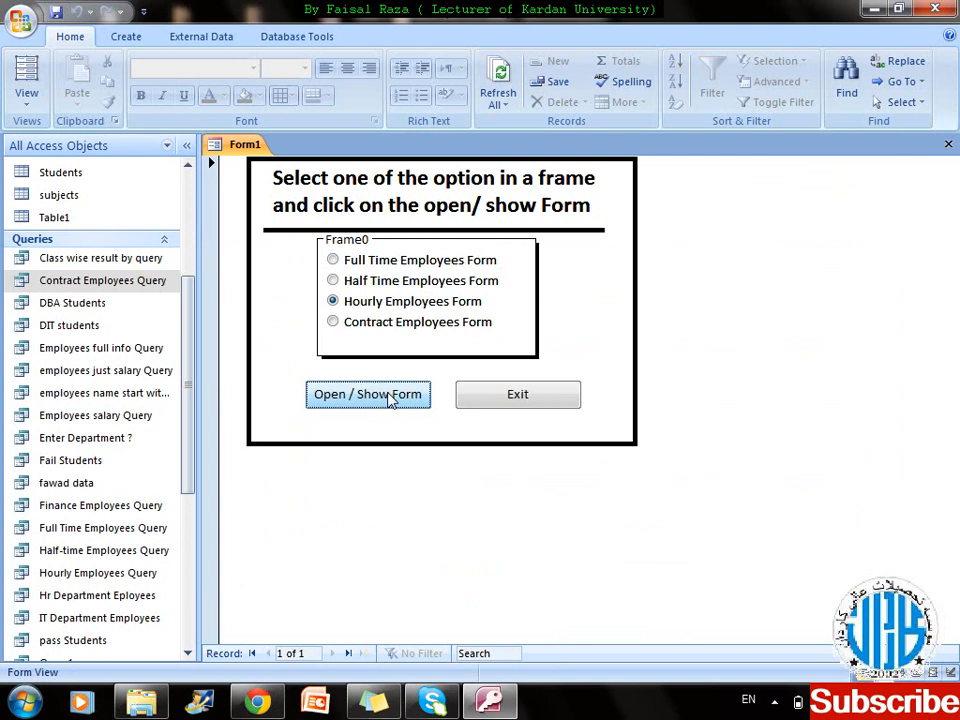
# - Return Form1 to Design view and open the click macro of the Open / Show Form button for editing
pyautogui.click(26, 100)
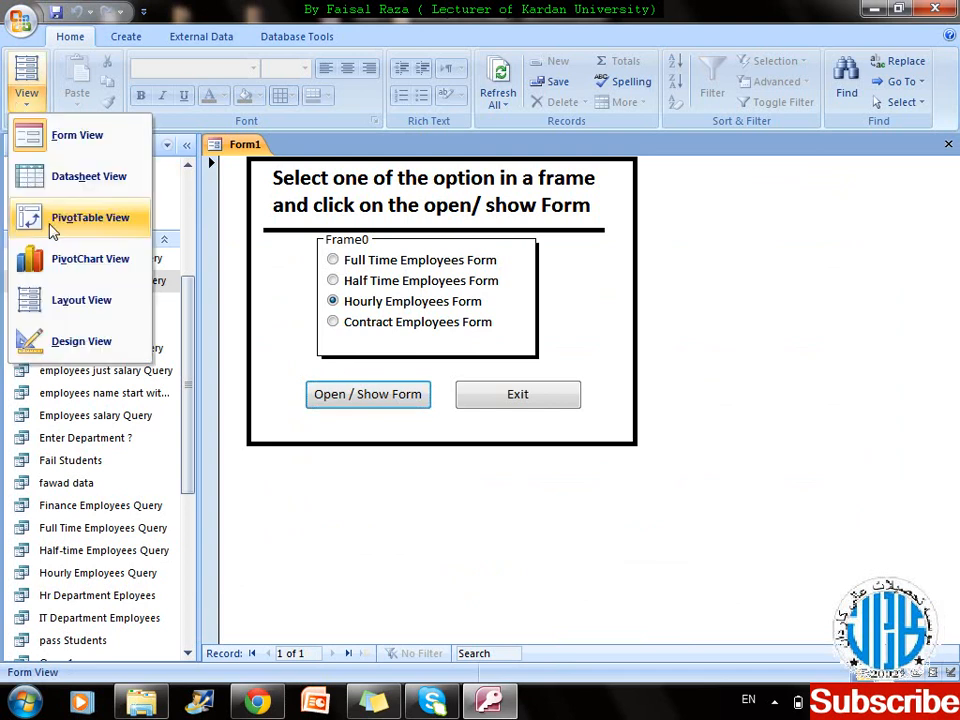
pyautogui.click(50, 345)
pyautogui.rightClick(383, 443)
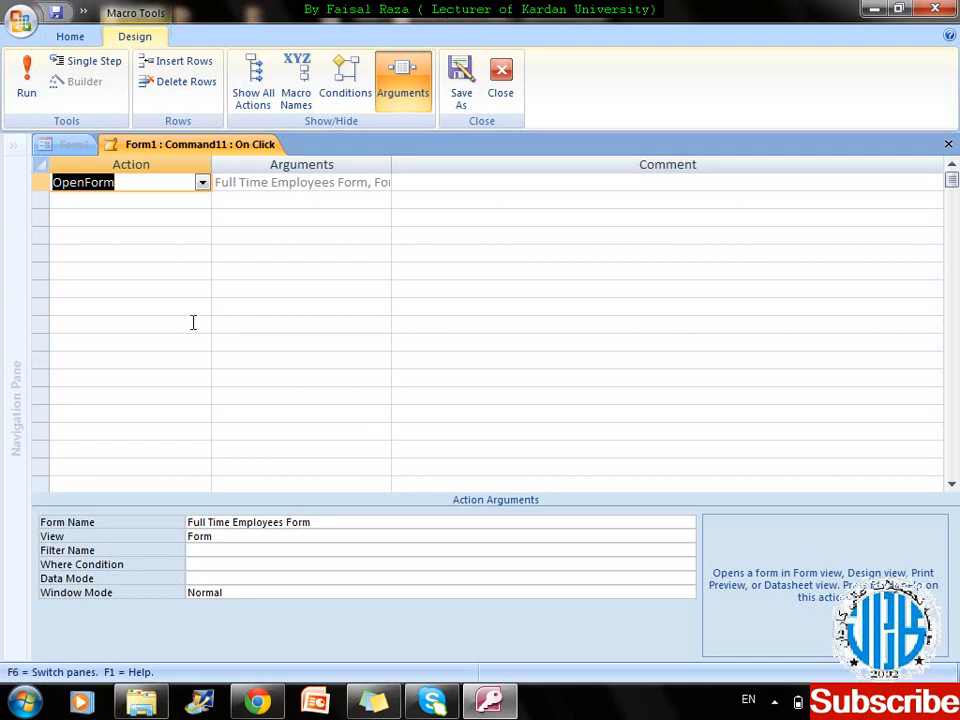
pyautogui.click(365, 92)
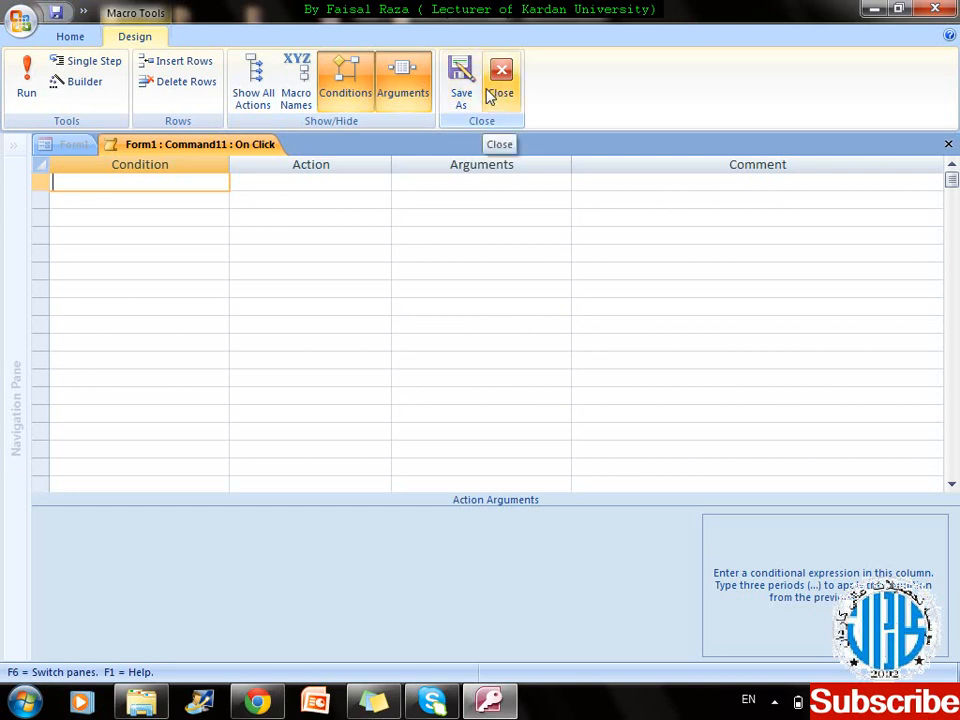
pyautogui.write('r')
pyautogui.press('BackSpace')
pyautogui.write('Fram')
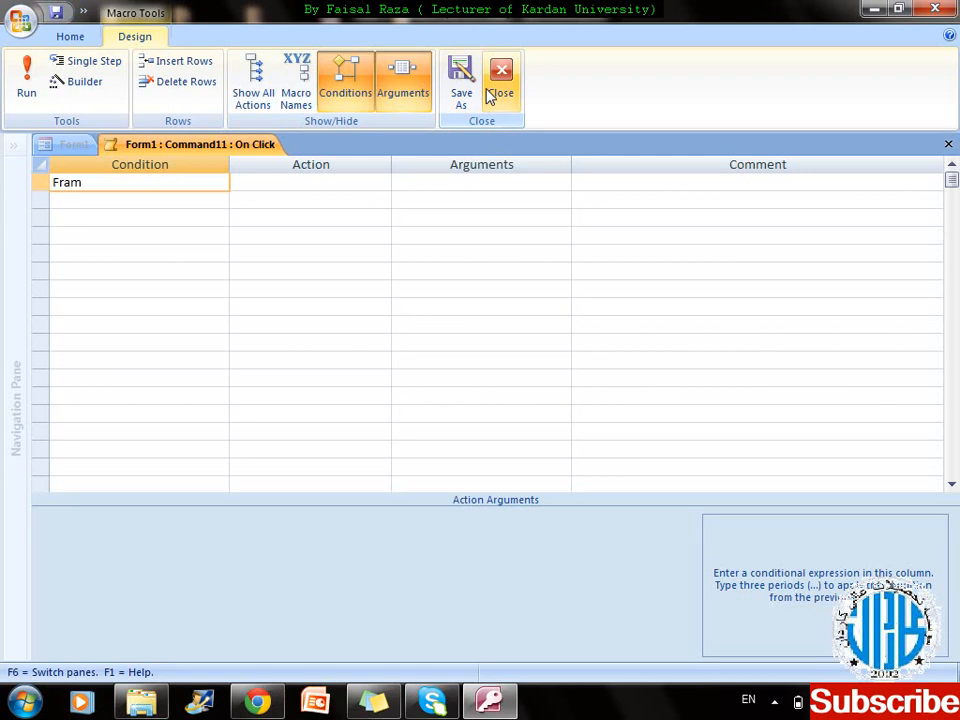
pyautogui.write('0=')
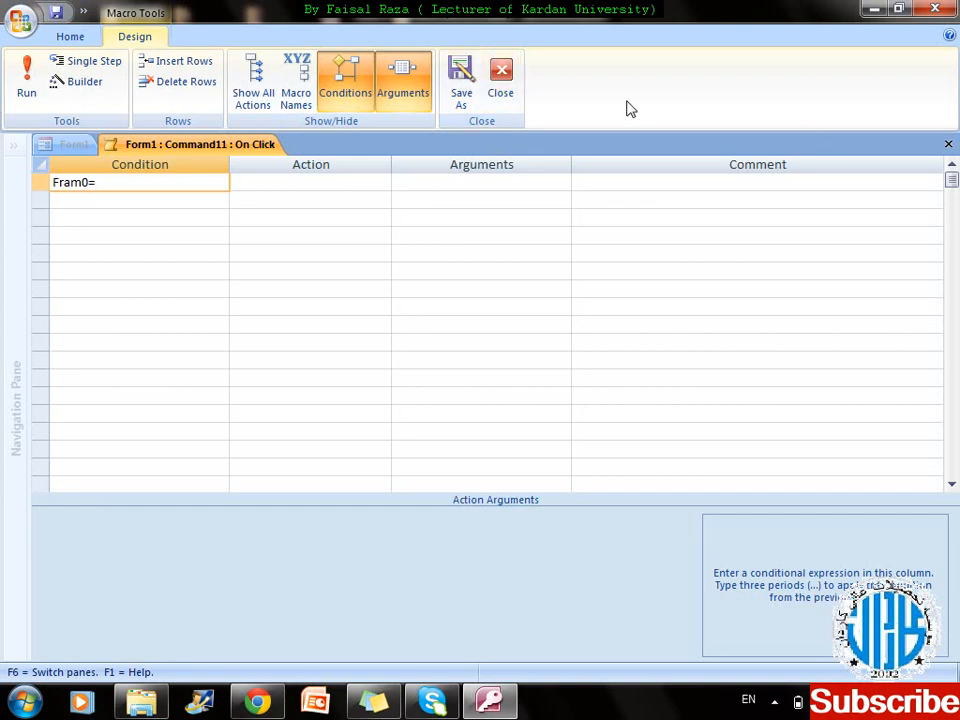
pyautogui.click(502, 84)
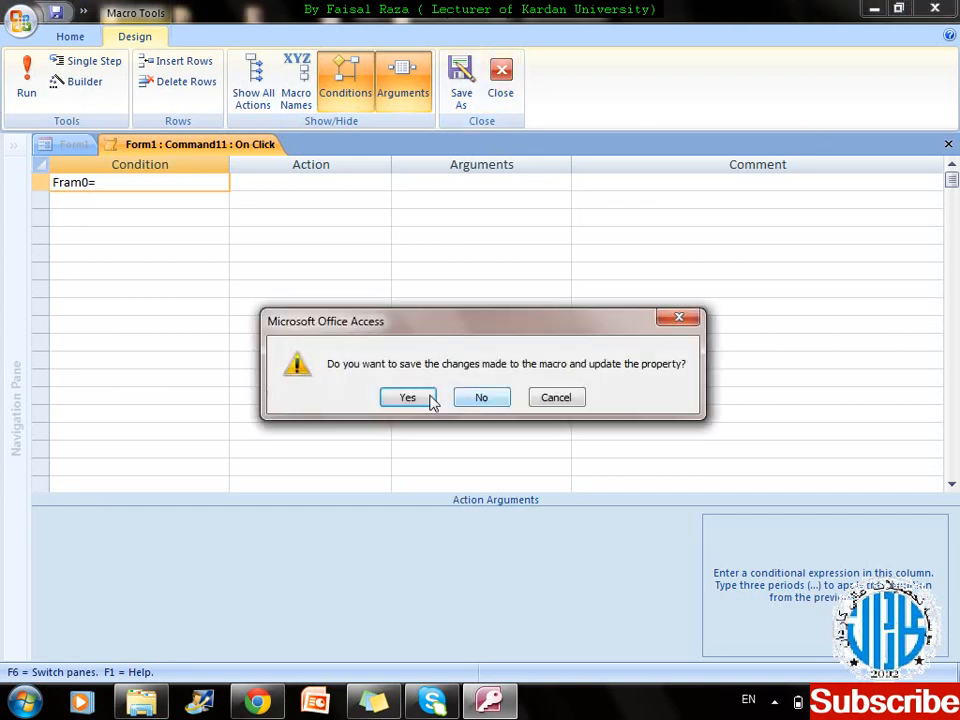
pyautogui.click(432, 398)
pyautogui.click(479, 407)
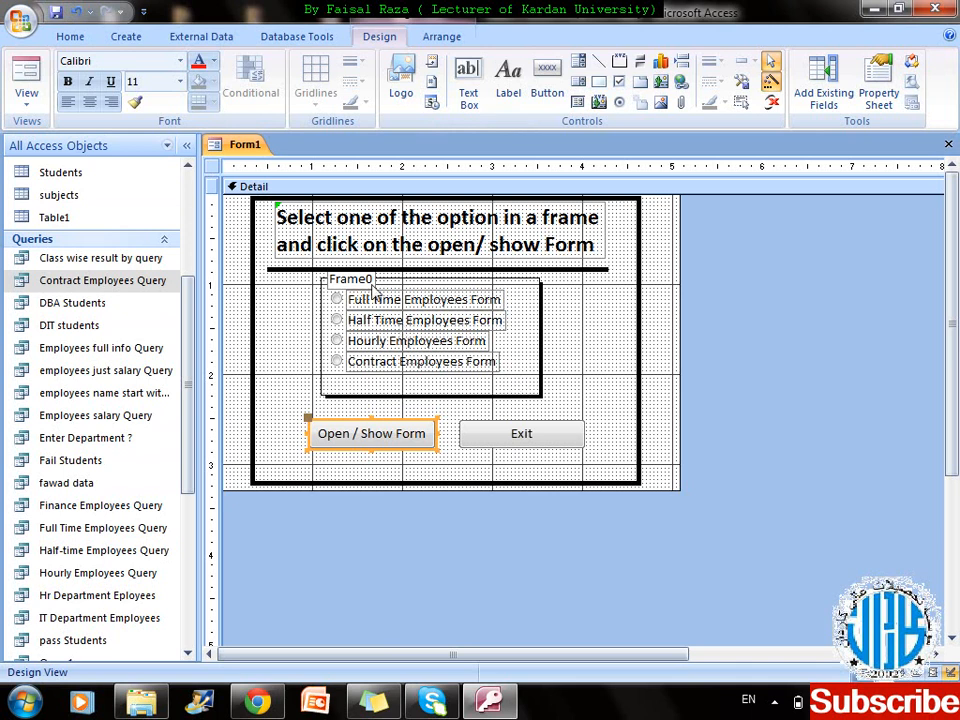
# - In the Open / Show Form button's click macro, show the conditions and set Frame0=1 for opening the Full Time Employees Form
pyautogui.rightClick(388, 438)
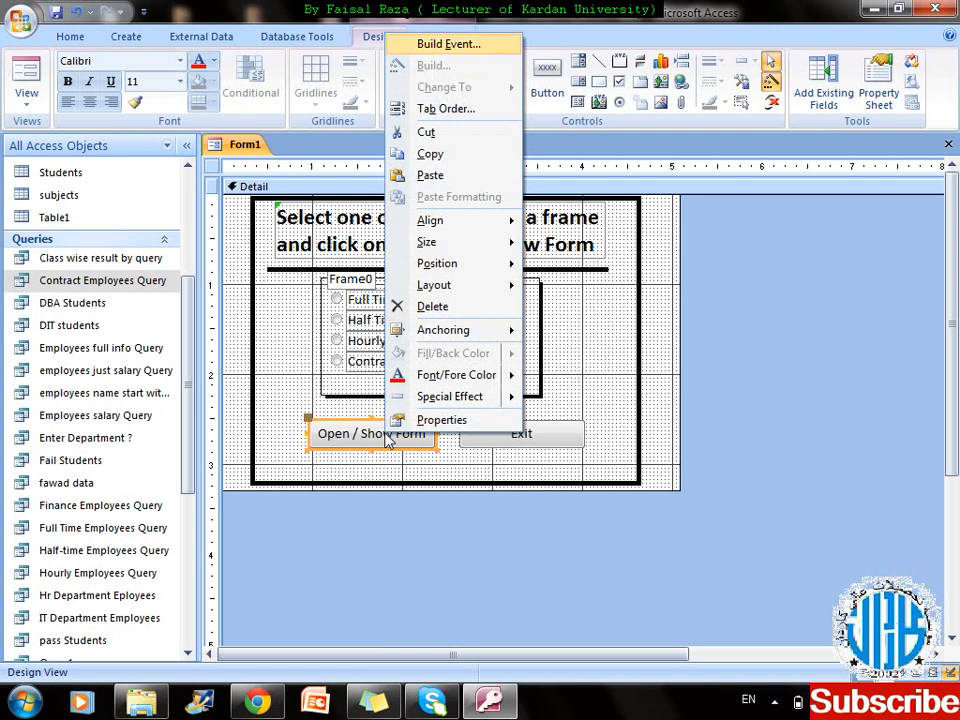
pyautogui.press('Return')
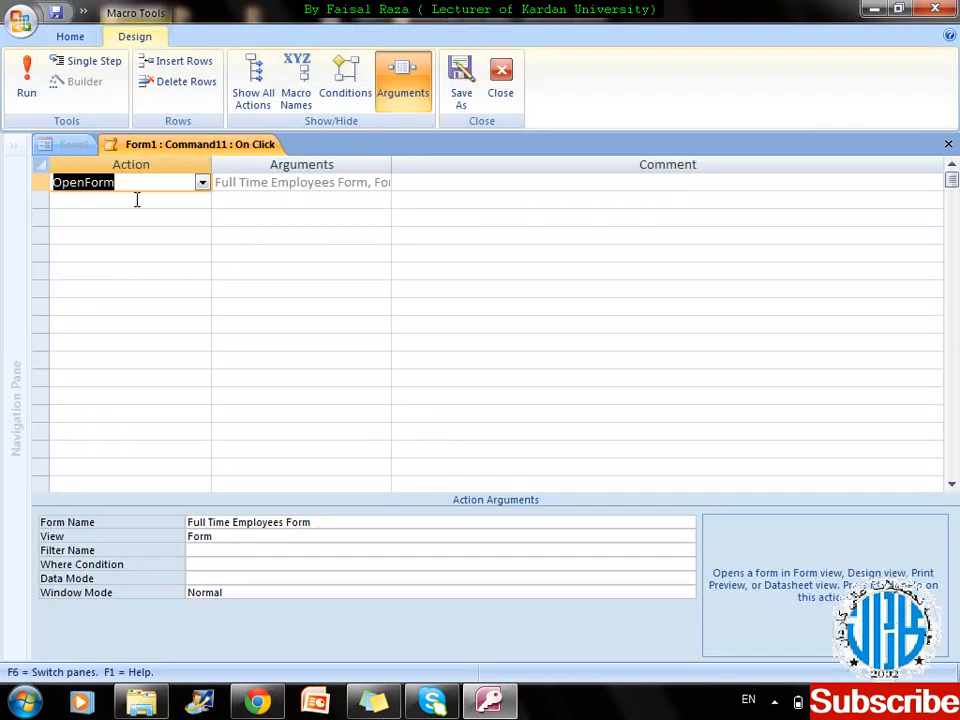
pyautogui.click(326, 93)
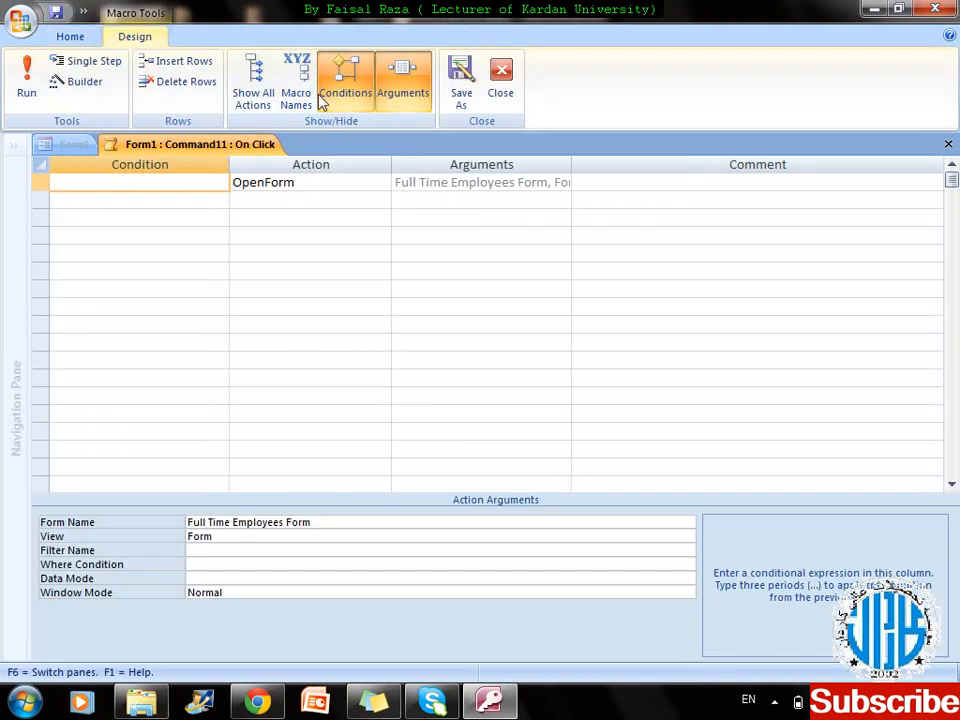
pyautogui.write('Fra')
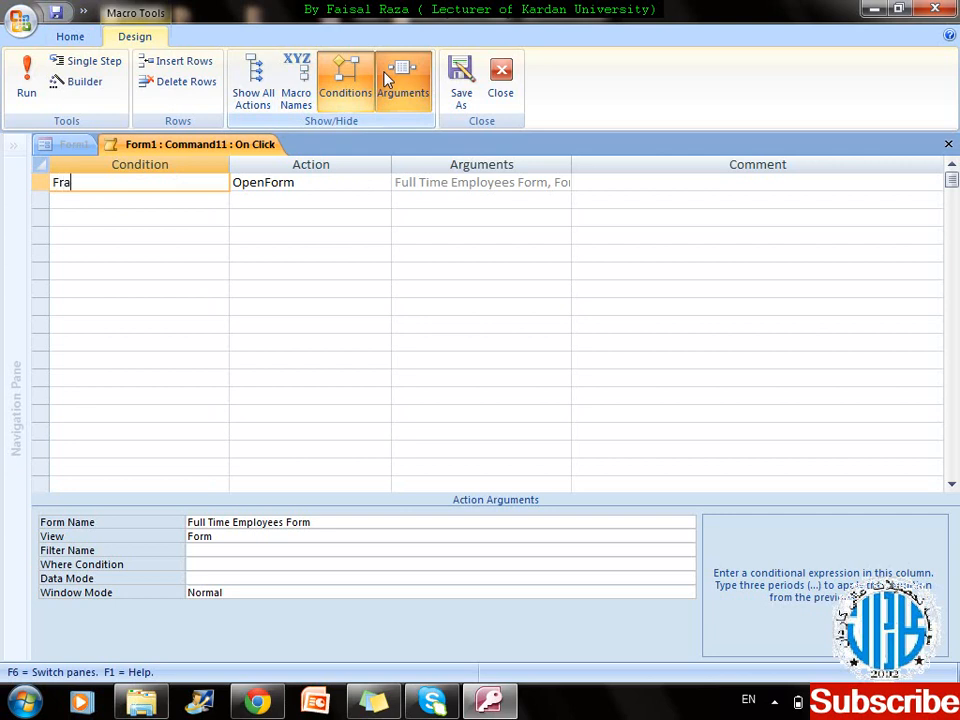
pyautogui.write('me0=1')
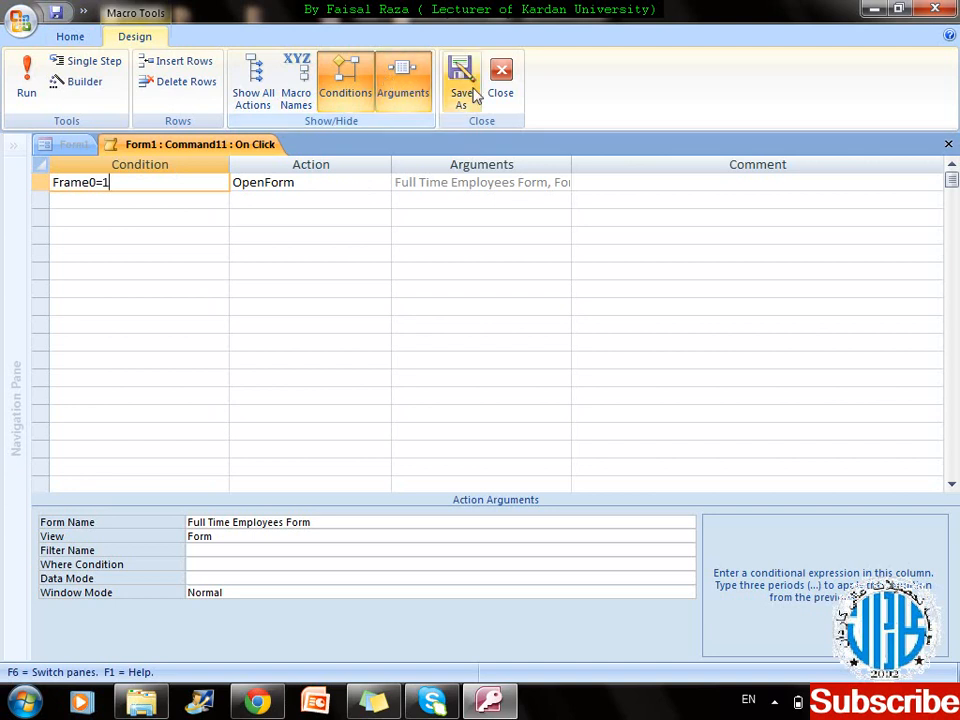
pyautogui.click(370, 181)
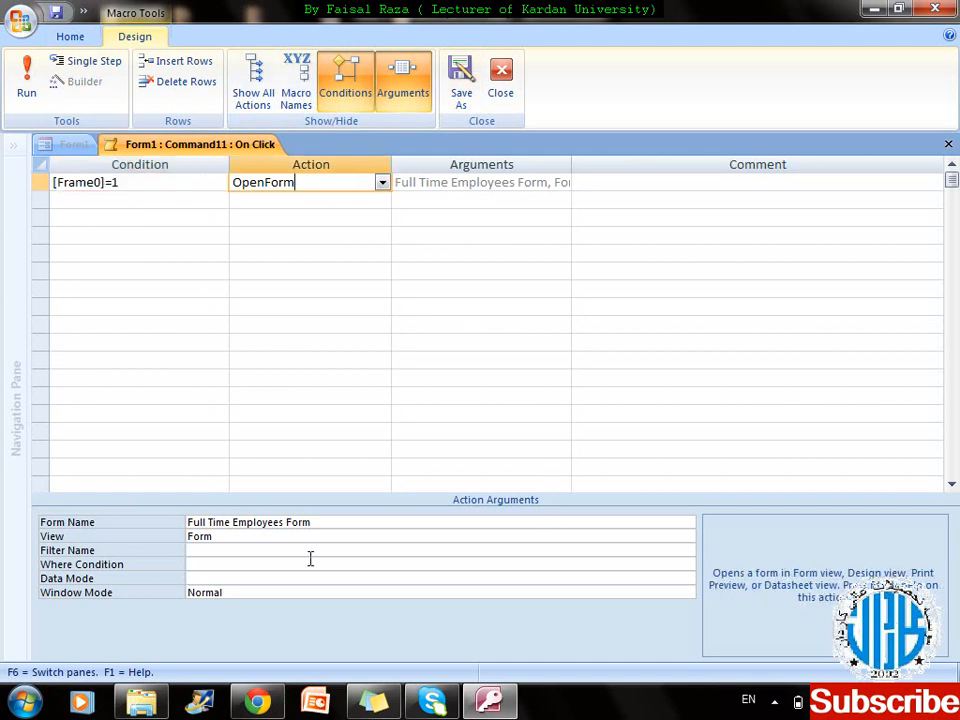
pyautogui.click(686, 521)
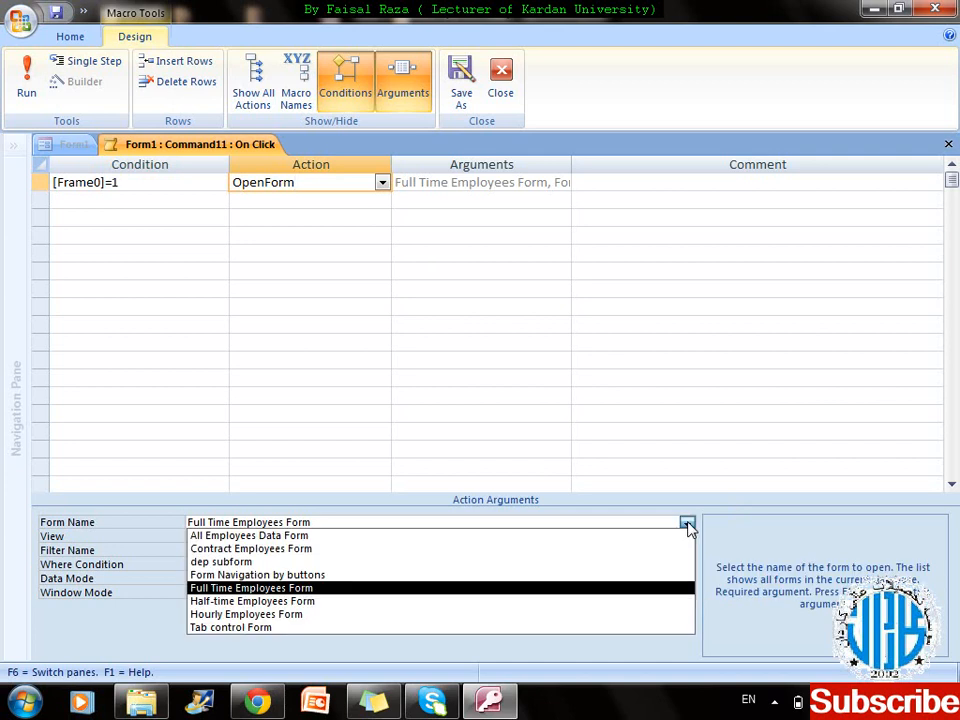
pyautogui.click(510, 592)
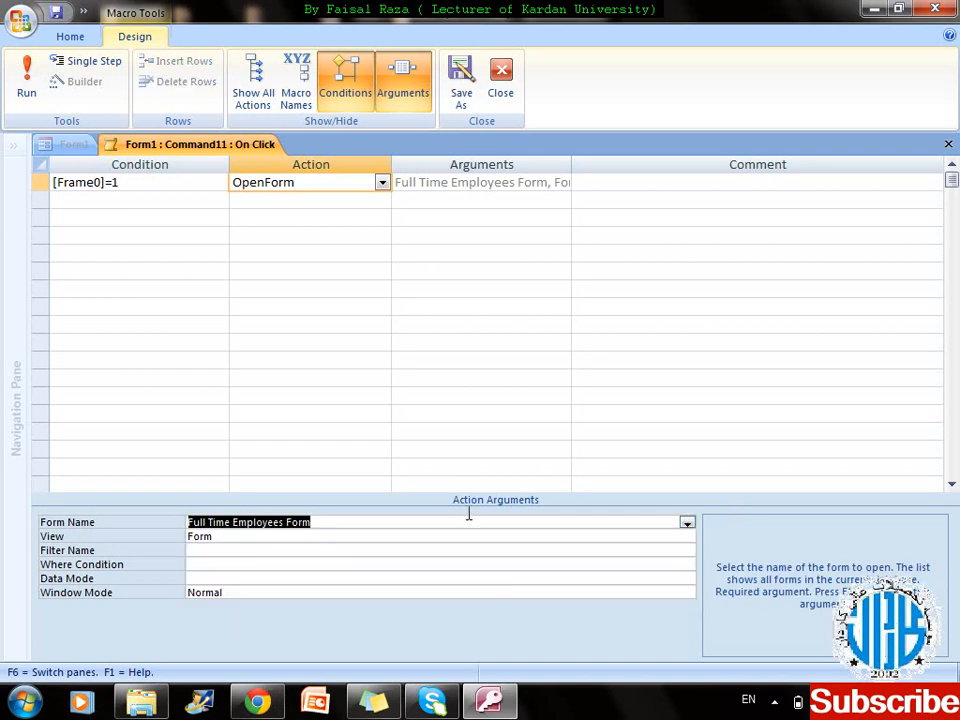
# - Add a second macro row with the condition frame0=2 and an OpenForm action for the Half-time Employees Form
pyautogui.click(115, 199)
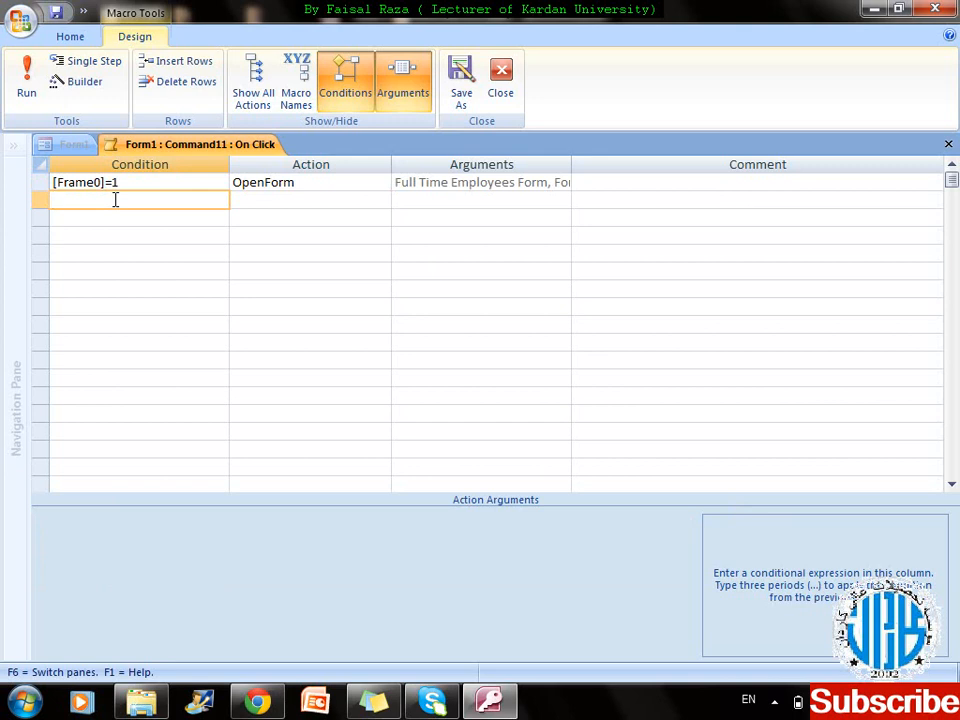
pyautogui.write('frame0=2')
pyautogui.click(388, 204)
pyautogui.write('openForm')
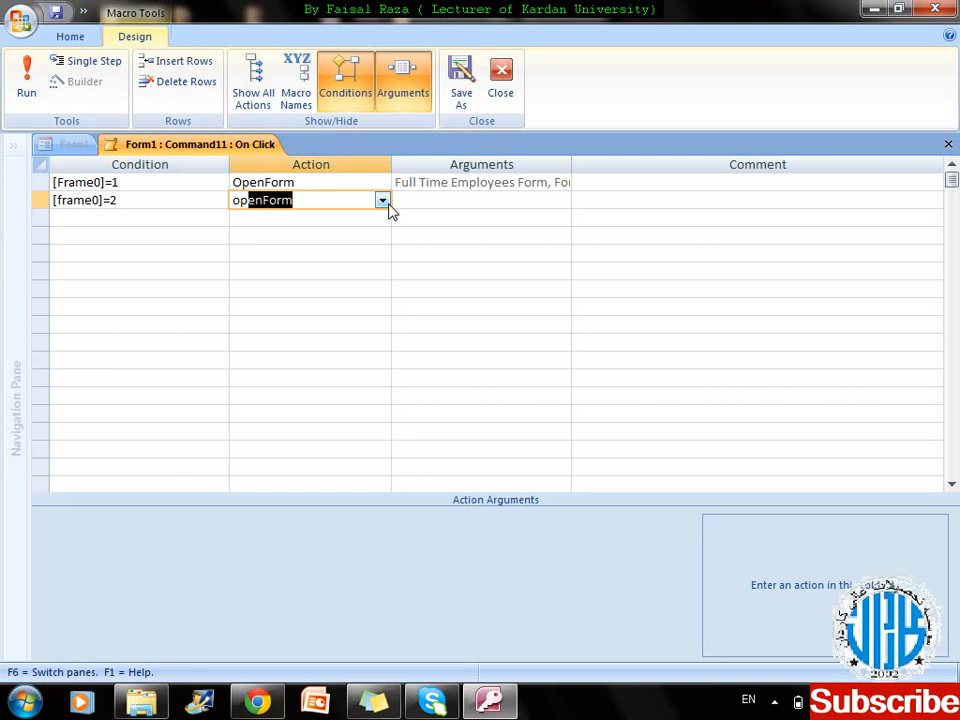
pyautogui.press('Tab')
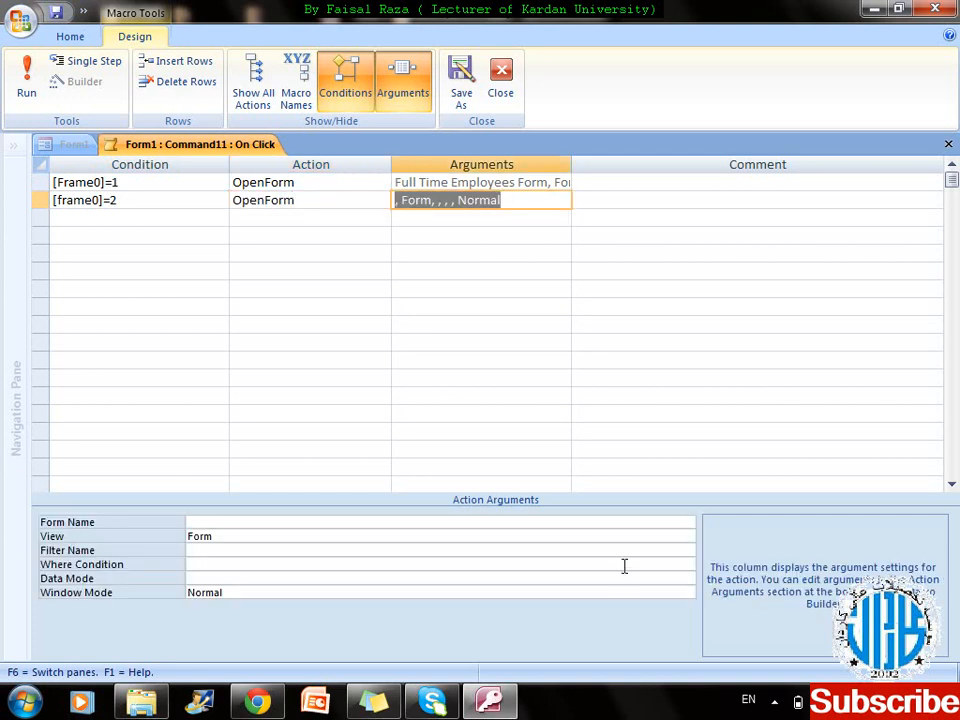
pyautogui.click(613, 523)
pyautogui.click(686, 525)
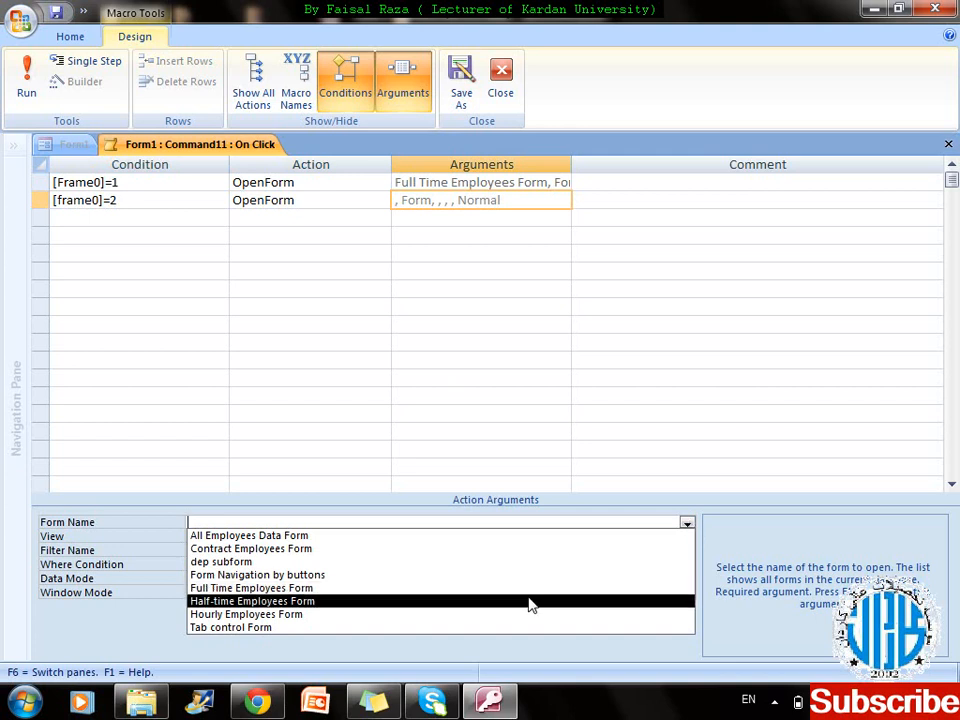
pyautogui.click(531, 602)
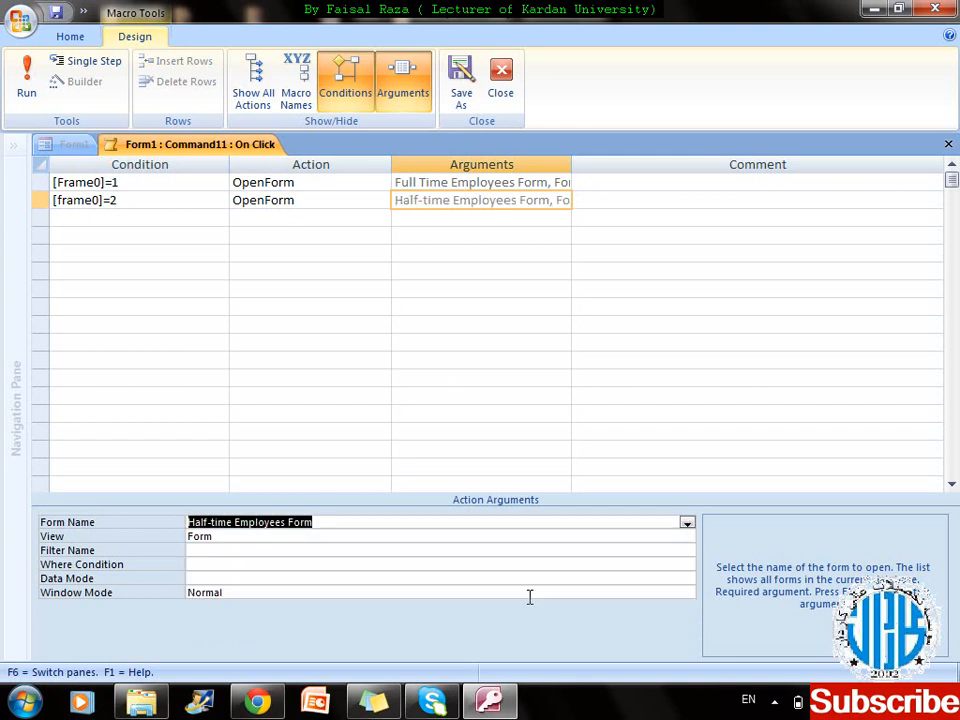
# - Add a third macro row with the condition [frame0]=3 and an OpenForm action for the Hourly Employees Form
pyautogui.click(148, 222)
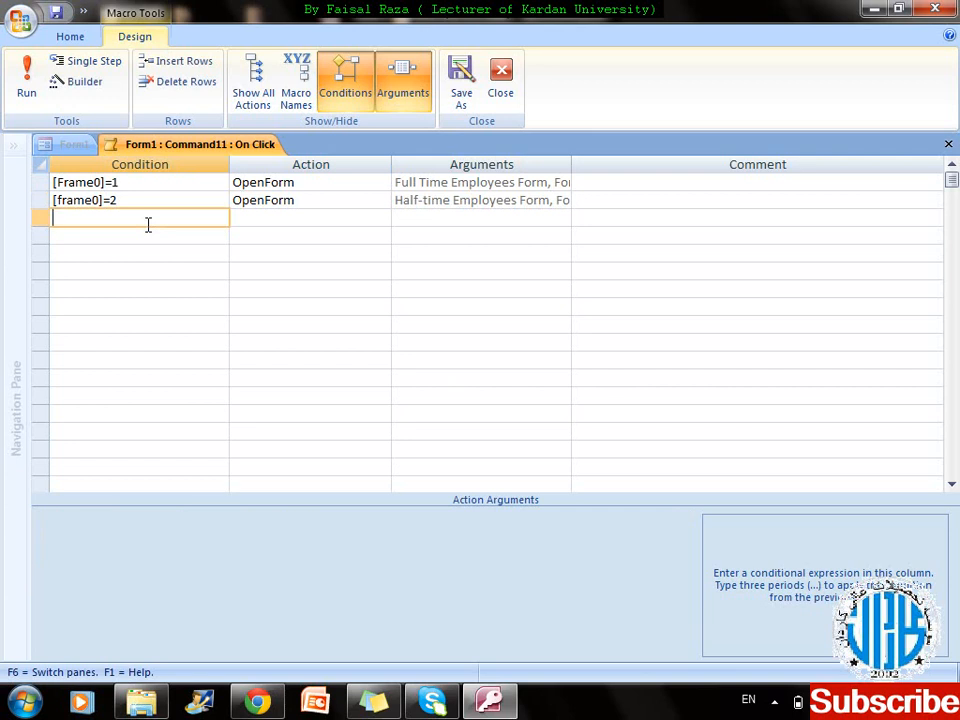
pyautogui.write('frame')
pyautogui.write('0]=')
pyautogui.write('3')
pyautogui.press('Tab')
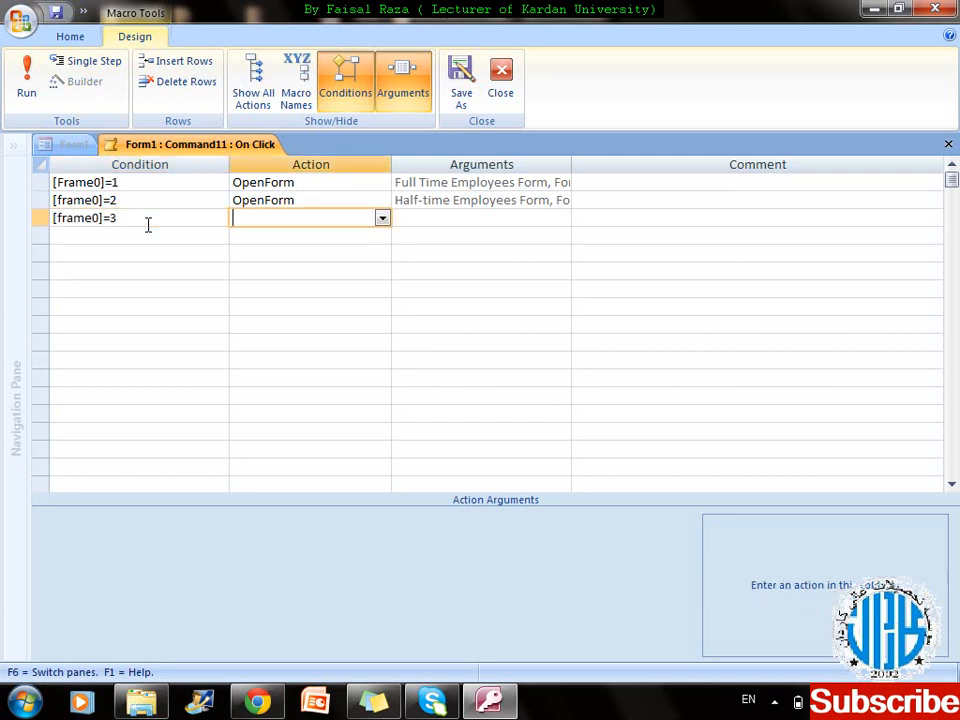
pyautogui.write('openForm')
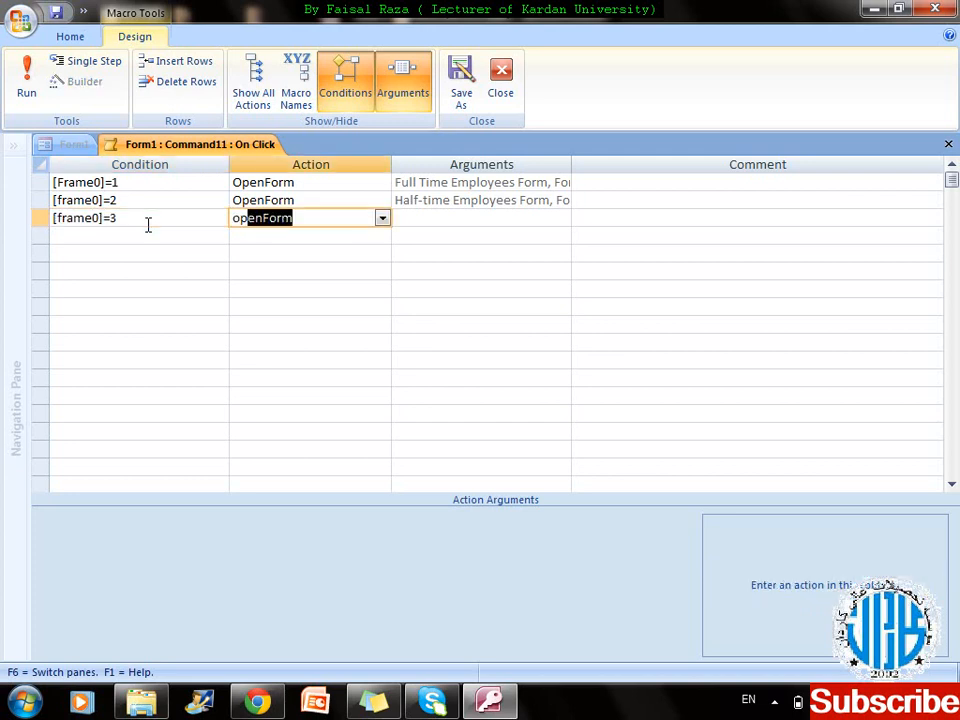
pyautogui.press('Tab')
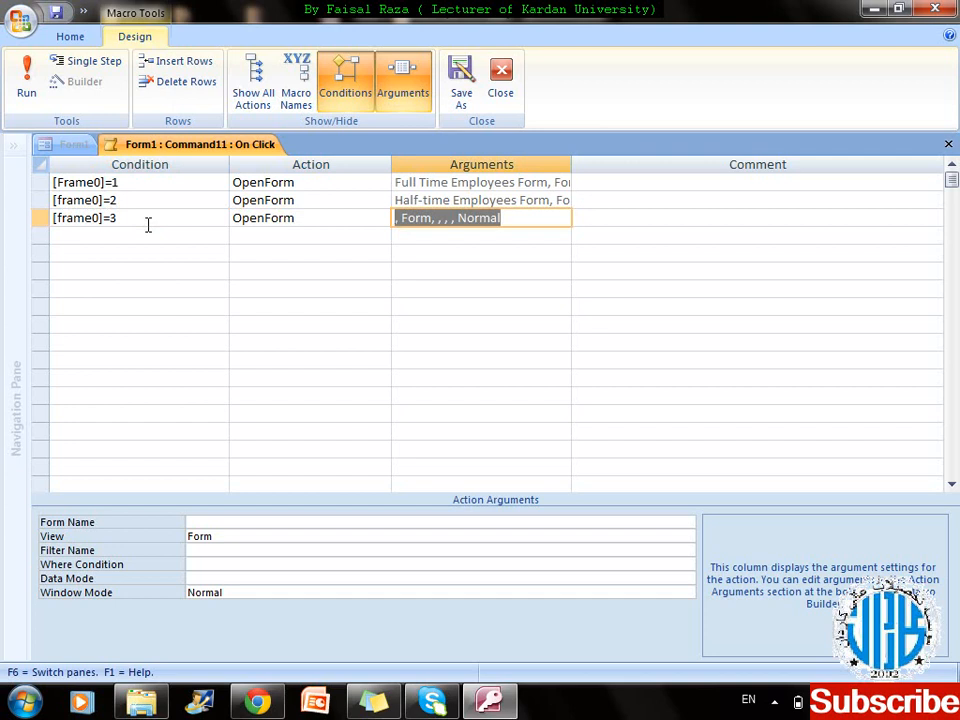
pyautogui.click(516, 520)
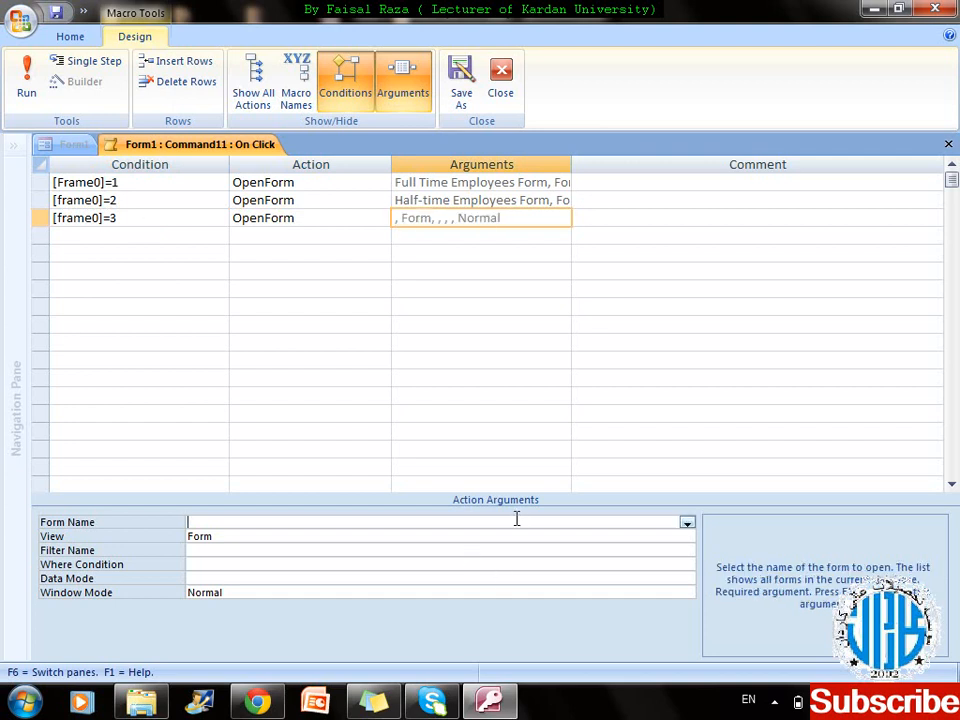
pyautogui.click(686, 522)
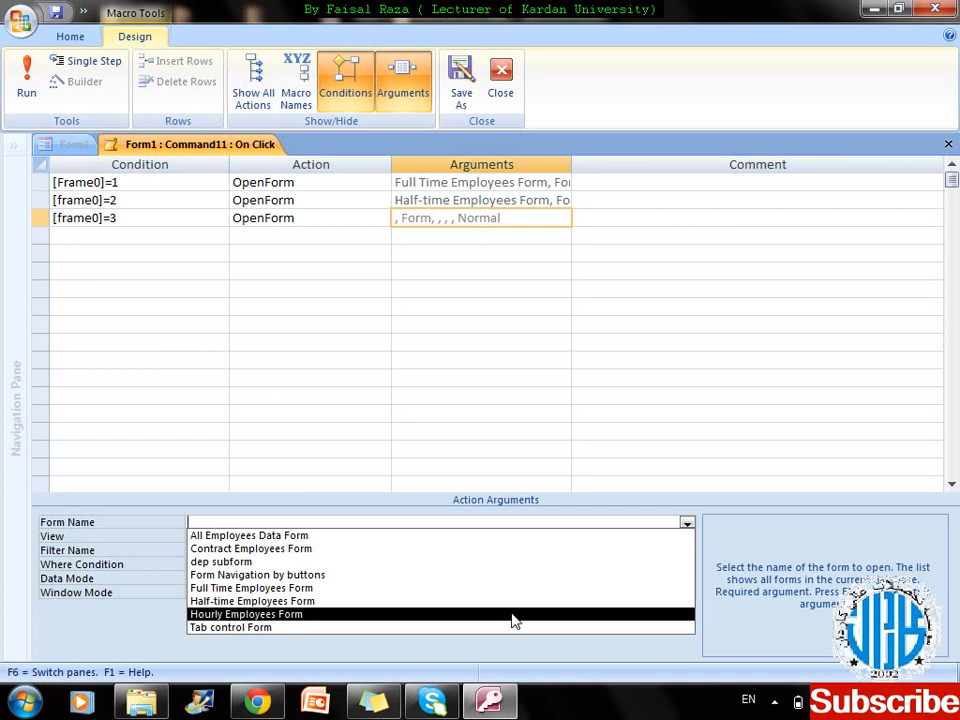
pyautogui.click(510, 614)
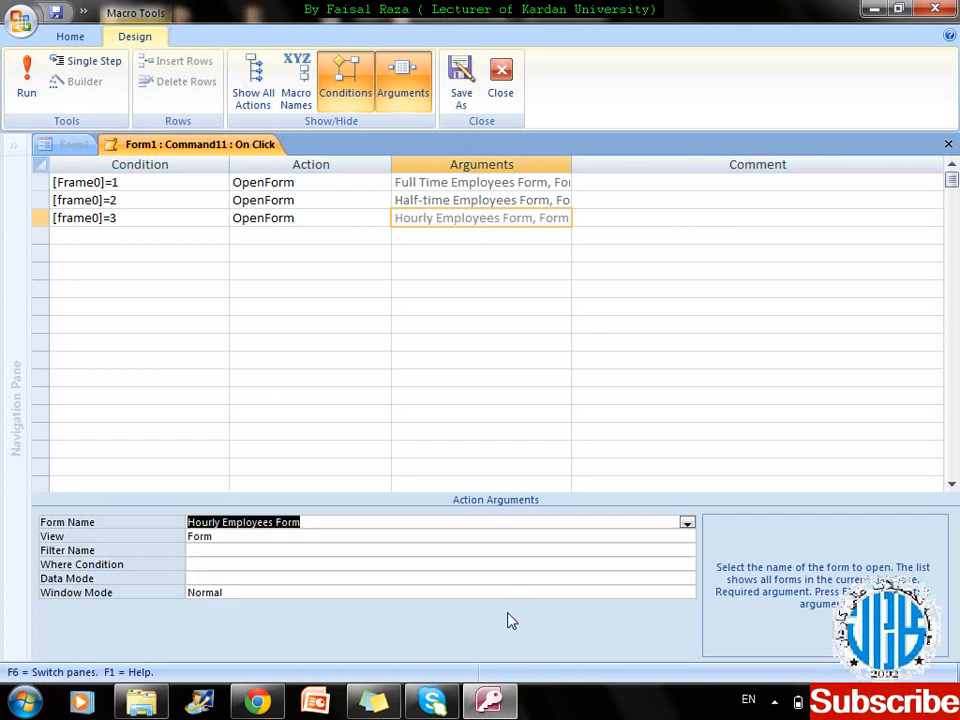
# - Add a fourth macro row with the condition [frame0]=4 opening the Contract Employees Form, then close the macro and save the changes
pyautogui.click(151, 237)
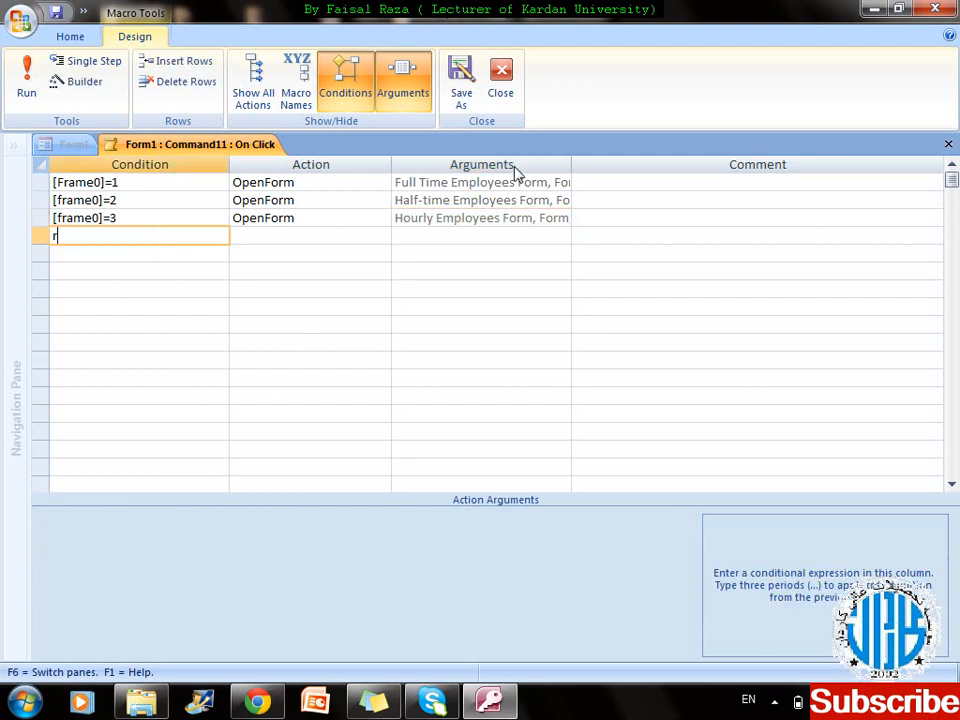
pyautogui.write('frame0]=4')
pyautogui.press('Tab')
pyautogui.write('op')
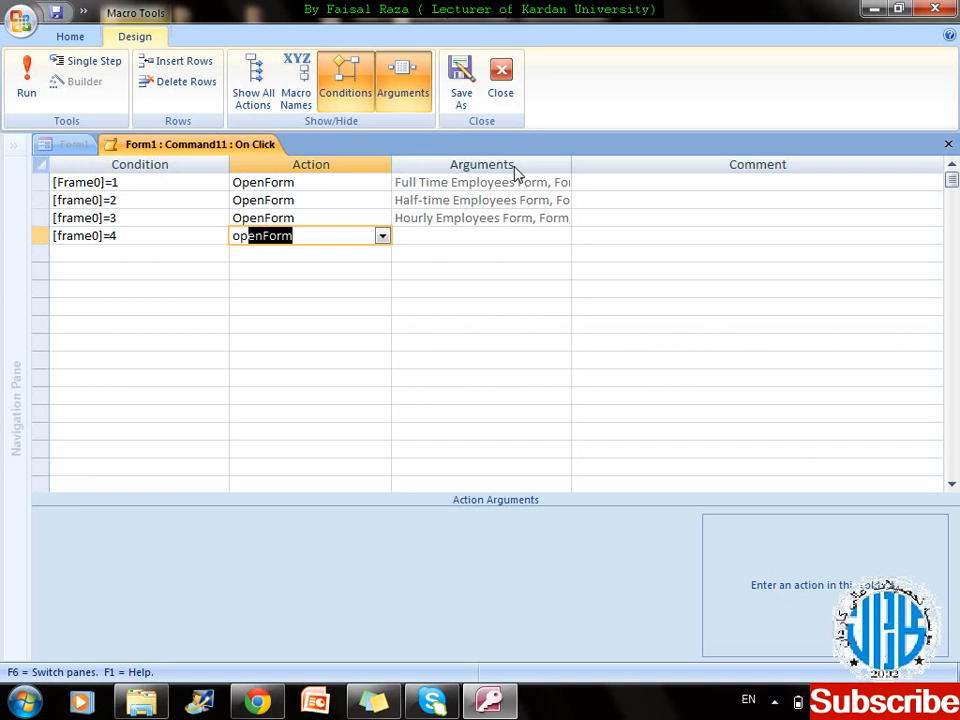
pyautogui.press('Tab')
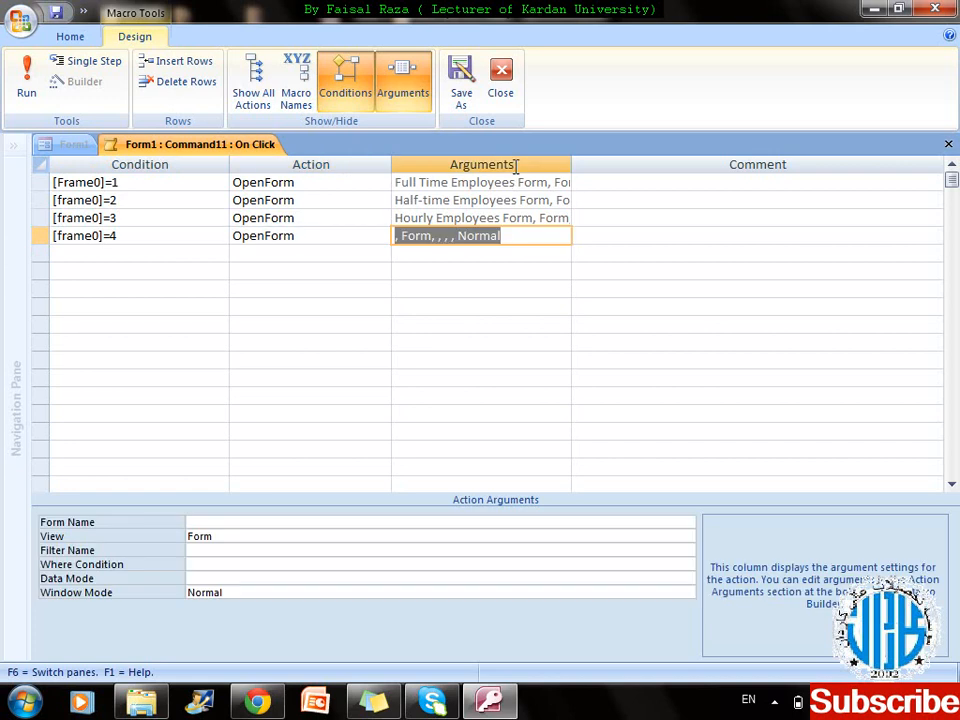
pyautogui.click(687, 522)
pyautogui.click(687, 523)
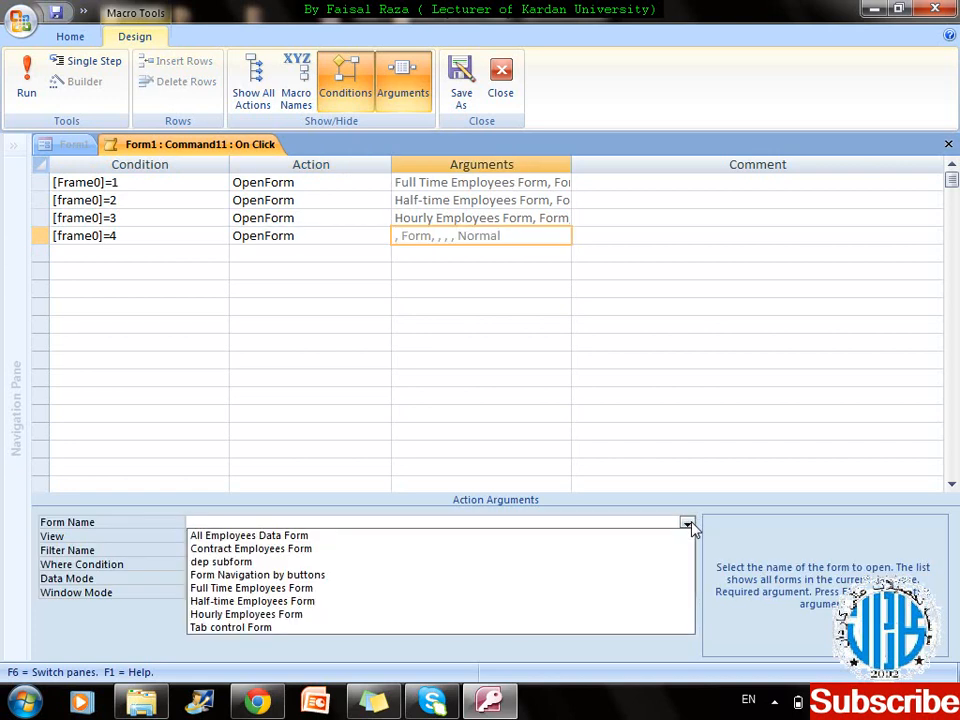
pyautogui.write('contract Employees Form')
pyautogui.press('Tab')
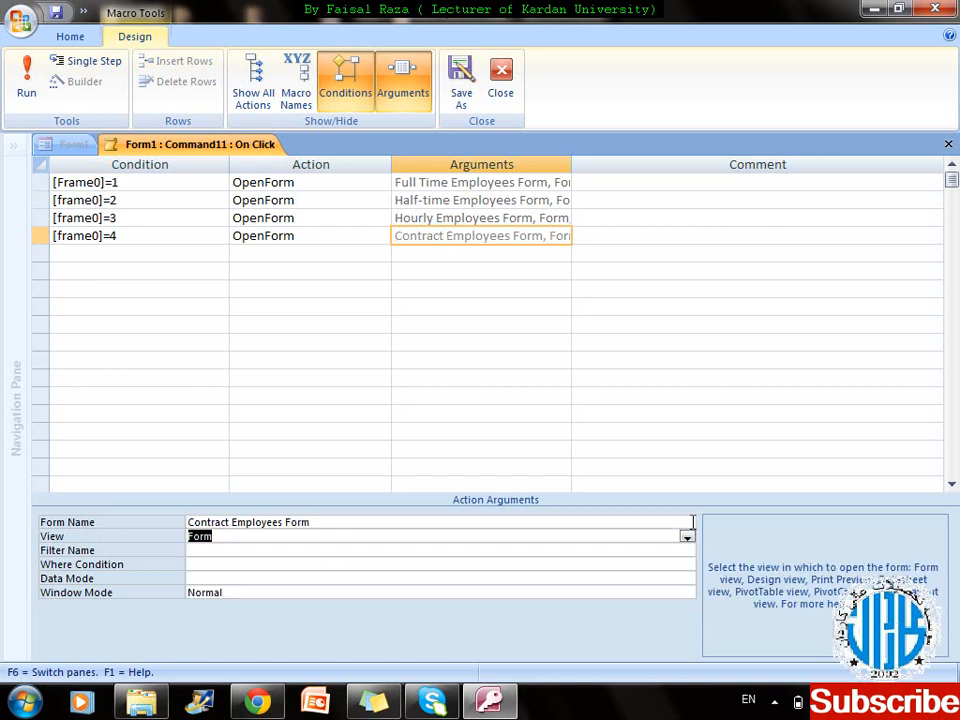
pyautogui.click(500, 104)
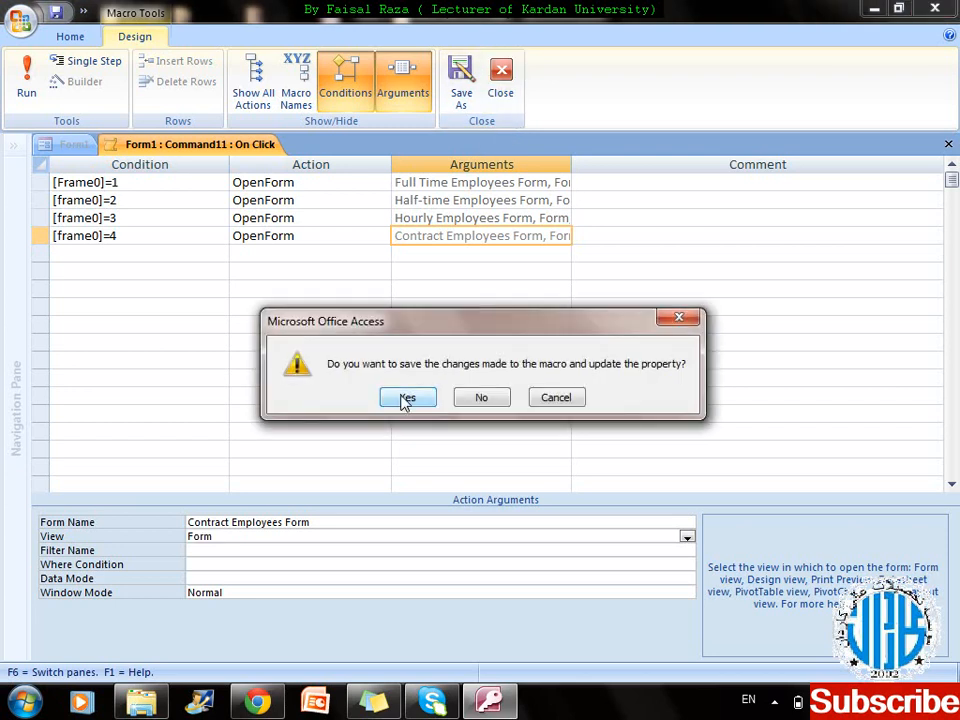
pyautogui.click(407, 398)
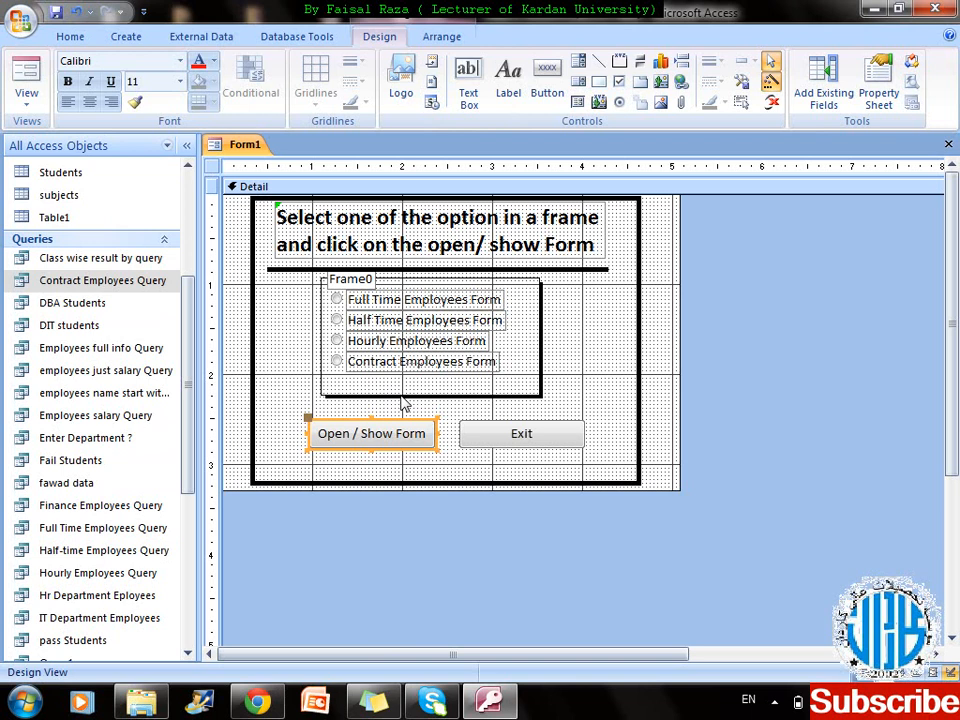
# - Test the Open / Show Form button in Form view with the Full Time and Half Time options, closing each opened form
pyautogui.press('F5')
pyautogui.click(375, 261)
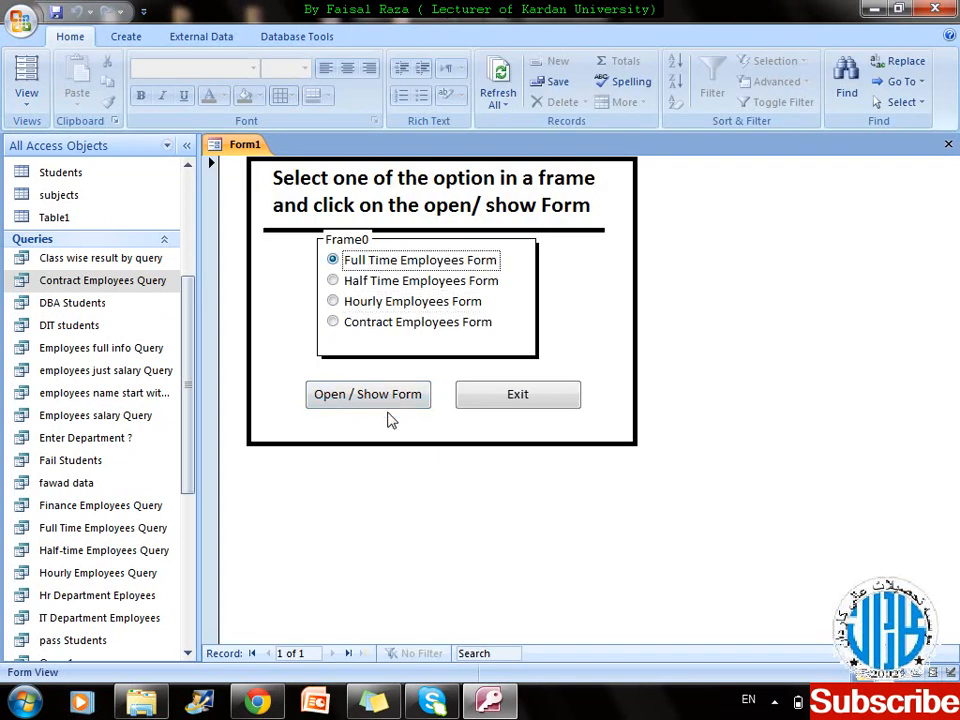
pyautogui.click(386, 400)
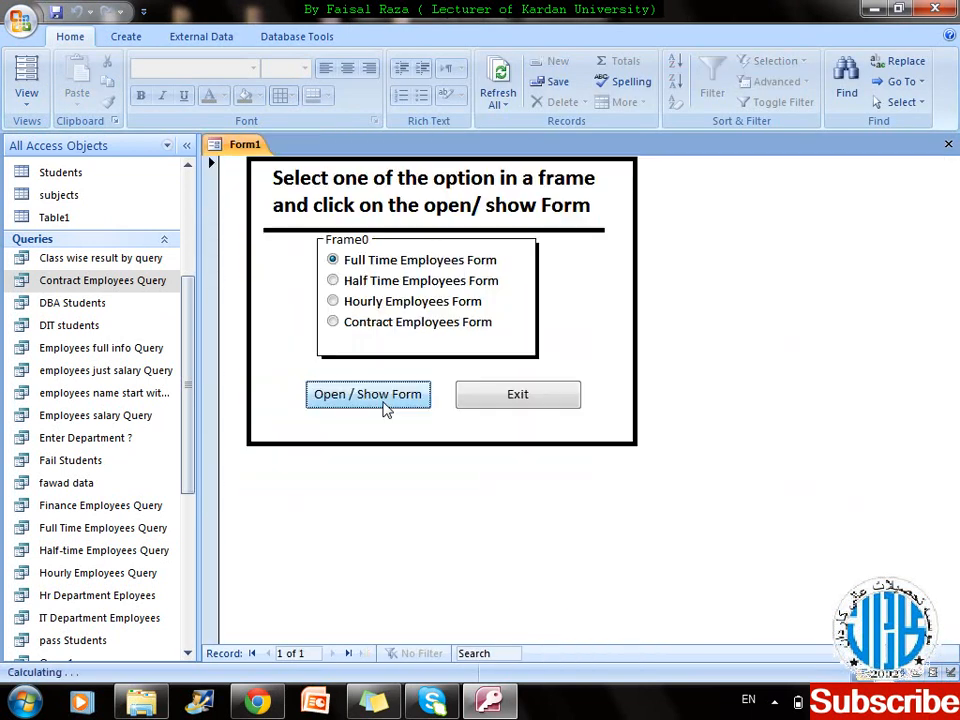
pyautogui.click(426, 281)
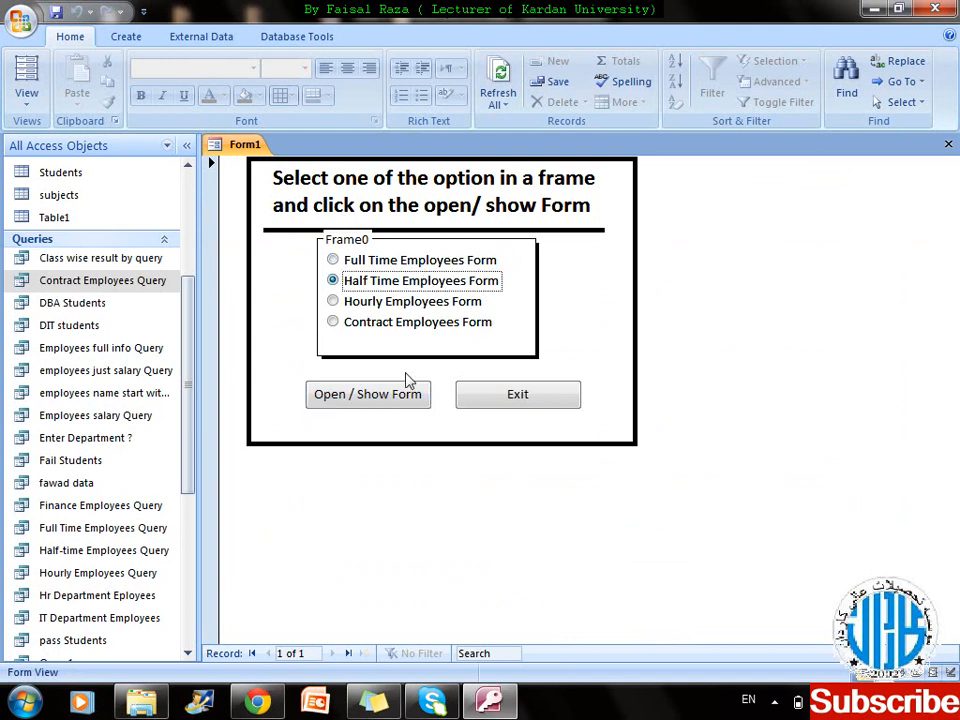
pyautogui.click(392, 398)
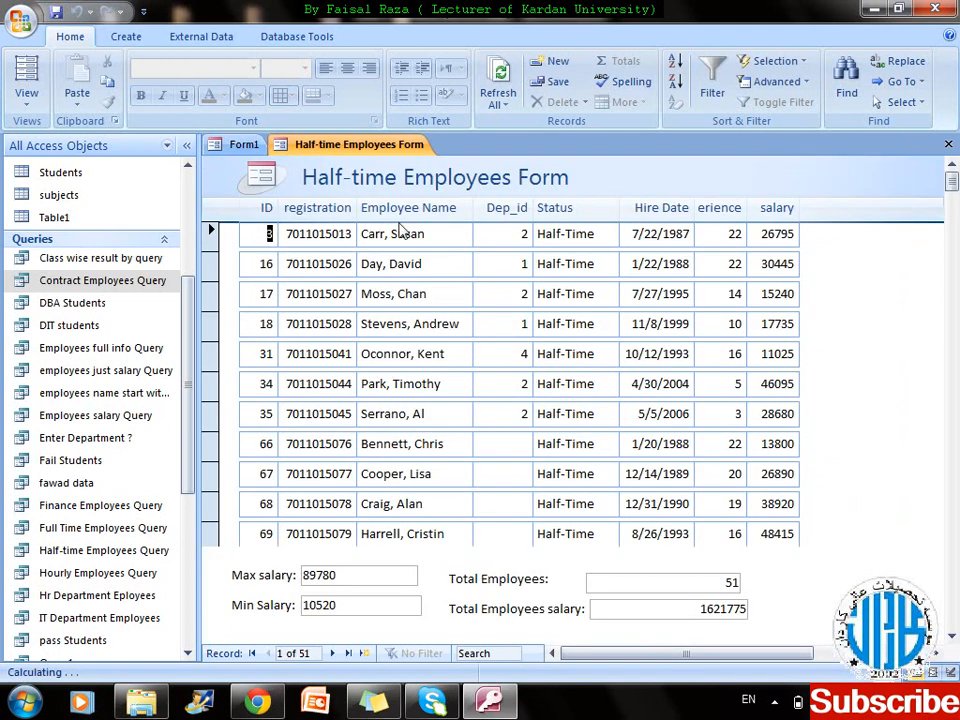
pyautogui.hotkey('ctrl', 'w')
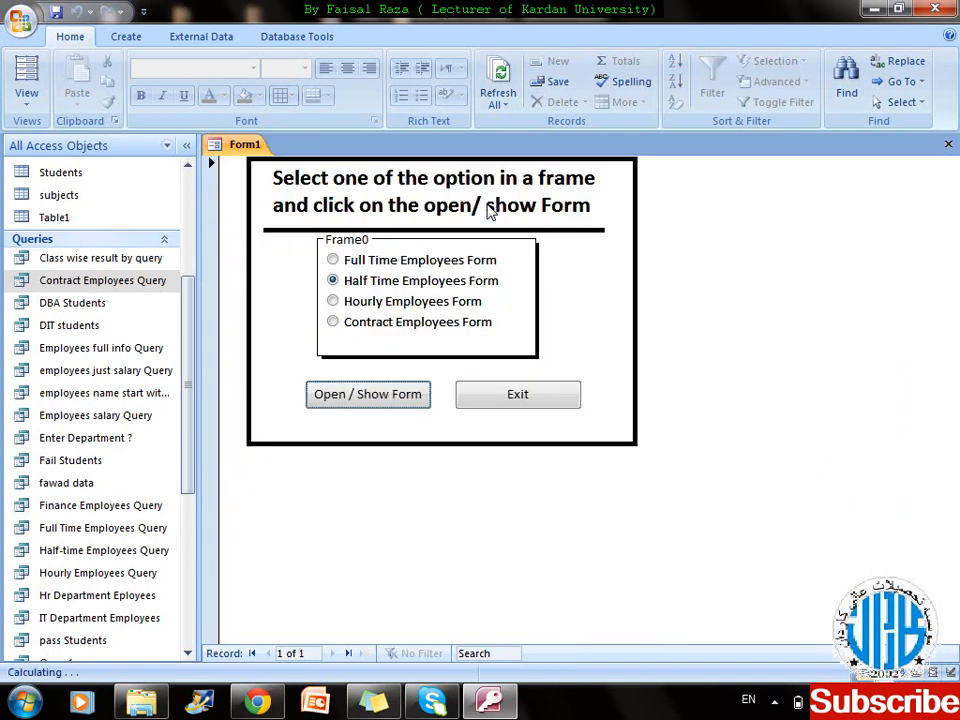
# - Test the Open / Show Form button with the Hourly Employees Form option, then close the opened form
pyautogui.click(392, 303)
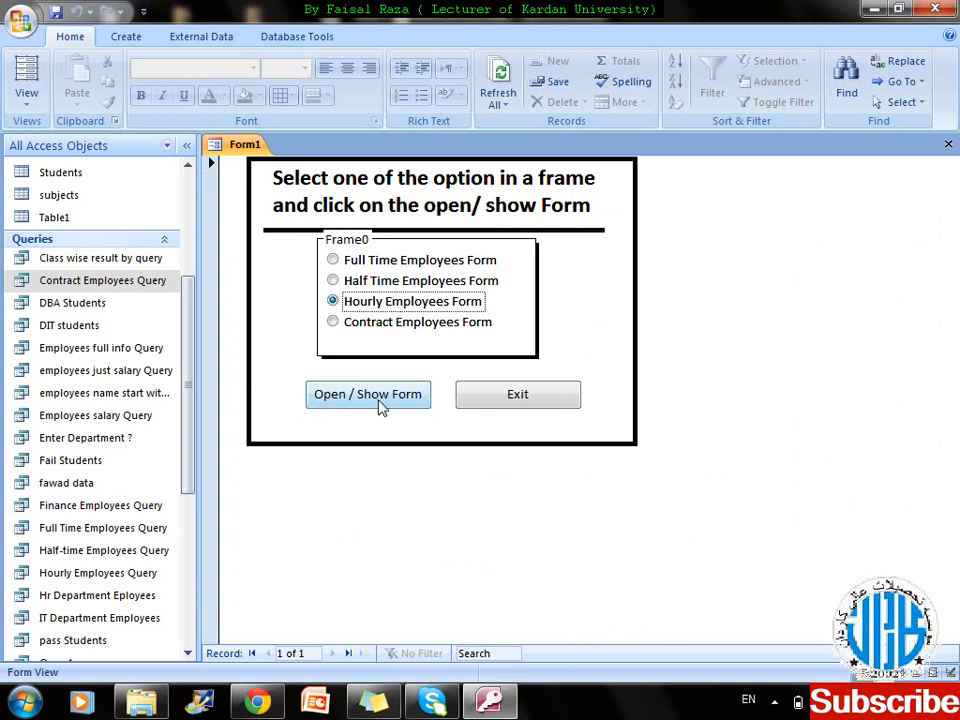
pyautogui.click(378, 400)
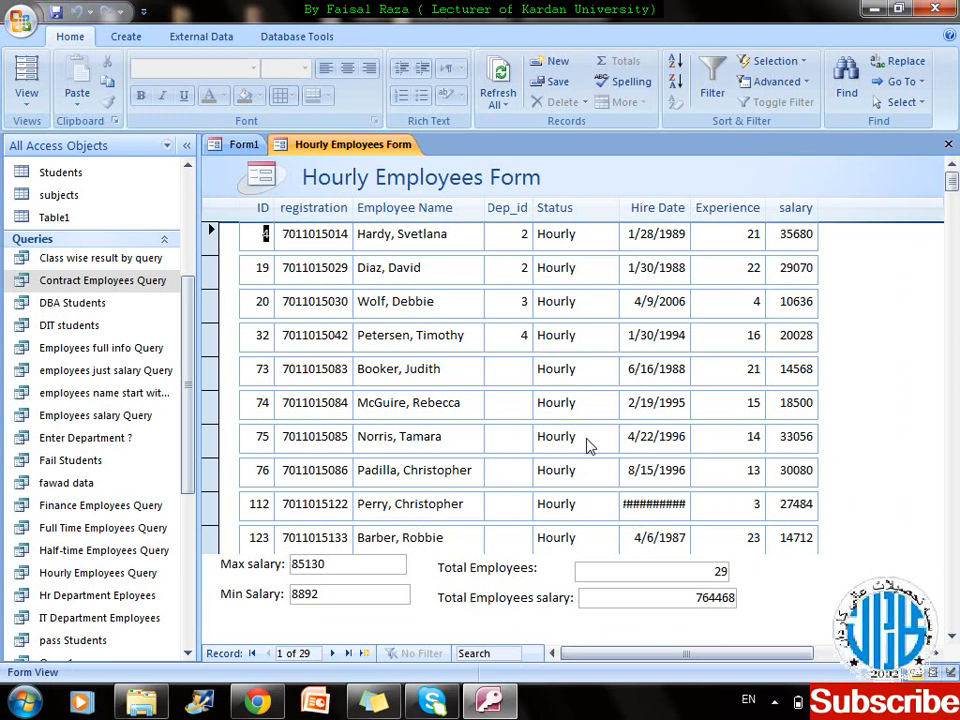
pyautogui.hotkey('ctrl', 'w')
# - Test the Open / Show Form button with the Contract Employees Form option, then close the opened form
pyautogui.click(407, 326)
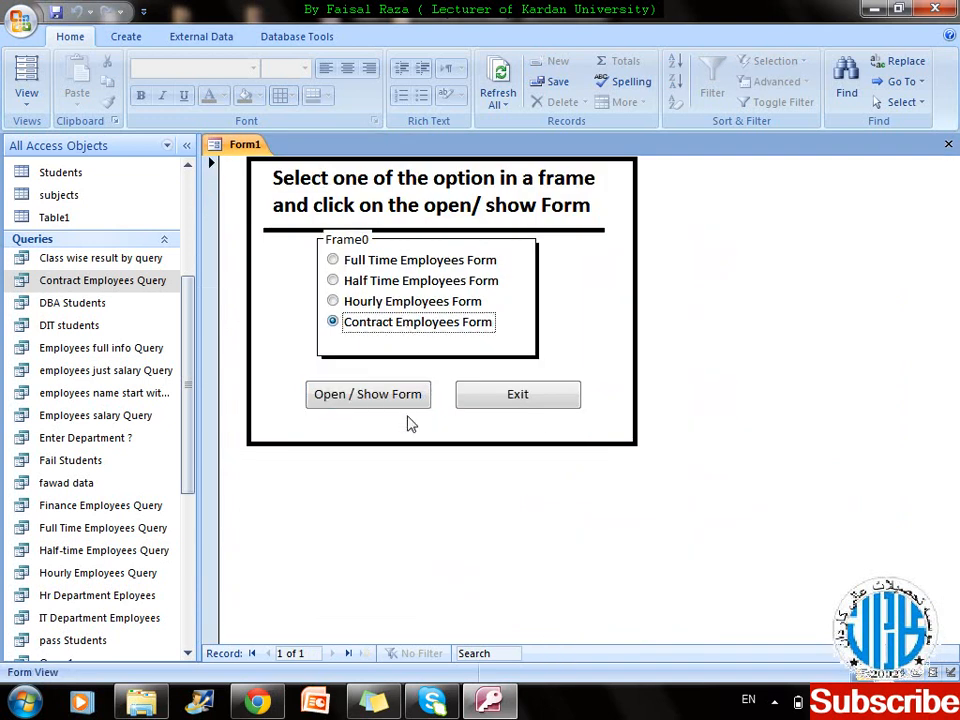
pyautogui.click(387, 400)
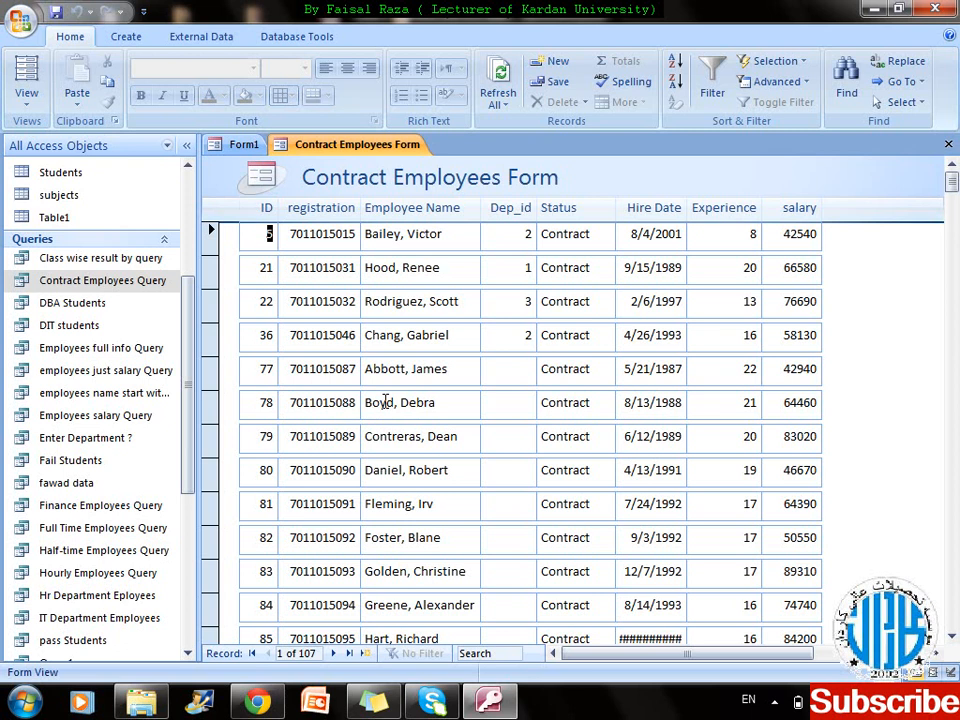
pyautogui.hotkey('ctrl', 'w')
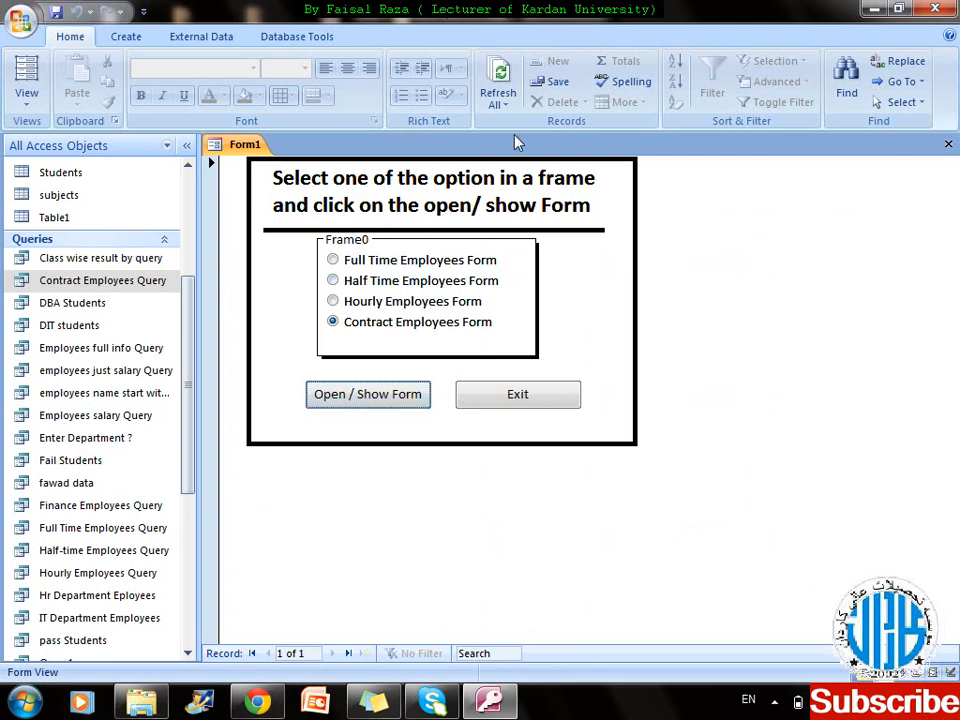
# - Switch Form1 to Design view and review the conditions and actions in the Open / Show Form button's macro, then close the macro
pyautogui.click(26, 95)
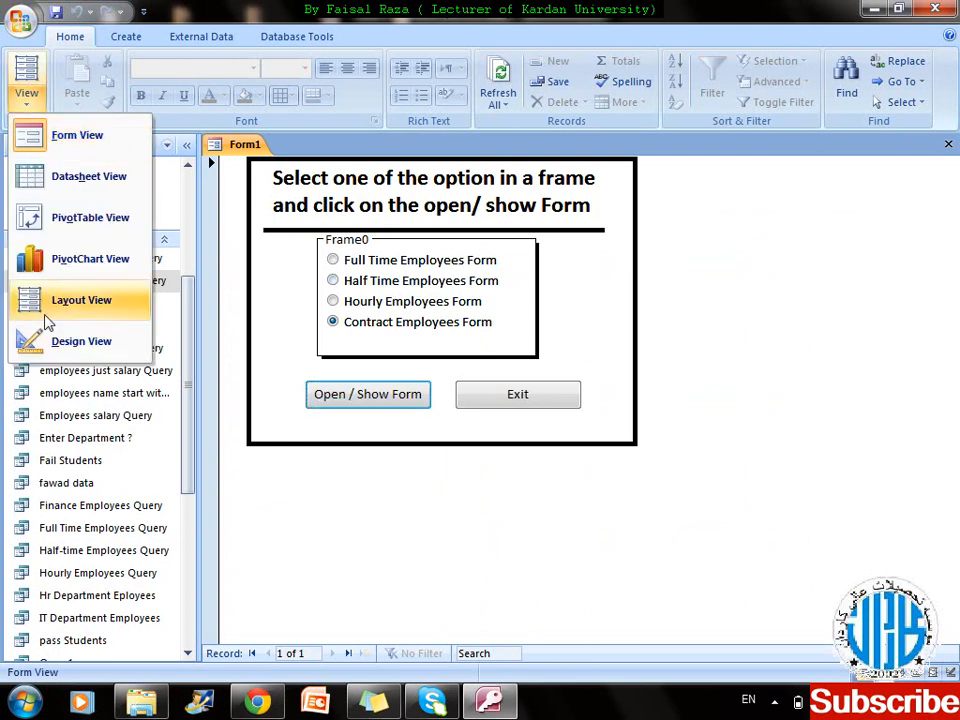
pyautogui.click(69, 342)
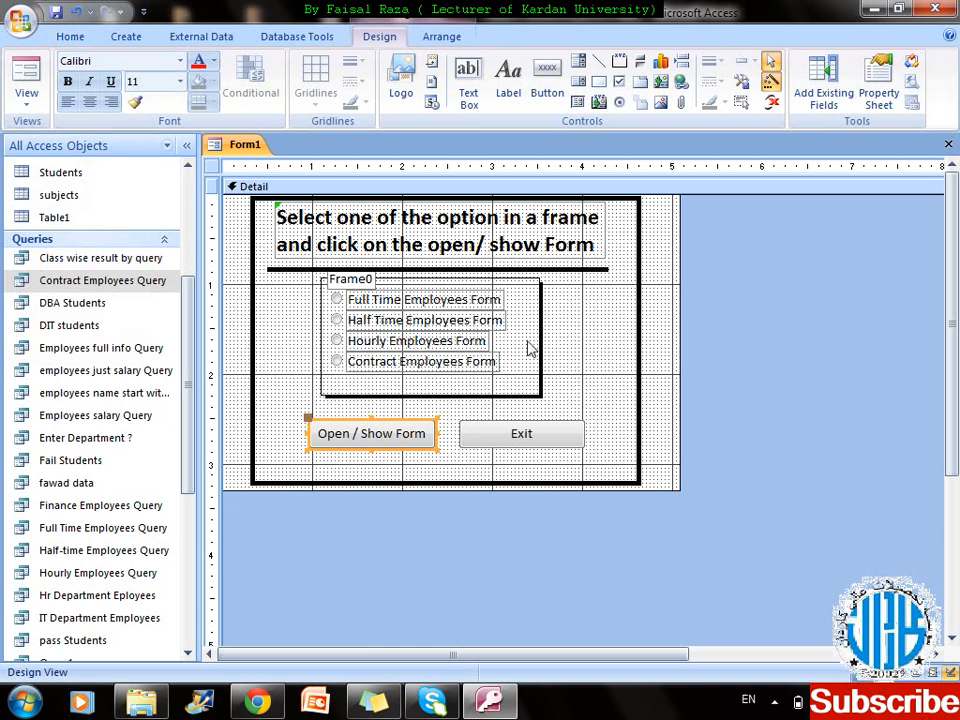
pyautogui.rightClick(376, 441)
pyautogui.press('Down')
pyautogui.press('Return')
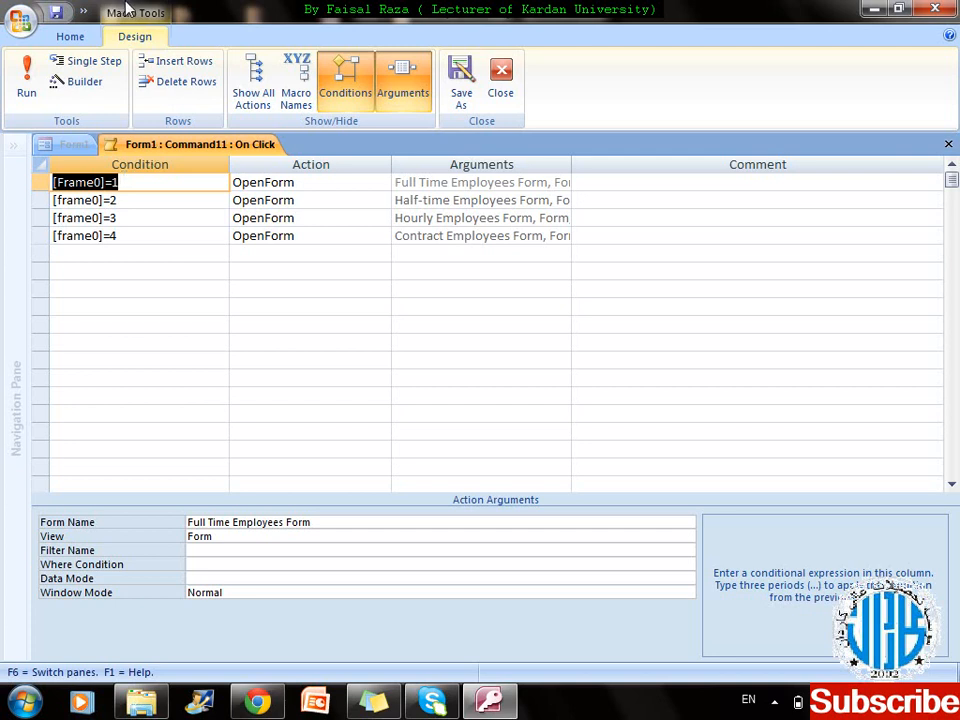
pyautogui.click(492, 78)
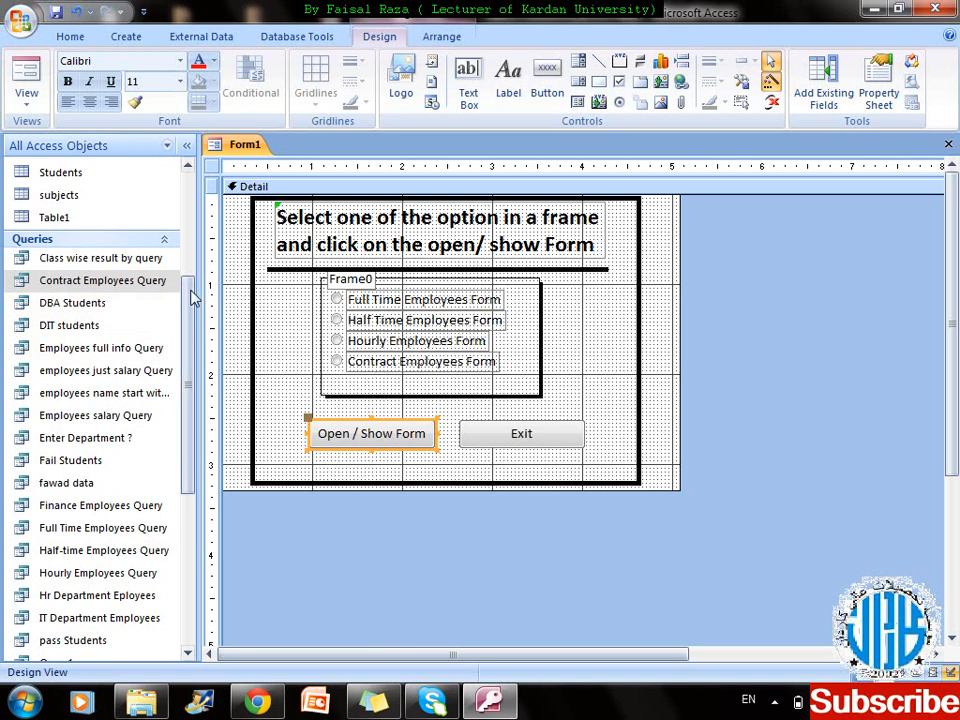
# - Make room below the option group by extending the detail section to about 4 inches, stretching the border rectangle and moving both buttons down
pyautogui.moveTo(189, 291); pyautogui.dragTo(186, 459)
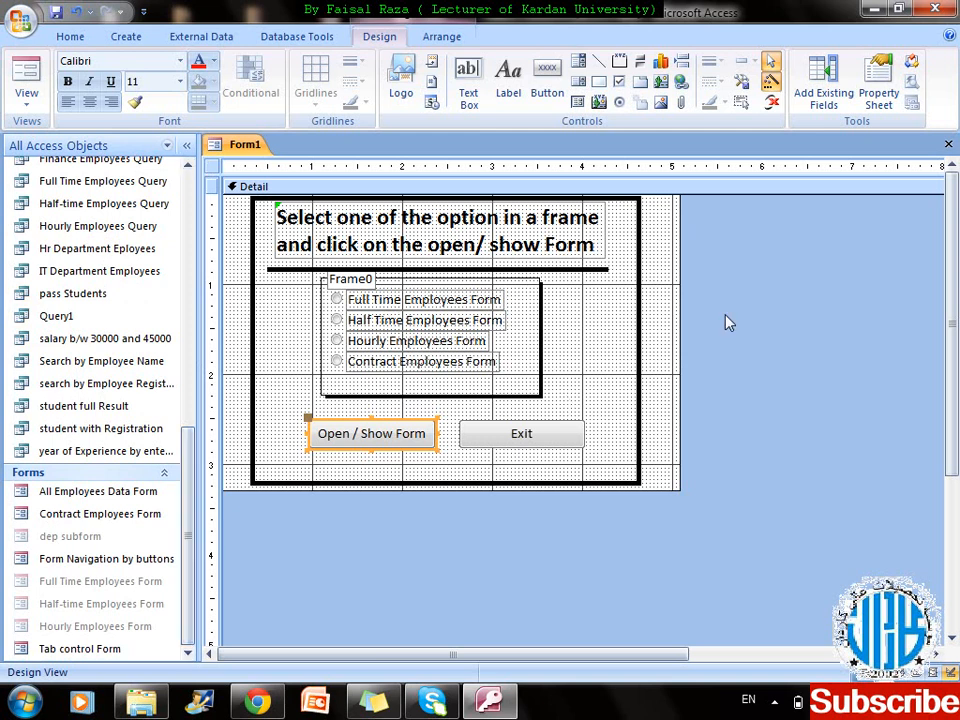
pyautogui.moveTo(957, 237); pyautogui.dragTo(958, 287)
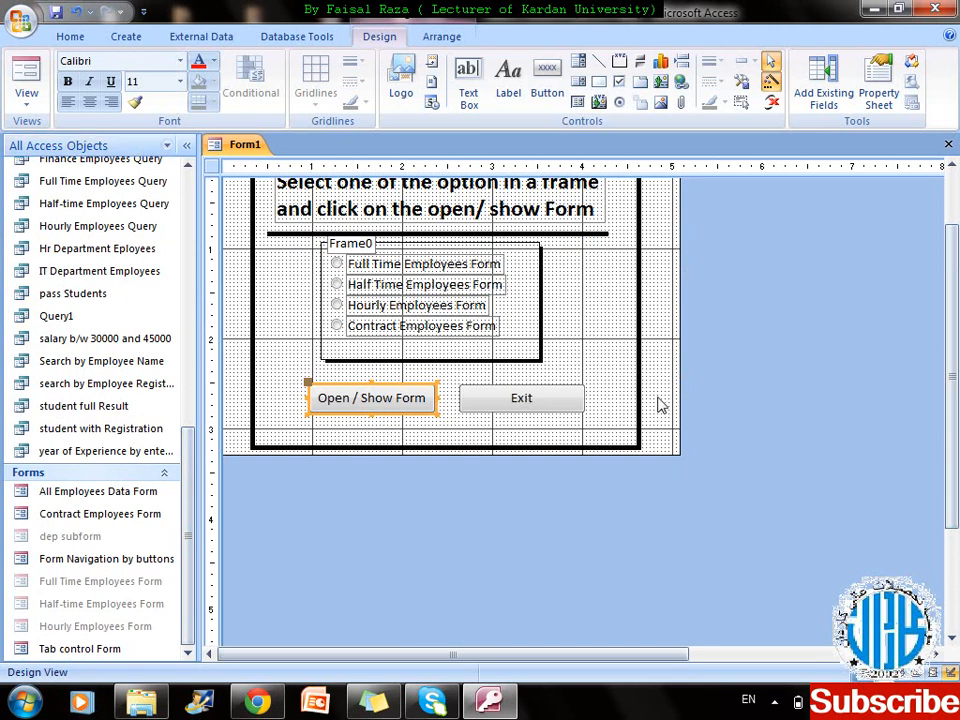
pyautogui.click(553, 499)
pyautogui.moveTo(456, 452); pyautogui.dragTo(469, 520)
pyautogui.click(418, 450)
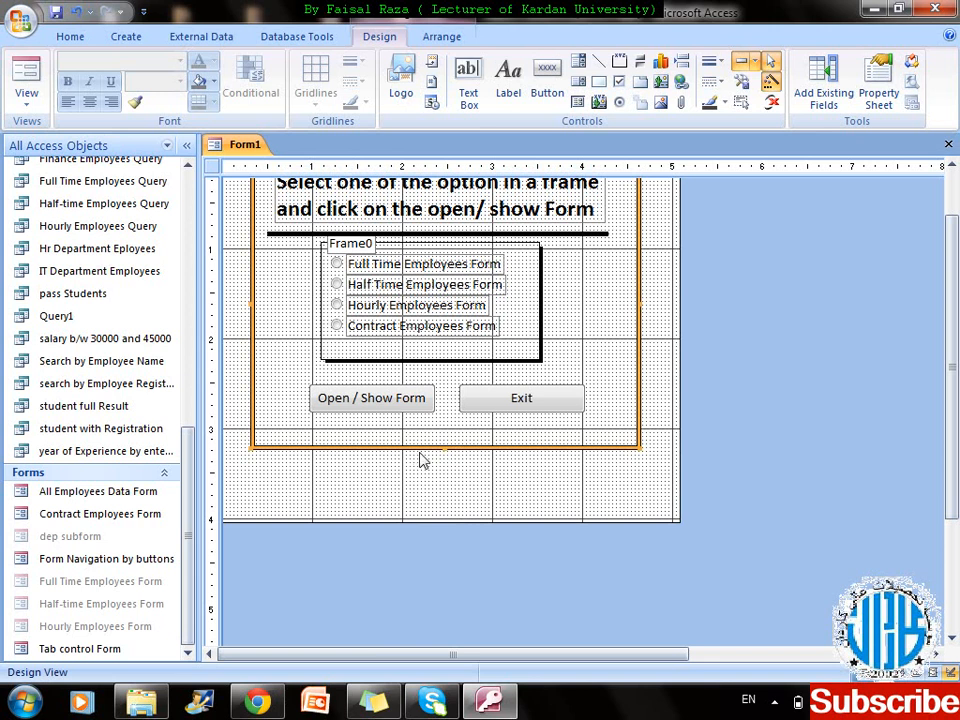
pyautogui.moveTo(444, 447); pyautogui.dragTo(459, 507)
pyautogui.moveTo(320, 376); pyautogui.dragTo(521, 484)
pyautogui.click(398, 383)
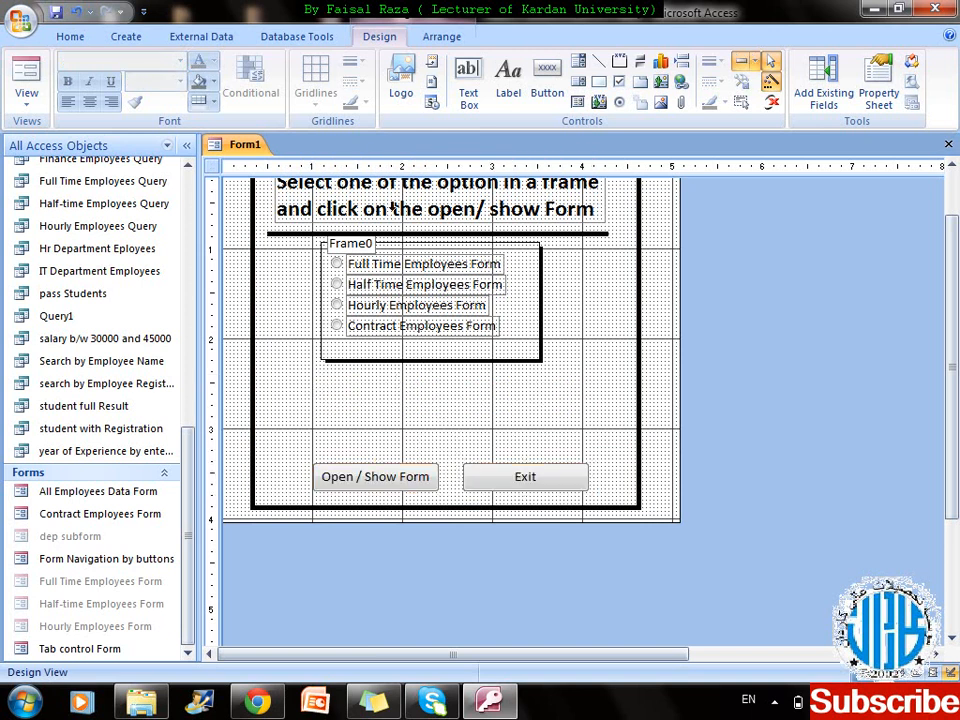
# - Draw a second option group below Frame0 with the labels DIT Students Table, DBA Student Table and DEL Student Table
pyautogui.click(619, 61)
pyautogui.moveTo(327, 368); pyautogui.dragTo(543, 428)
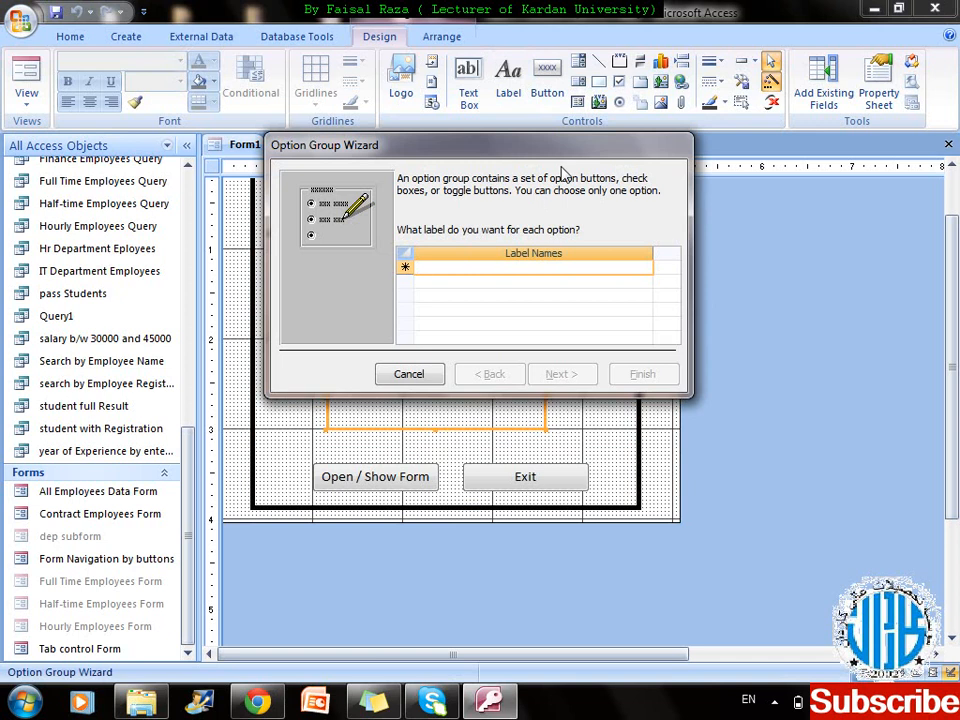
pyautogui.write('DIT ')
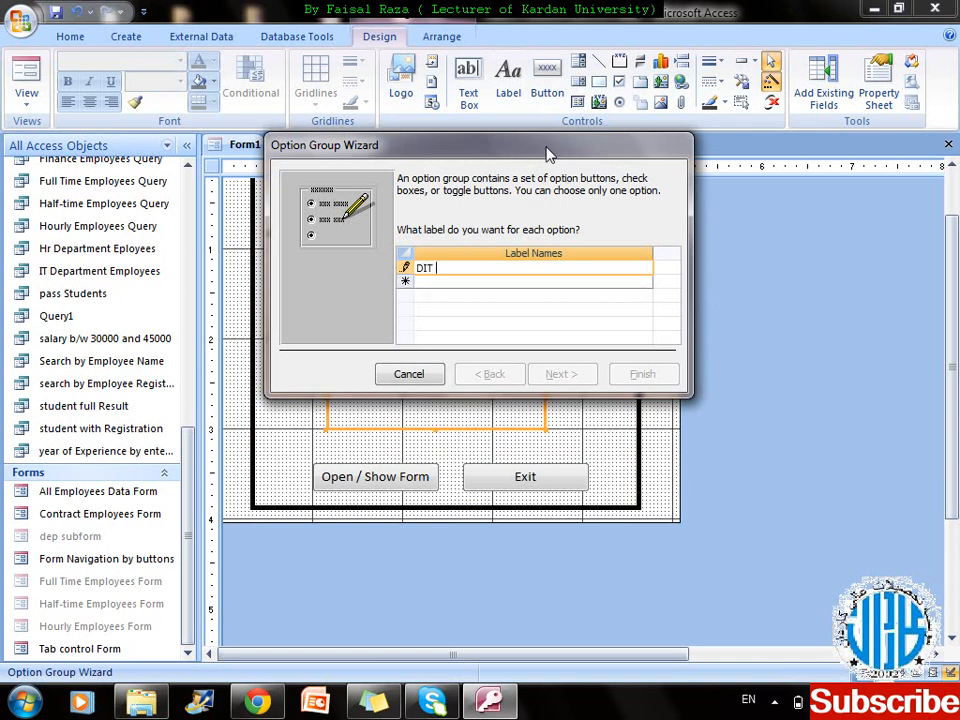
pyautogui.write('Students Table')
pyautogui.press('Return')
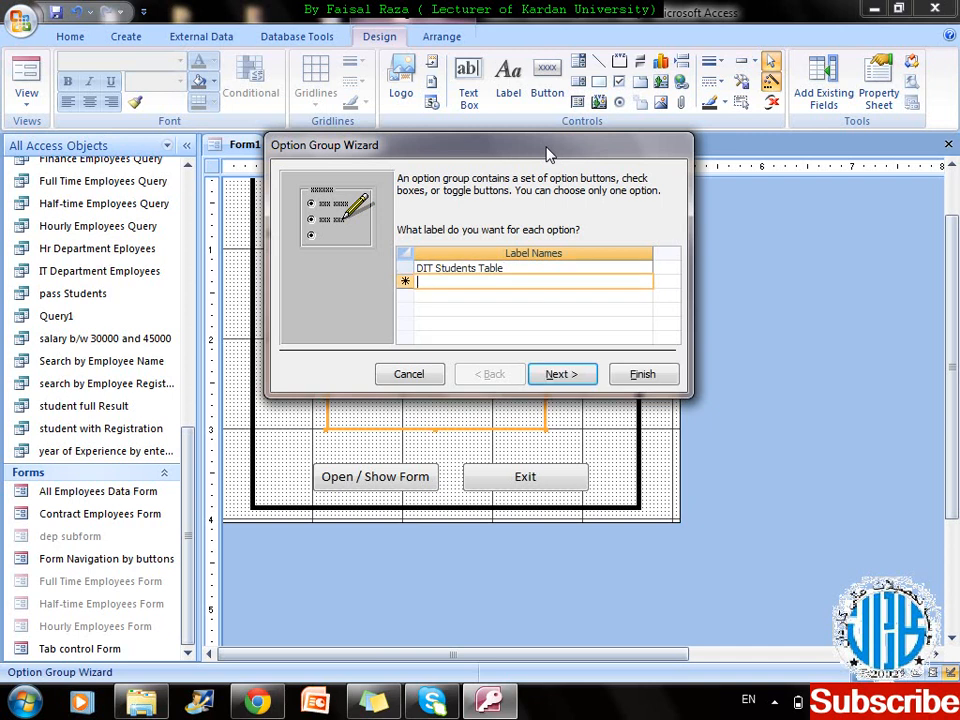
pyautogui.write('DB')
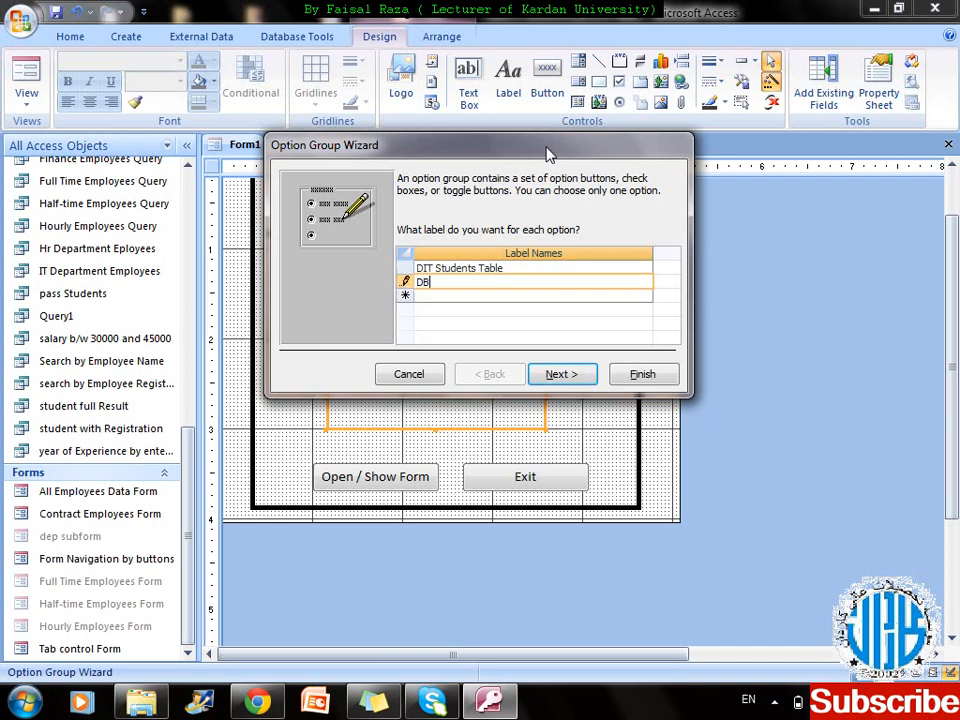
pyautogui.write('A Student Table')
pyautogui.press('Return')
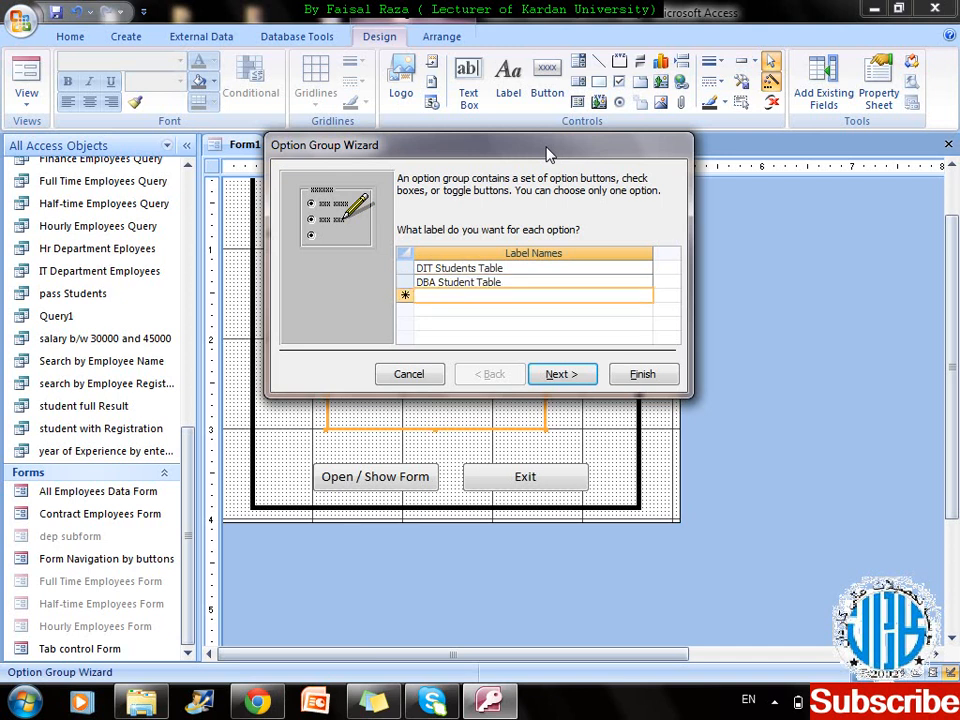
pyautogui.write('DEL Student')
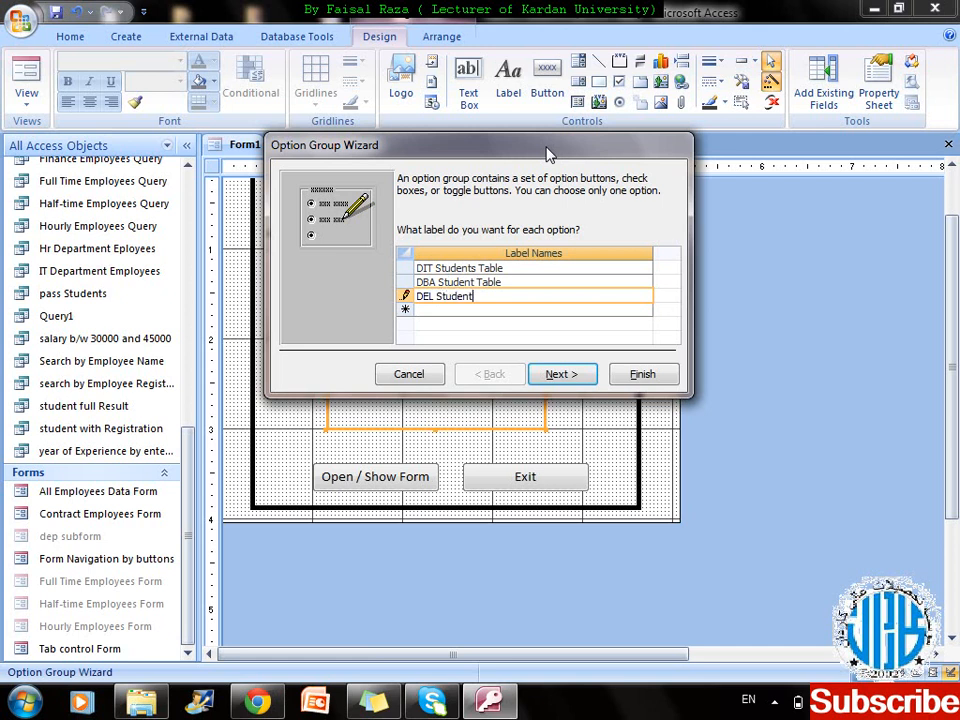
pyautogui.write(' Table')
pyautogui.click(572, 376)
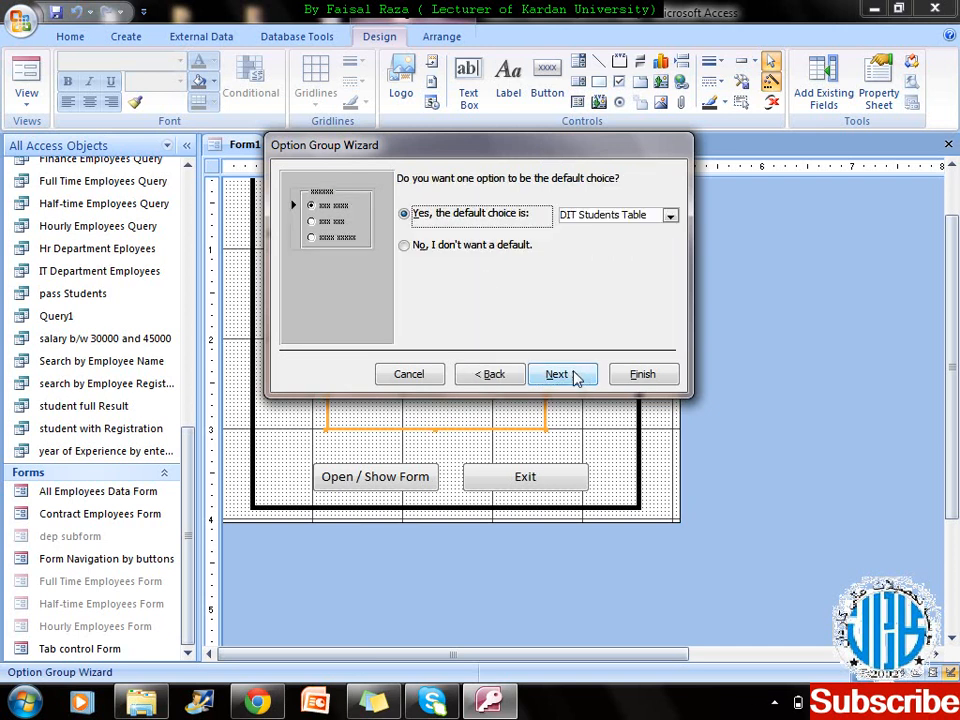
# - Set the new option group to have no default choice, after checking the available default options
pyautogui.click(430, 249)
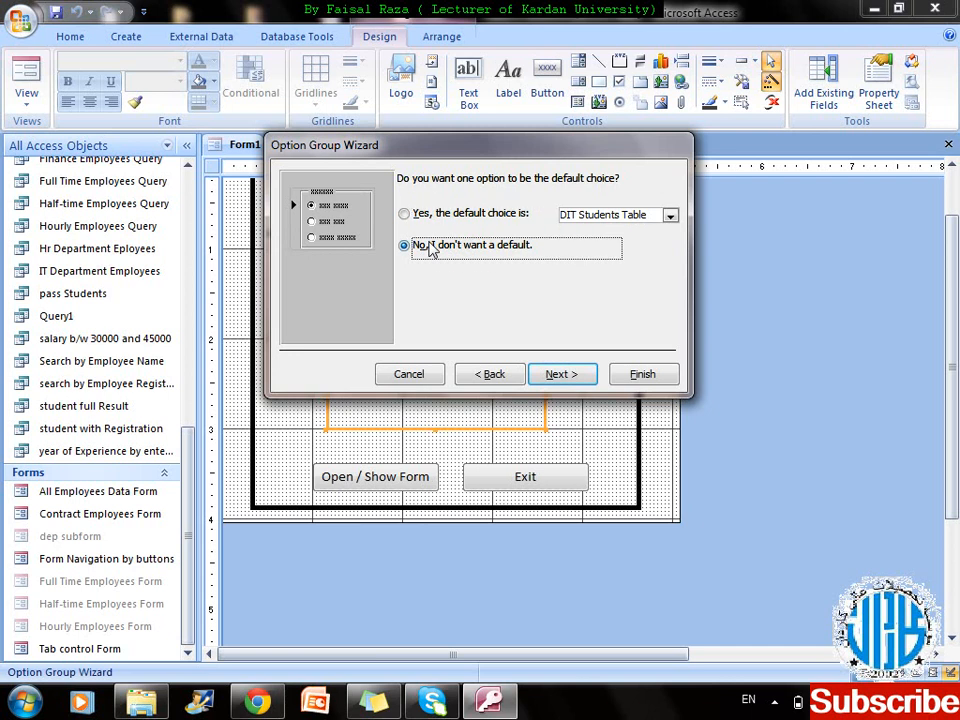
pyautogui.click(443, 213)
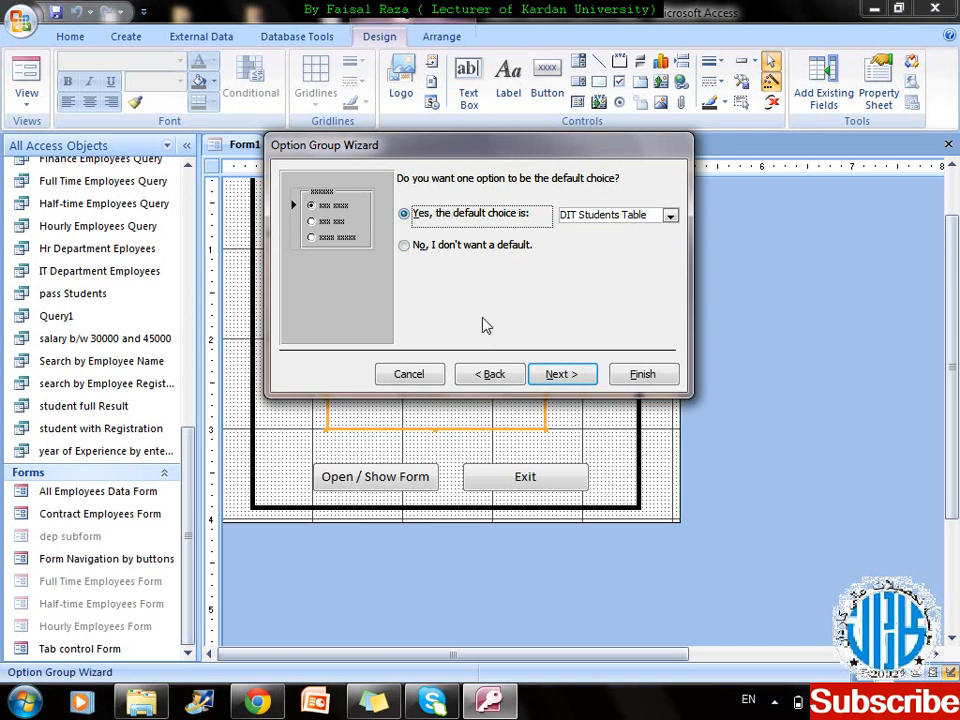
pyautogui.click(670, 215)
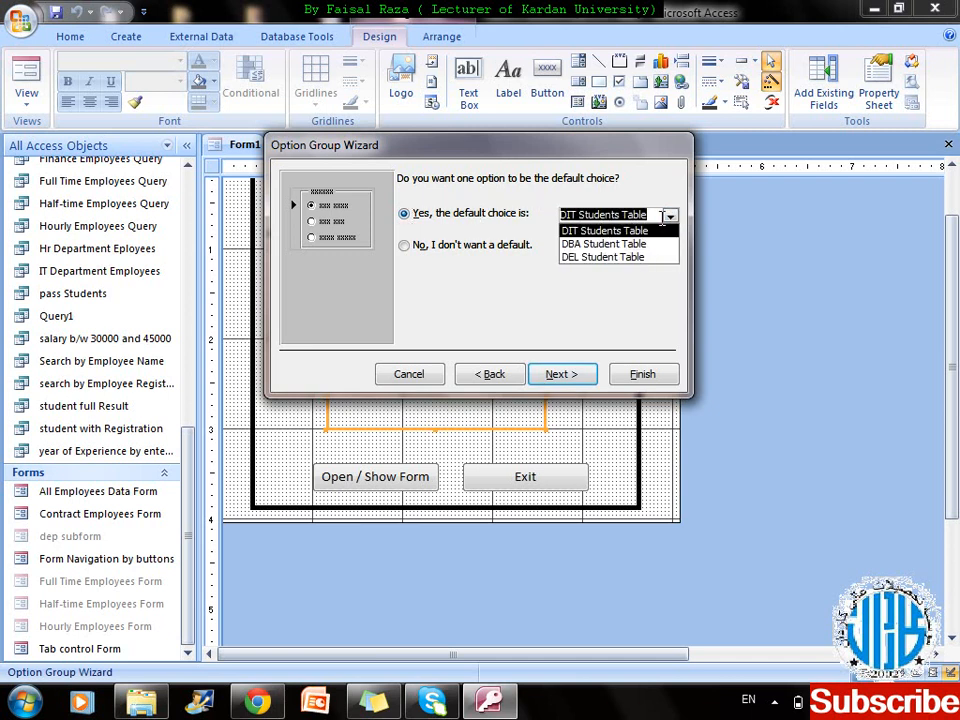
pyautogui.click(662, 218)
pyautogui.click(503, 247)
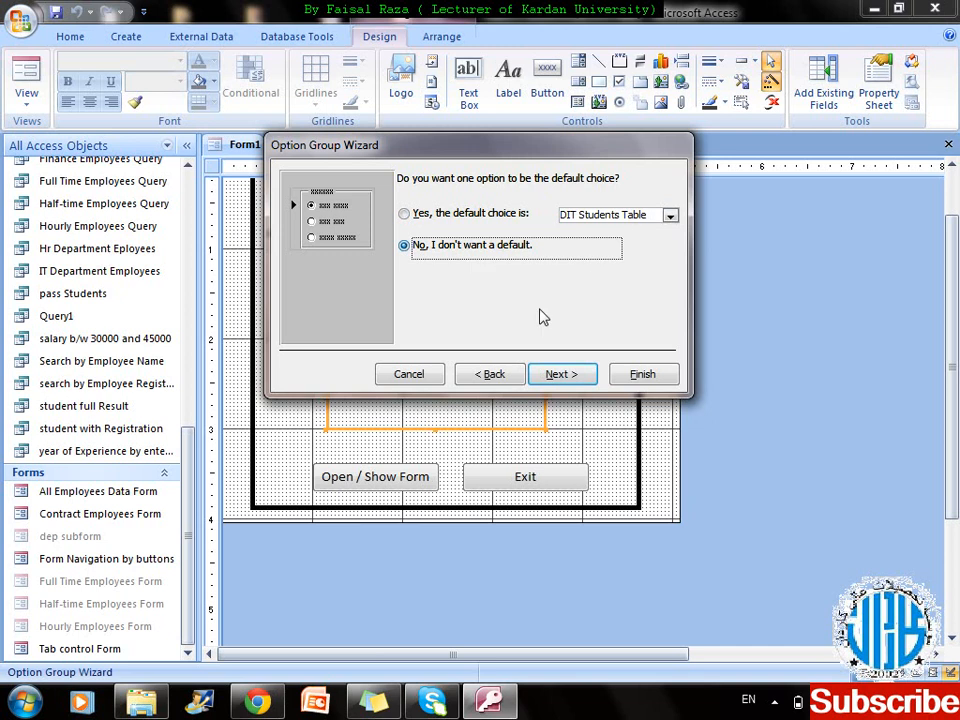
pyautogui.click(562, 375)
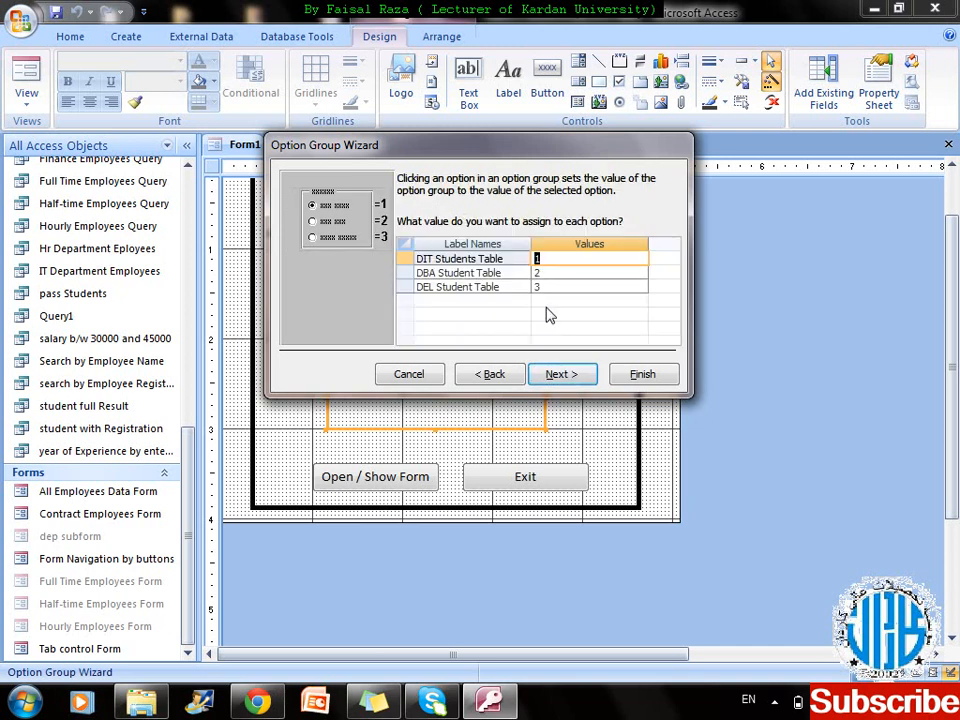
# - Keep the option values 1, 2 and 3, and use option buttons in the Shadowed style
pyautogui.click(561, 377)
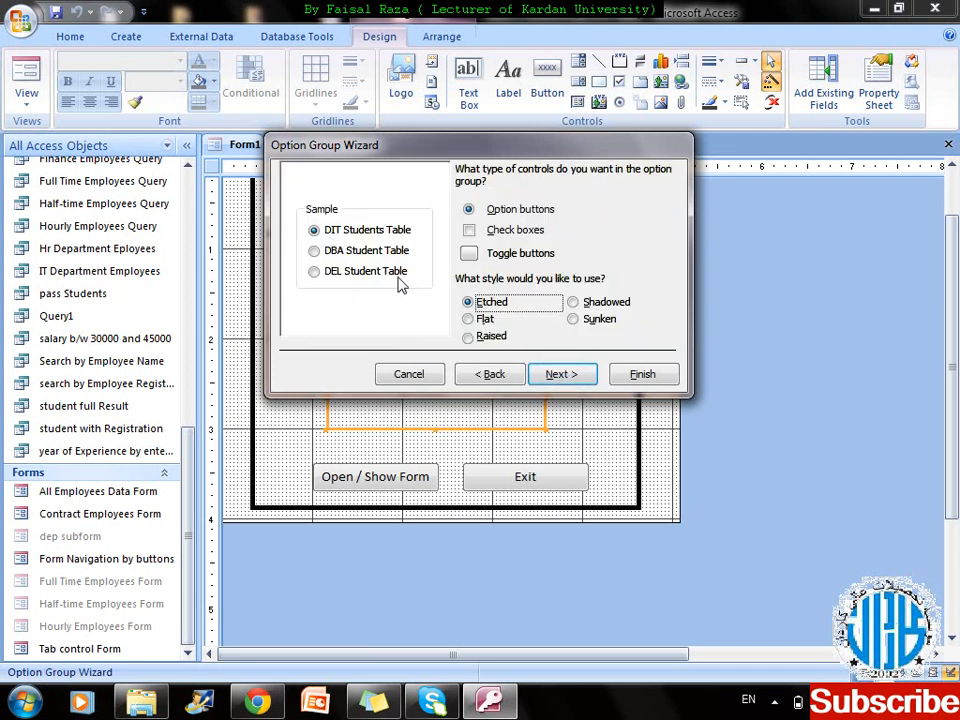
pyautogui.click(604, 303)
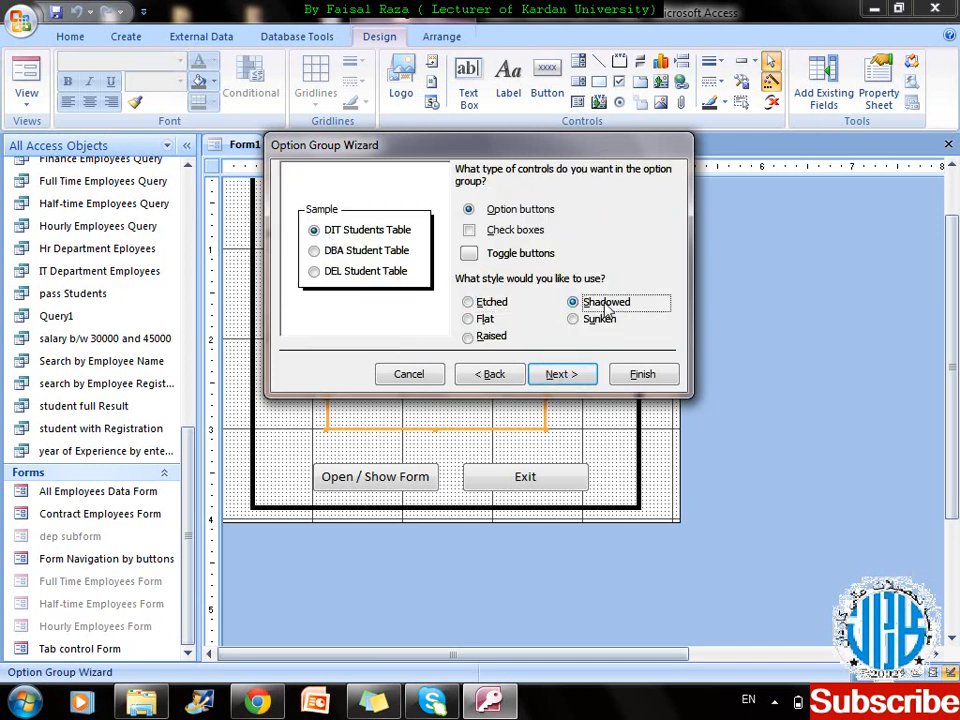
pyautogui.click(489, 232)
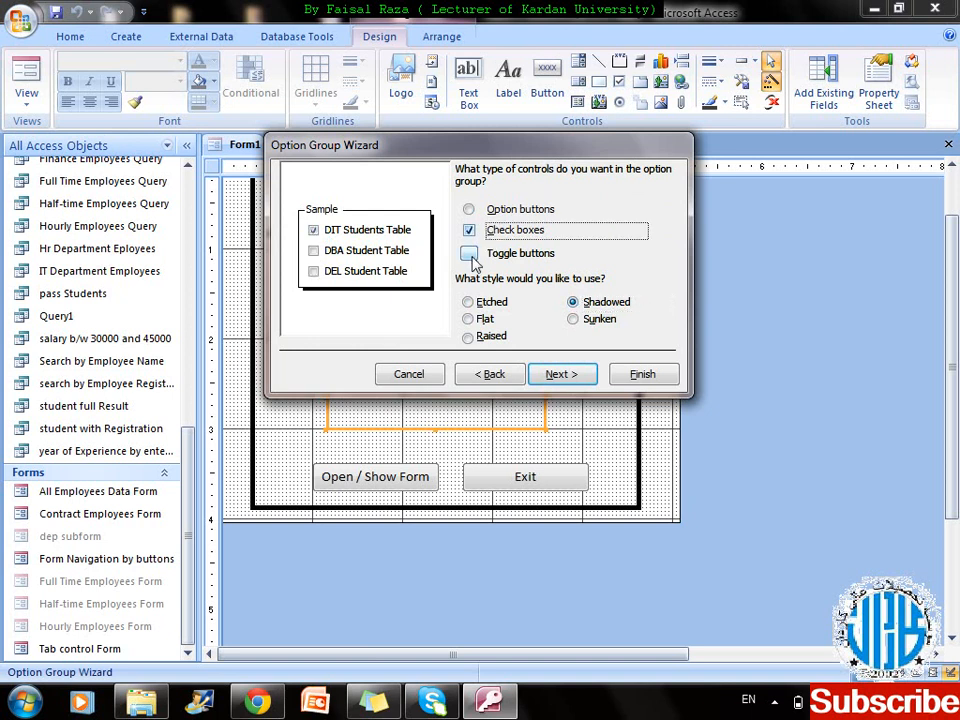
pyautogui.click(470, 211)
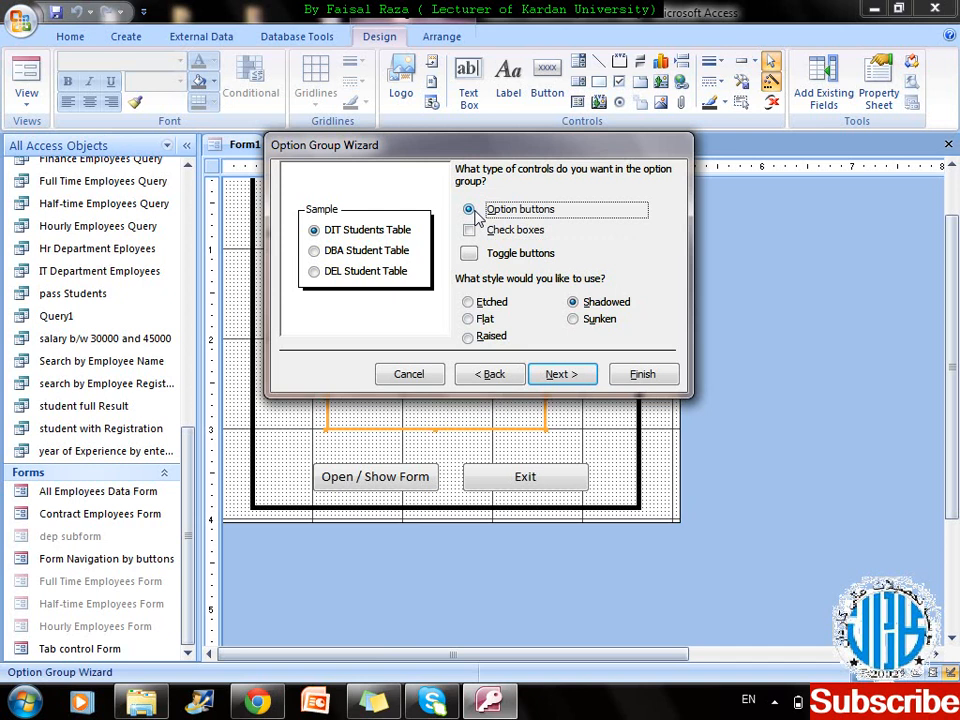
pyautogui.click(568, 377)
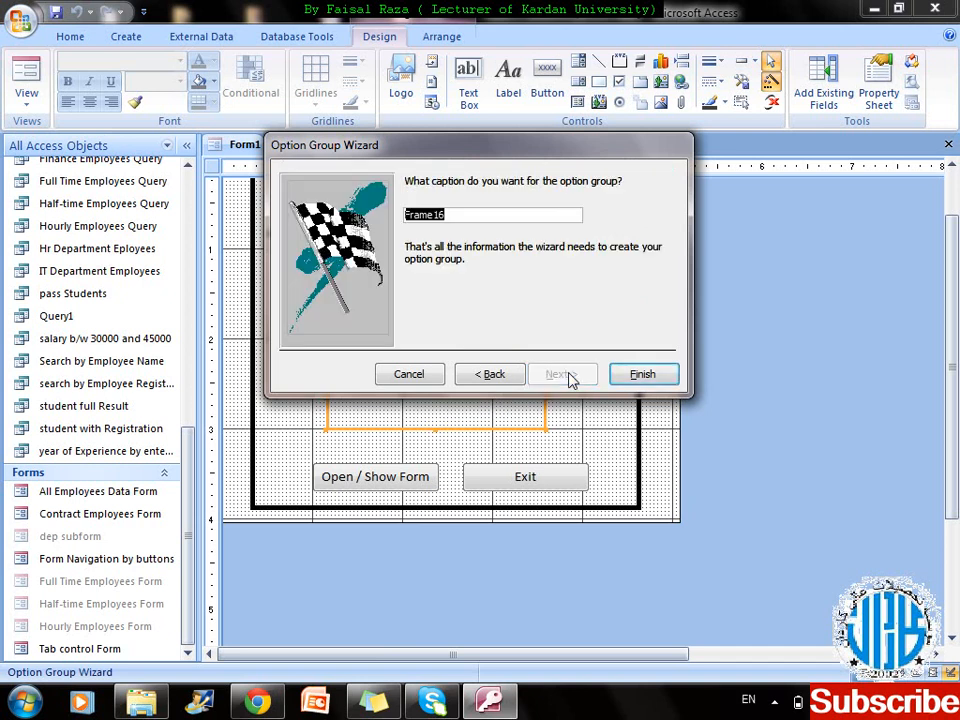
# - Caption the option group Frame16, finish the wizard and deselect the new group
pyautogui.click(462, 215)
pyautogui.press('BackSpace')
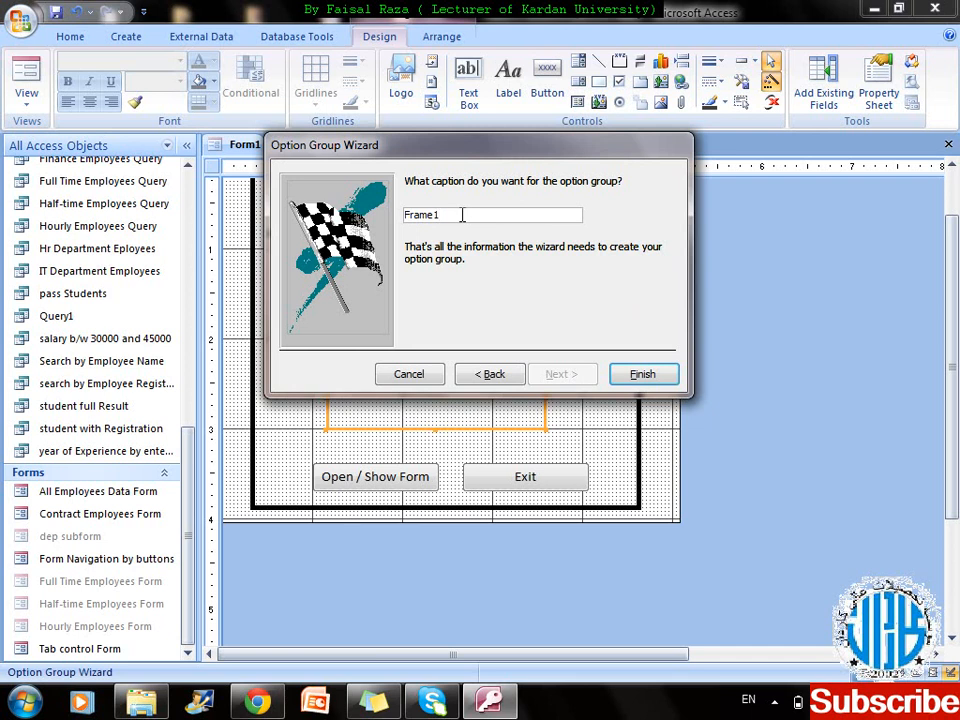
pyautogui.press('BackSpace')
pyautogui.write('2')
pyautogui.press('BackSpace')
pyautogui.write('16')
pyautogui.click(642, 374)
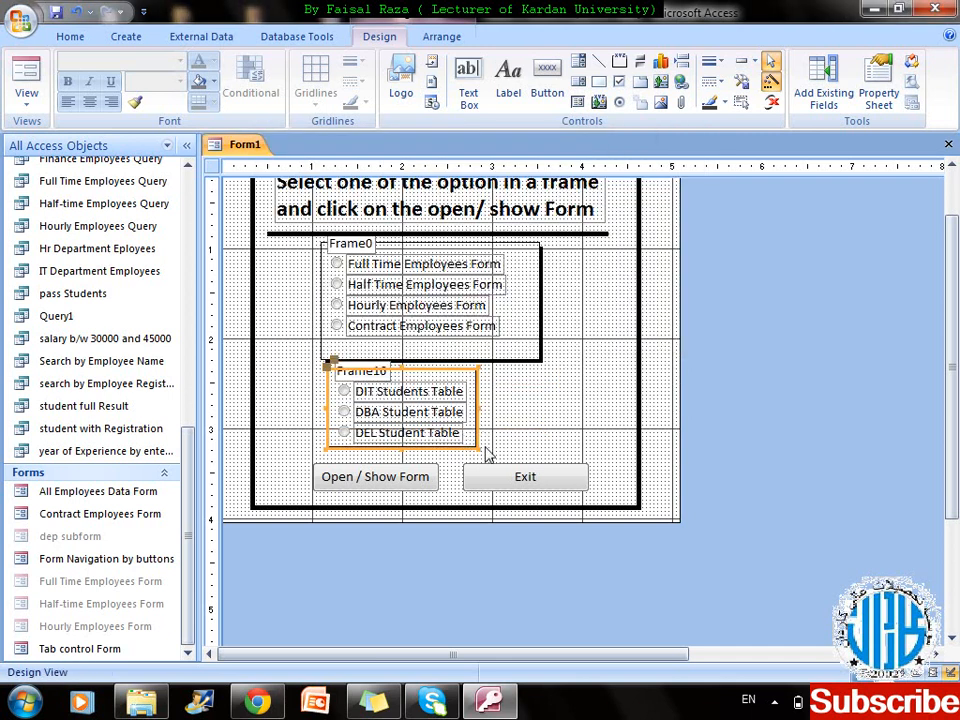
pyautogui.click(512, 411)
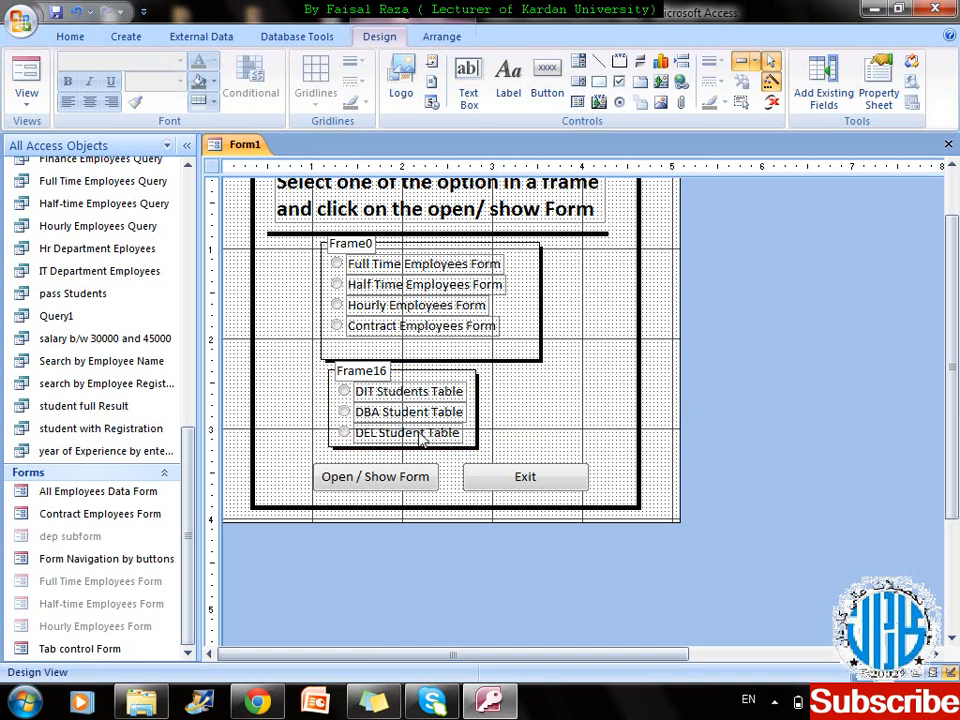
pyautogui.click(442, 373)
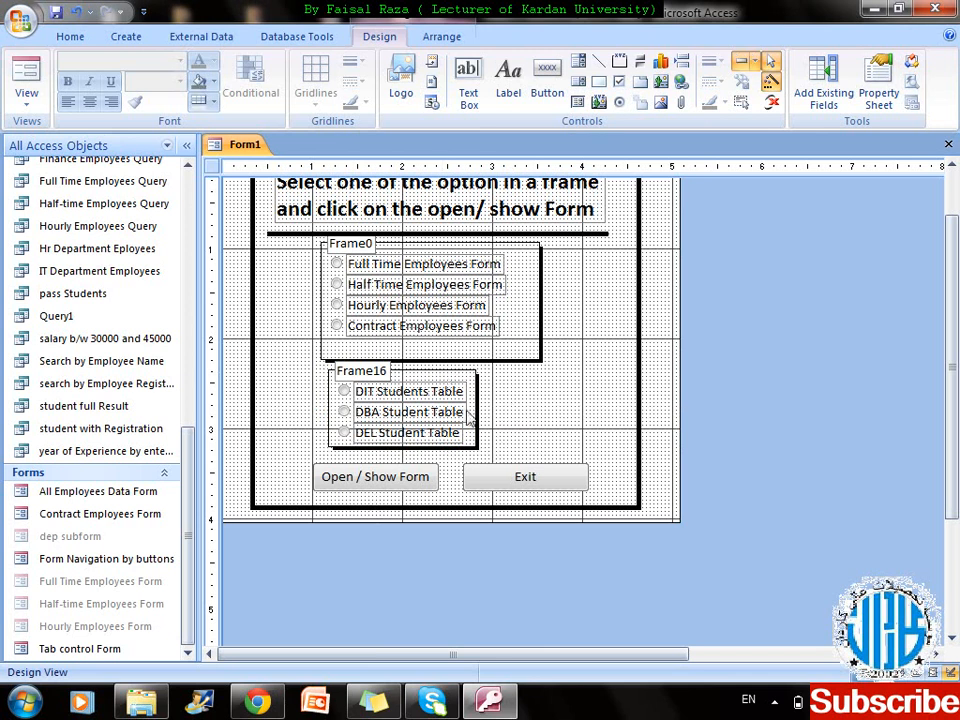